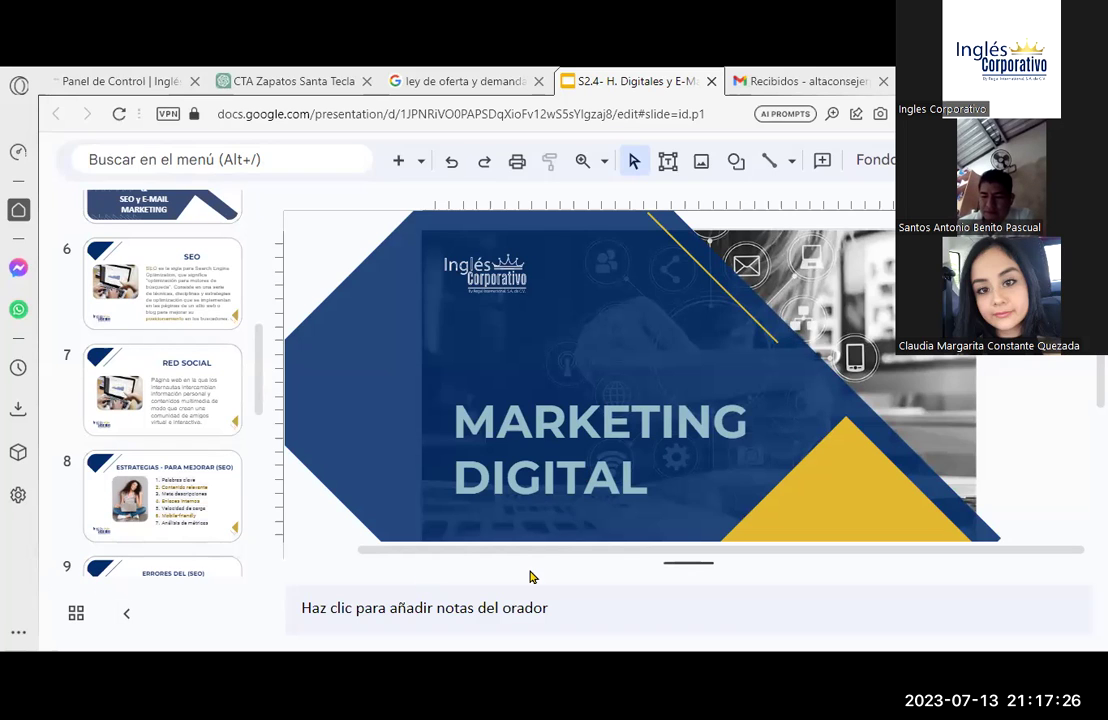
Step through slide 2 (SESIÓN-08) and slide 3 (OBJETIVO DE LA SESION) to slide 5 on SEO and e-mail marketing
scroll(175, 345, up, 5)
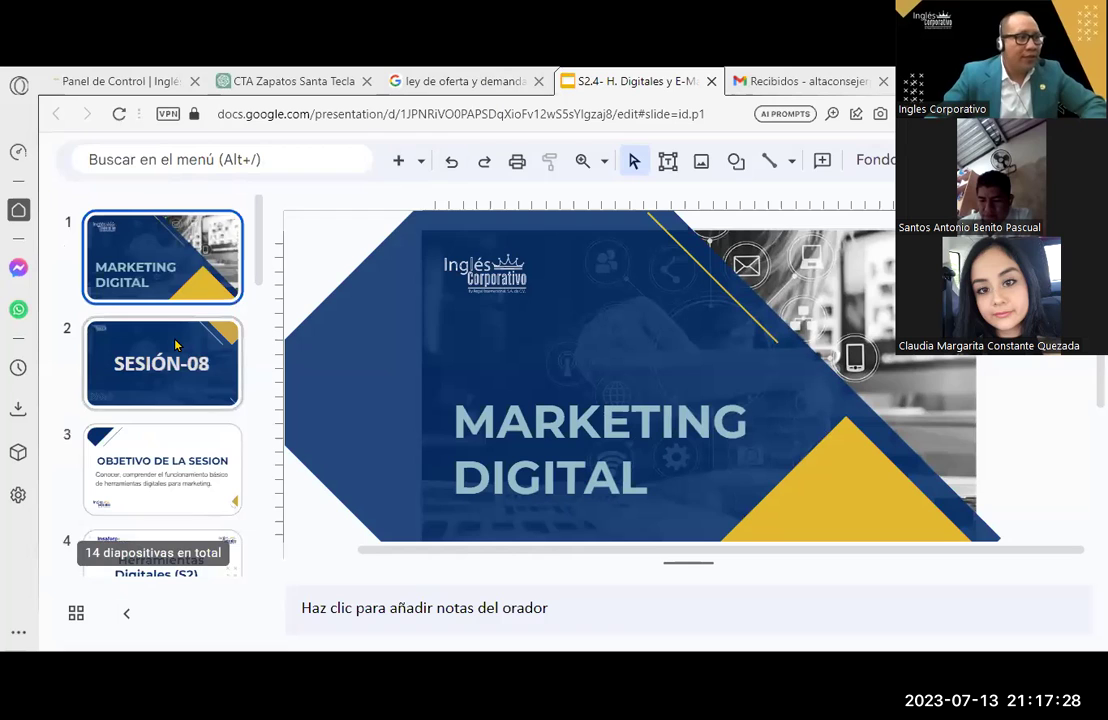
click(155, 378)
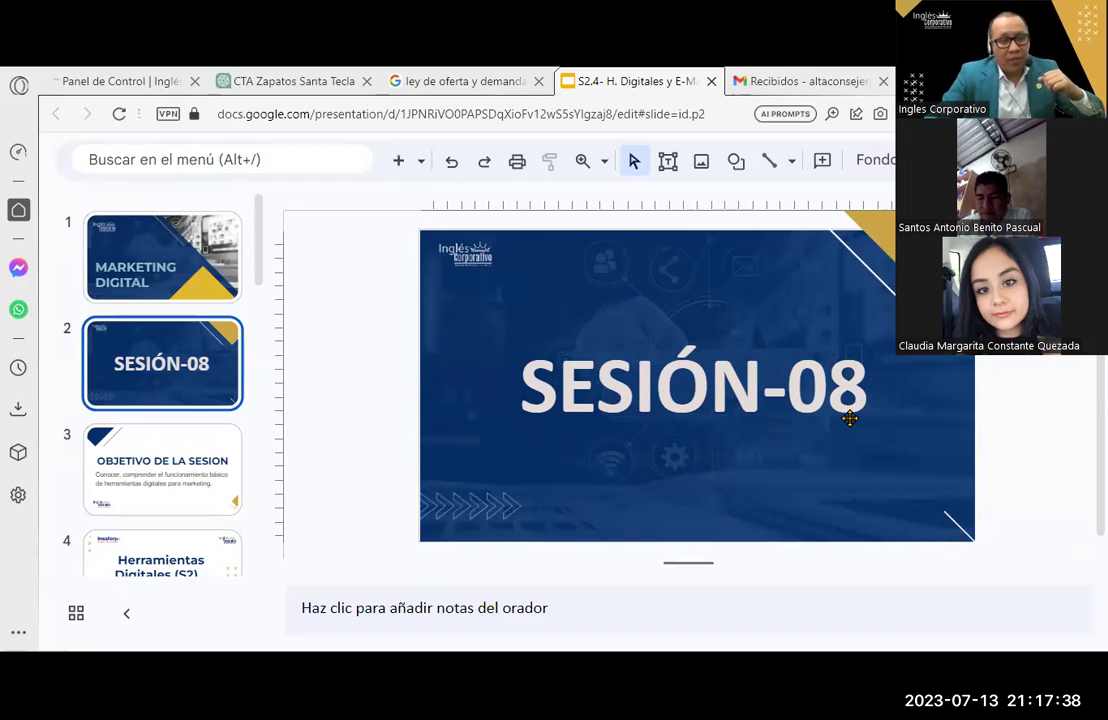
click(198, 453)
scroll(200, 456, down, 3)
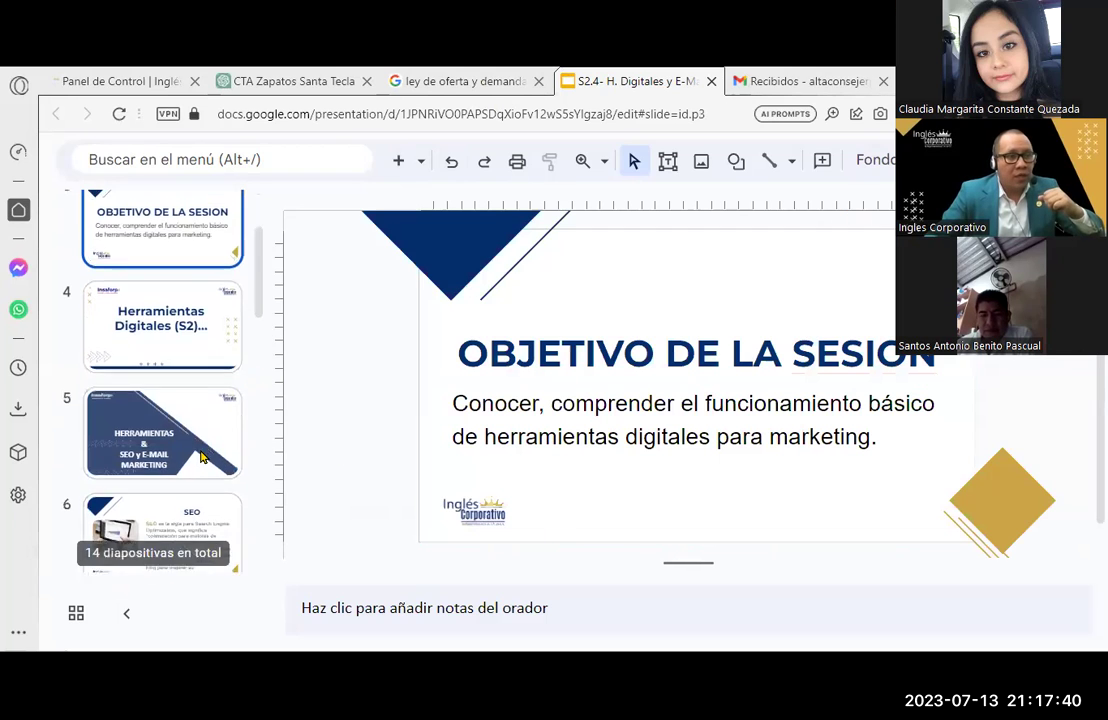
scroll(200, 456, up, 2)
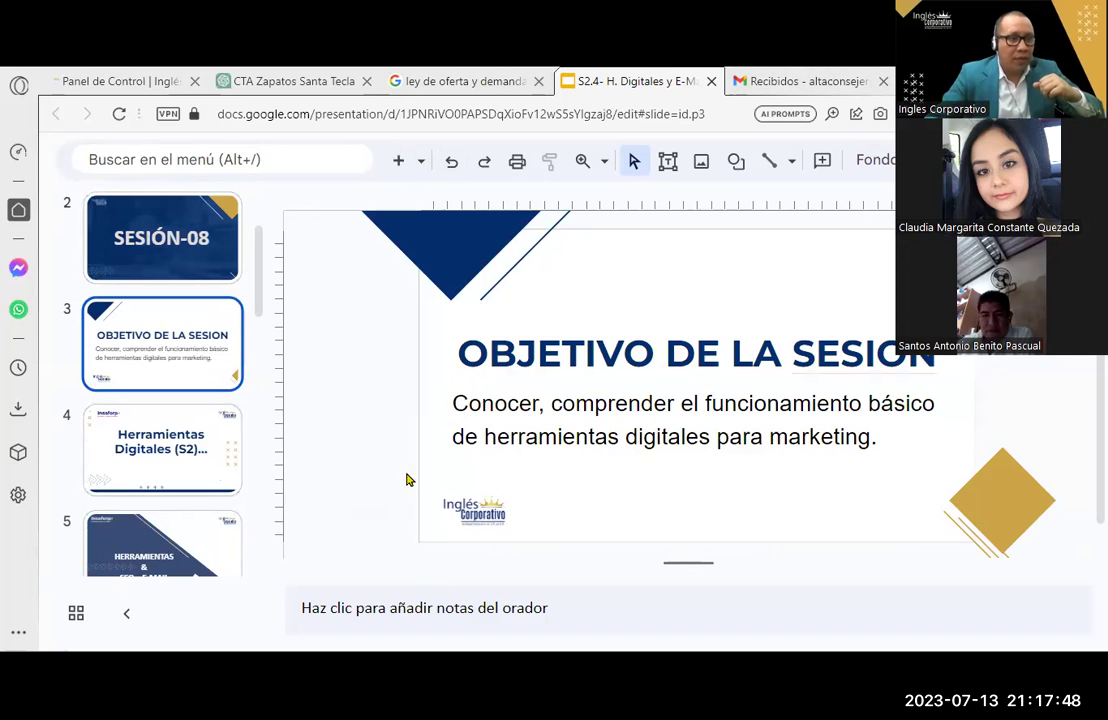
scroll(110, 490, down, 2)
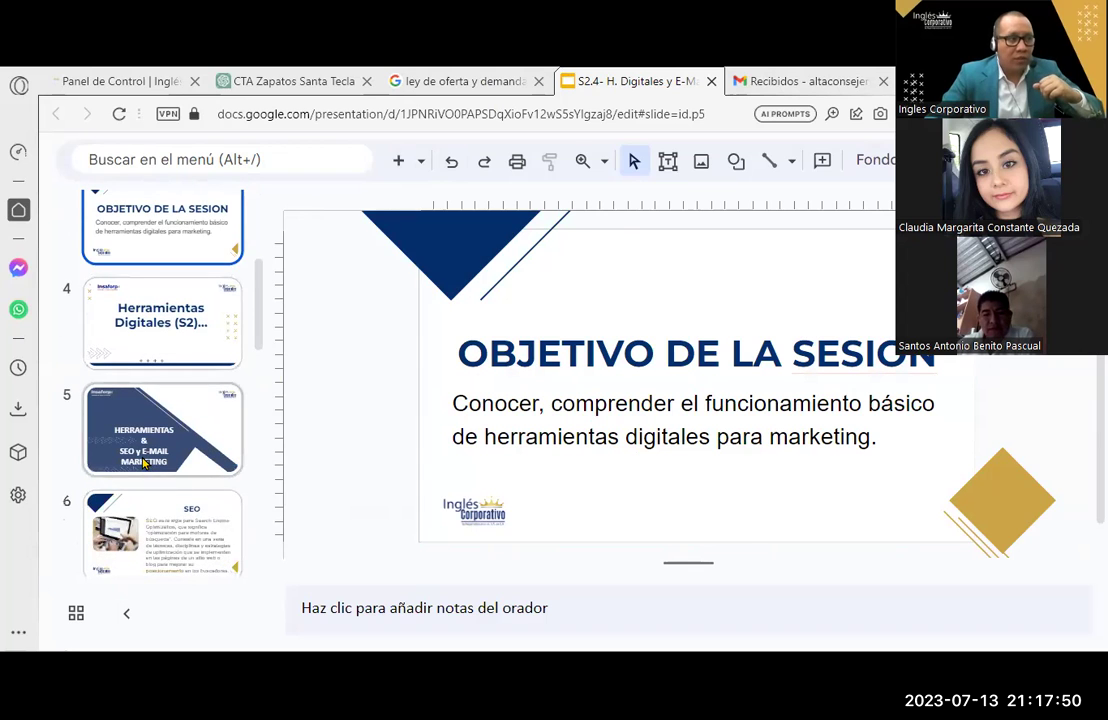
click(128, 402)
scroll(150, 452, down, 4)
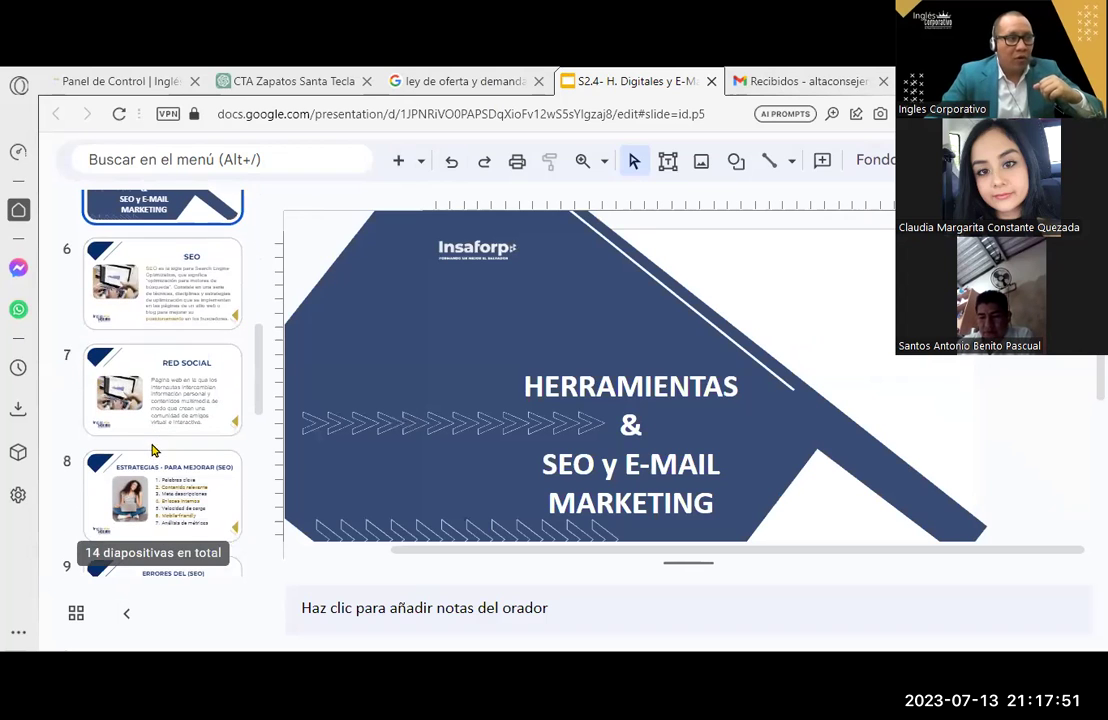
Show slide 6 defining SEO, then slide 7, RED SOCIAL
click(180, 292)
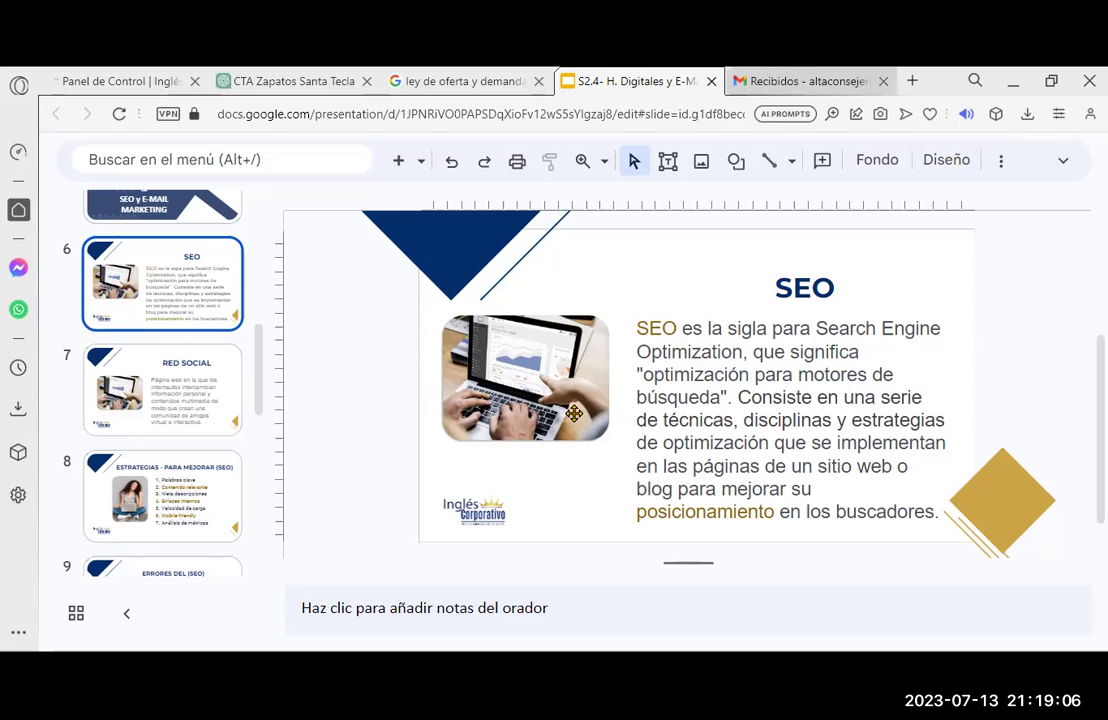
scroll(203, 400, down, 2)
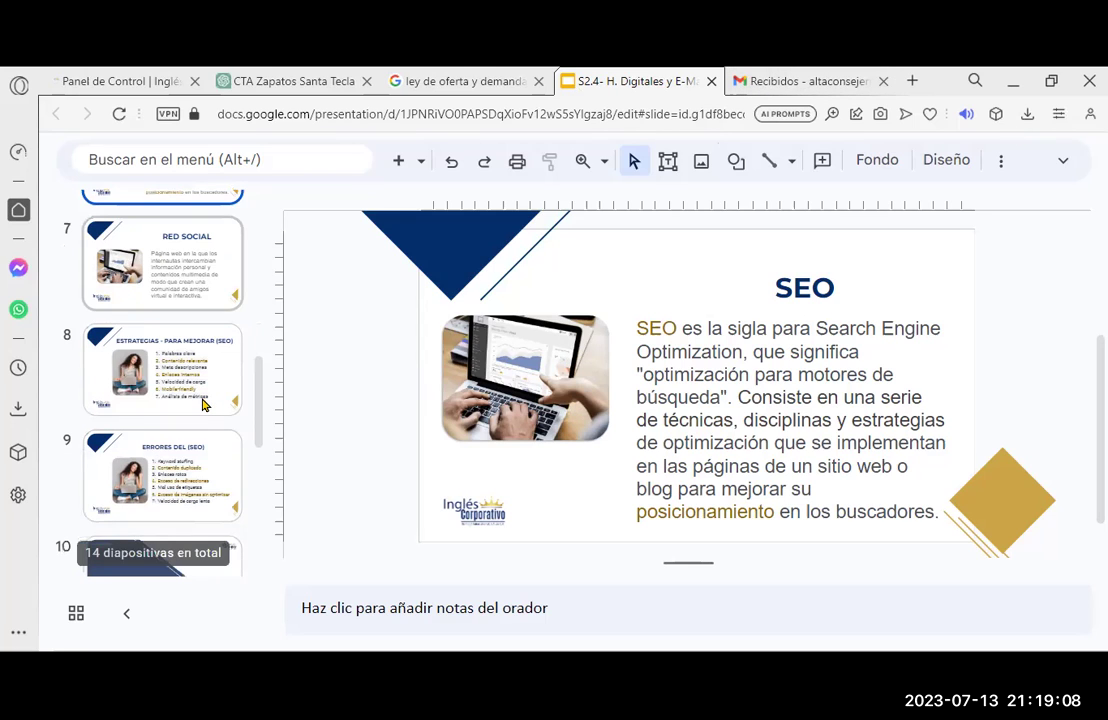
scroll(203, 403, up, 1)
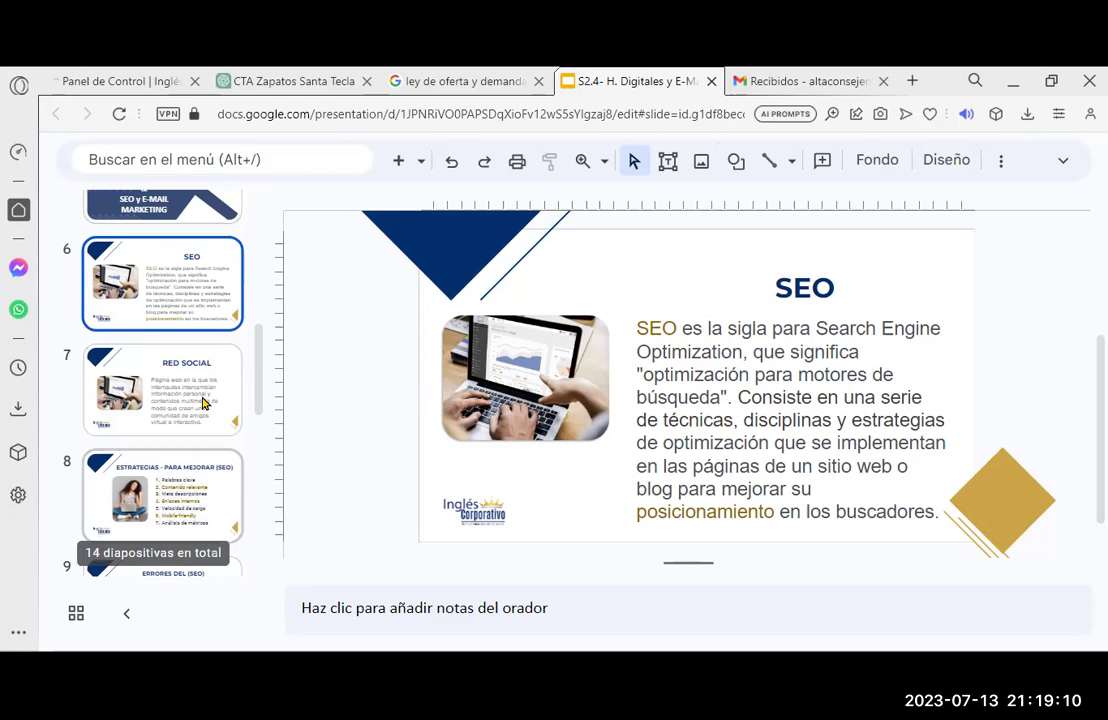
click(203, 403)
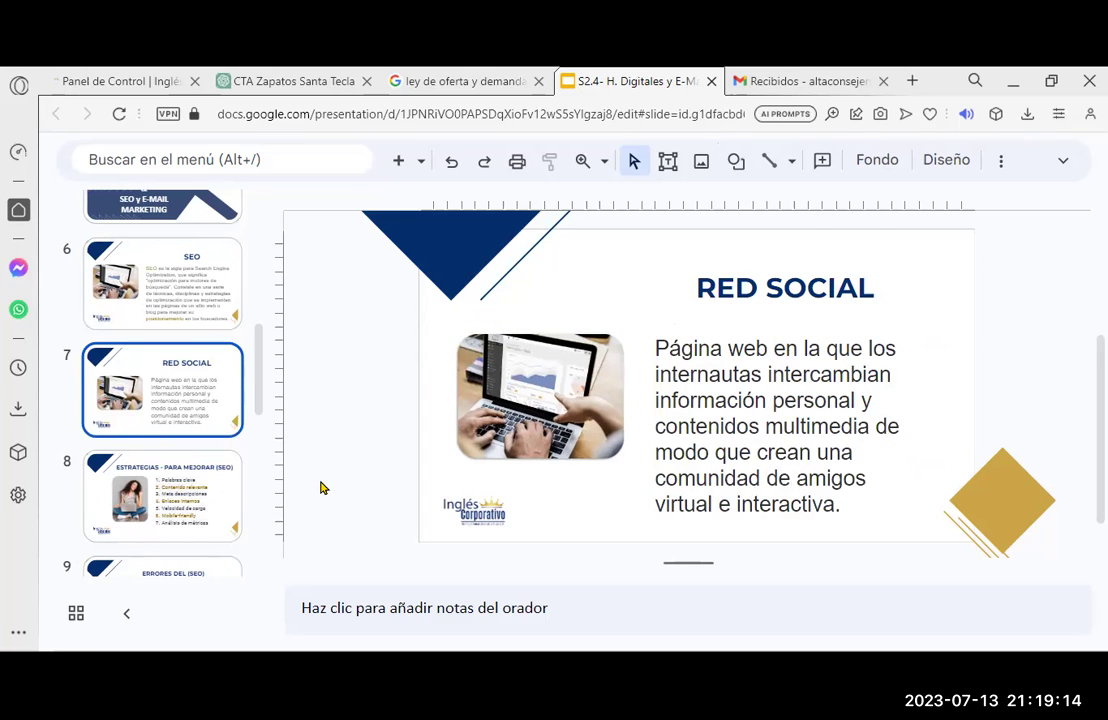
In the 'ley de oferta y demanda' search, switch from image results to all results (Todo)
click(458, 80)
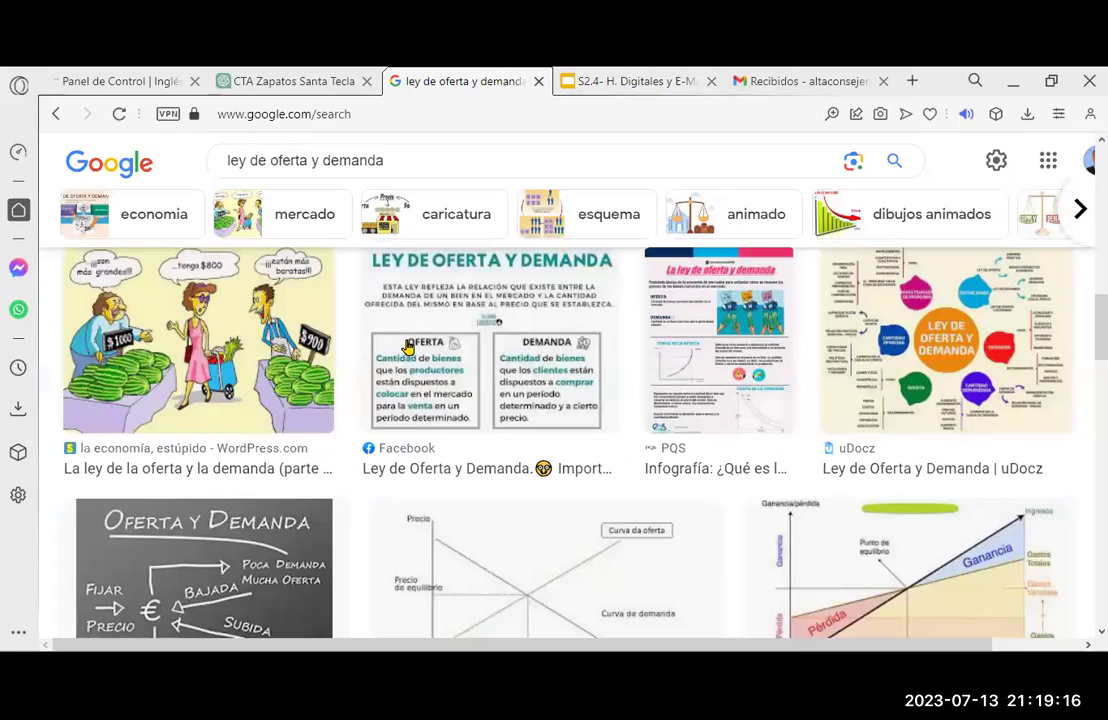
scroll(783, 380, up, 5)
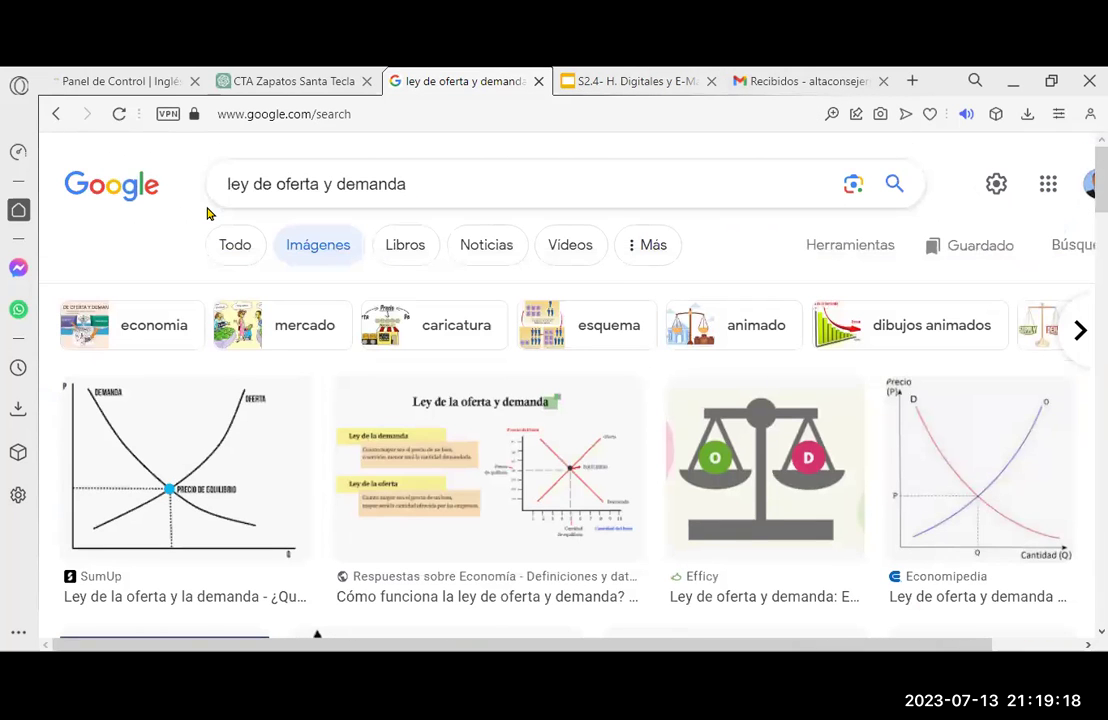
triple_click(312, 184)
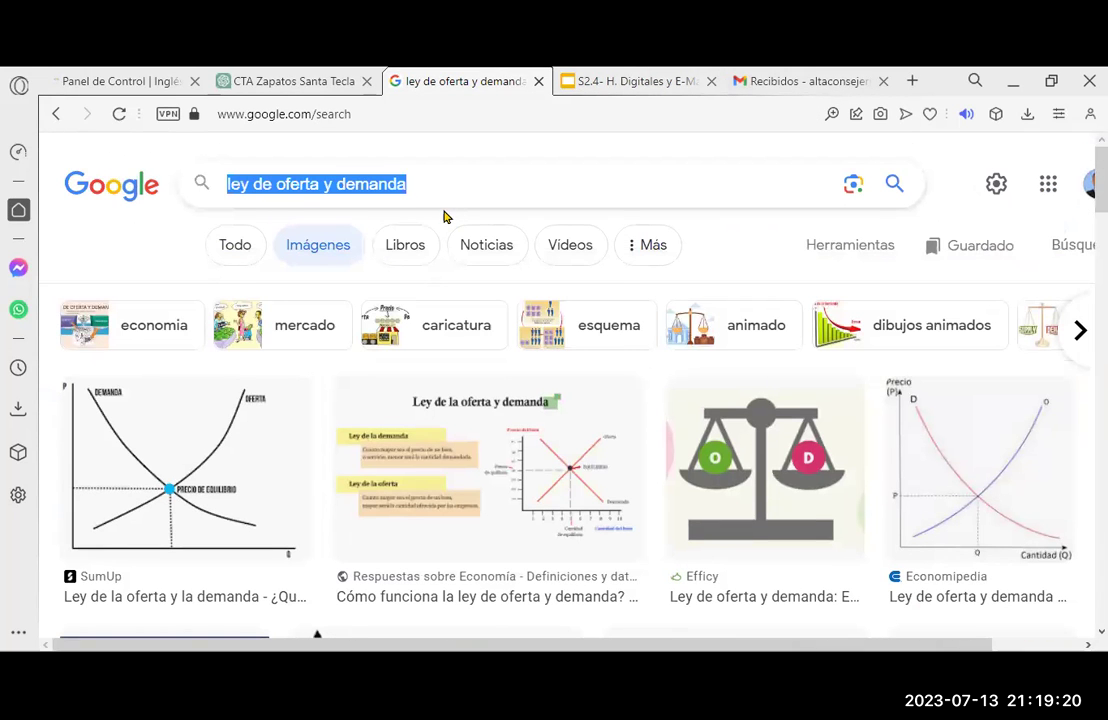
key(BackSpace)
click(893, 246)
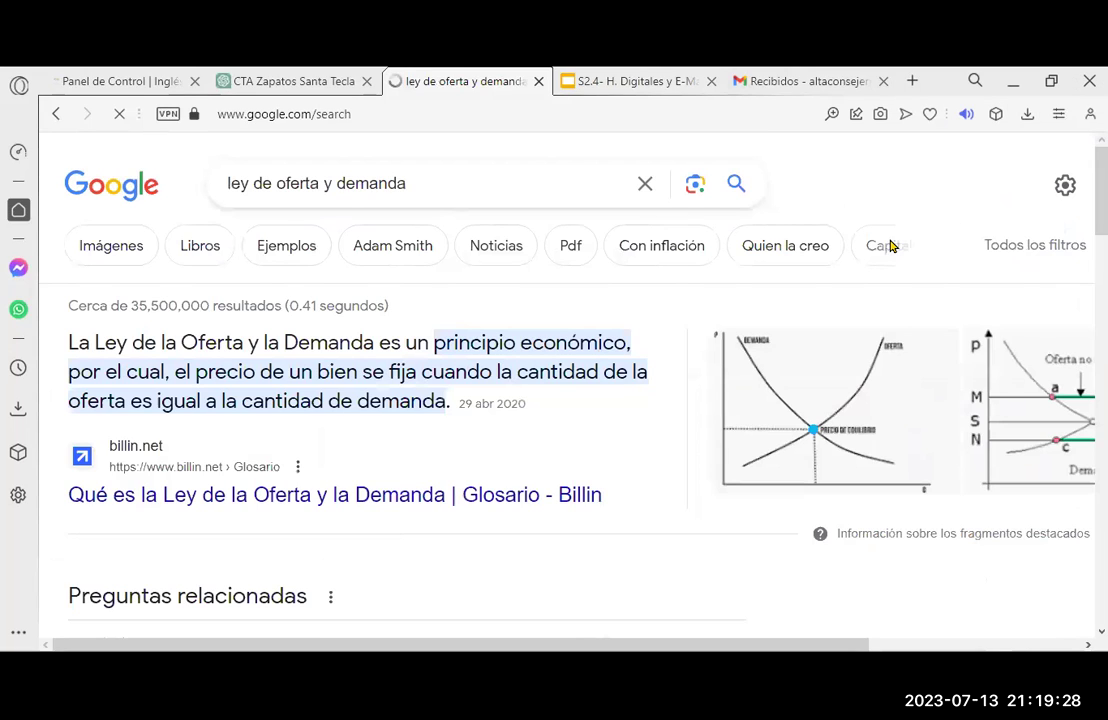
Clear the search box and dismiss the suggestions
triple_click(299, 195)
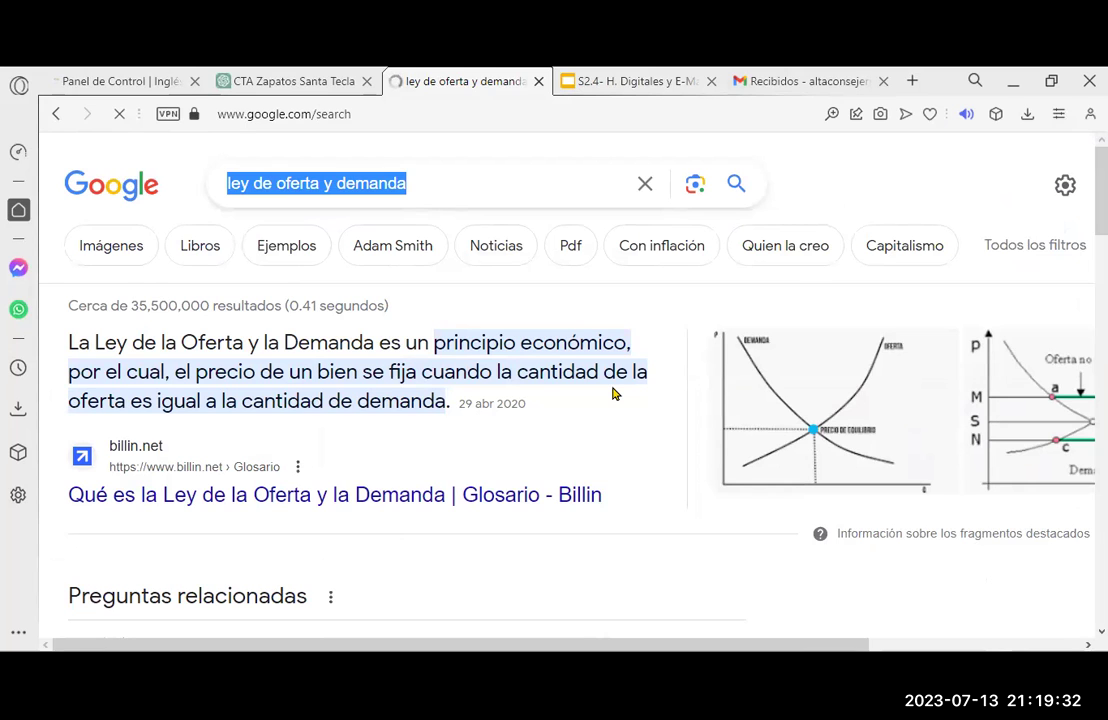
key(BackSpace)
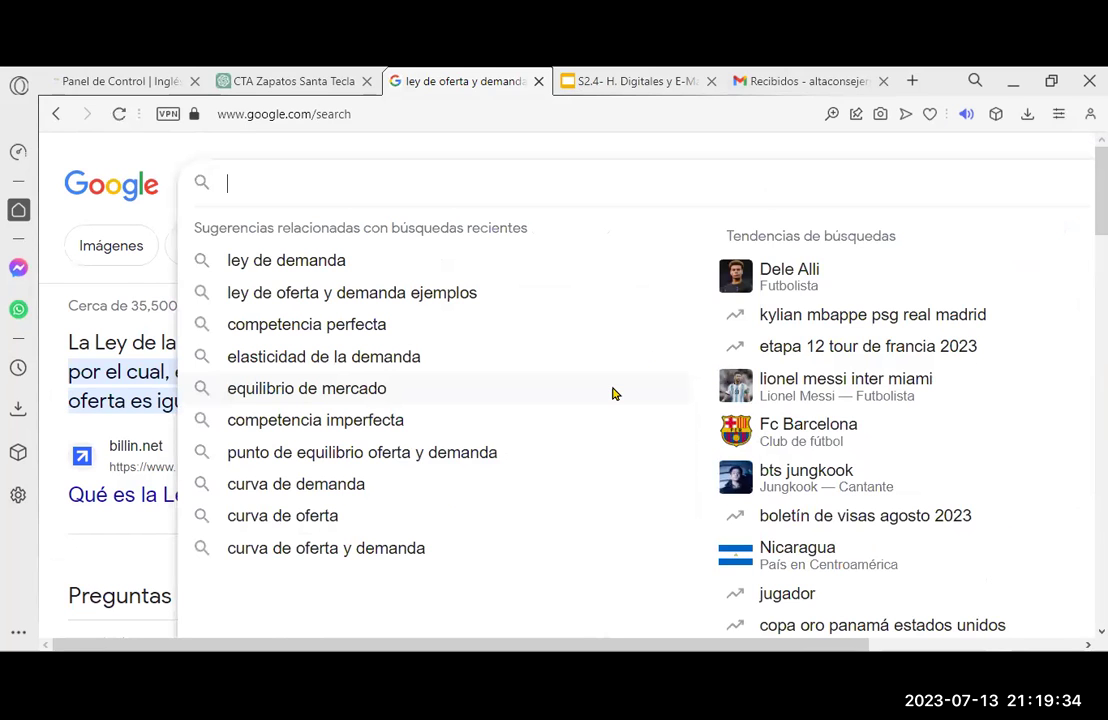
key(Escape)
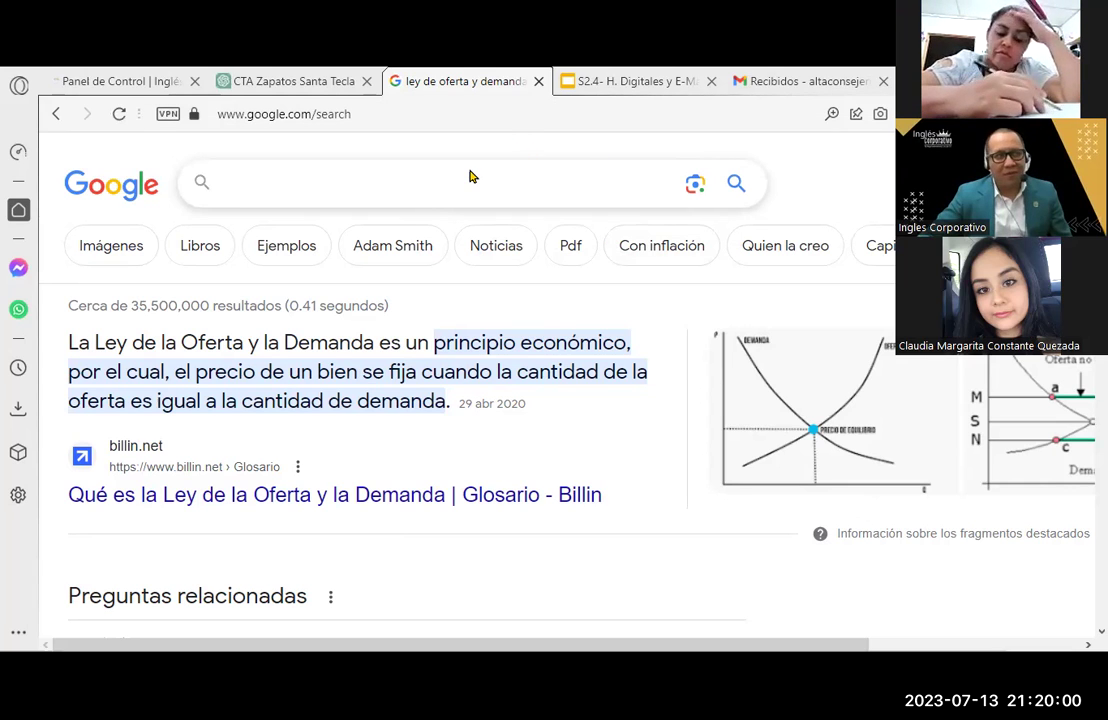
Glance at the Gmail compose, presentation and Panel de Control tabs, then return to Google Search
click(426, 186)
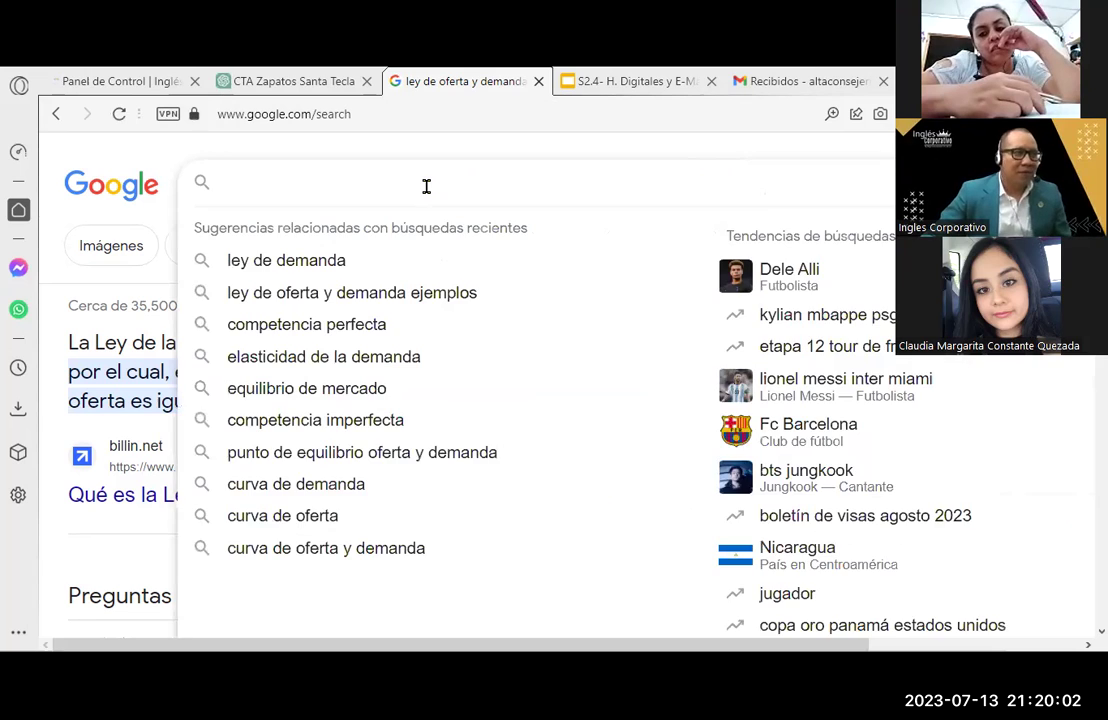
key(Escape)
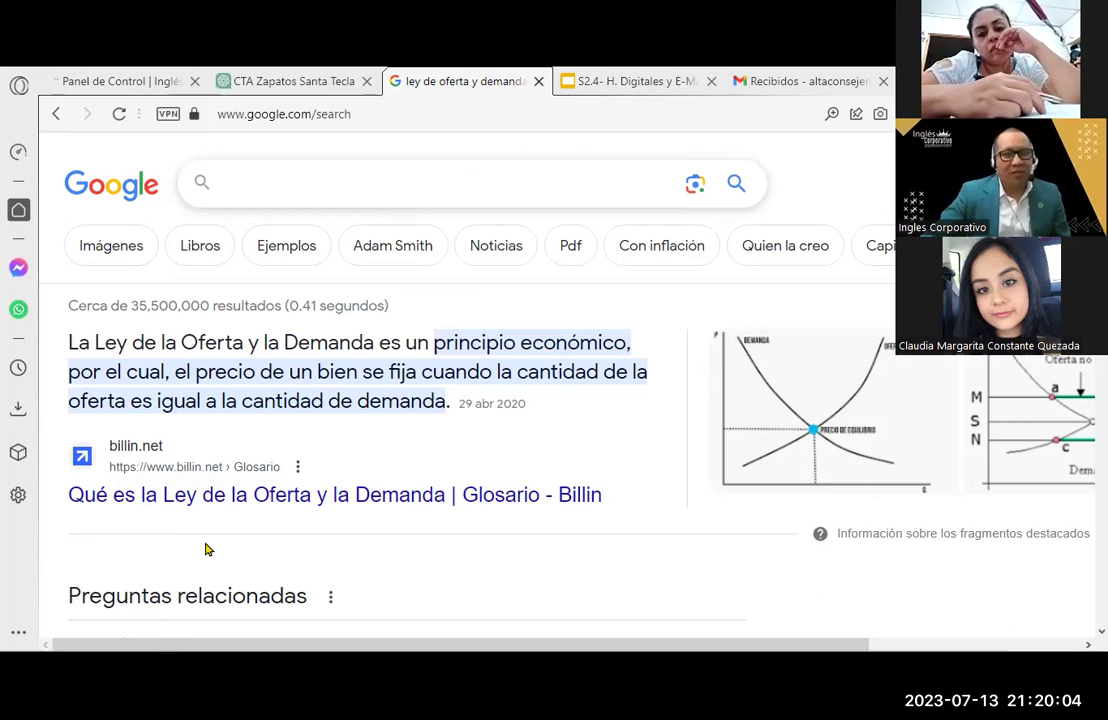
click(774, 78)
click(580, 76)
click(400, 78)
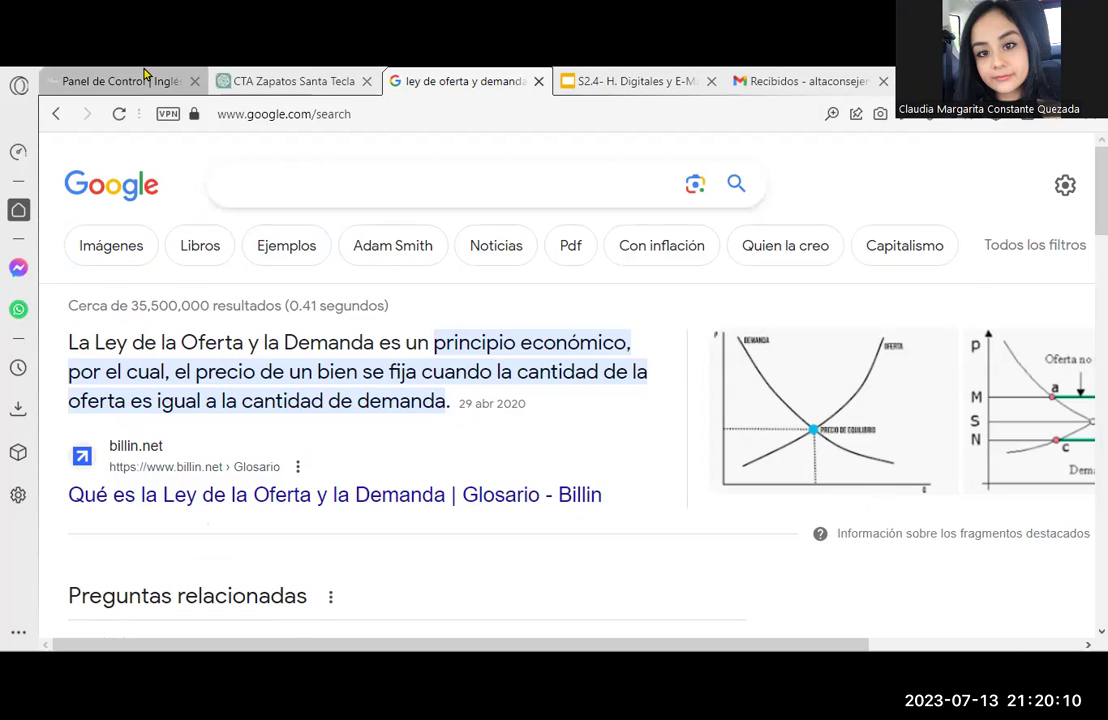
click(142, 78)
click(448, 78)
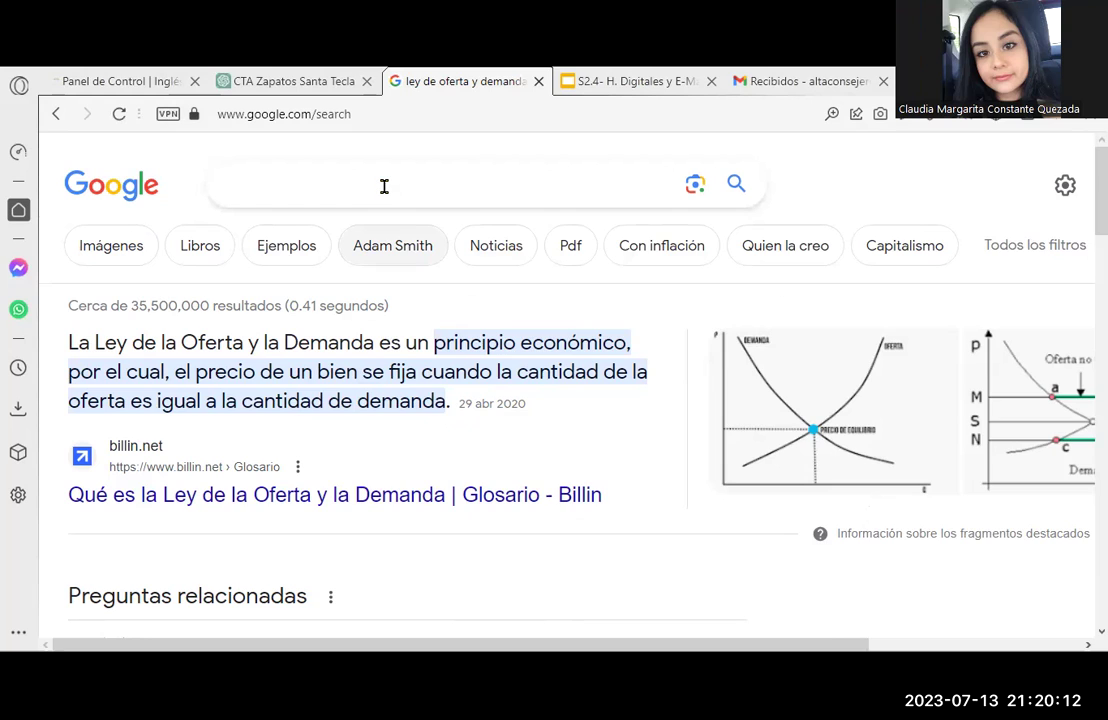
Search Google for 'los mejores postres en sonsonate'
click(384, 186)
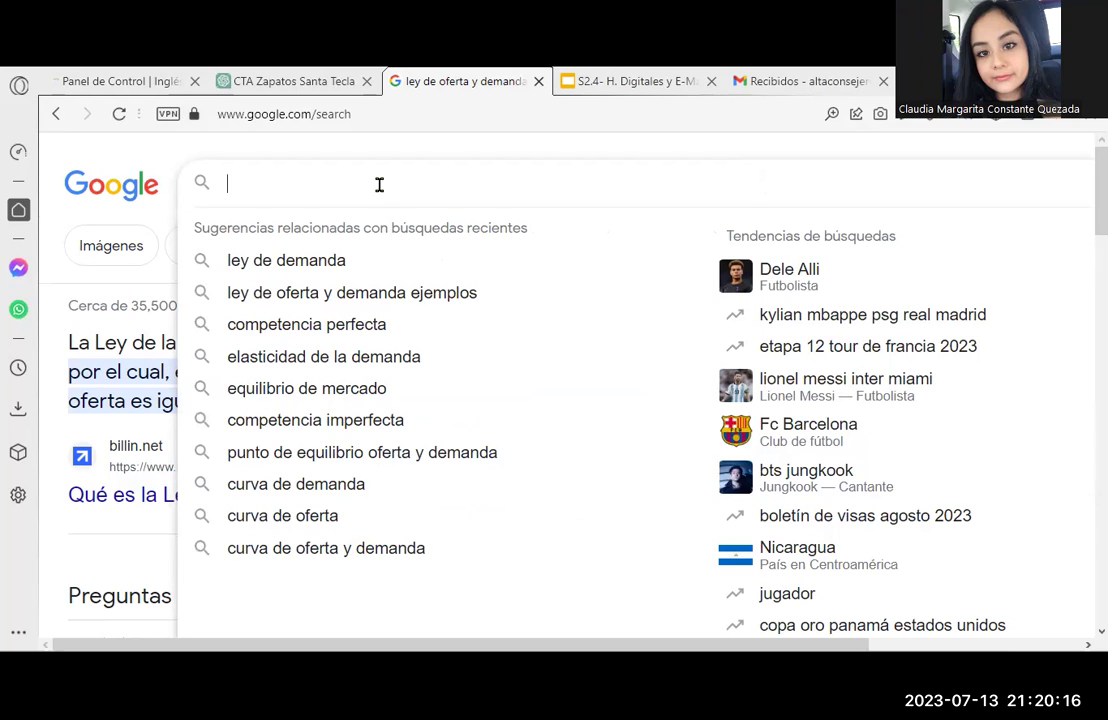
text(los mejo)
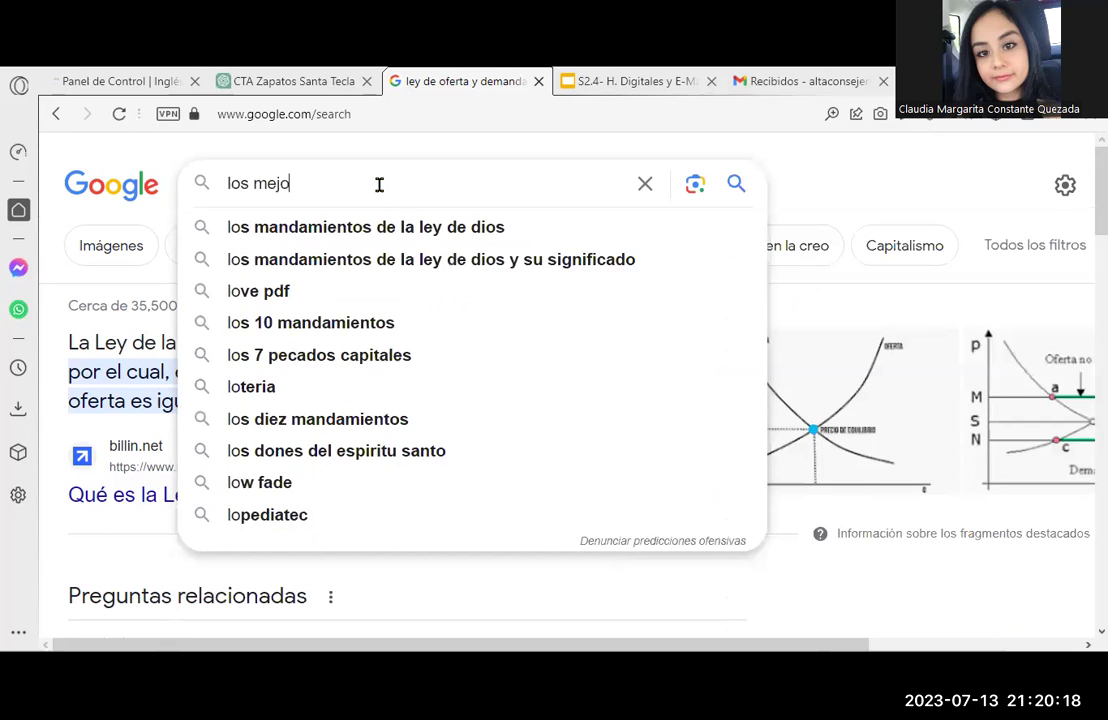
text(res postre)
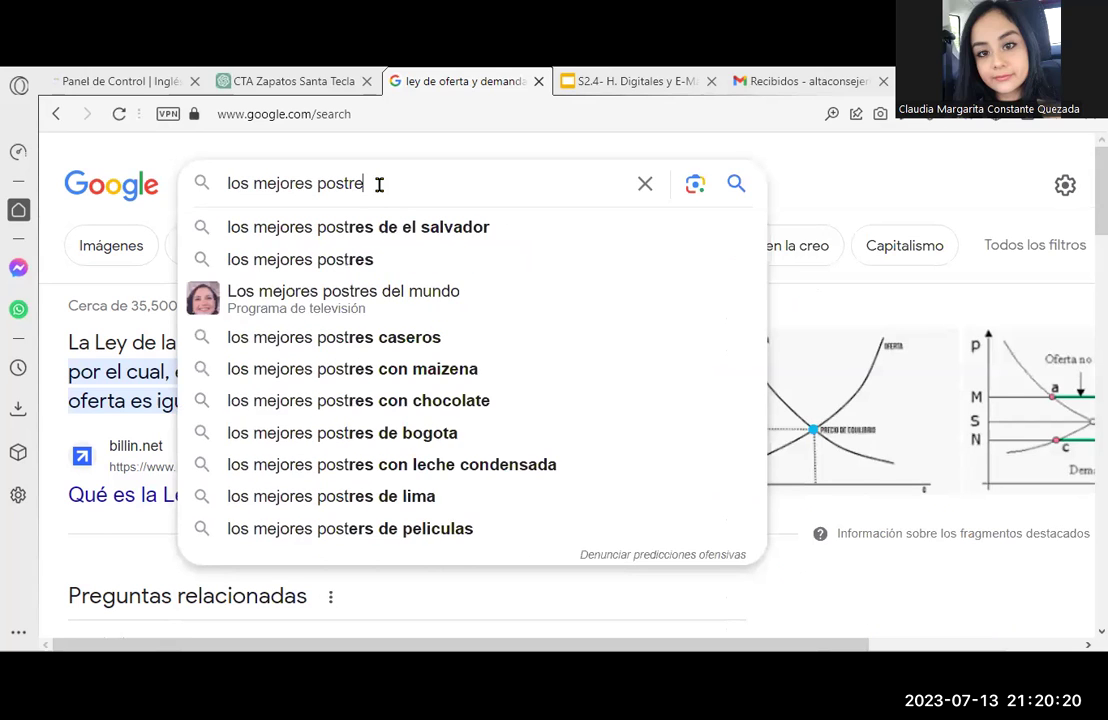
text(s en sonso)
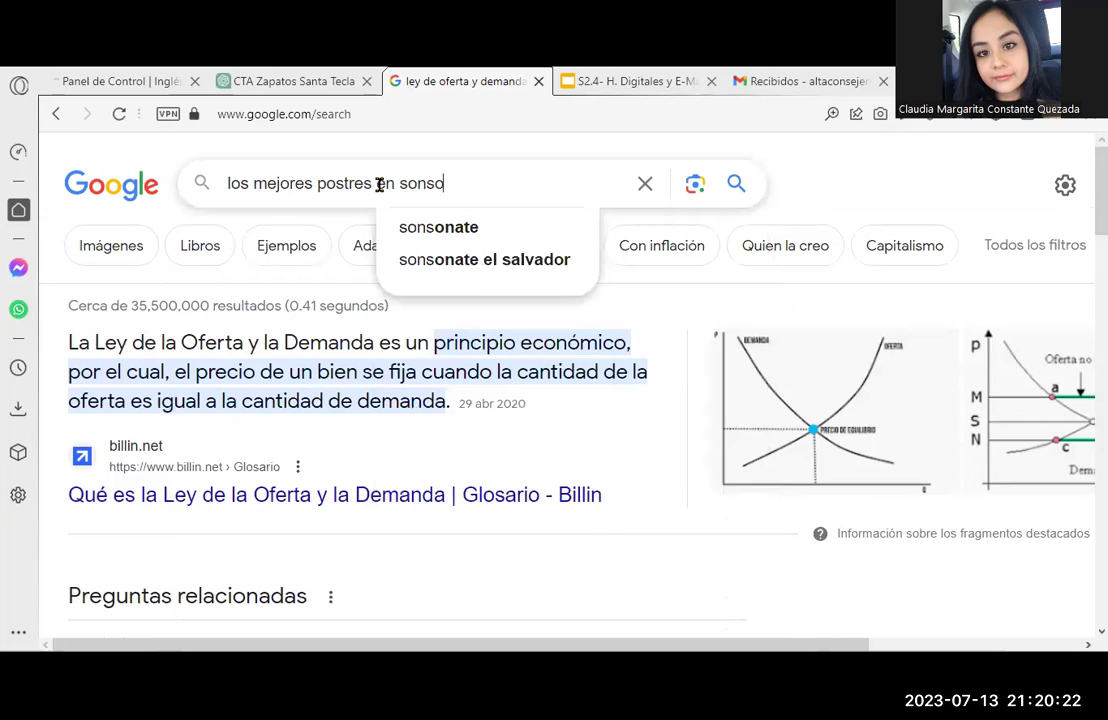
text(nate)
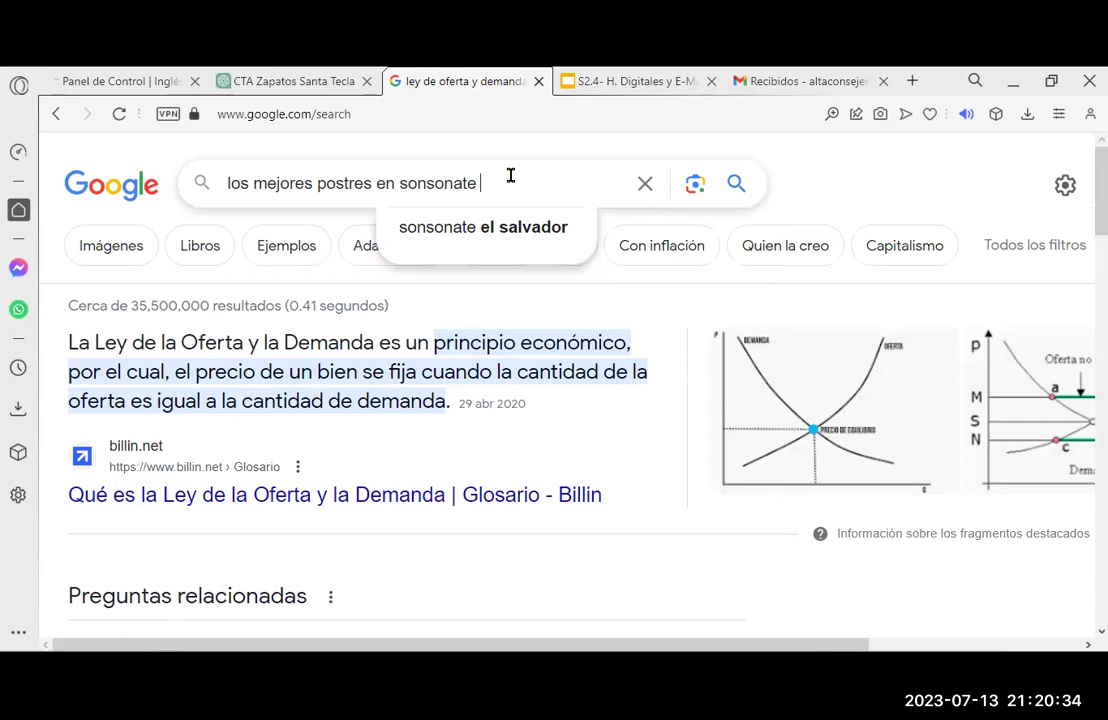
key(Return)
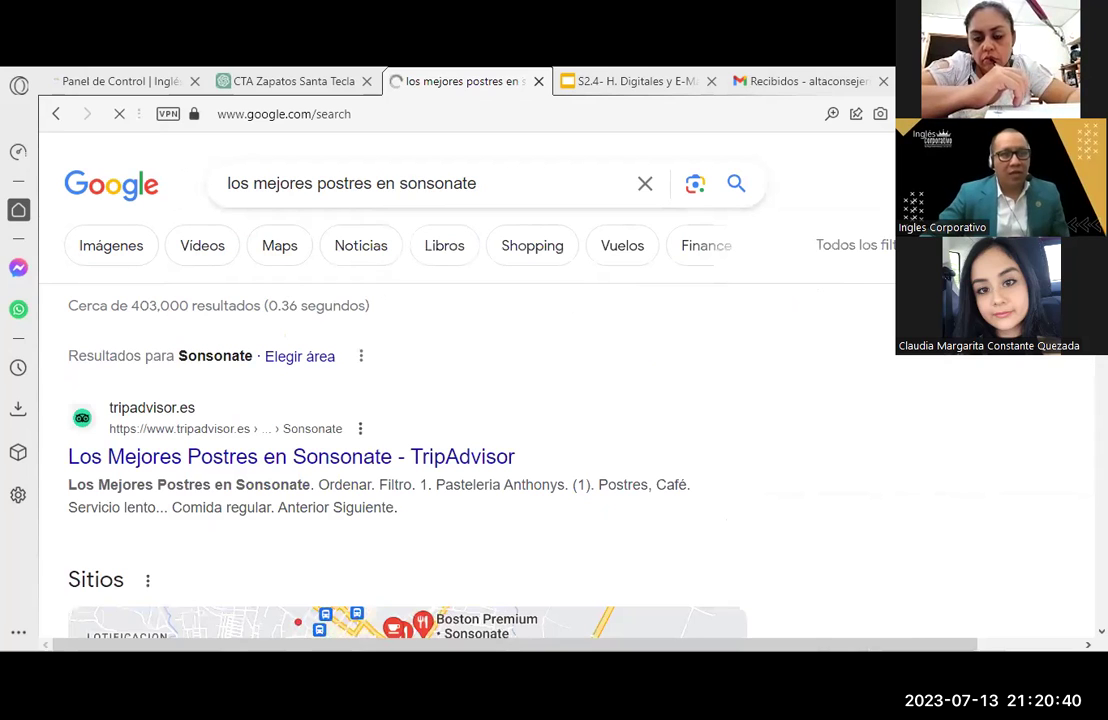
Open the TripAdvisor 'Los Mejores Postres en Sonsonate' result in a new tab, then return to the results
scroll(717, 282, down, 2)
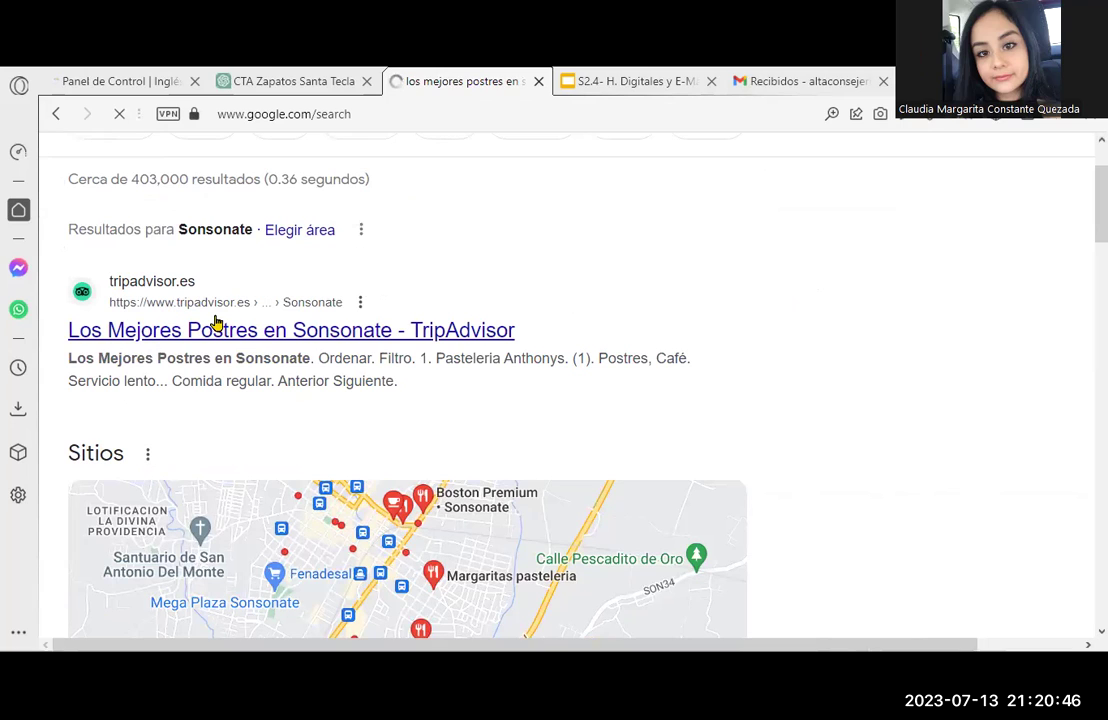
scroll(337, 330, down, 2)
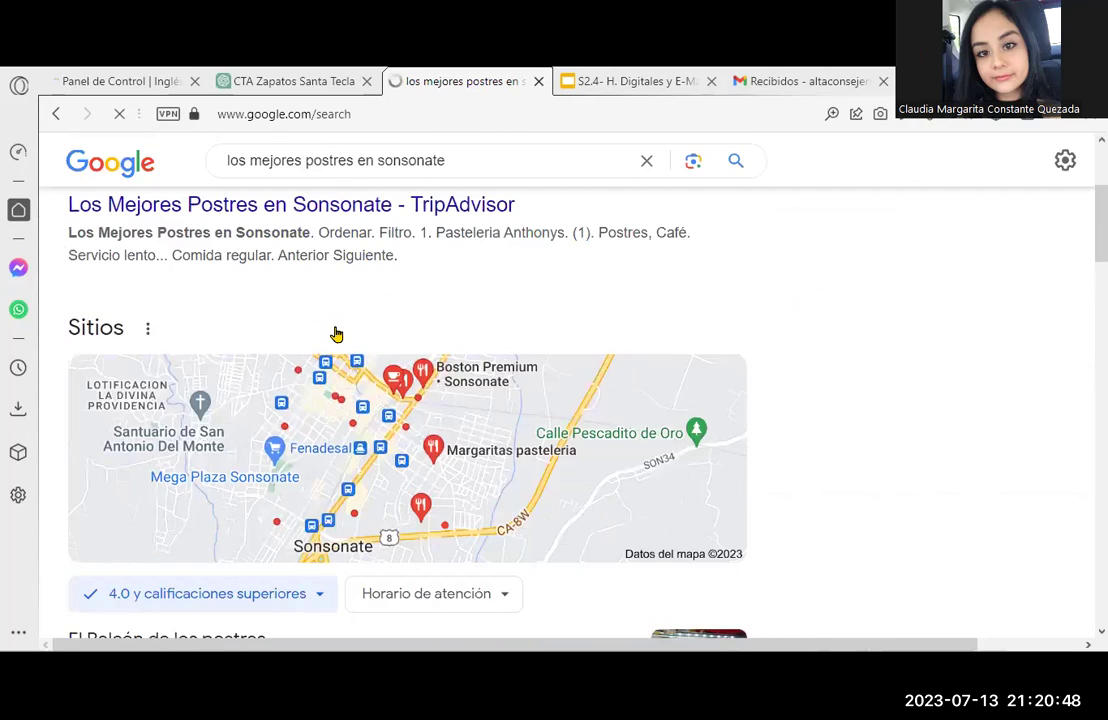
scroll(337, 334, down, 6)
scroll(346, 341, up, 8)
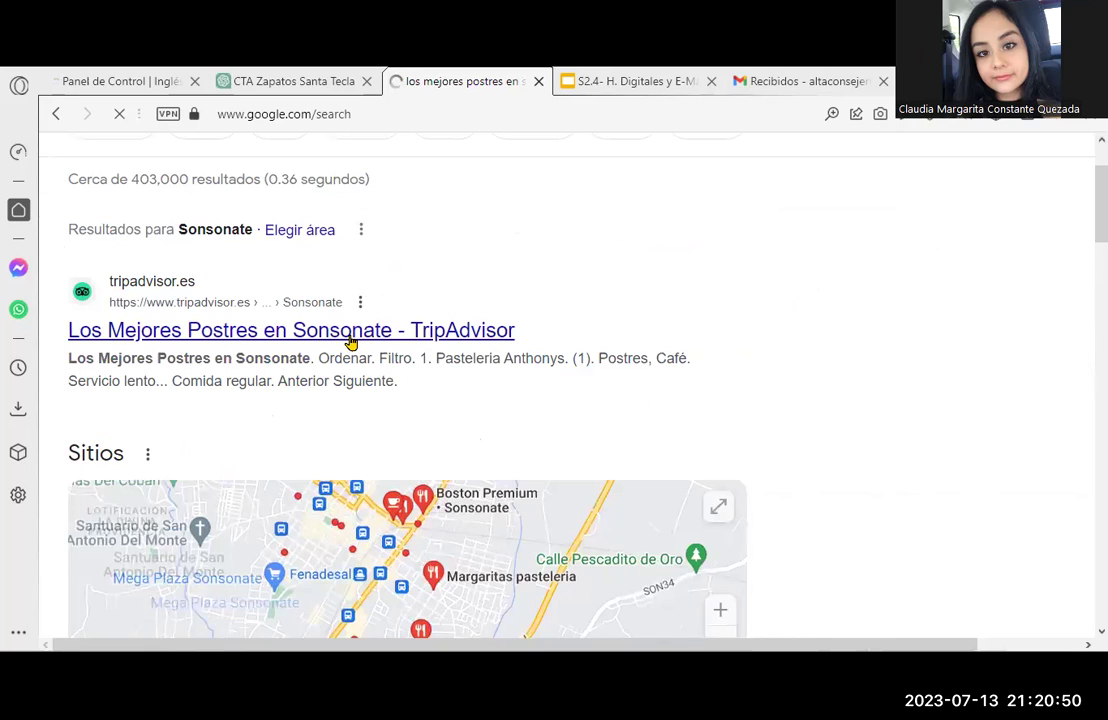
right_click(436, 353)
click(436, 358)
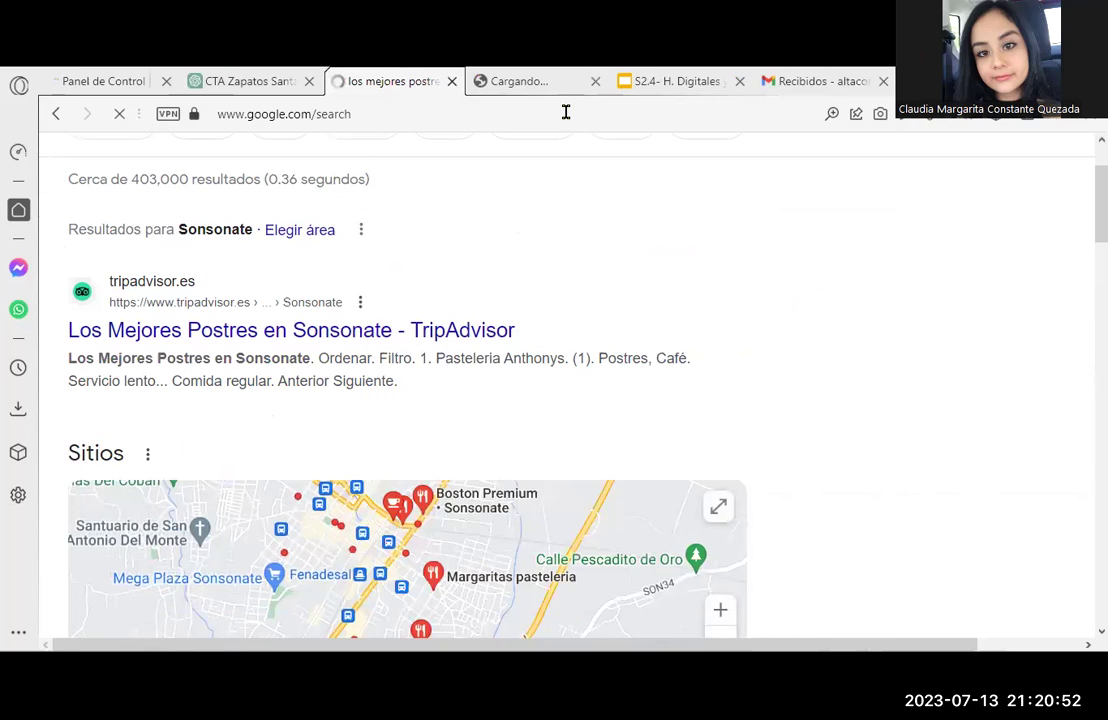
click(584, 74)
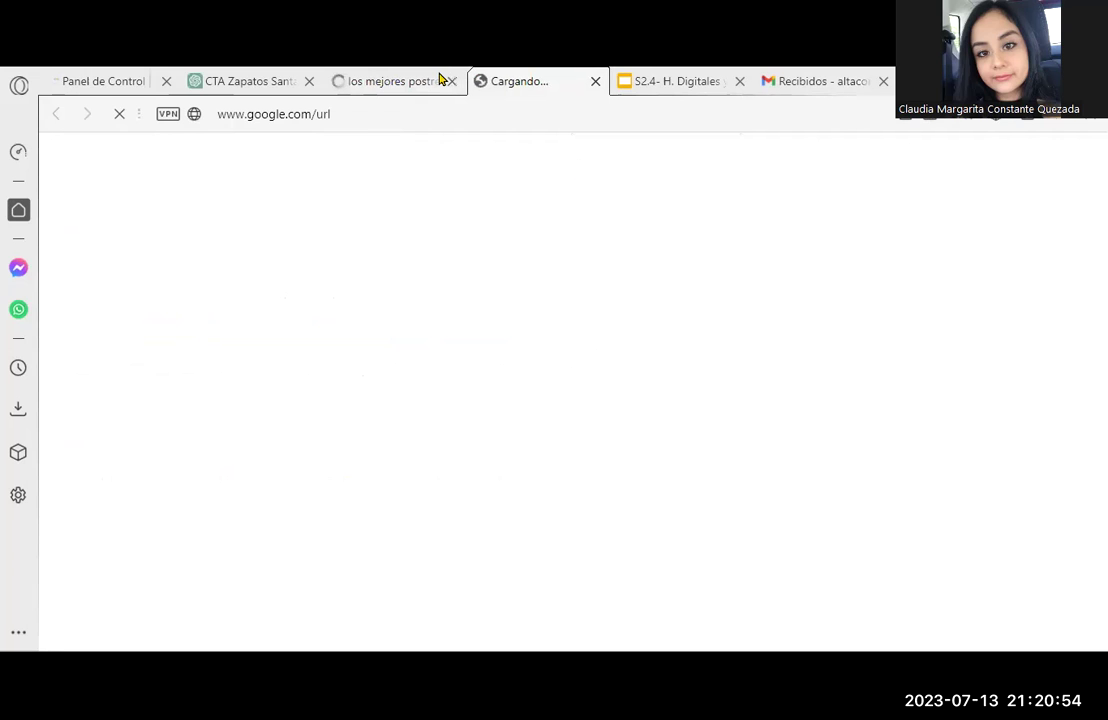
click(440, 80)
scroll(396, 422, down, 5)
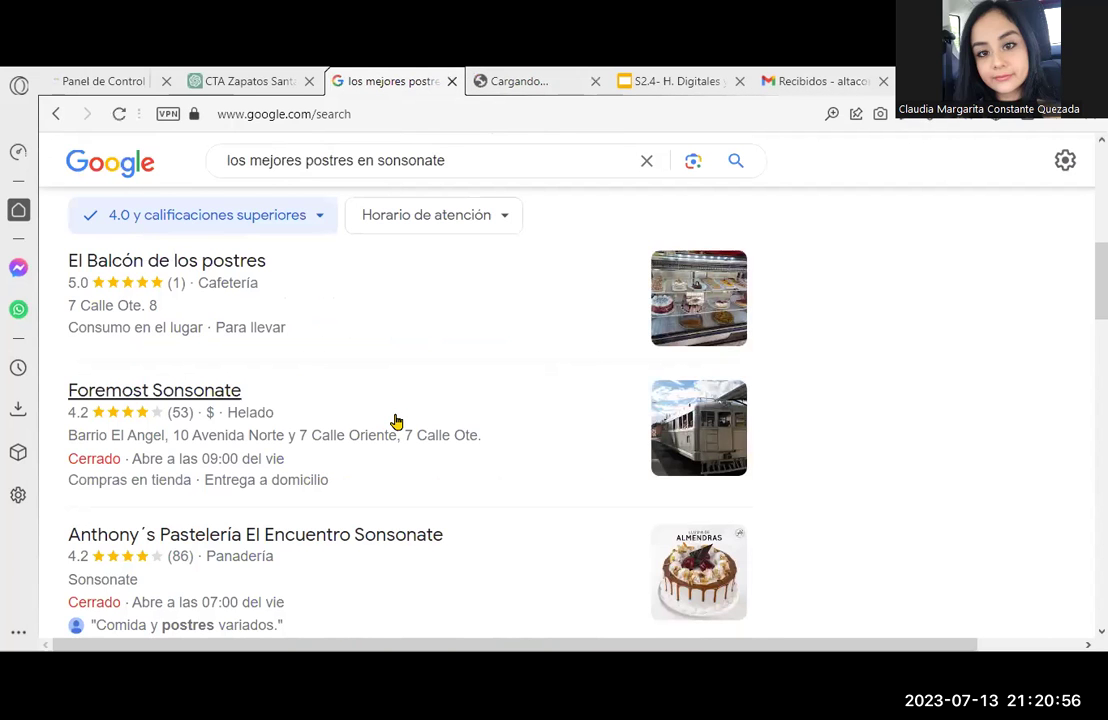
scroll(396, 422, down, 4)
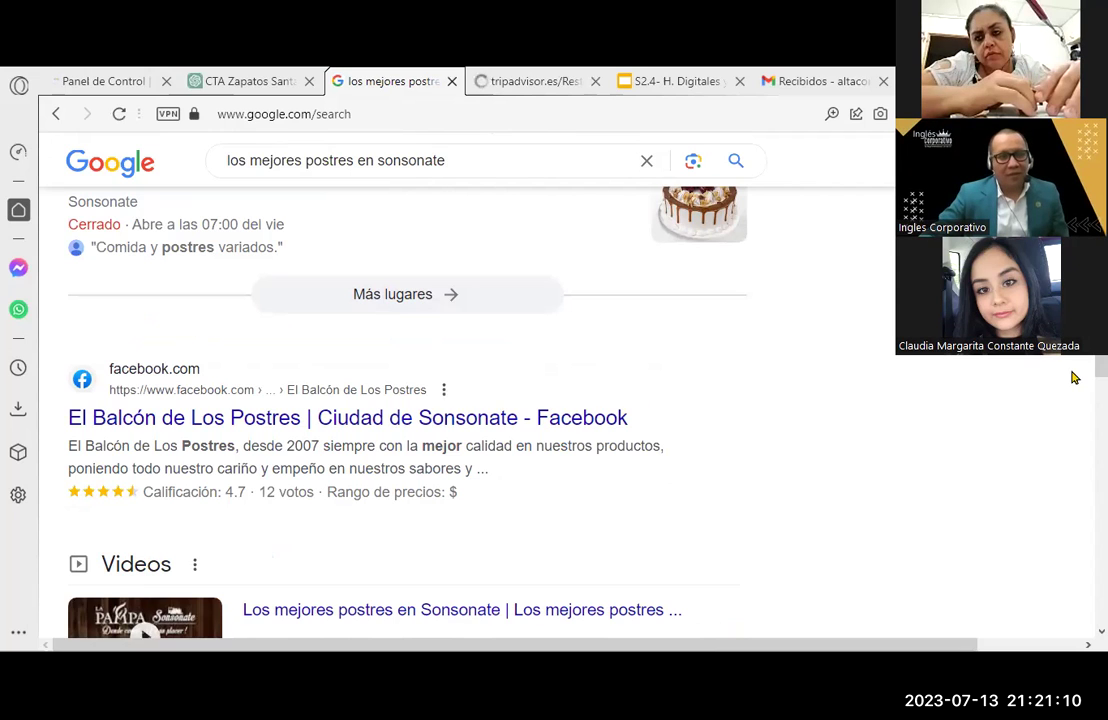
Check the Gmail and loading TripAdvisor tabs, then go back to the dessert search results
click(765, 80)
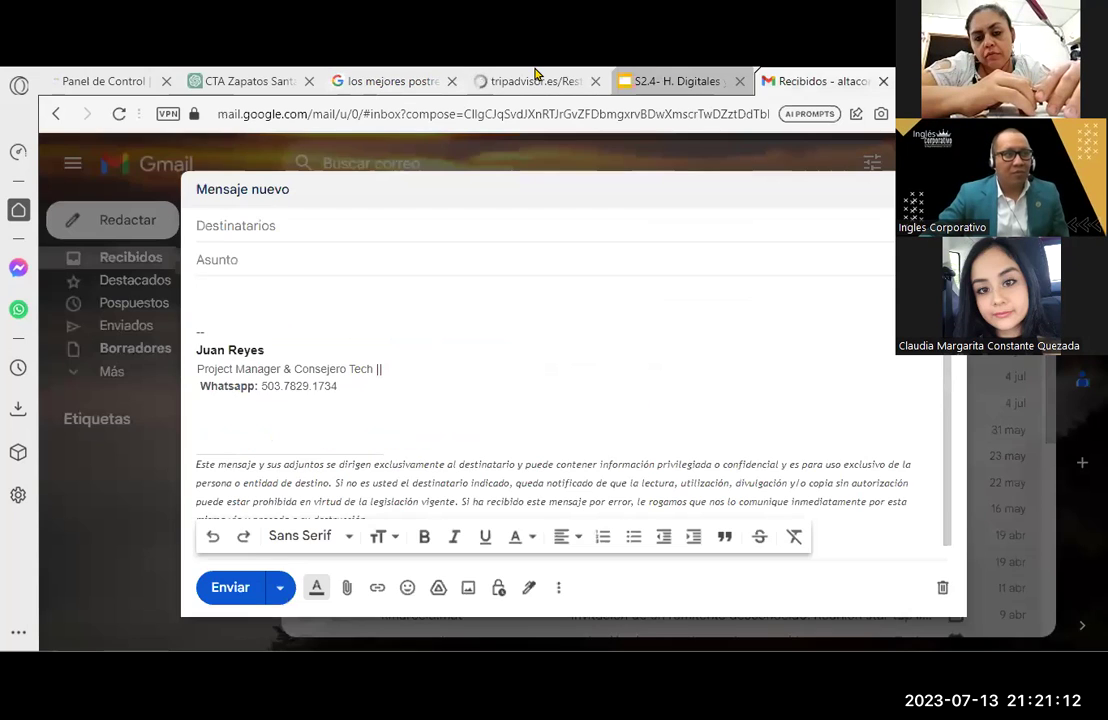
click(537, 78)
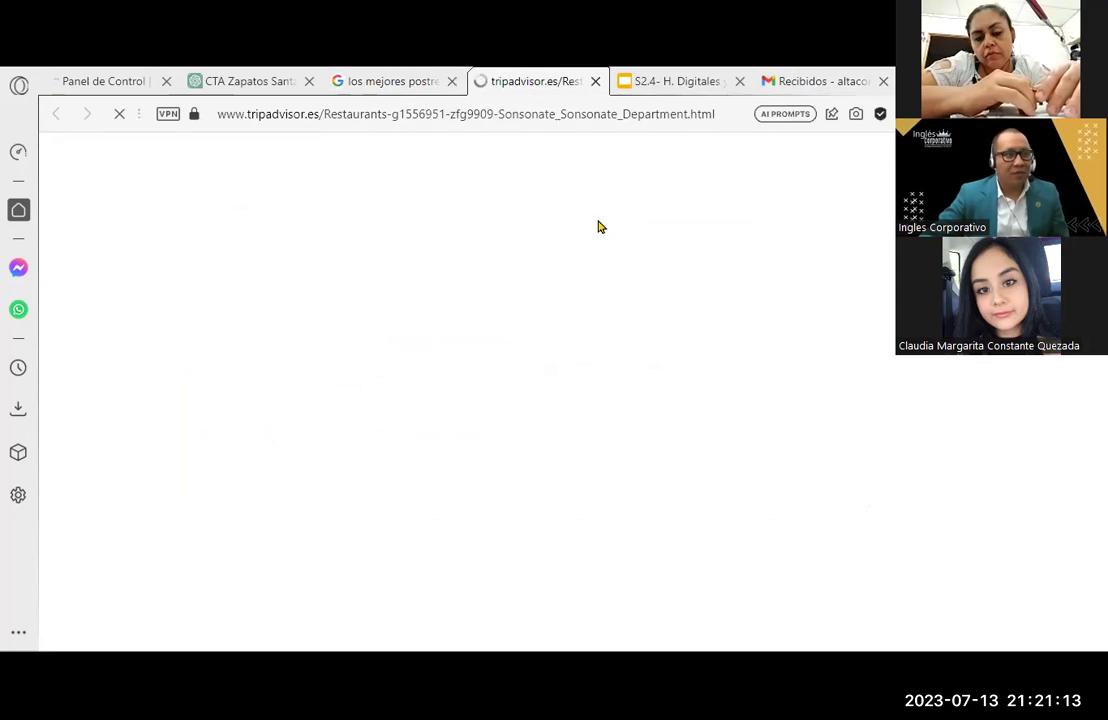
click(390, 80)
Scroll through the dessert results: La Pampa Sonsonate videos, El Encuentro, Metrocentro Sonsonate and elsalvador.com listings
scroll(542, 339, down, 3)
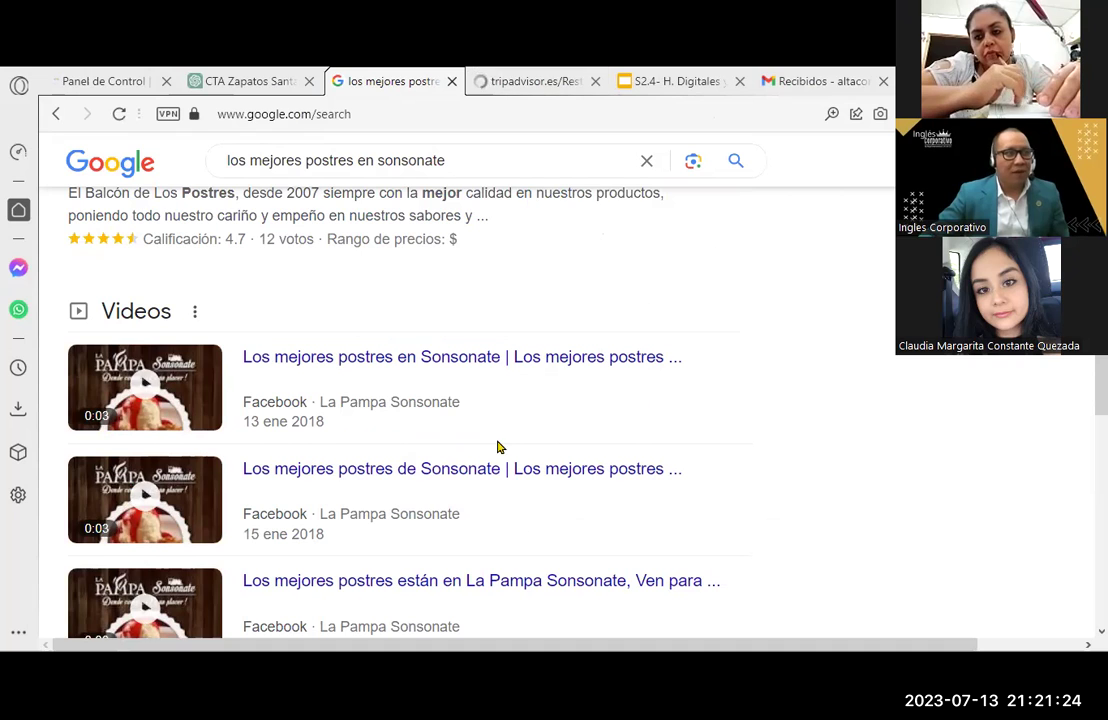
scroll(495, 455, up, 5)
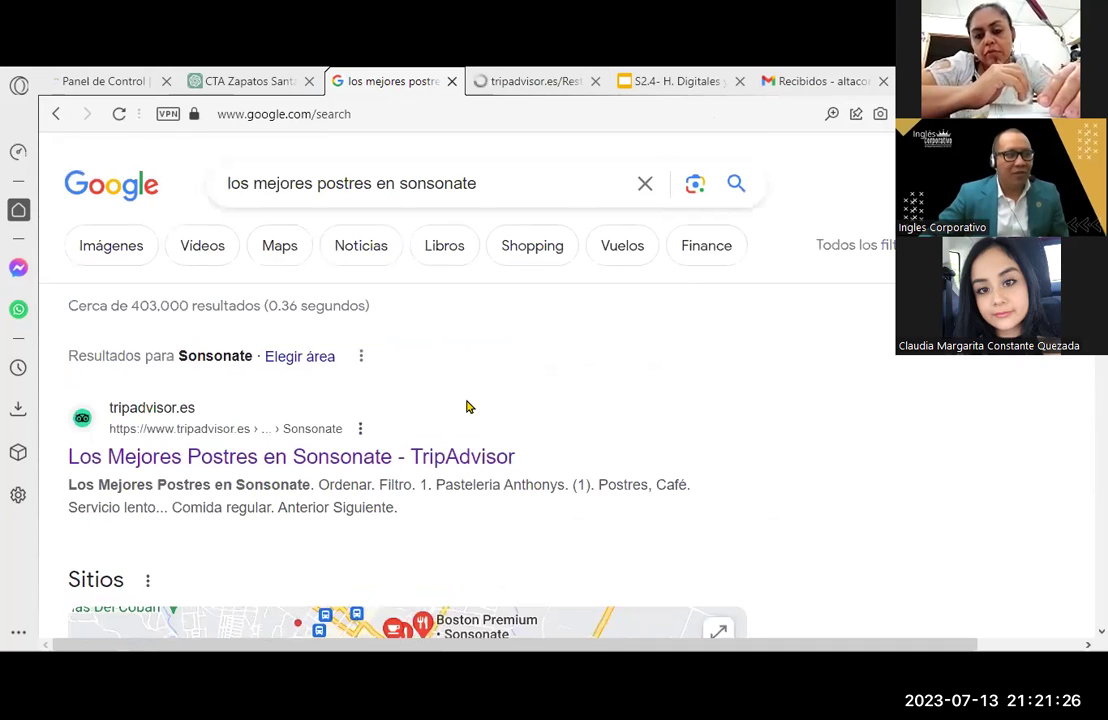
scroll(465, 405, down, 5)
scroll(468, 407, up, 3)
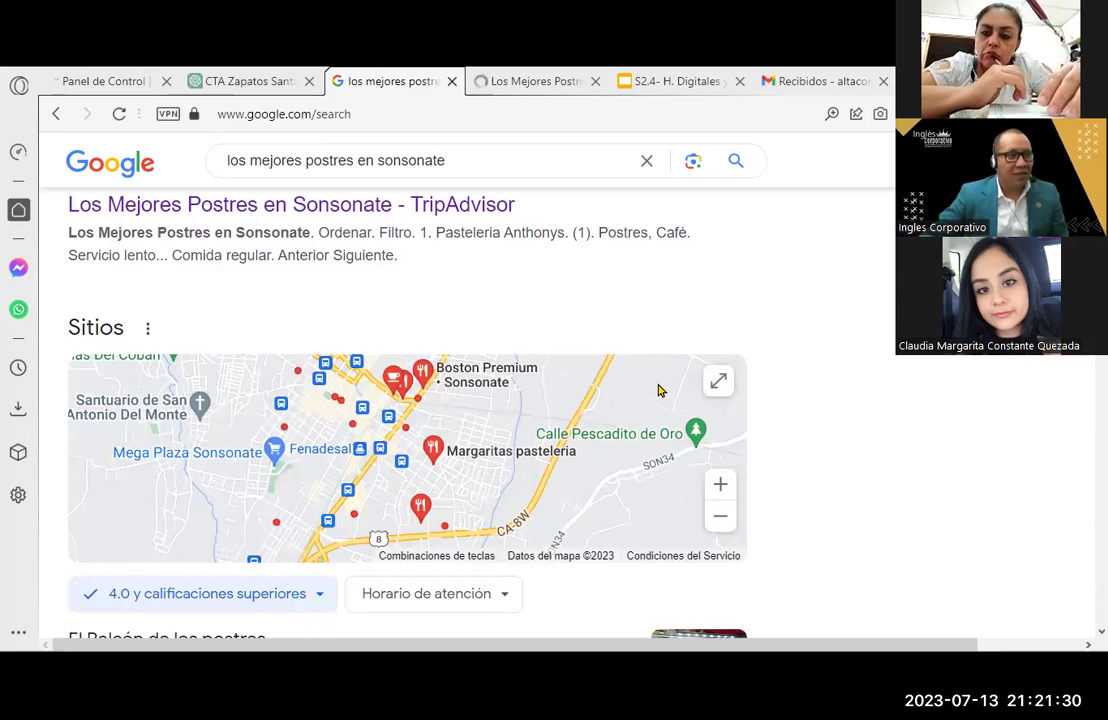
scroll(777, 305, down, 1)
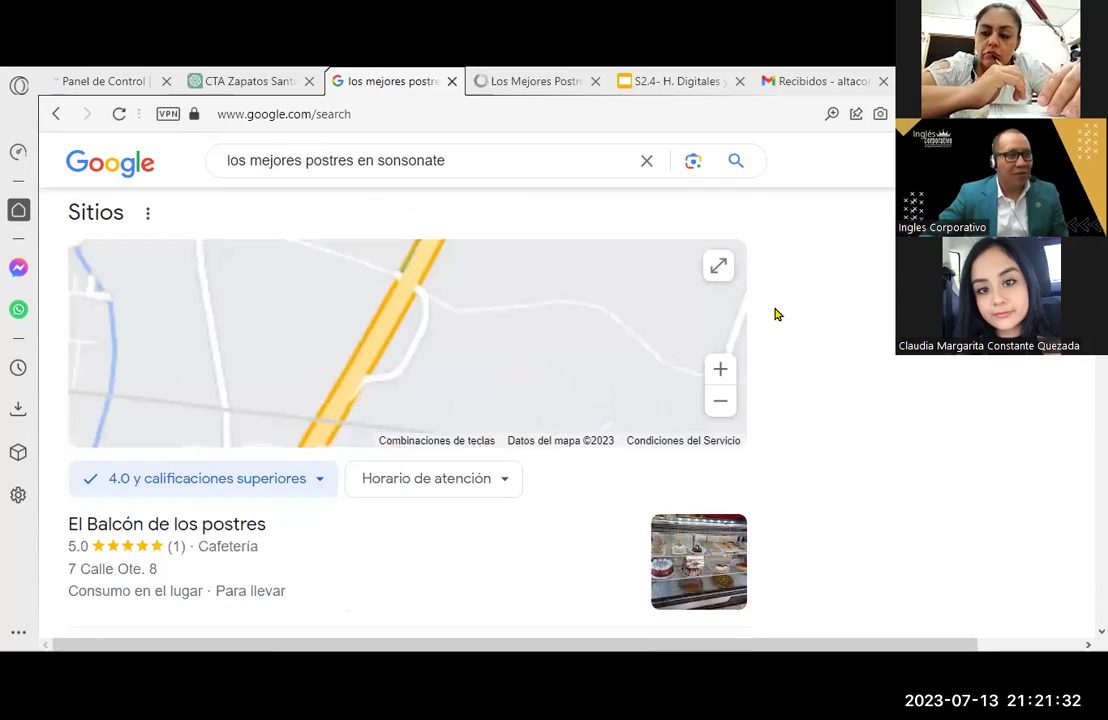
scroll(777, 315, down, 1)
scroll(777, 315, down, 5)
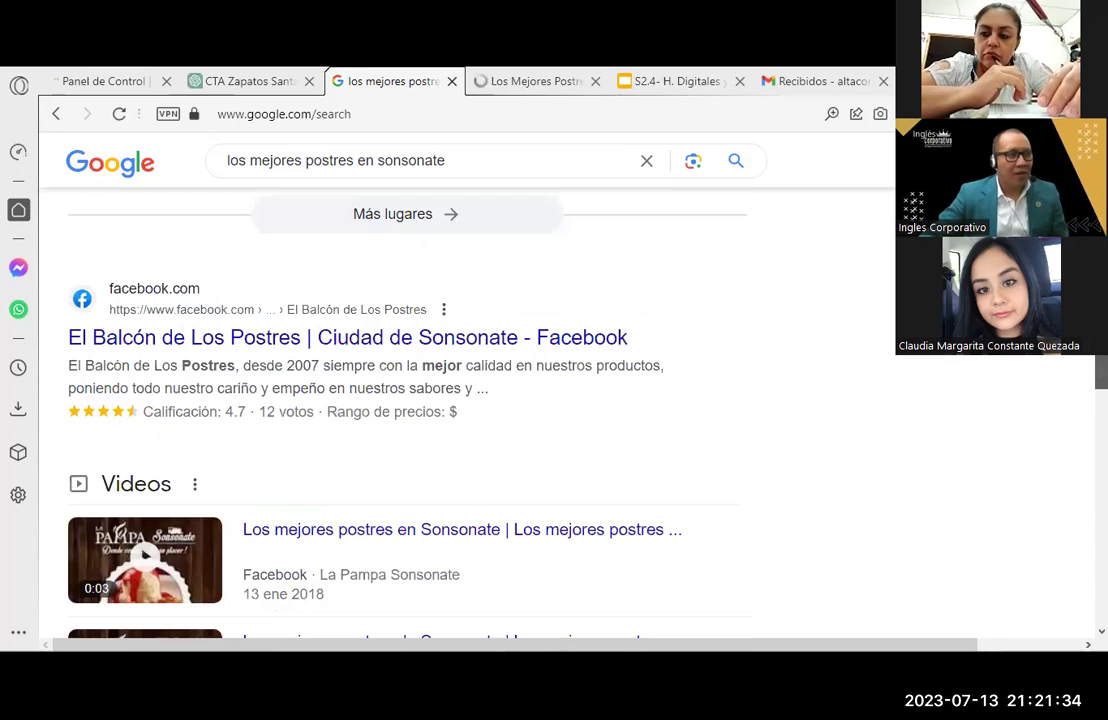
scroll(468, 410, down, 1)
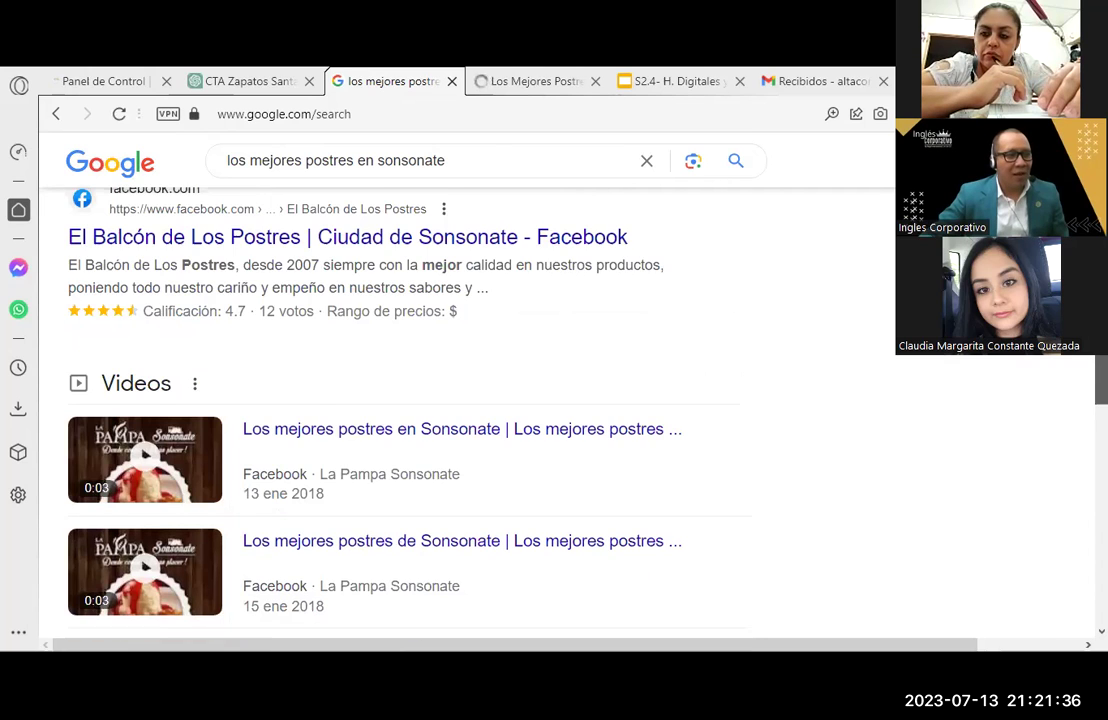
scroll(468, 410, down, 1)
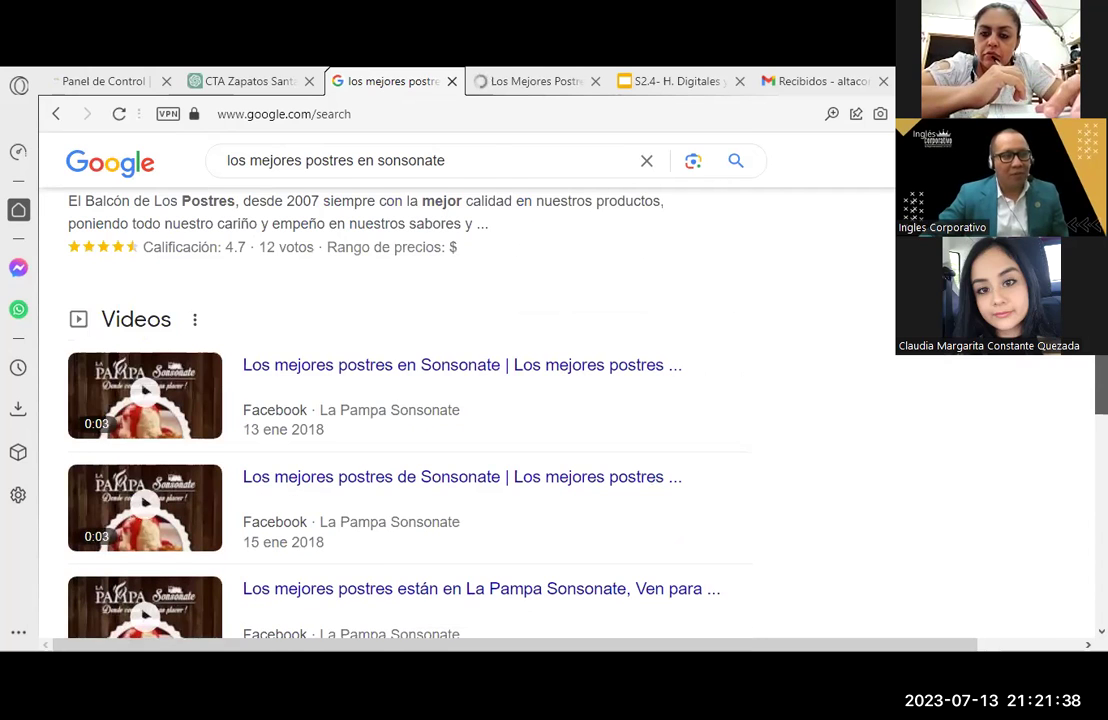
scroll(468, 410, down, 2)
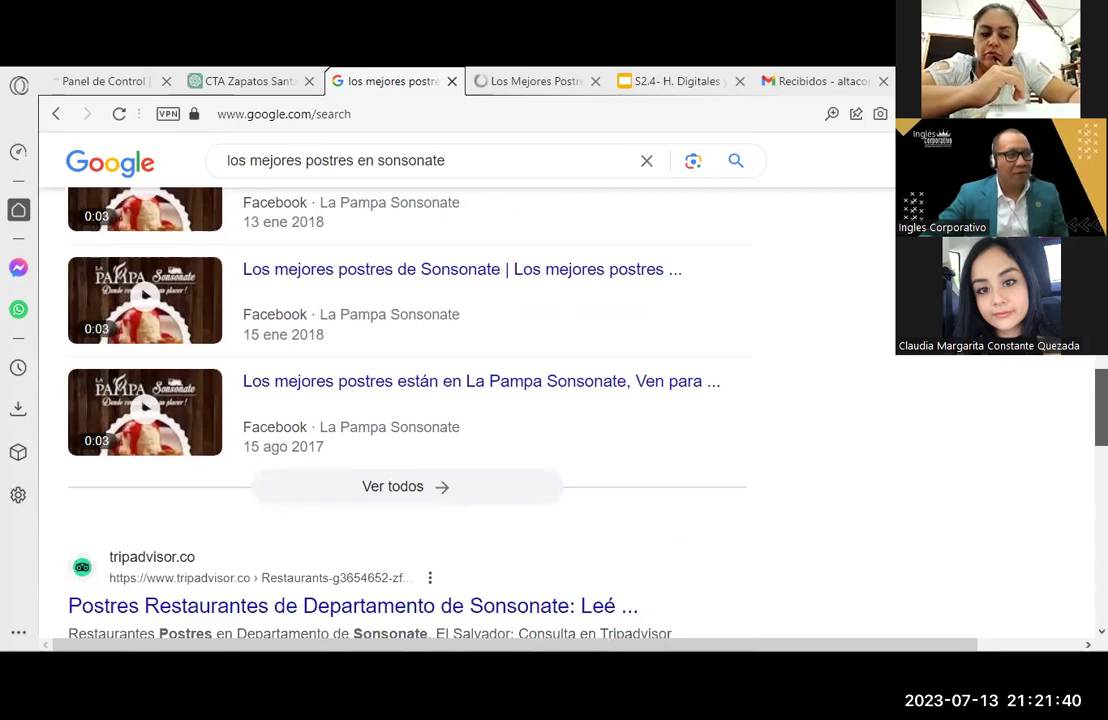
scroll(468, 410, down, 1)
scroll(408, 352, up, 2)
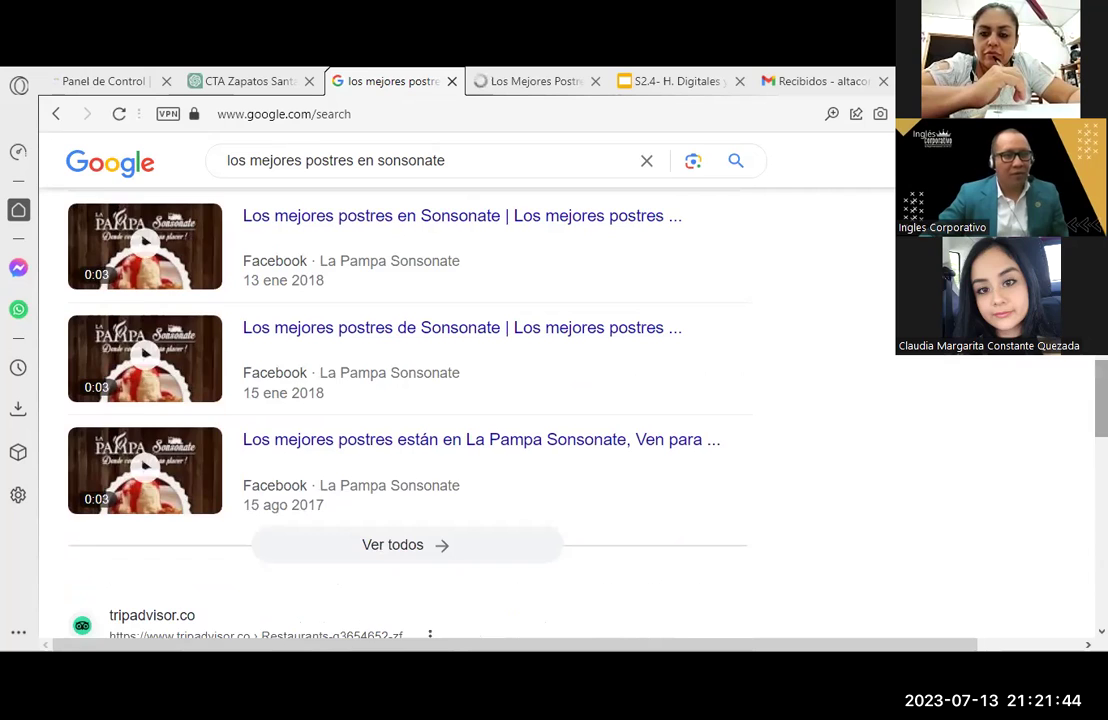
scroll(408, 410, down, 3)
scroll(408, 410, down, 1)
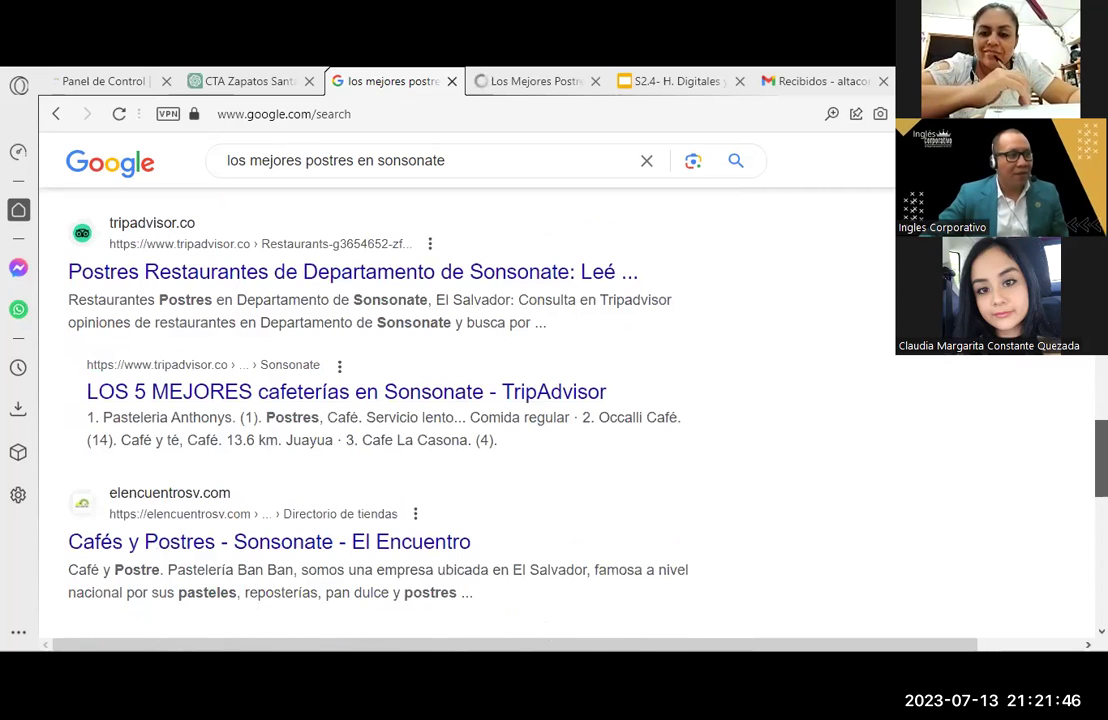
scroll(408, 410, down, 2)
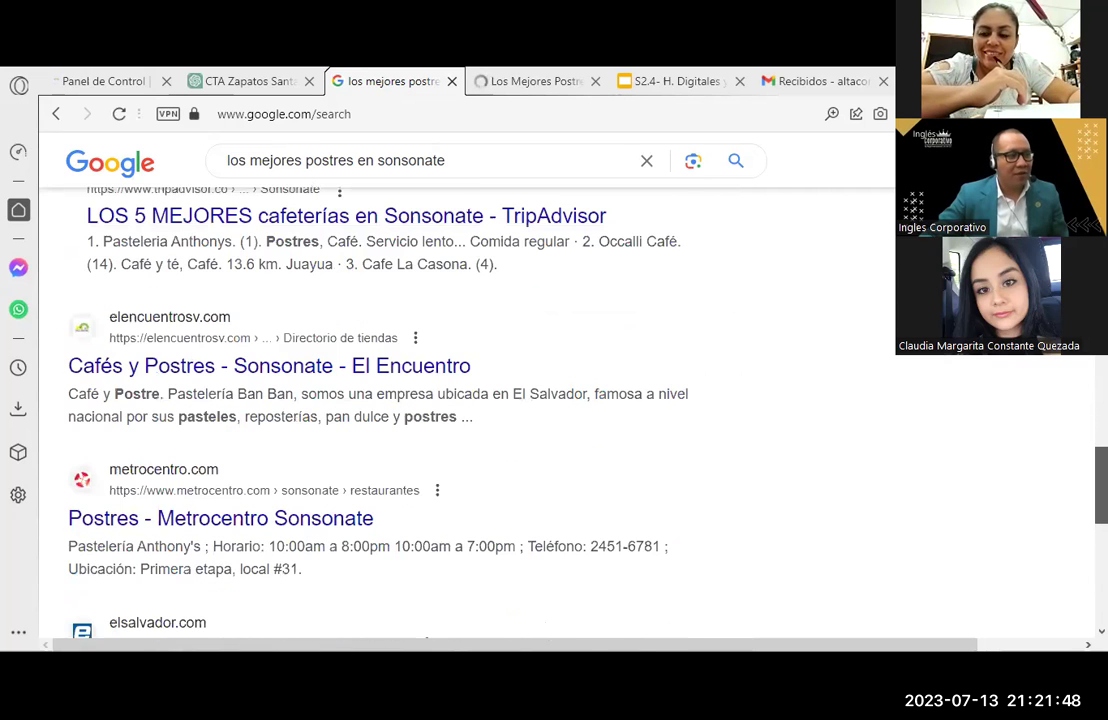
scroll(408, 410, down, 1)
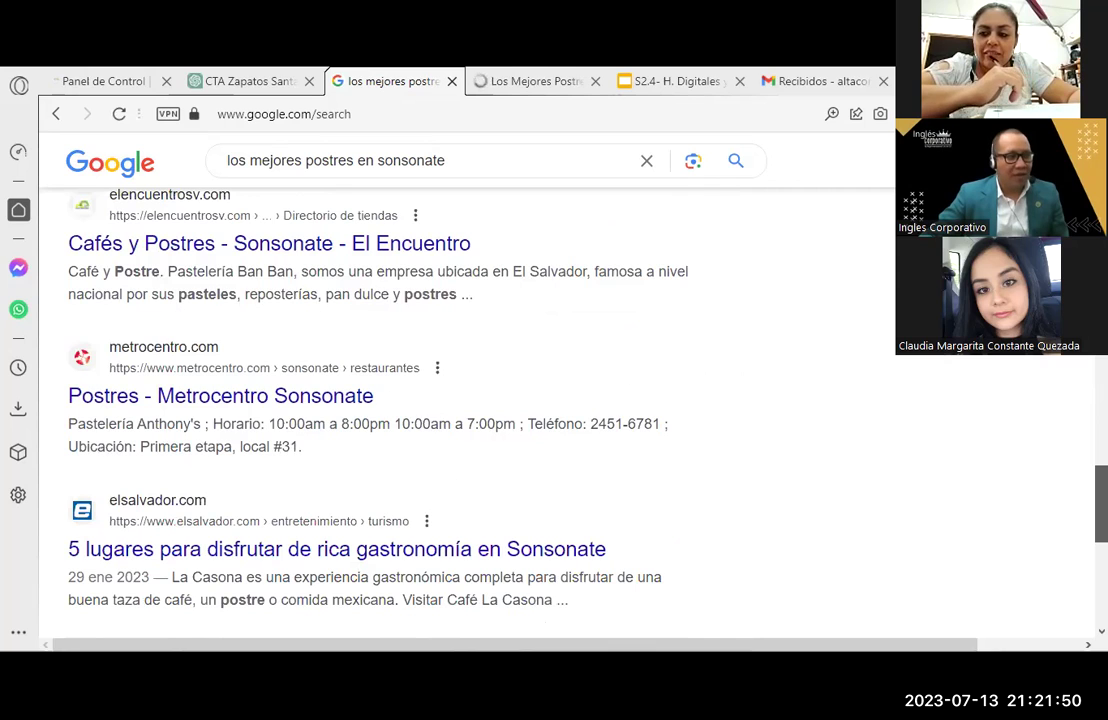
Review the single Postres result on the TripAdvisor Sonsonate desserts page
click(524, 80)
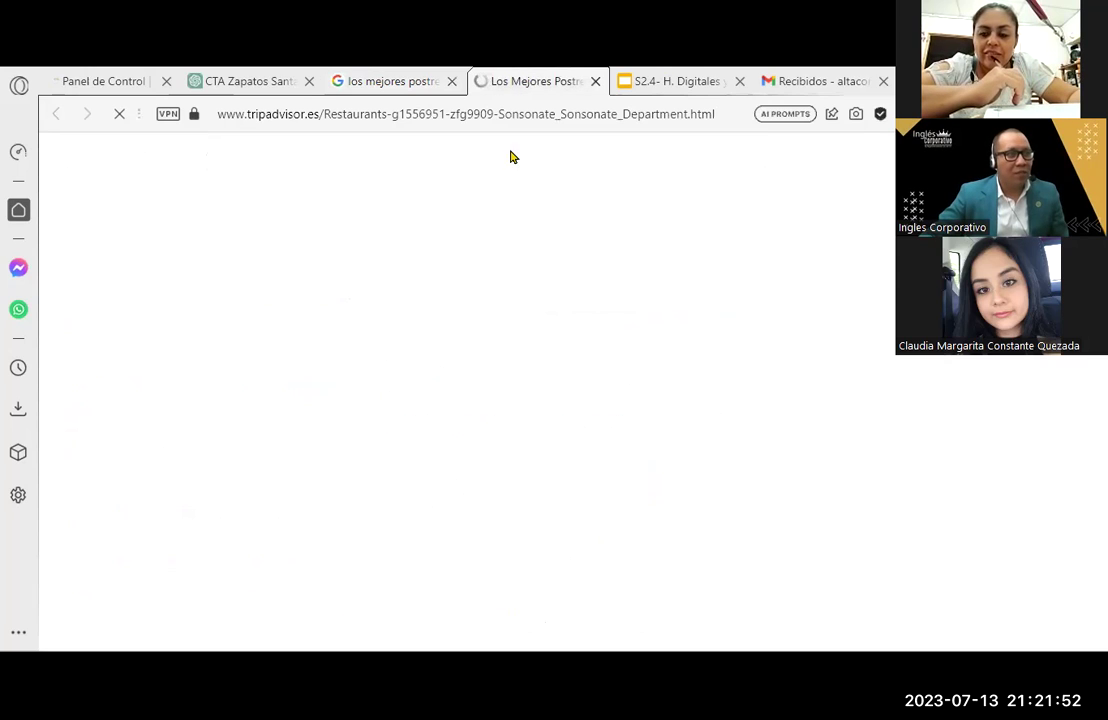
click(548, 120)
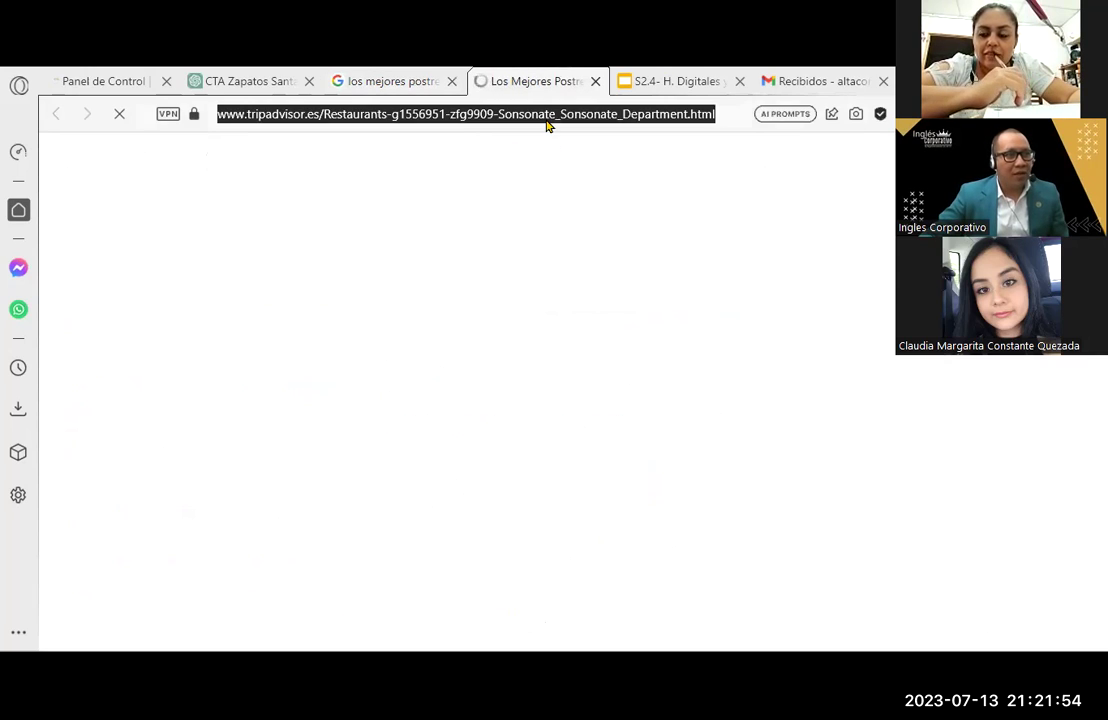
scroll(655, 468, down, 5)
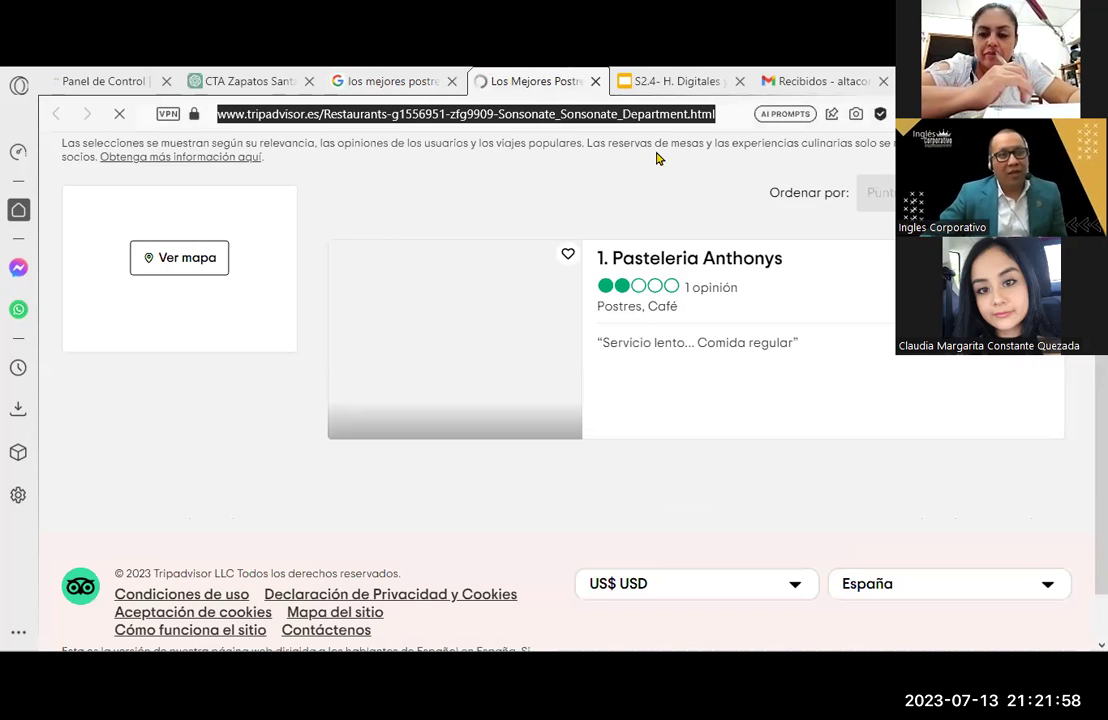
click(733, 132)
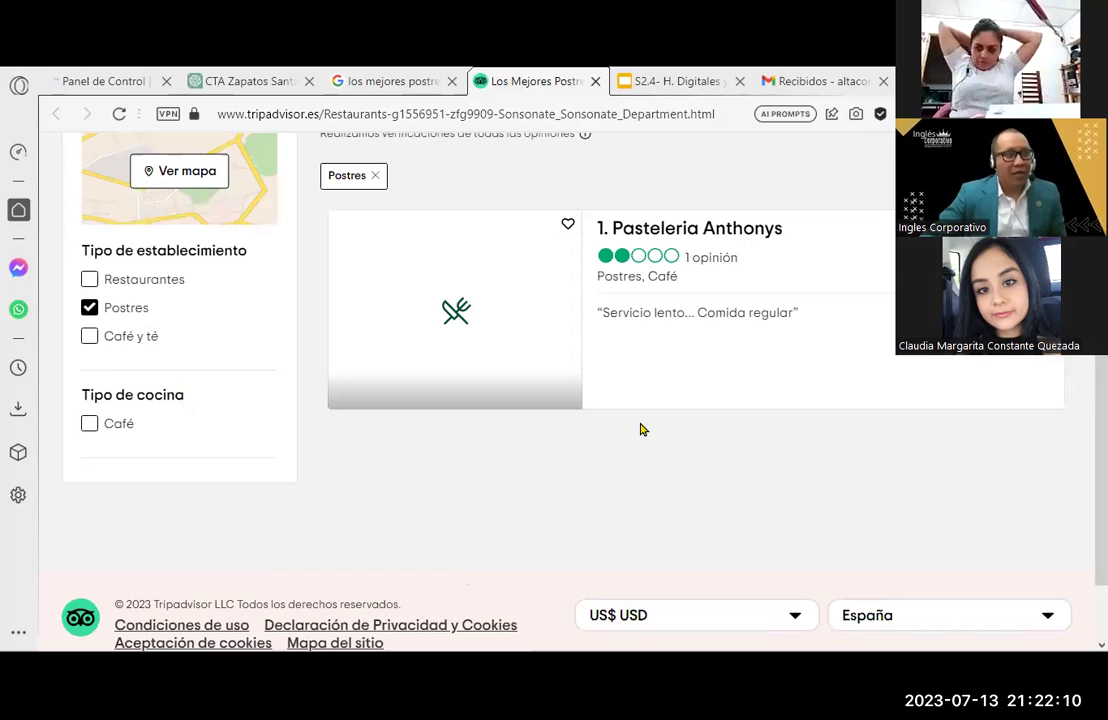
Show slide 8, 'ESTRATEGIAS - PARA MEJORAR (SEO)', in the Marketing Digital presentation
scroll(492, 484, up, 2)
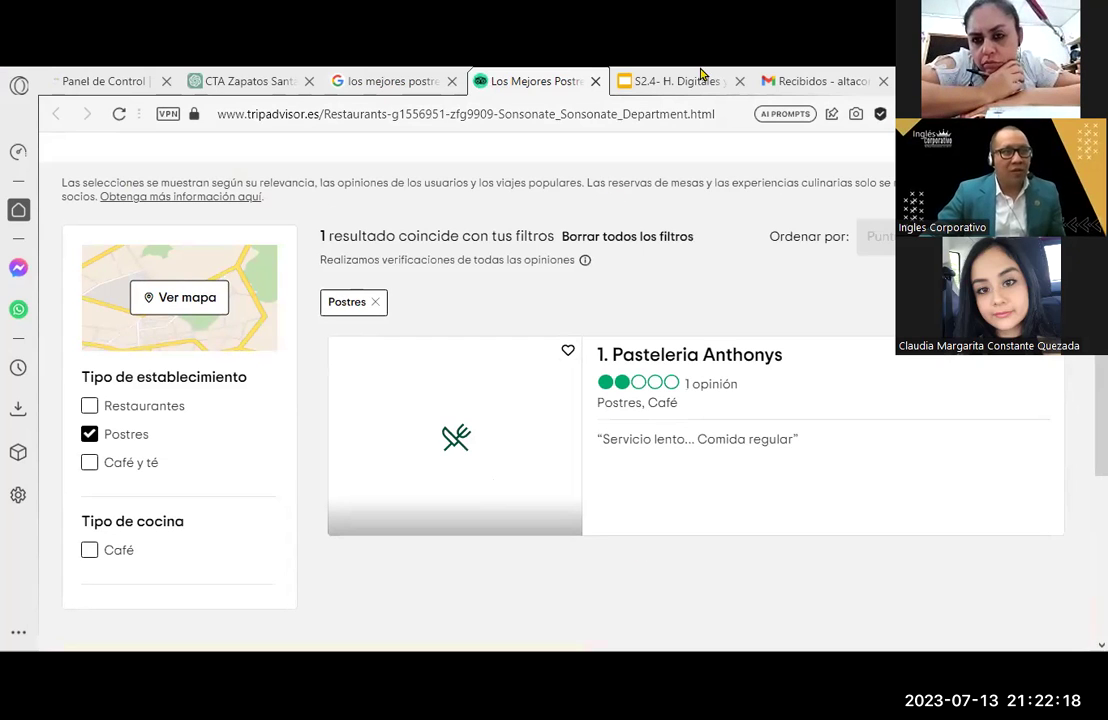
click(673, 81)
click(215, 505)
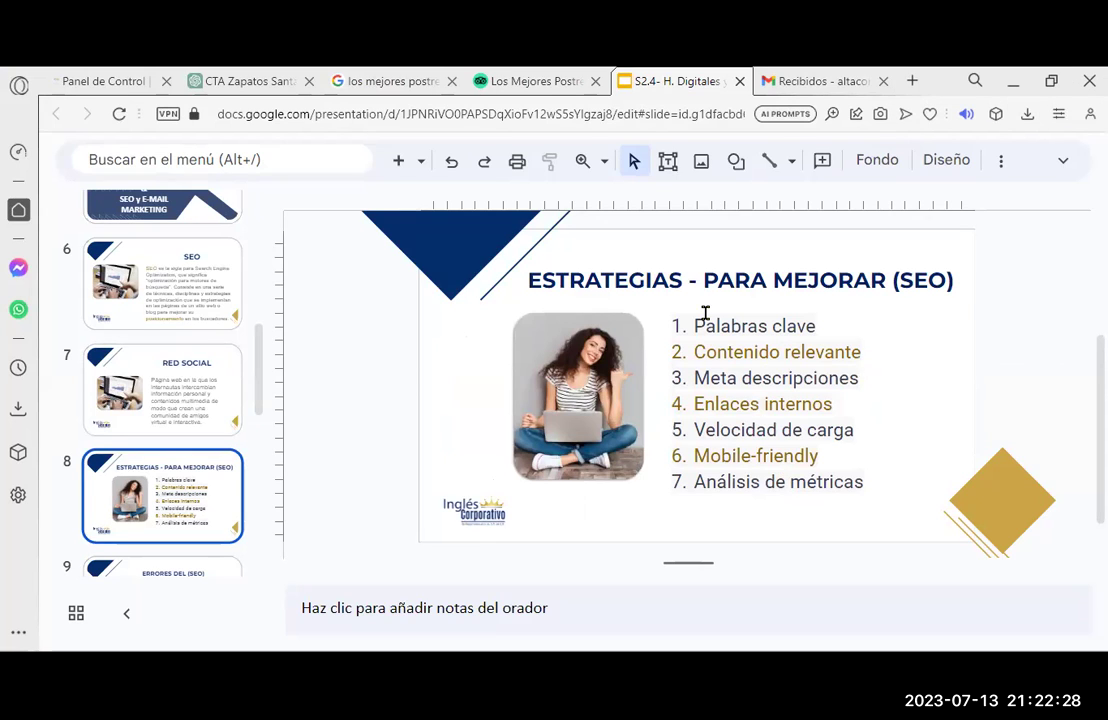
triple_click(810, 328)
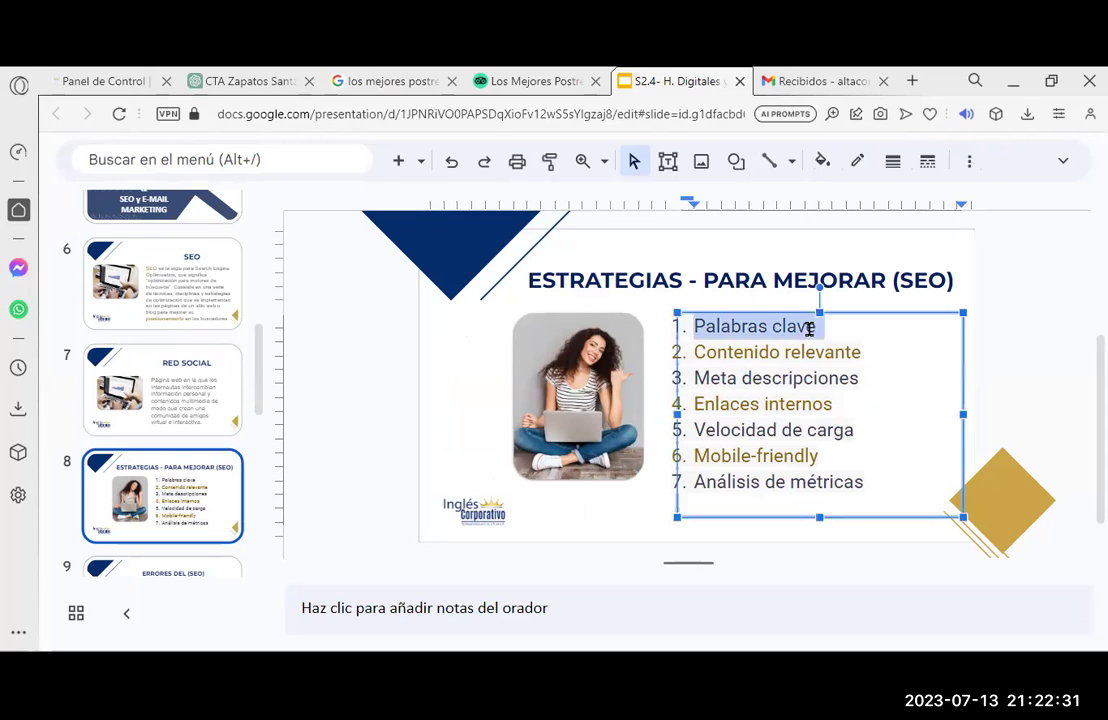
click(697, 352)
triple_click(843, 356)
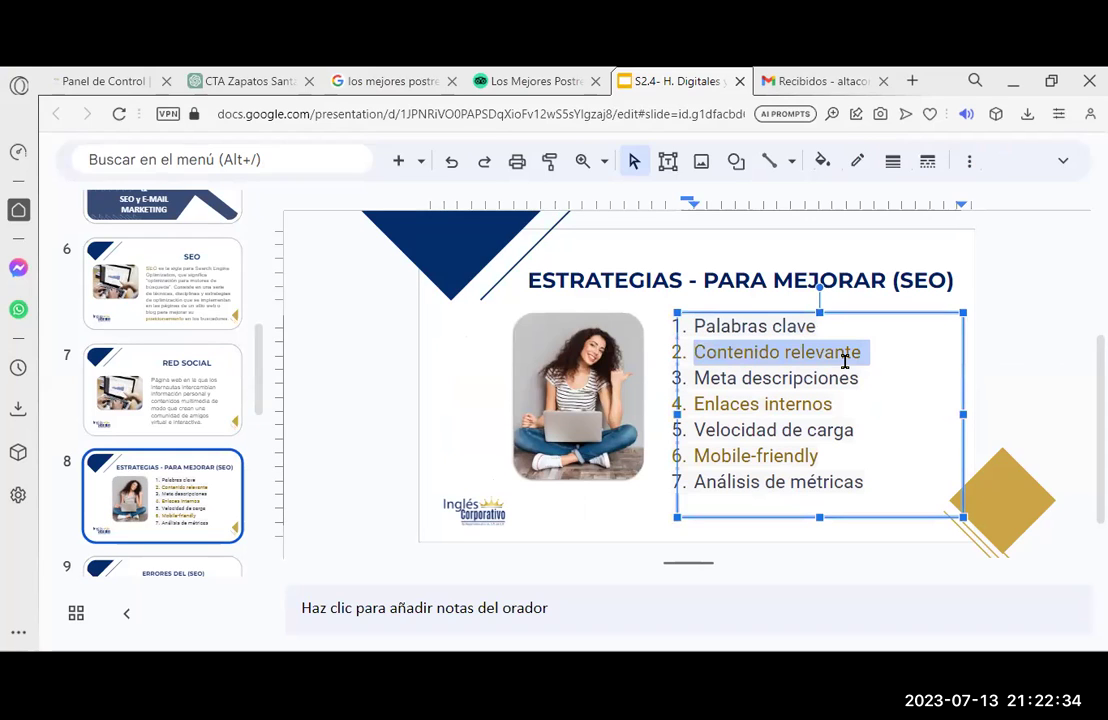
triple_click(893, 378)
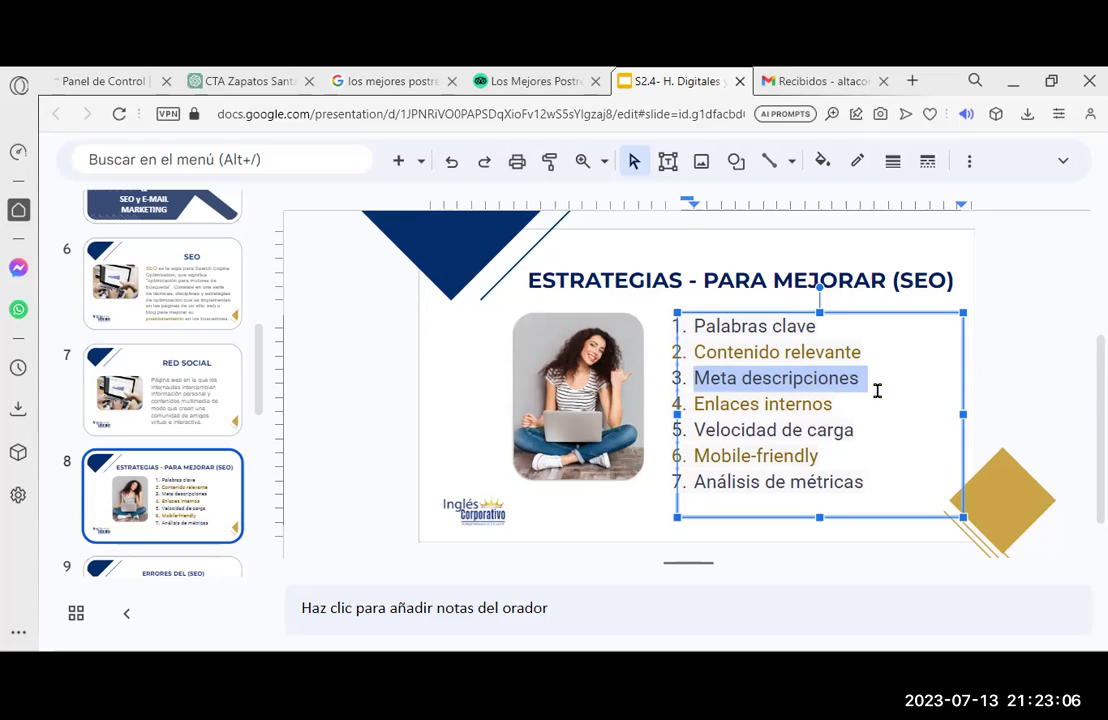
scroll(247, 499, down, 1)
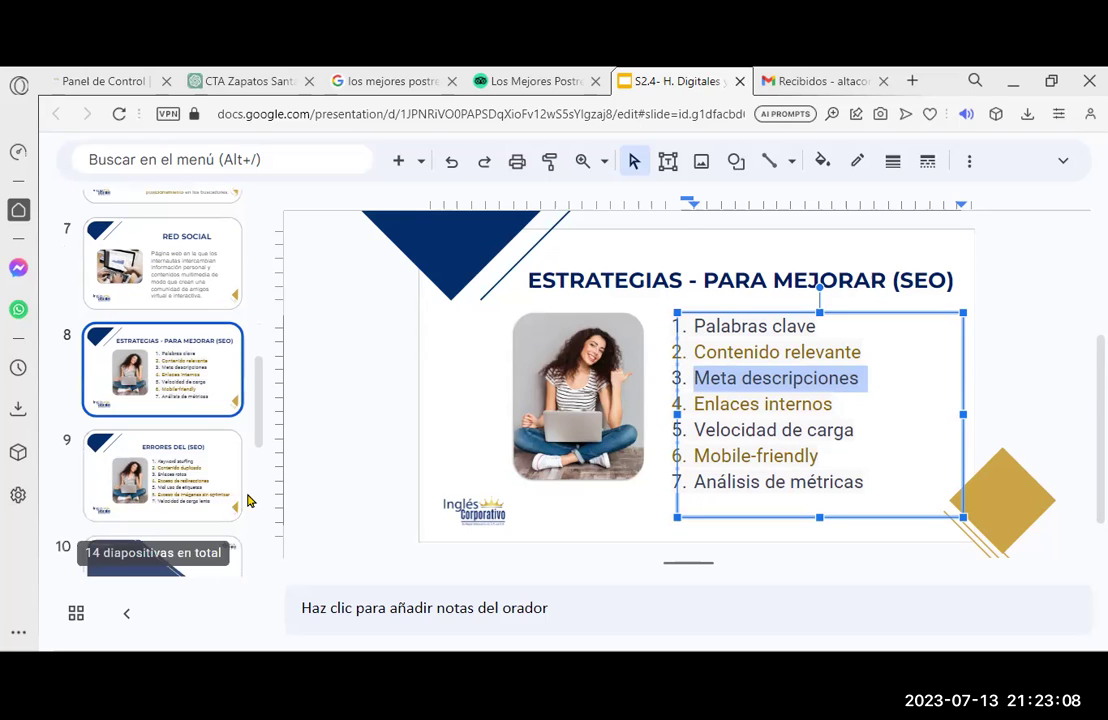
click(816, 352)
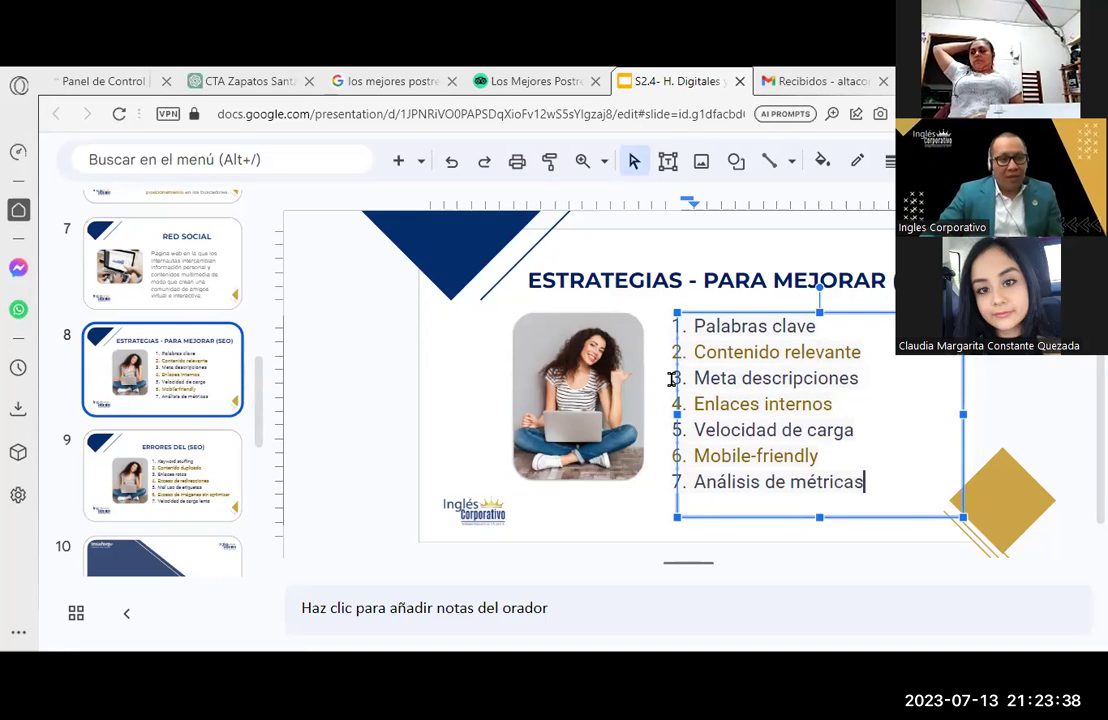
key(ctrl+a)
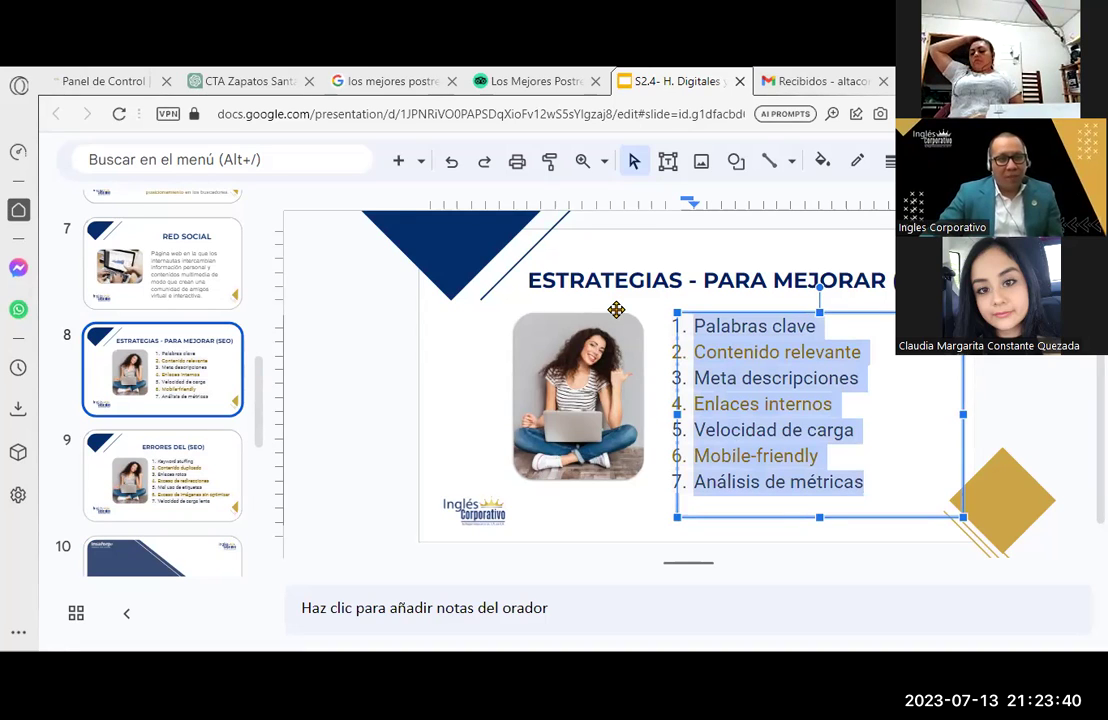
Close the TripAdvisor desserts tab and search Google for 'aliados estrategicos'
click(540, 81)
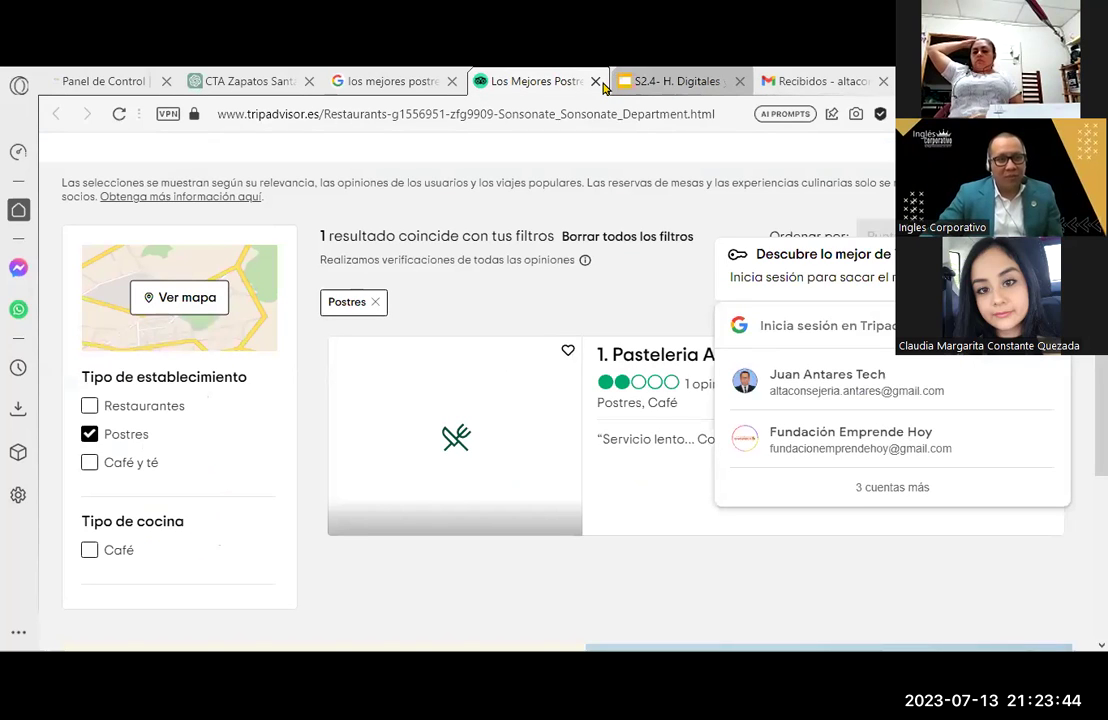
click(596, 81)
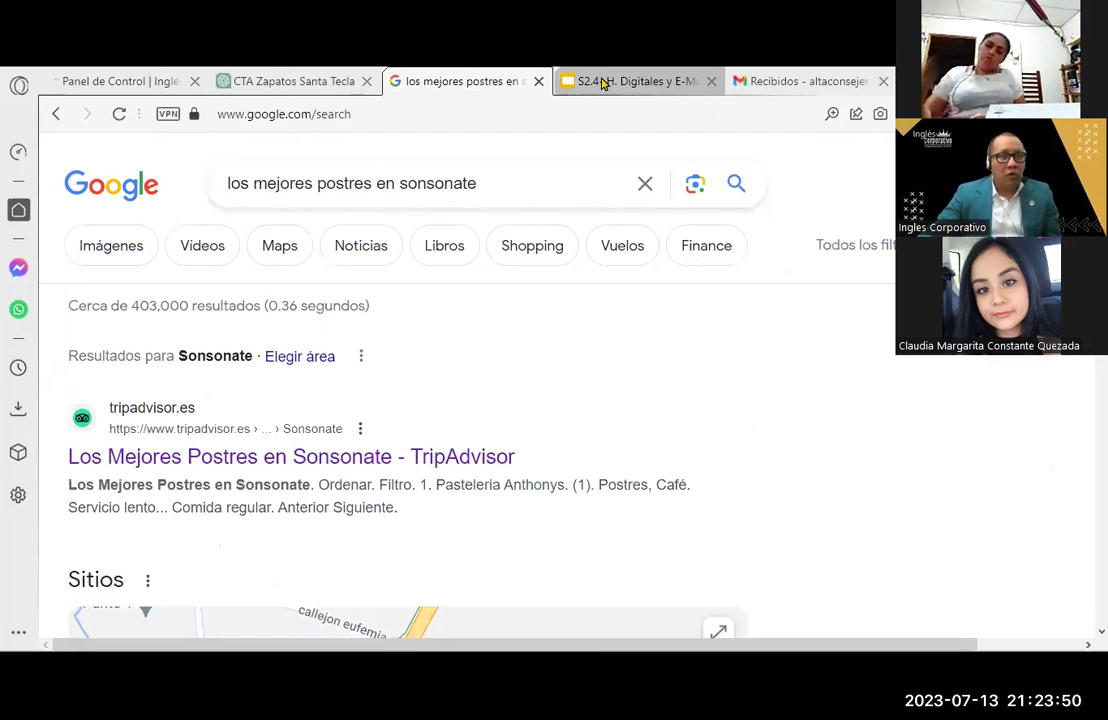
drag(478, 183, 212, 178)
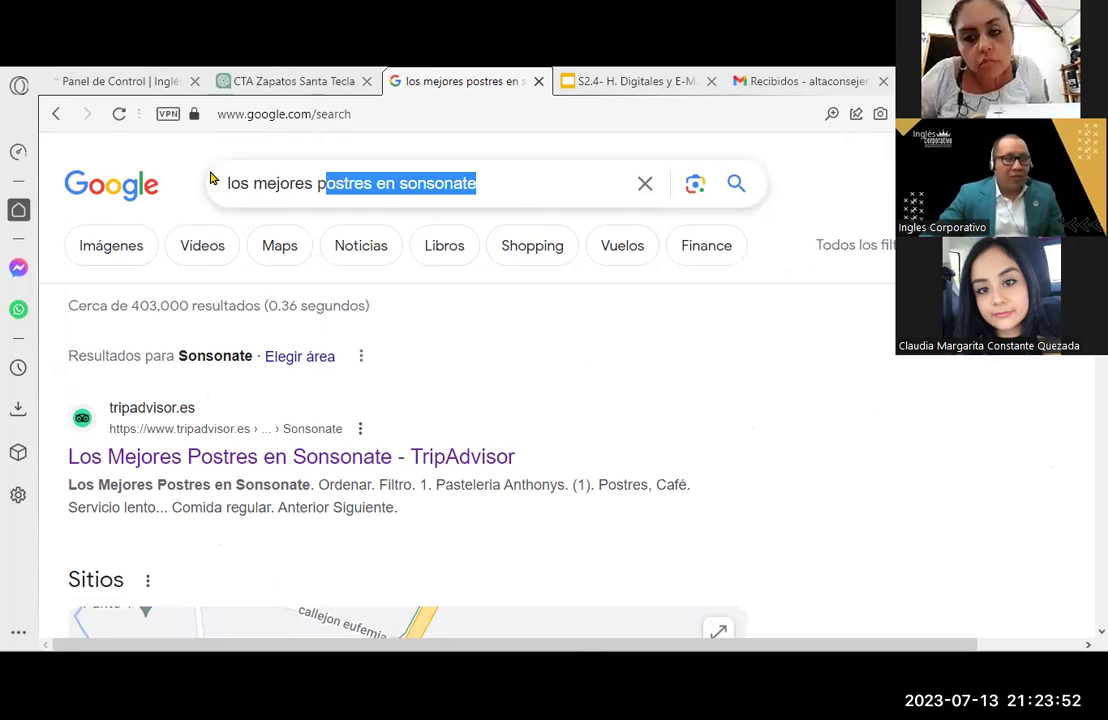
key(ctrl+a)
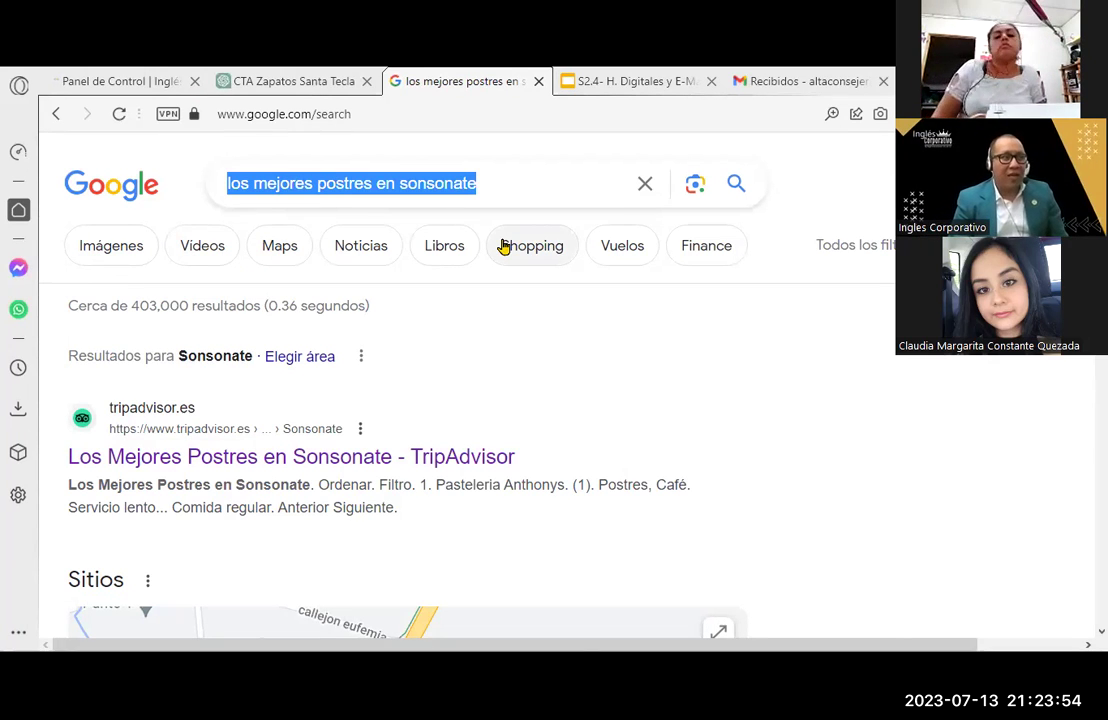
text(aliados estr)
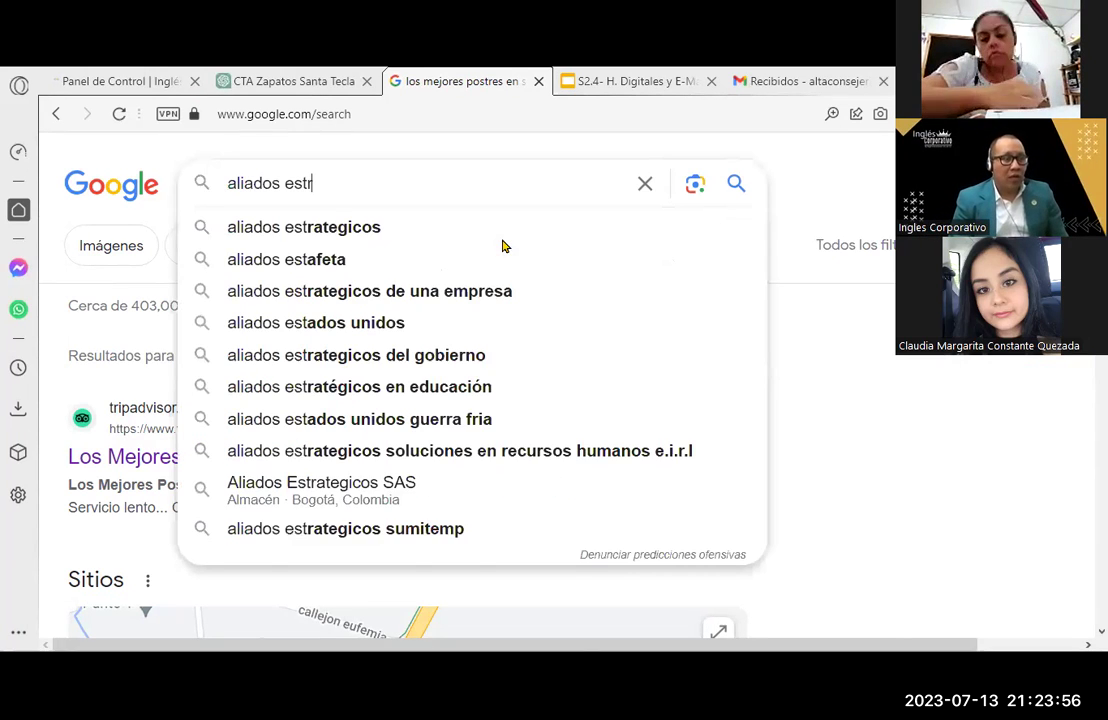
text(ateg)
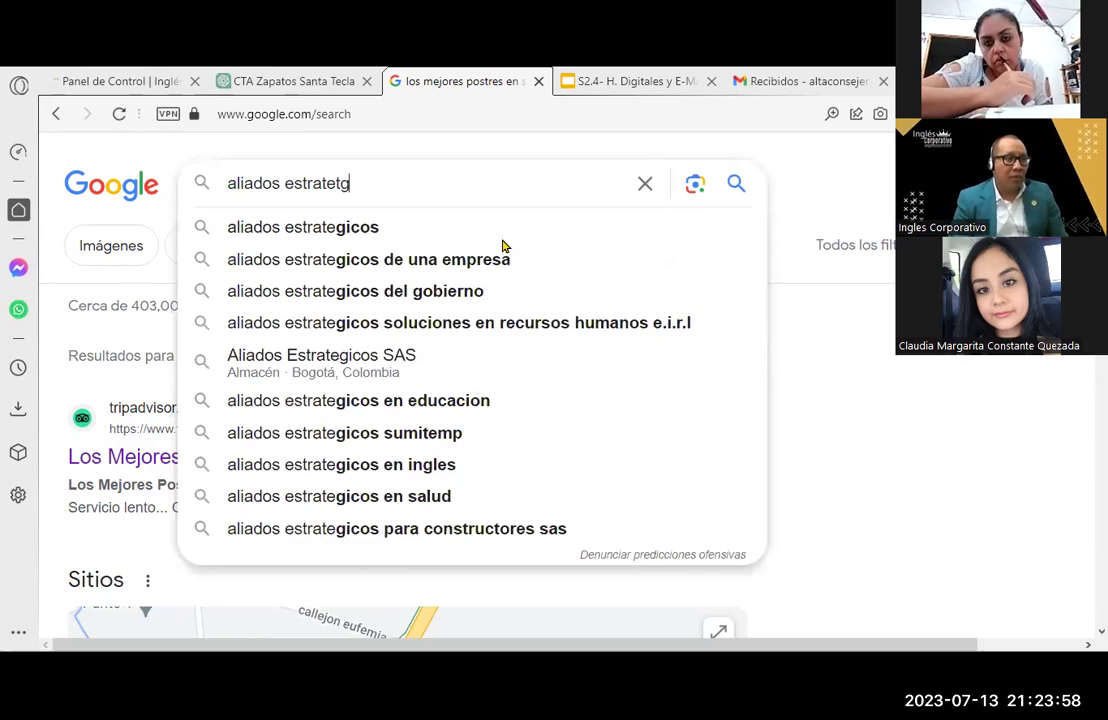
text(icos)
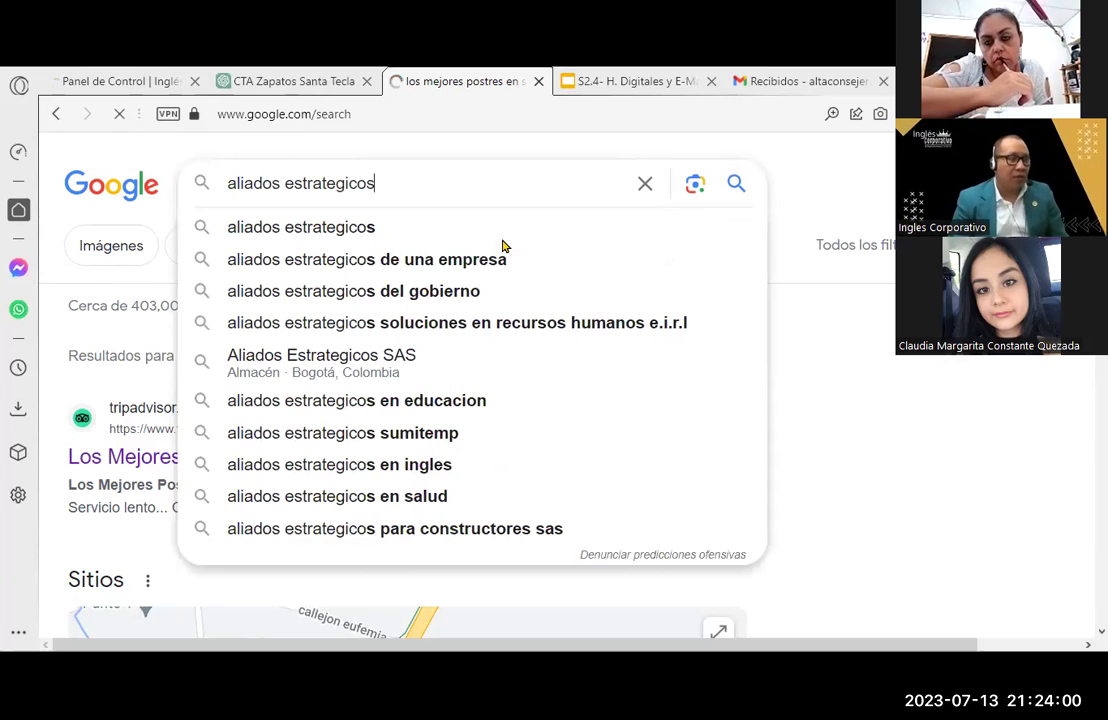
key(Return)
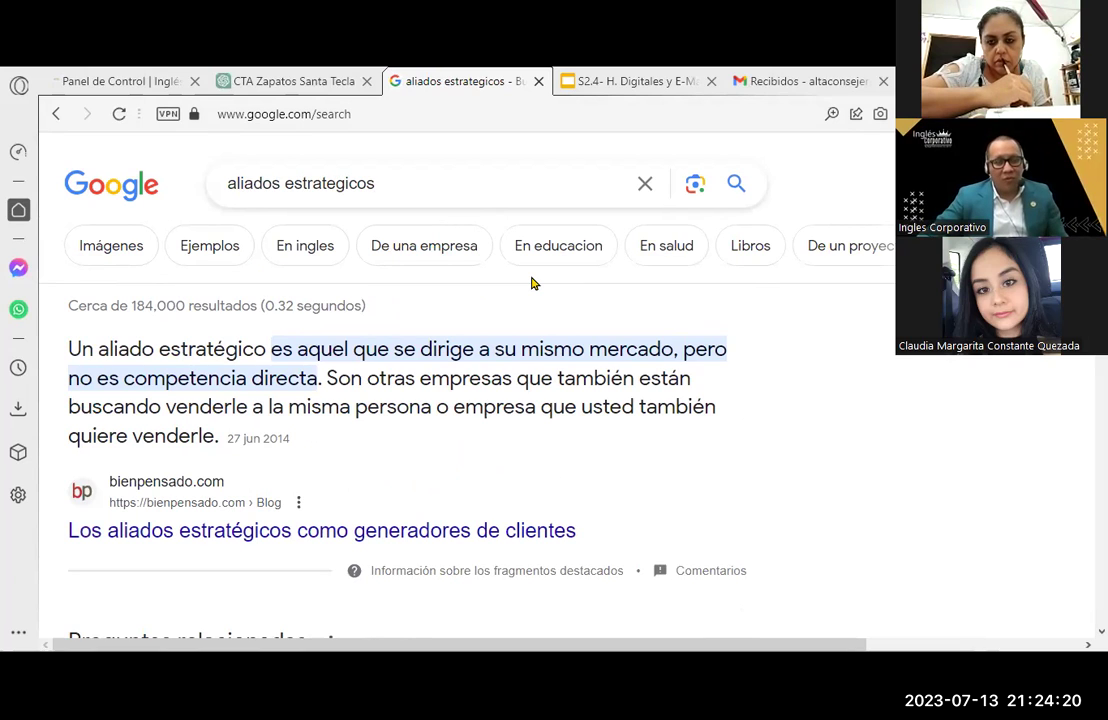
drag(445, 183, 115, 181)
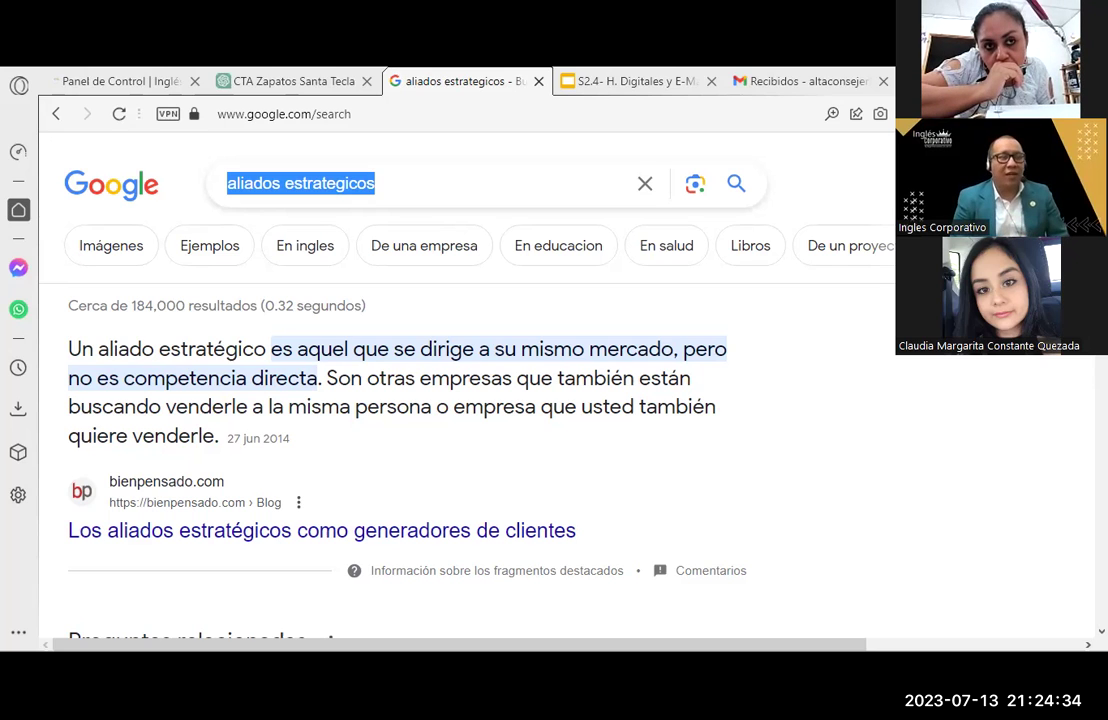
Search for 'bazares en san vicente', fixing the typo in 'vicente'
key(BackSpace)
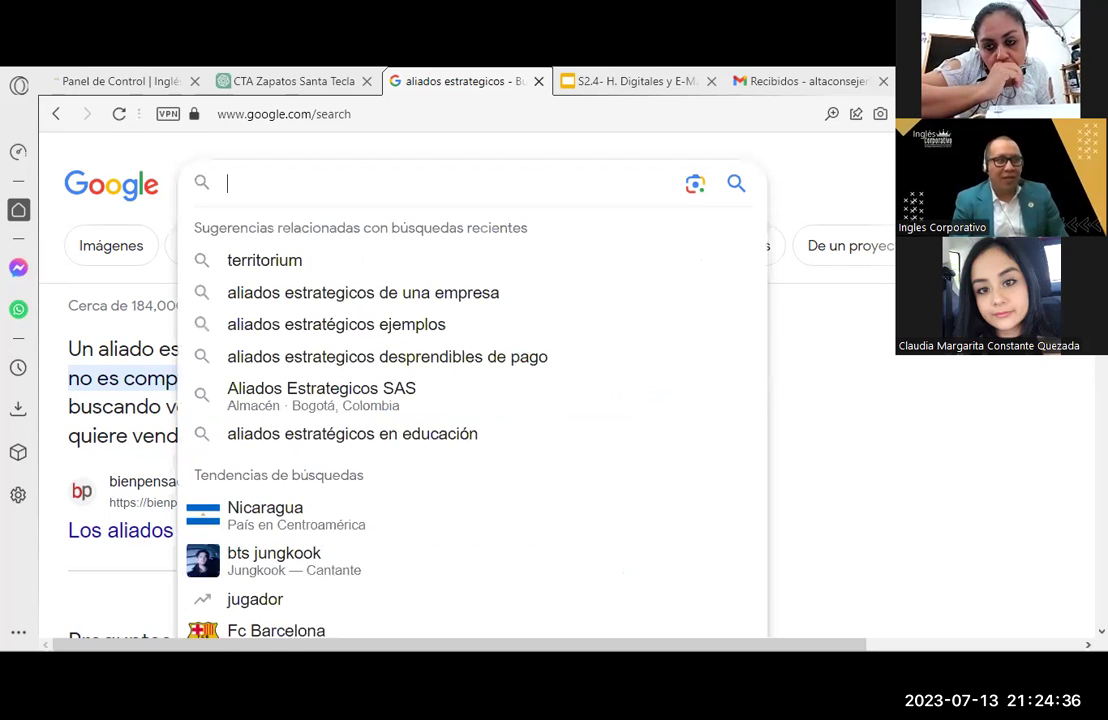
text(bazares)
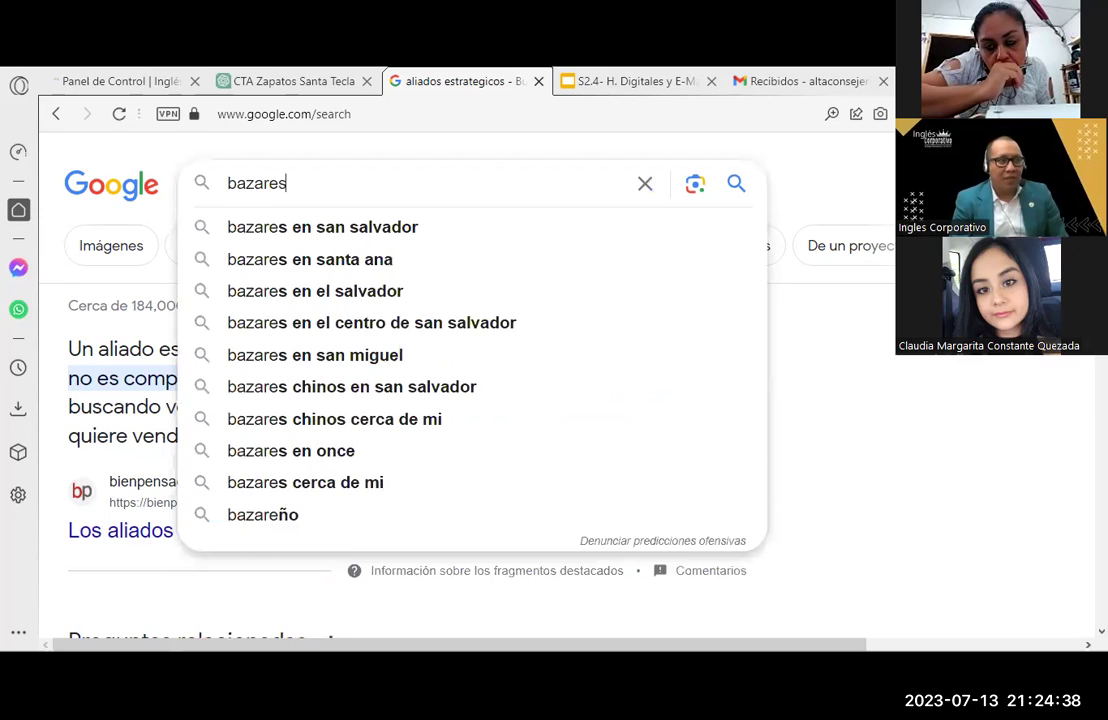
text( en sa)
text(n vi)
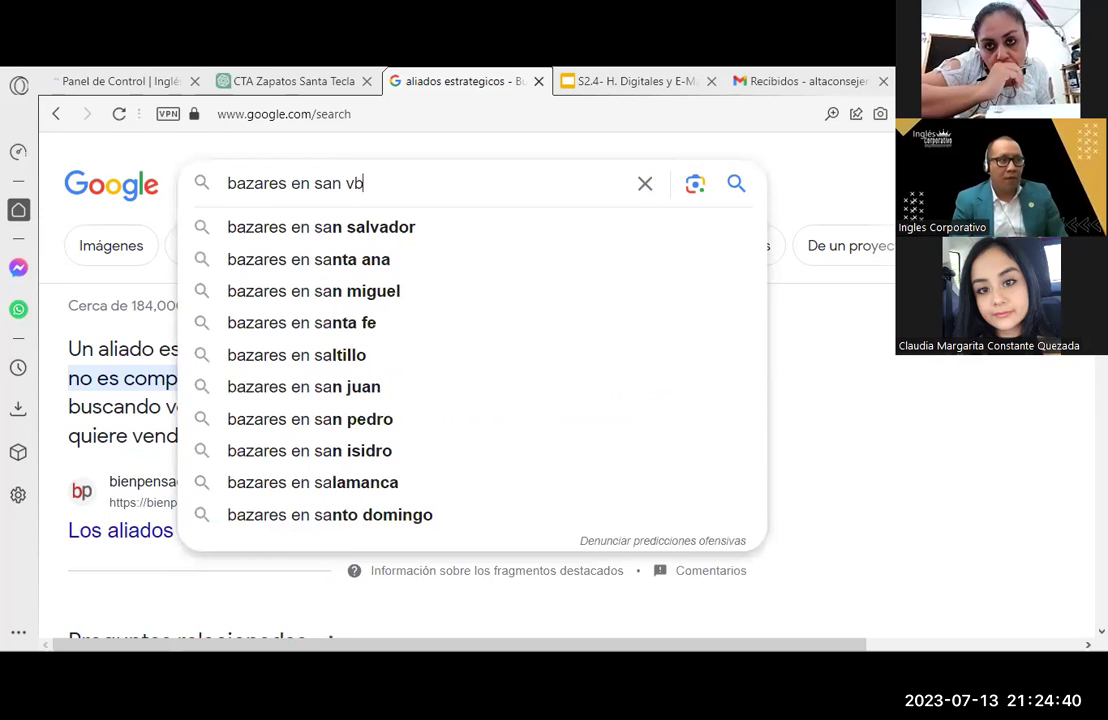
text(v)
key(BackSpace)
text(cen)
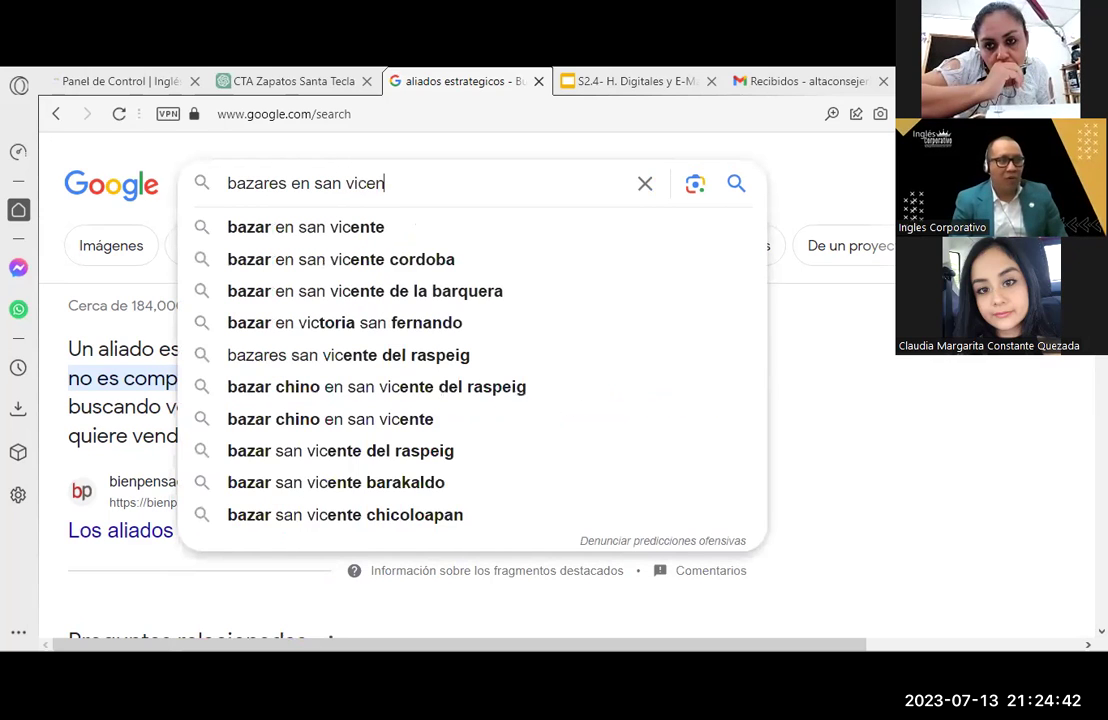
text(te)
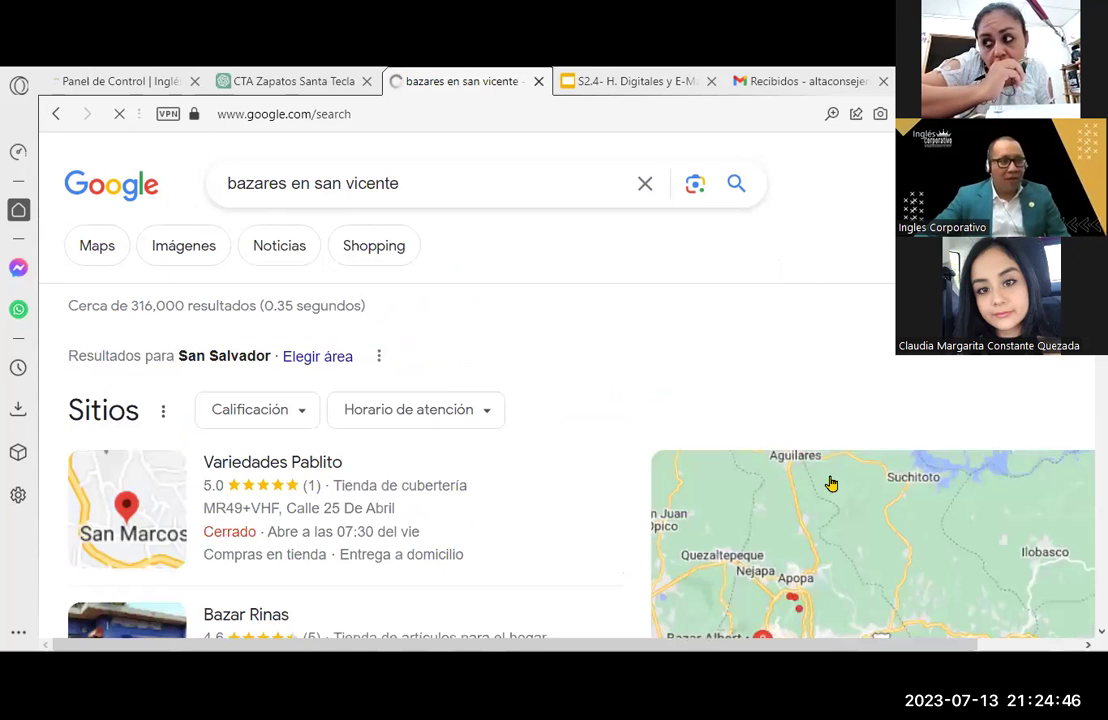
scroll(797, 342, down, 1)
scroll(797, 342, down, 1)
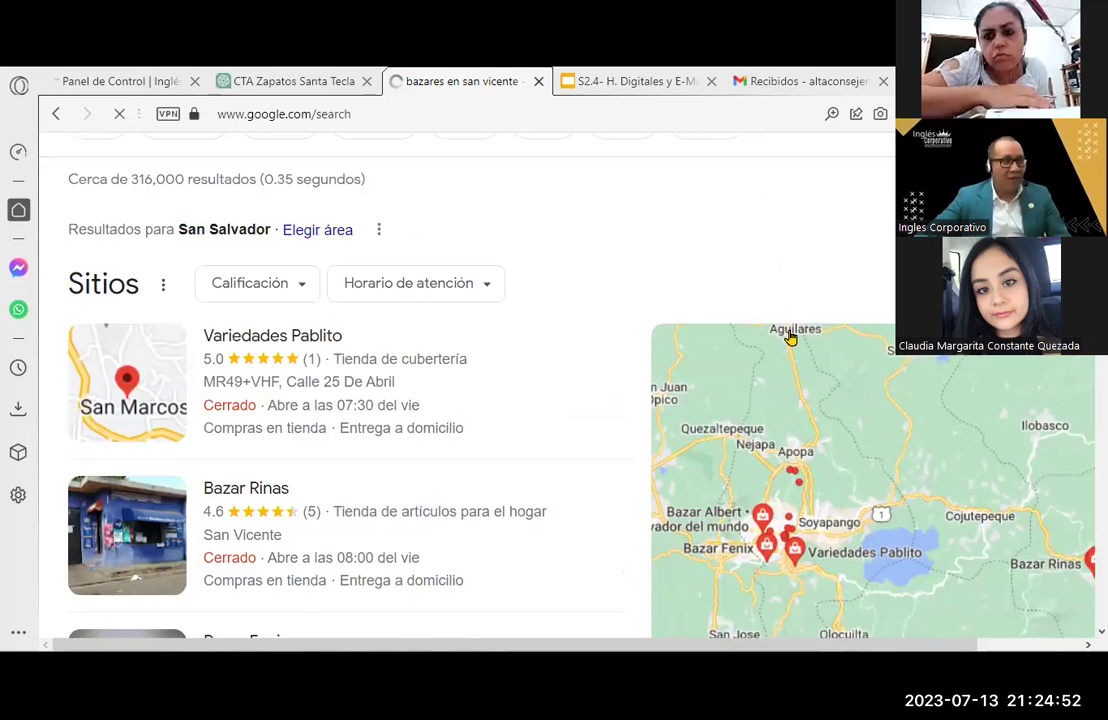
scroll(460, 183, up, 2)
Refine the query to 'bazares en san vicente, el salvador' and review the local results
click(453, 182)
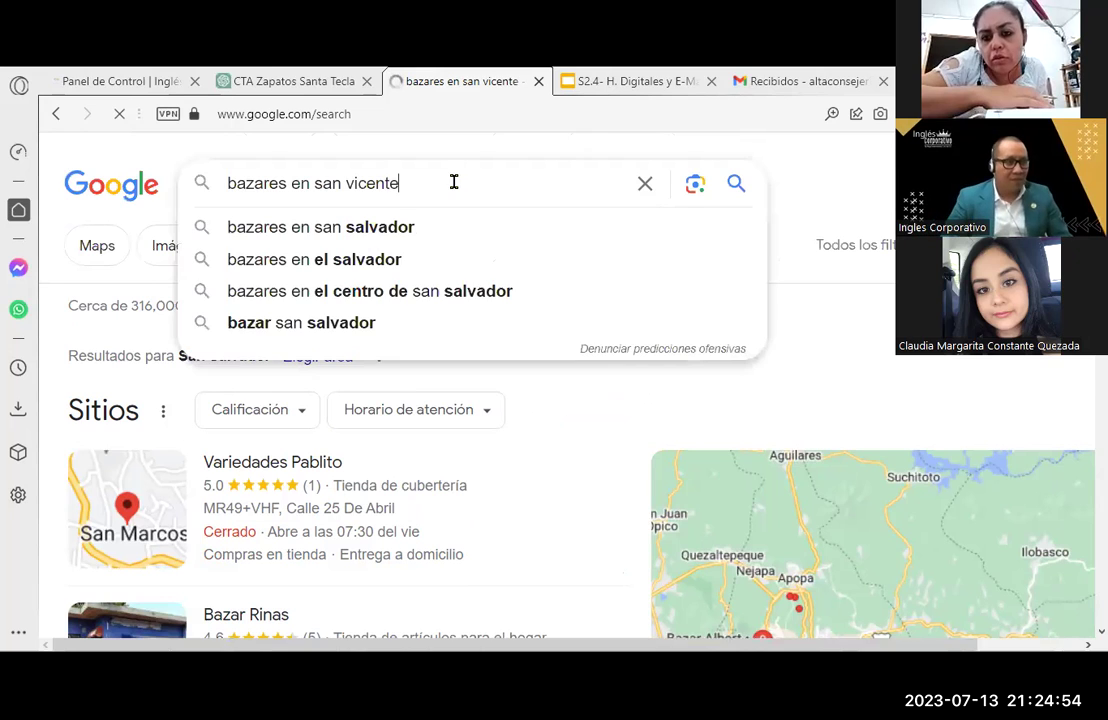
text(.)
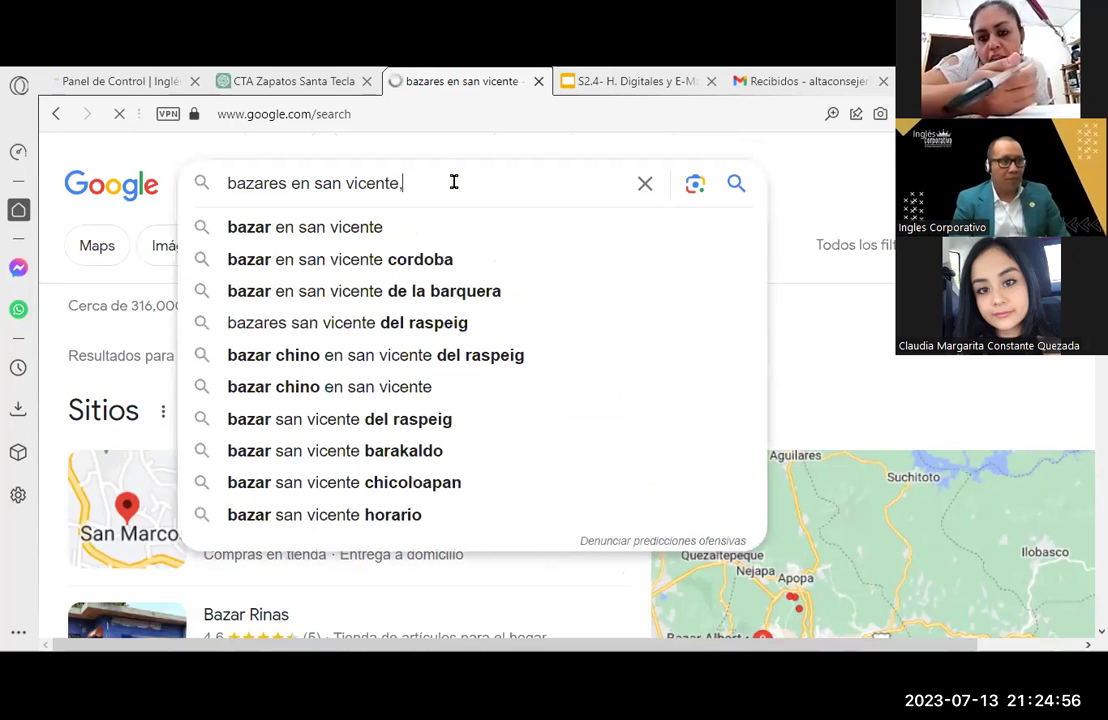
text( el sa)
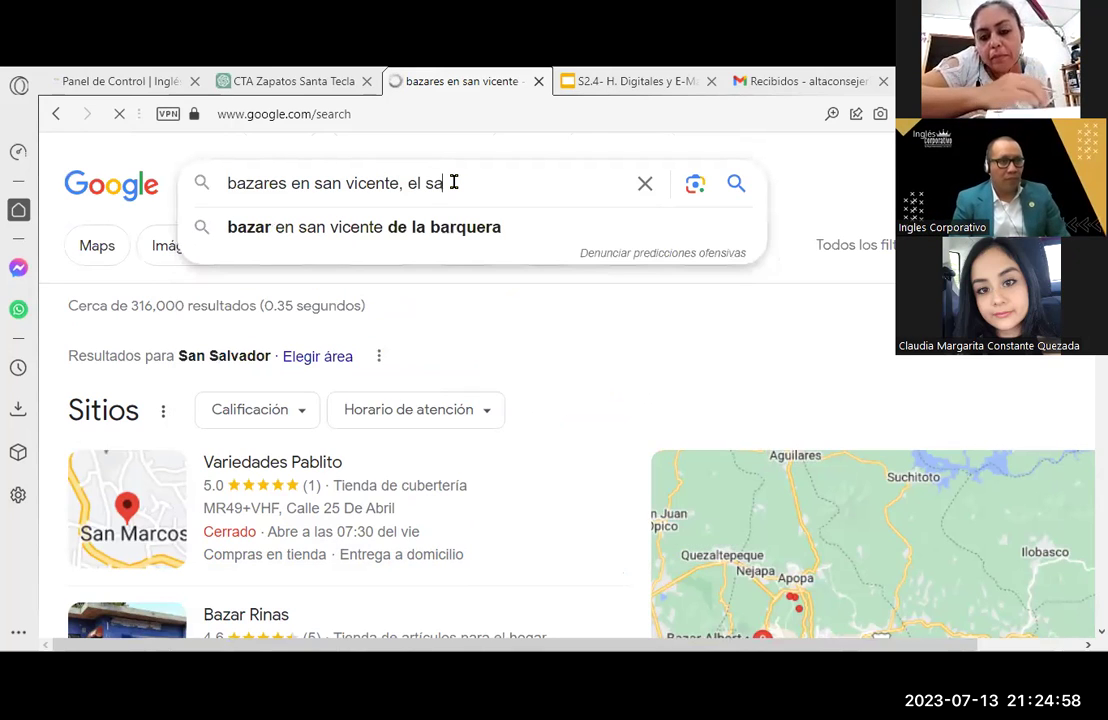
text(lvador)
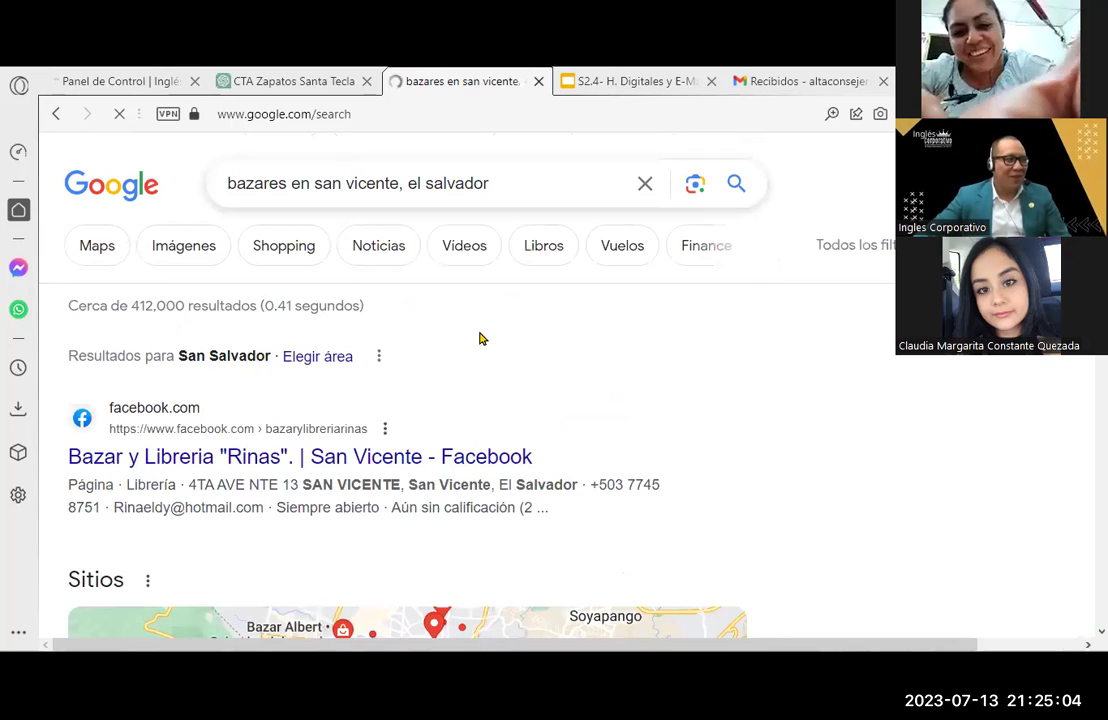
scroll(490, 341, down, 2)
scroll(724, 322, up, 2)
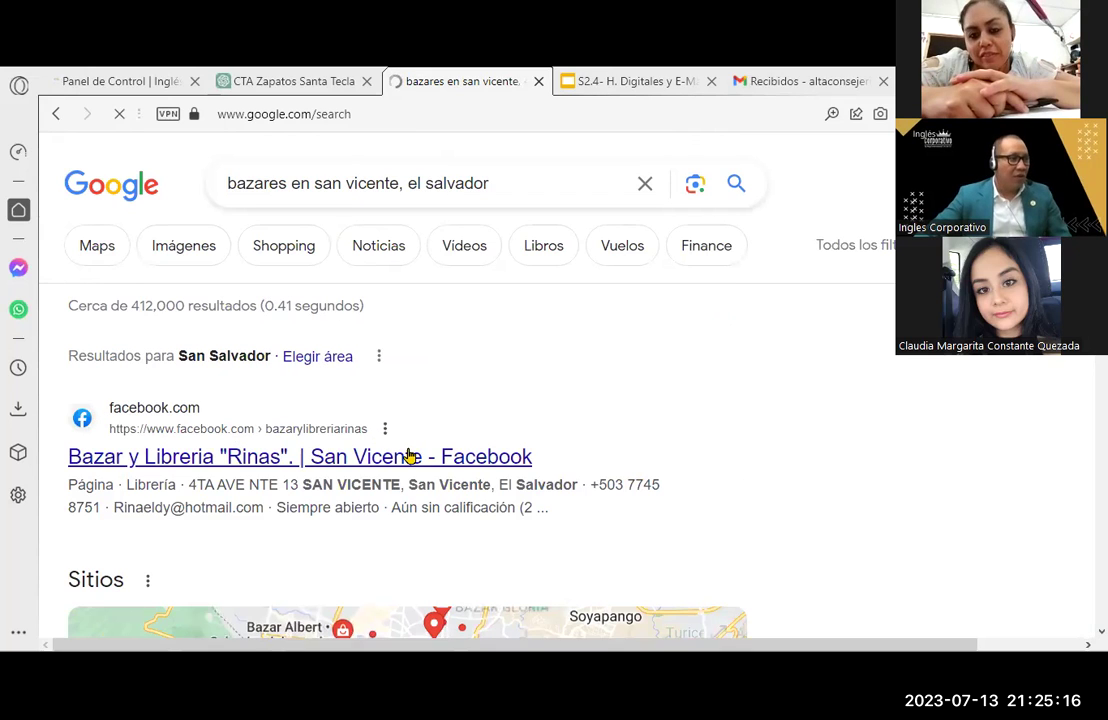
scroll(408, 458, down, 1)
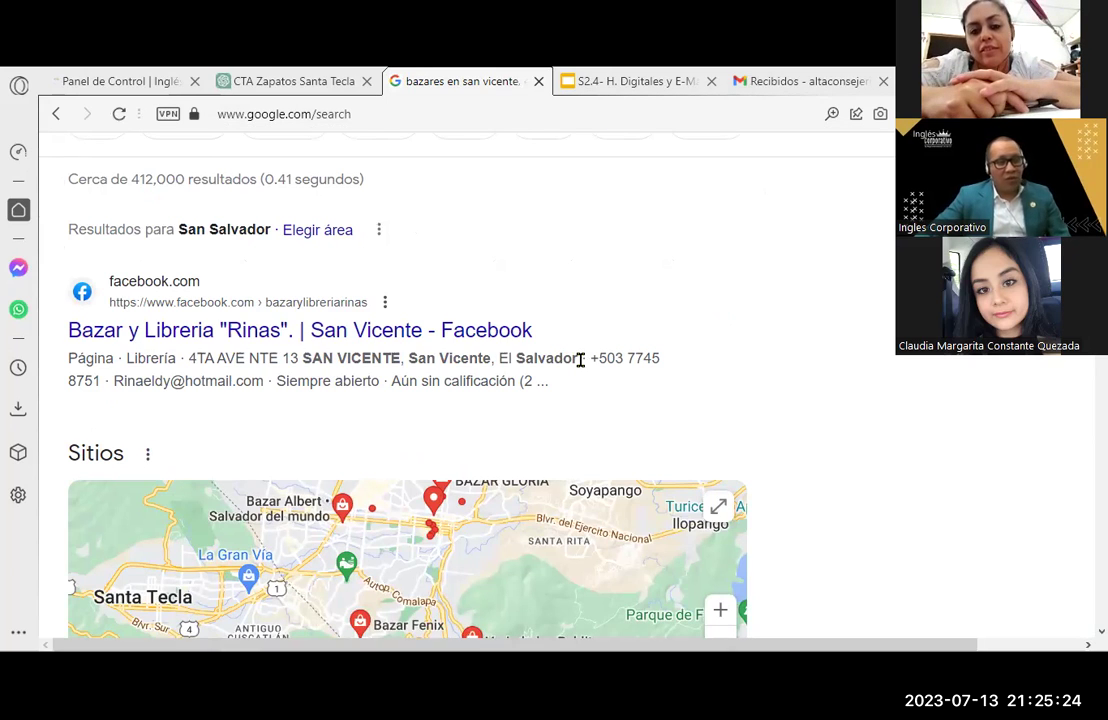
scroll(470, 335, down, 2)
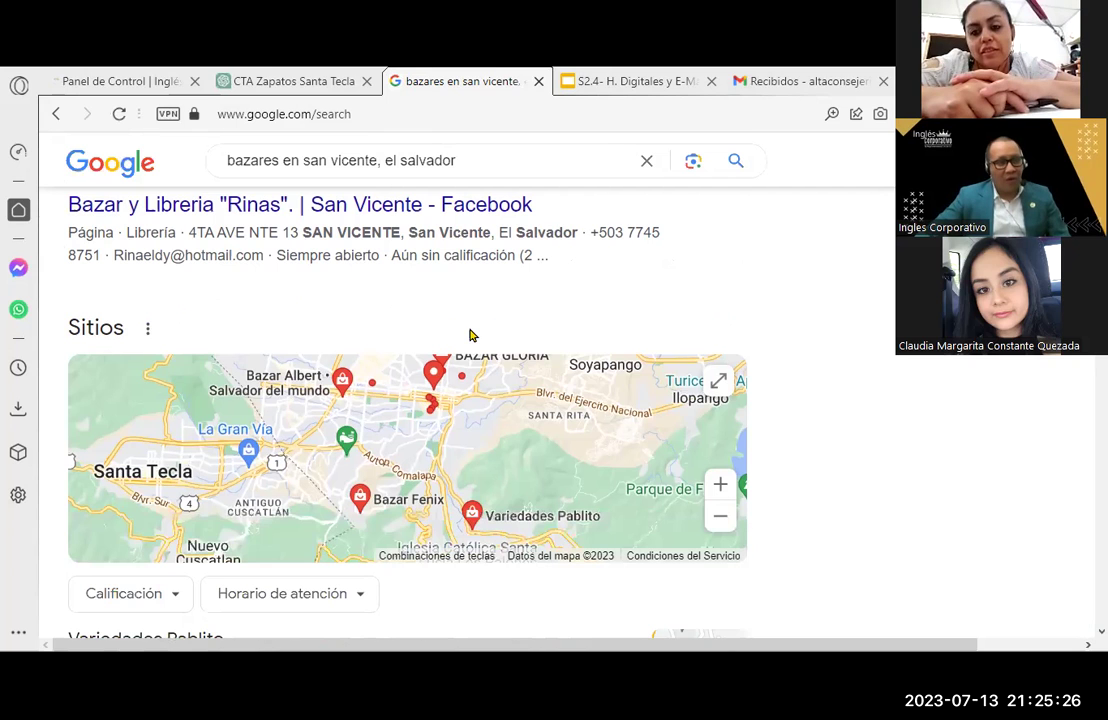
click(638, 80)
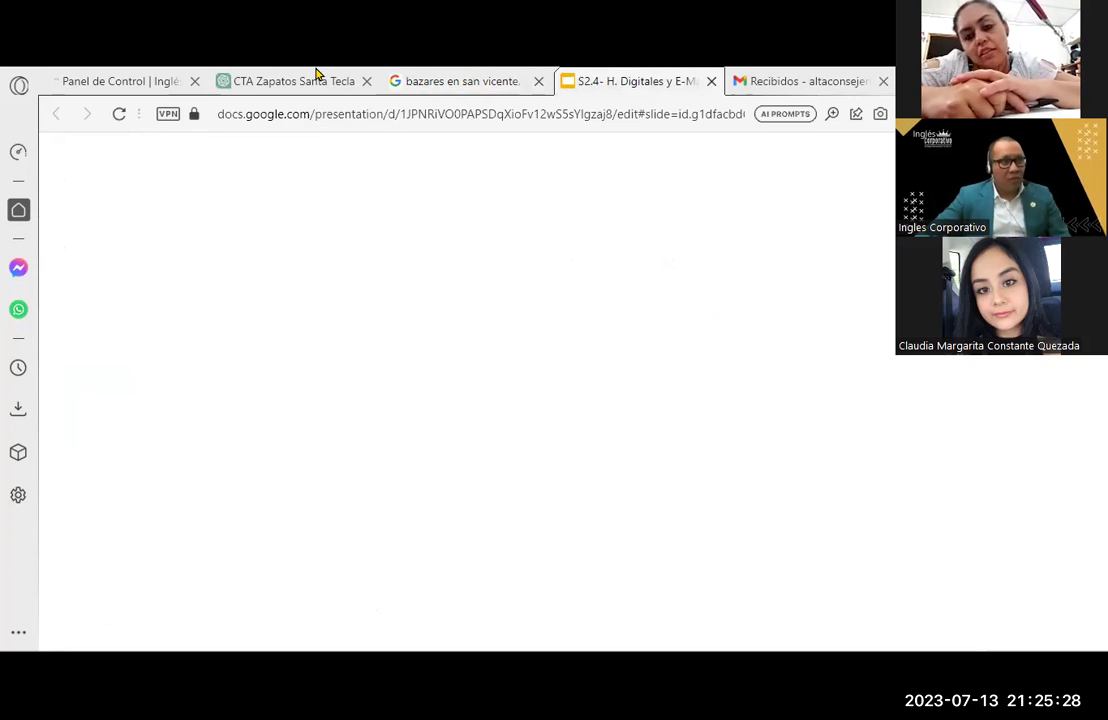
click(312, 74)
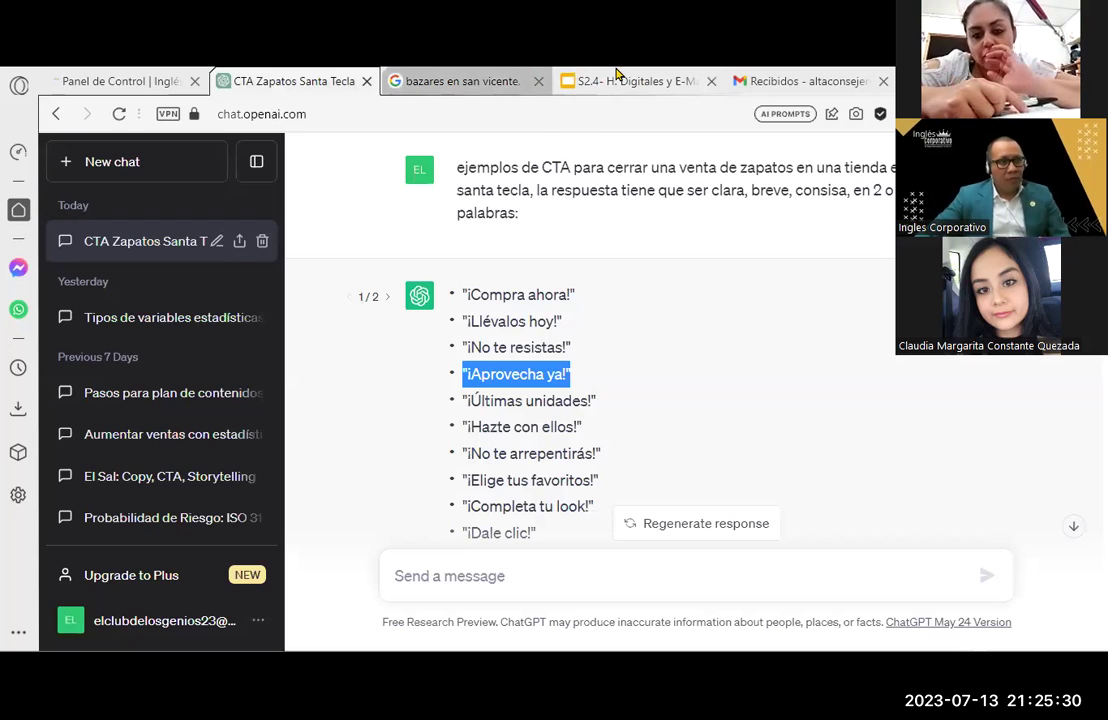
click(460, 80)
key(ctrl+Tab)
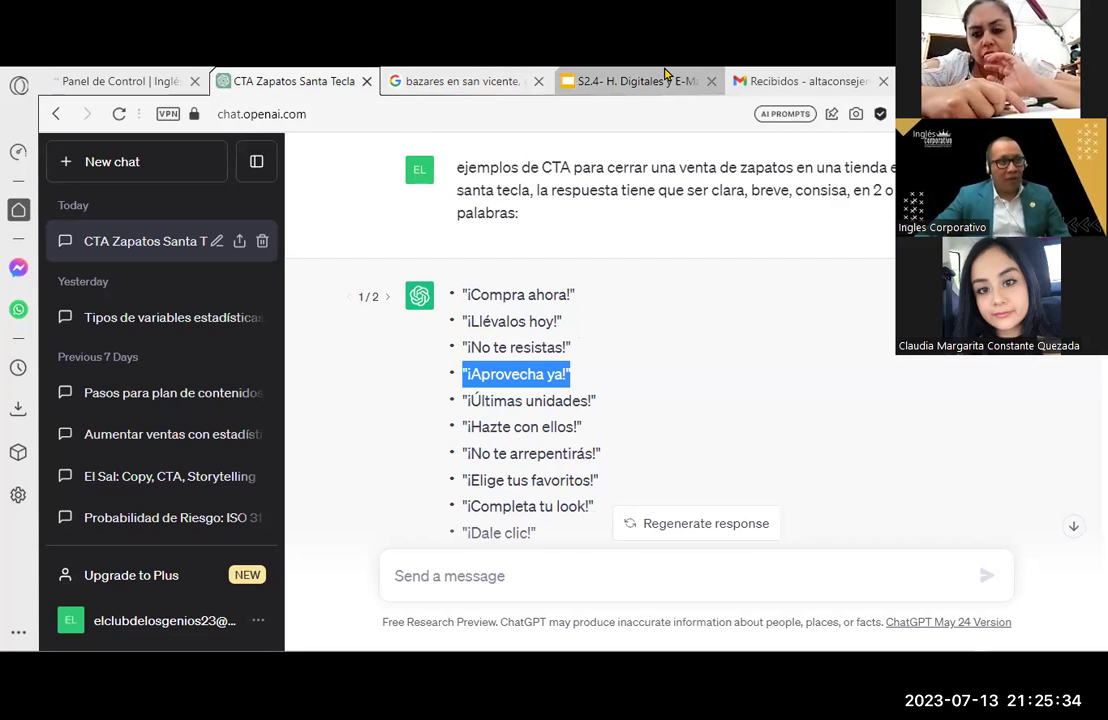
key(ctrl+Tab)
click(313, 78)
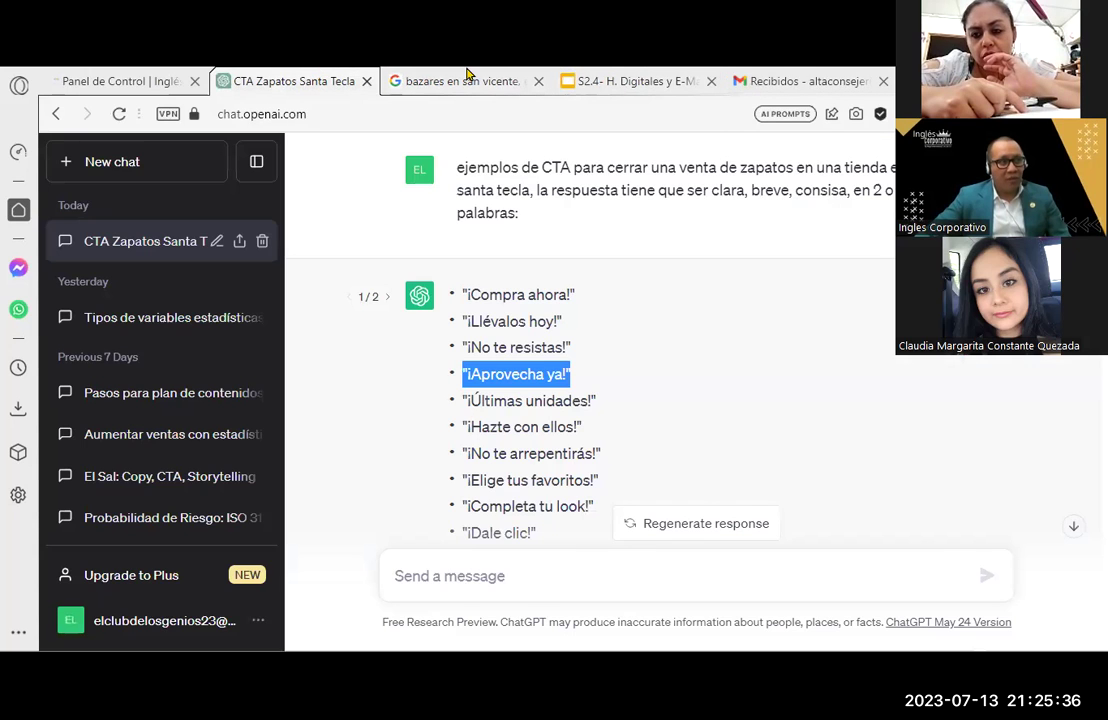
key(ctrl+Tab)
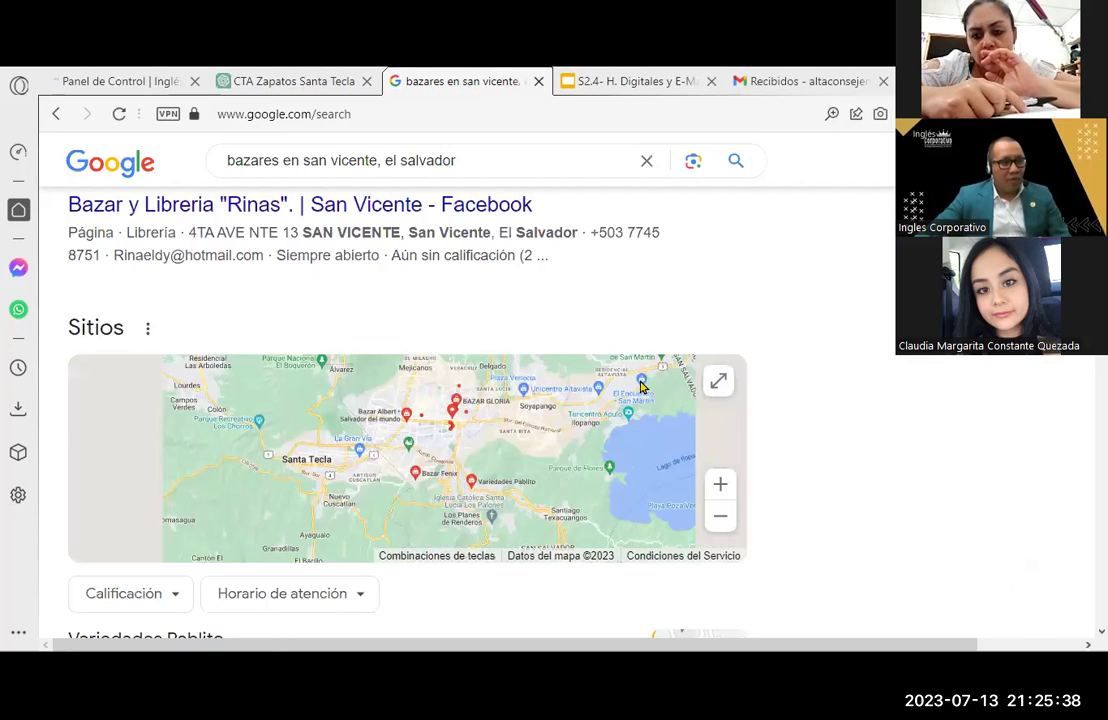
scroll(764, 400, down, 4)
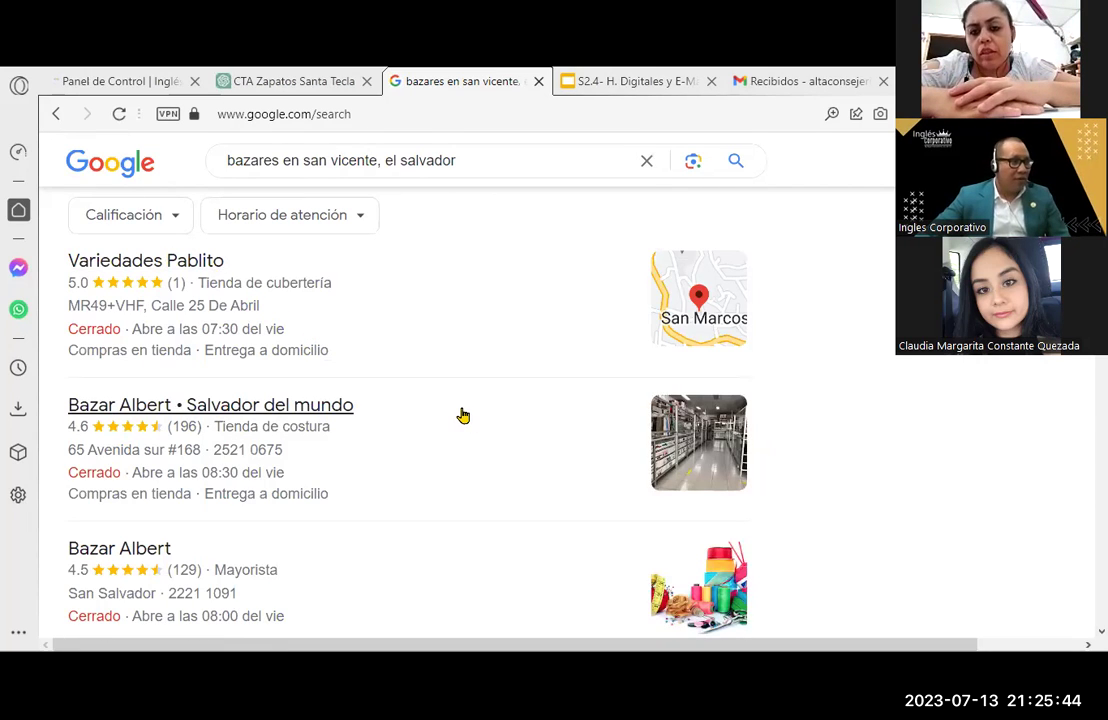
Scroll past the Bazar Rinas listings and San Vicente bazaar images down to the pagination
scroll(137, 456, down, 1)
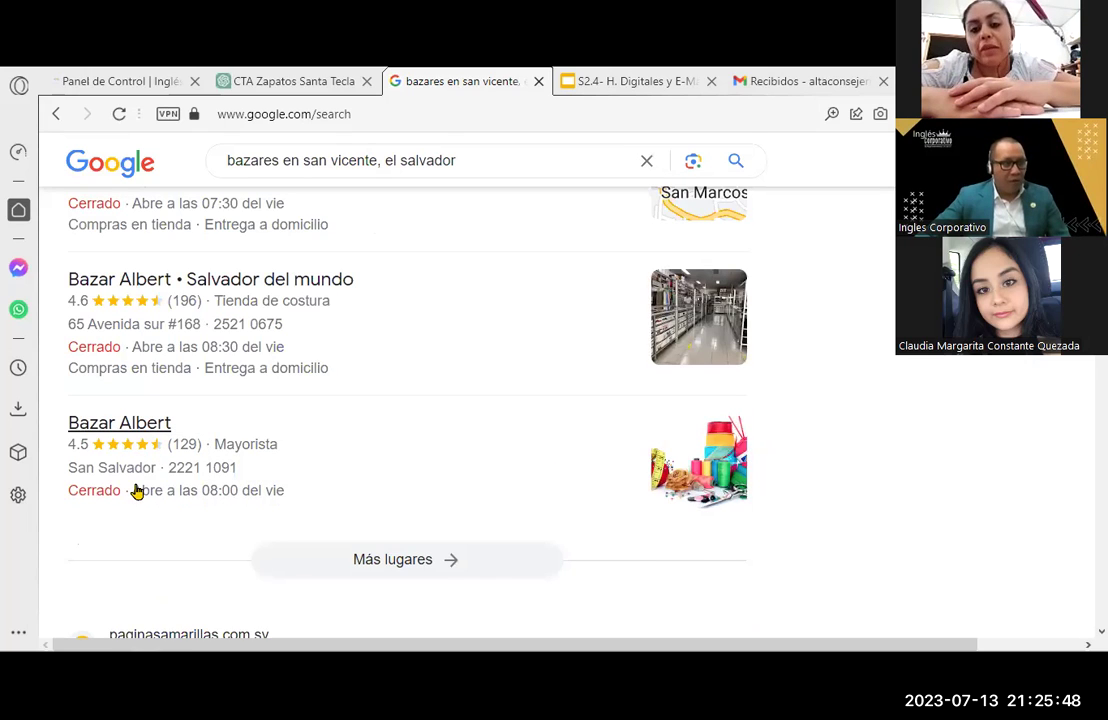
scroll(137, 488, down, 1)
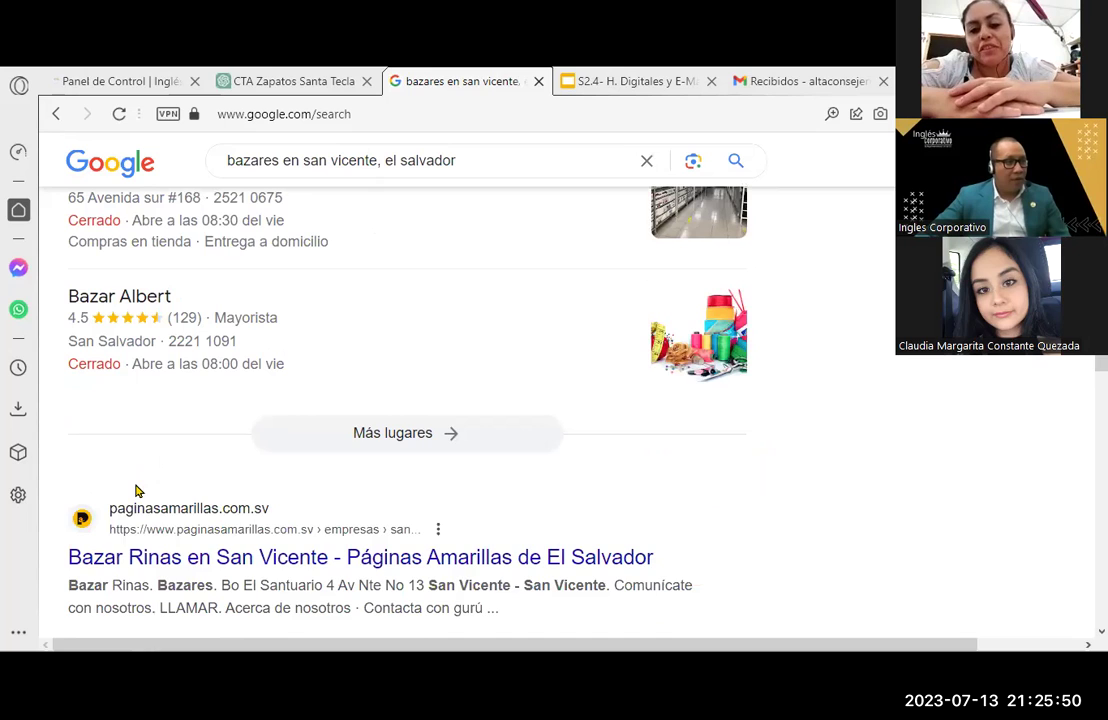
scroll(133, 478, down, 1)
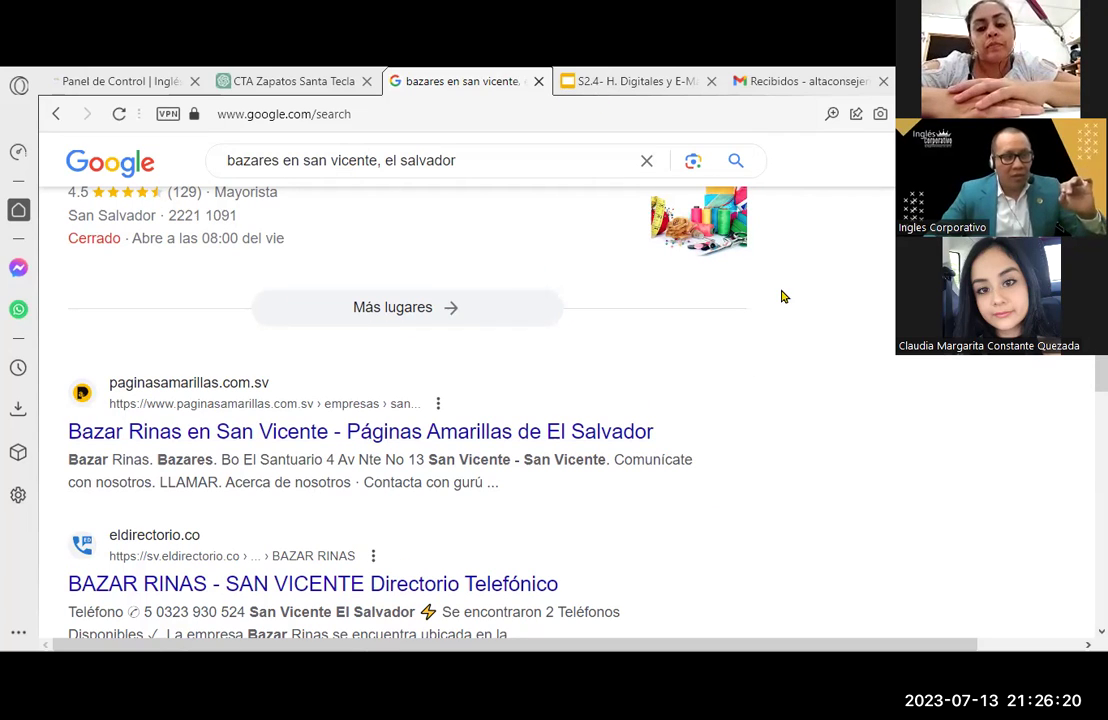
scroll(769, 398, down, 1)
scroll(707, 435, down, 1)
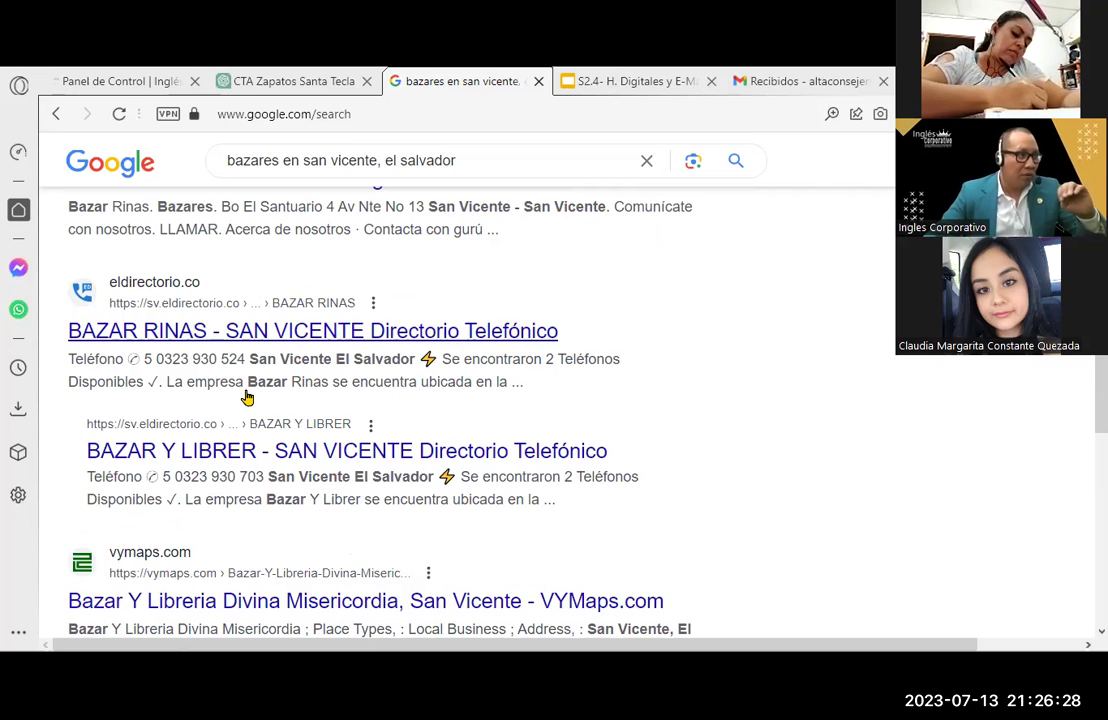
scroll(258, 403, down, 2)
scroll(232, 388, down, 2)
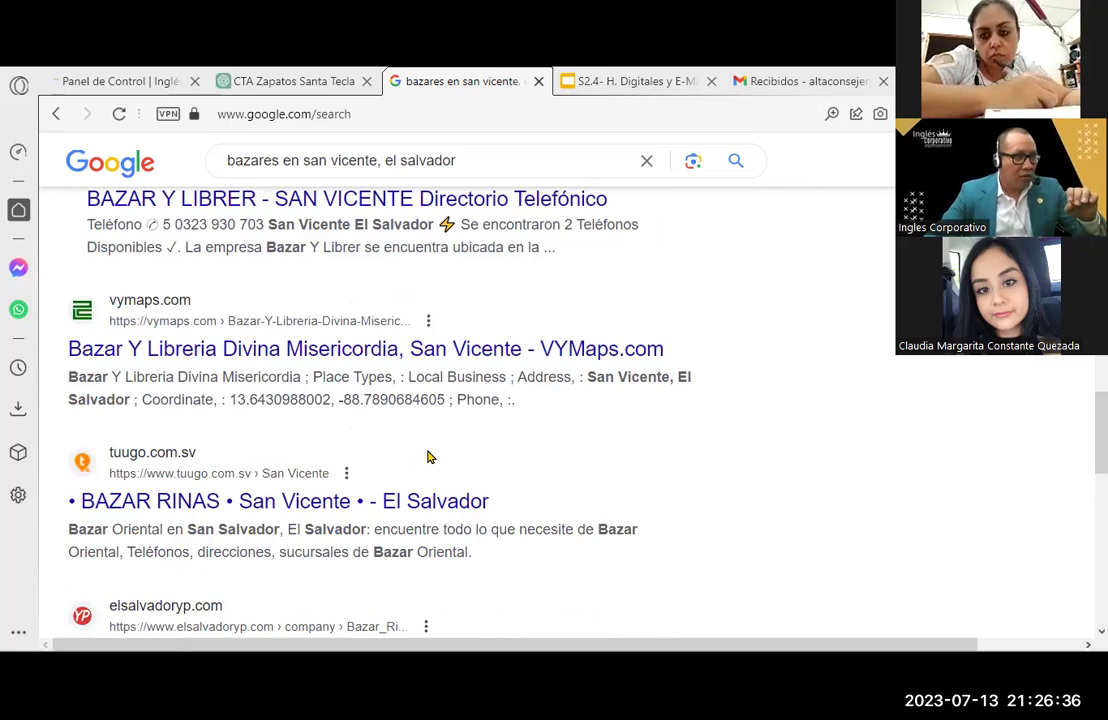
scroll(428, 457, down, 2)
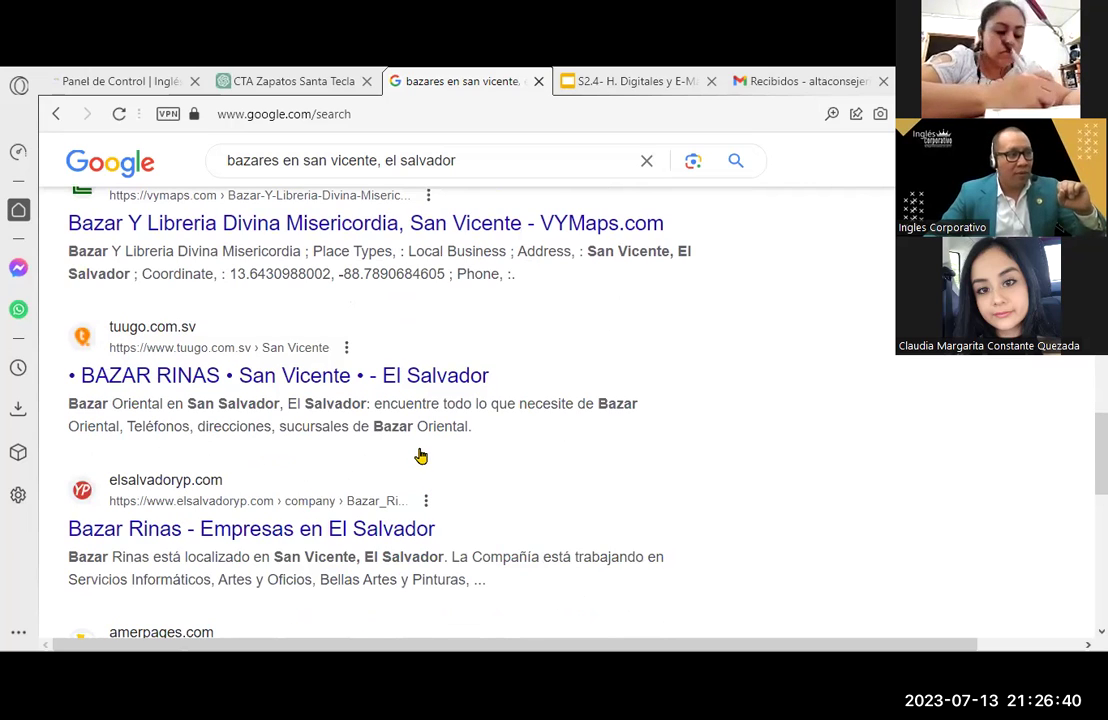
scroll(422, 457, down, 5)
scroll(420, 465, down, 3)
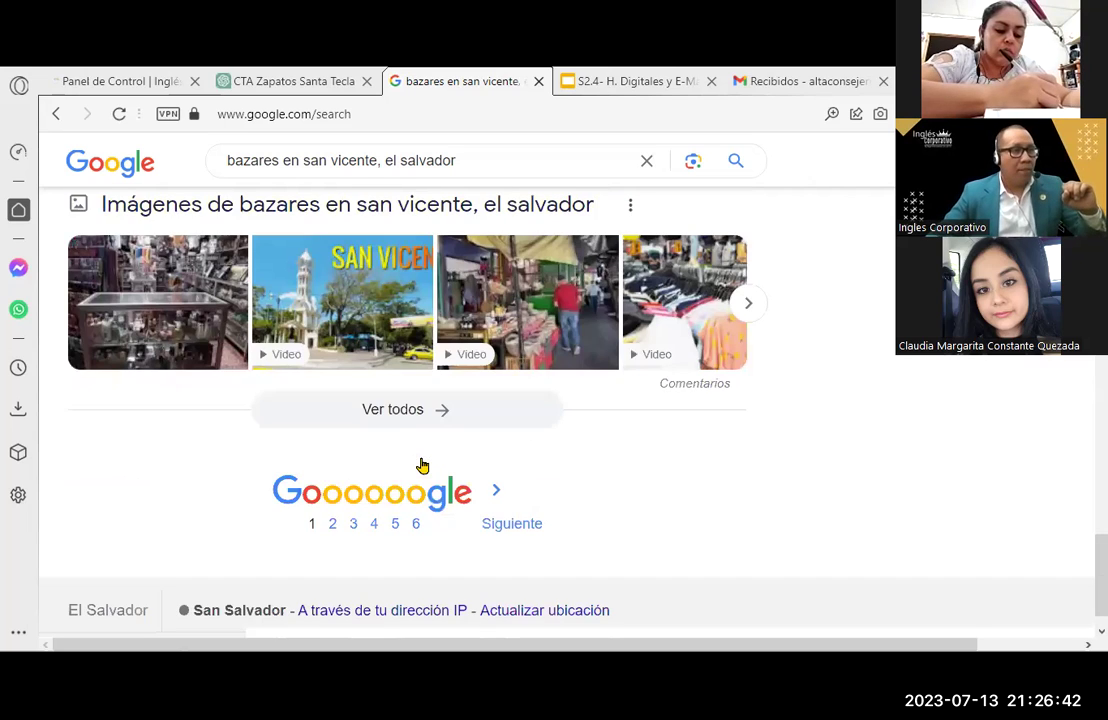
Replace the Google query with 'pupusas salvadoreñas' and run the search
click(480, 163)
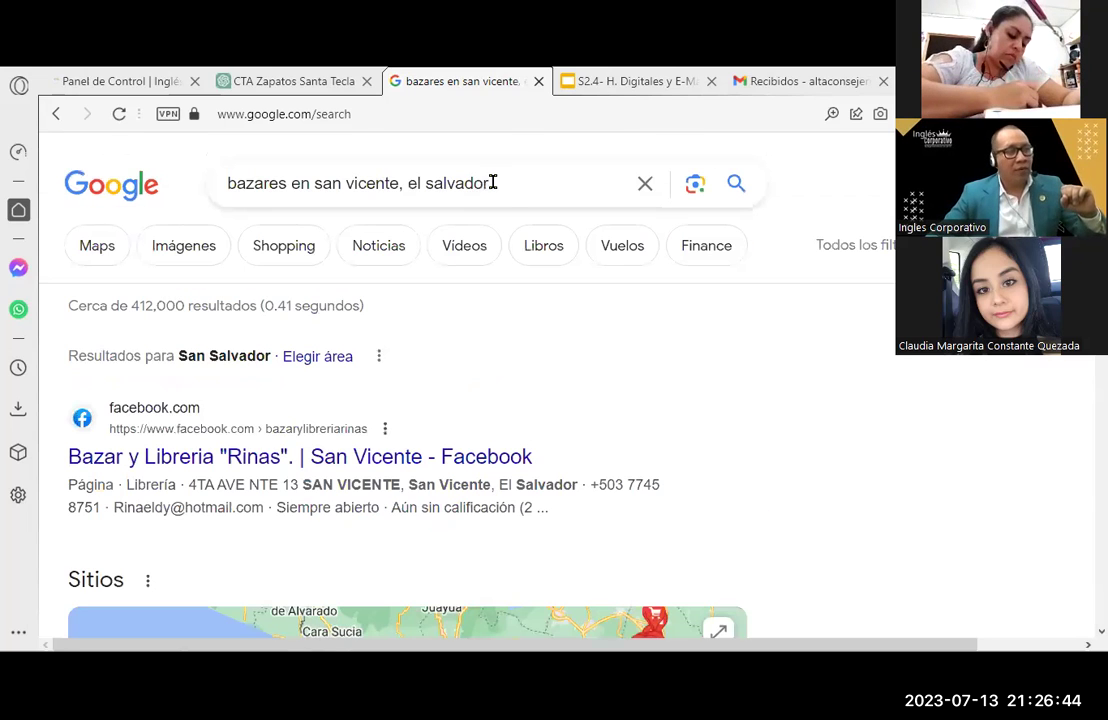
key(ctrl+a)
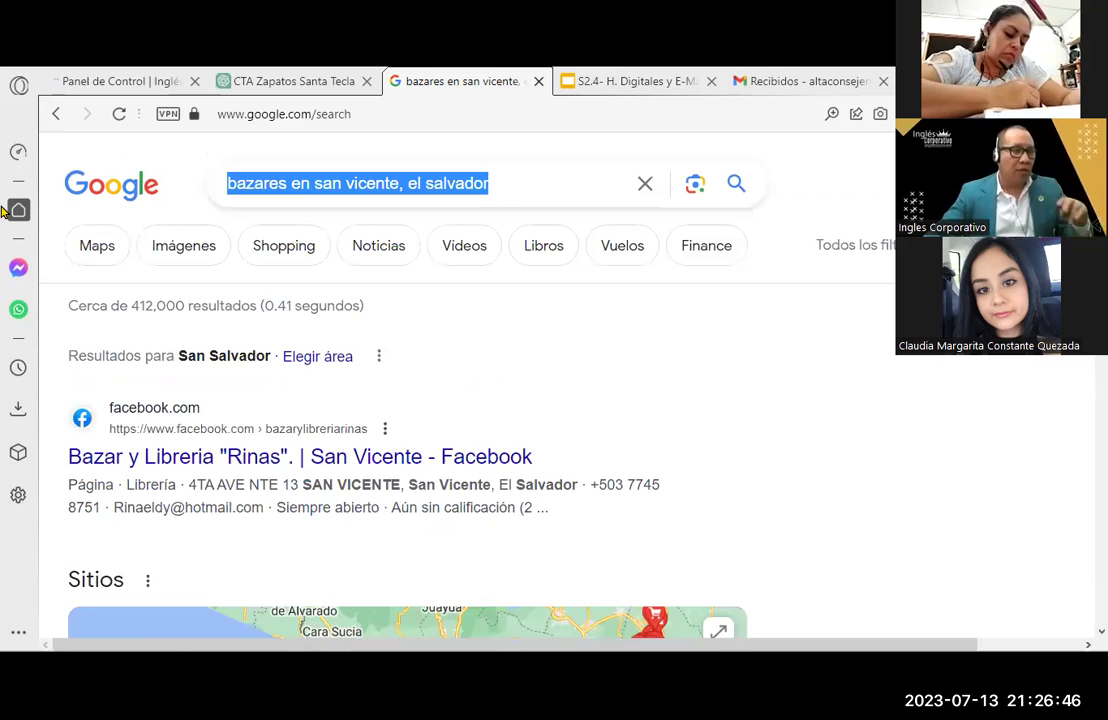
text(e)
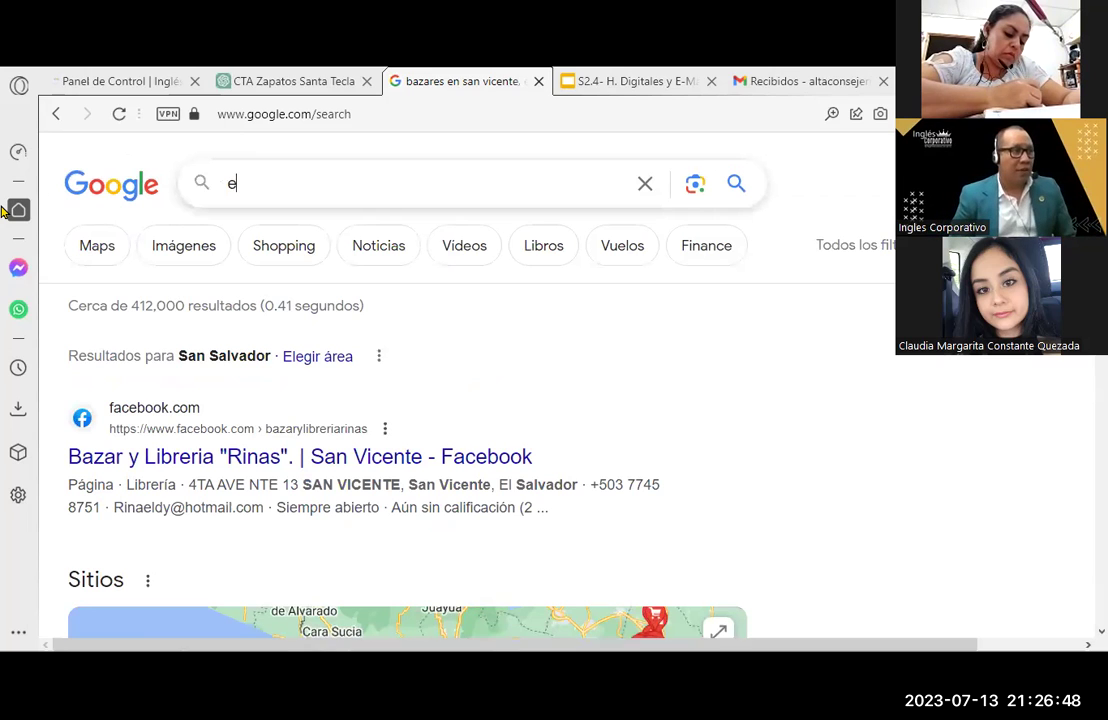
key(BackSpace)
text(sa)
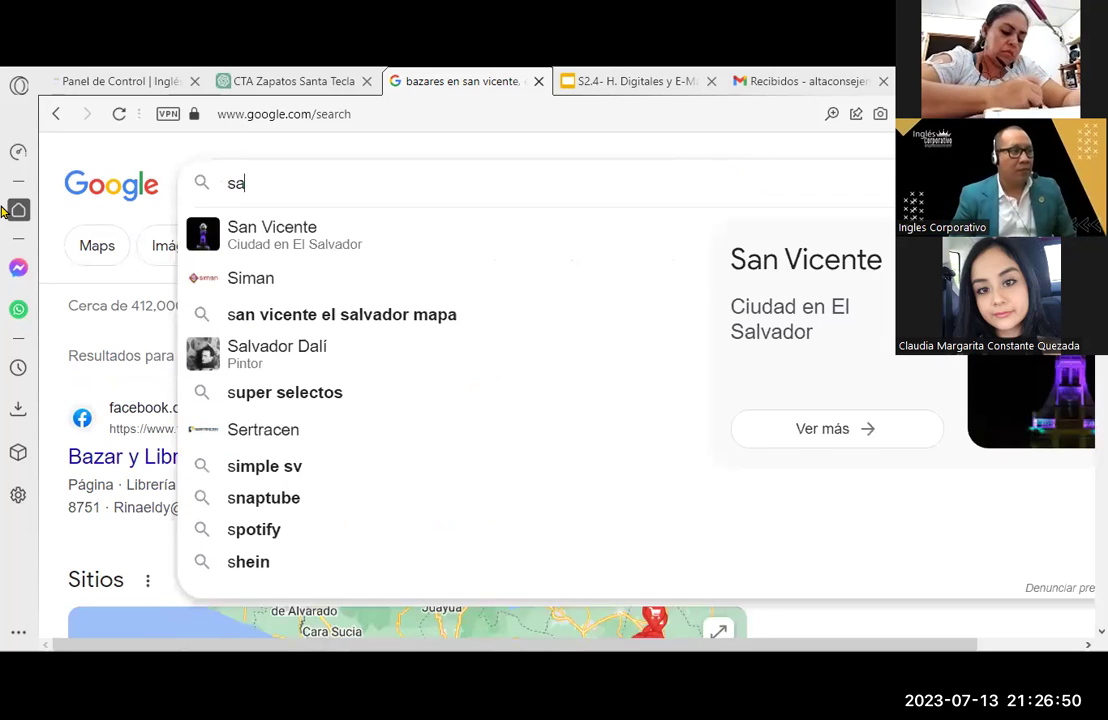
key(BackSpace)
key(BackSpace)
text(pupujs)
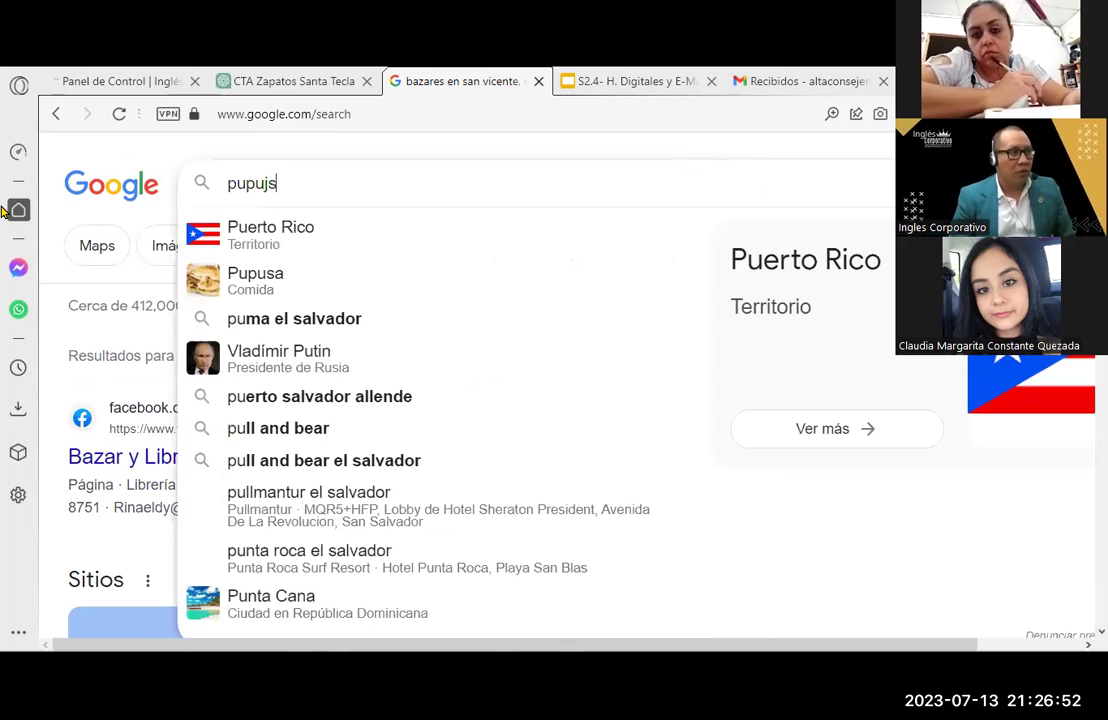
key(BackSpace)
key(BackSpace)
text(sas sal)
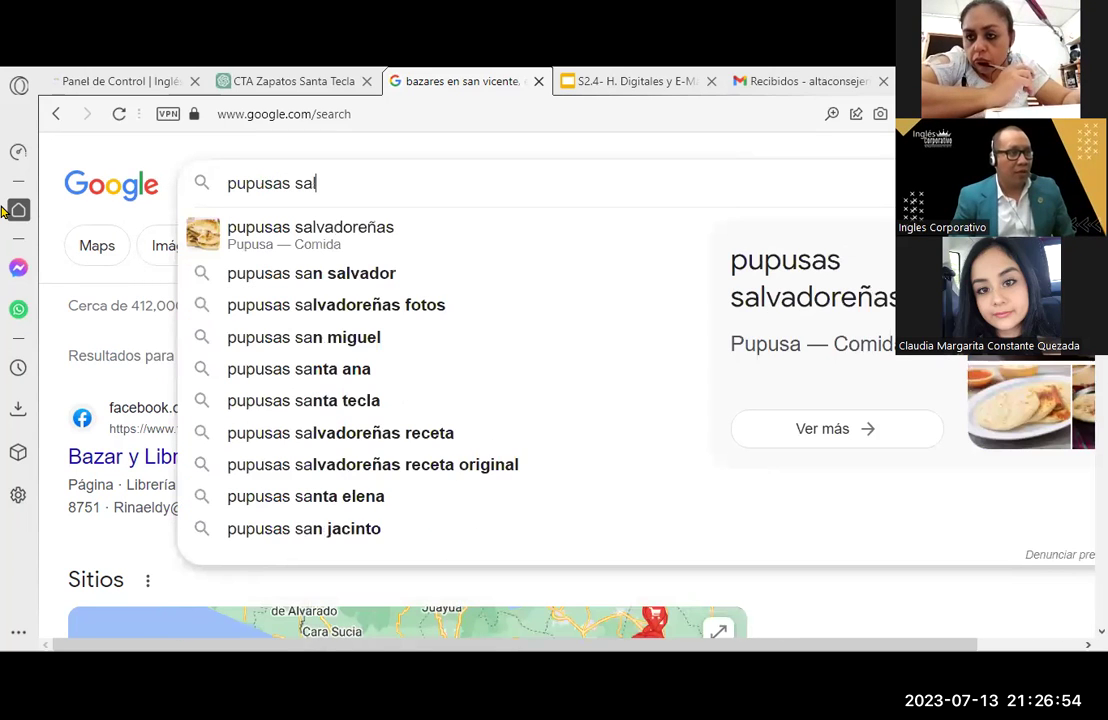
text(vadoreñ)
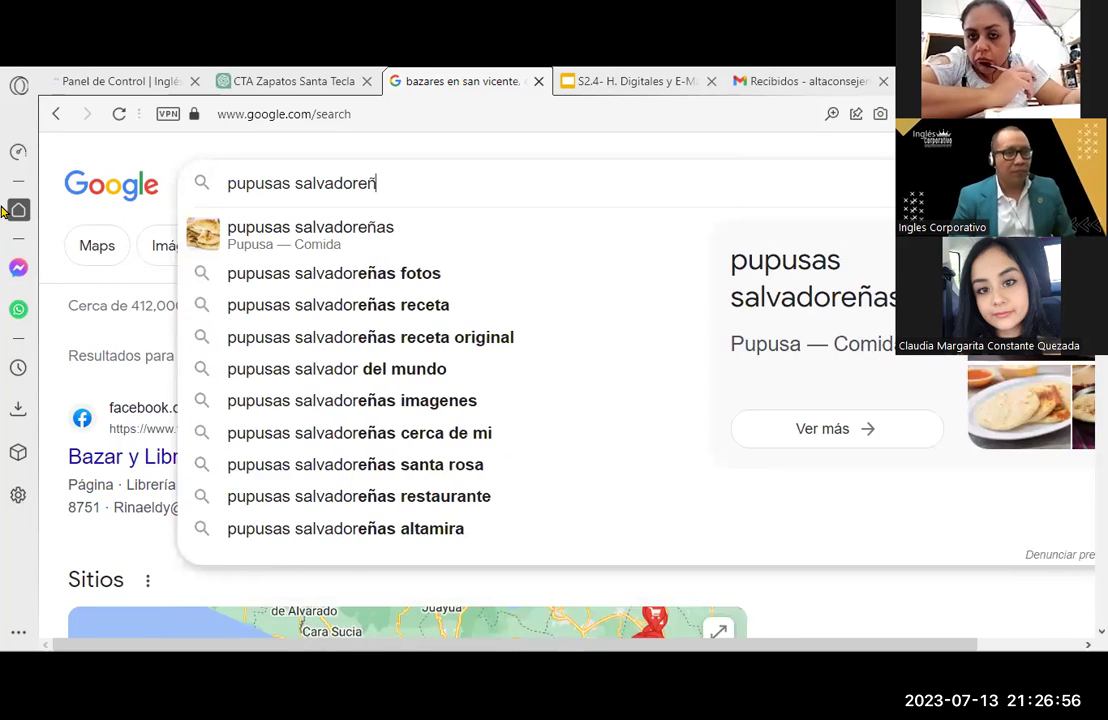
text(as)
key(Return)
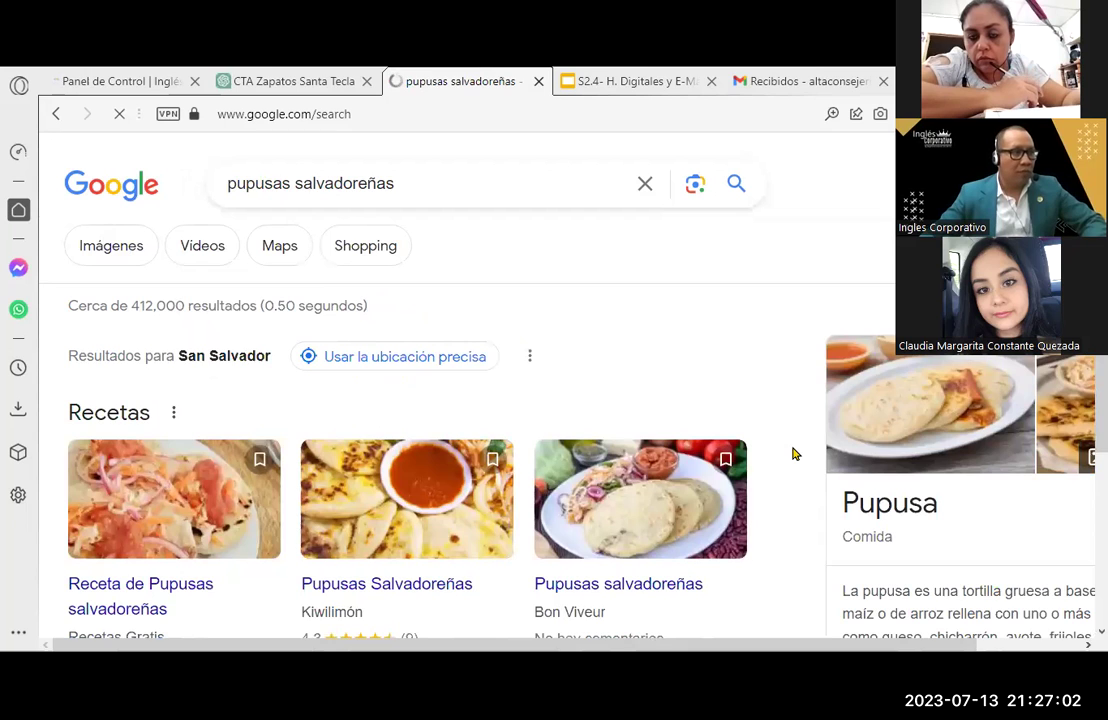
Open the RecetasGratis pupusas recipe result in a new tab
scroll(793, 455, down, 3)
scroll(793, 455, down, 3)
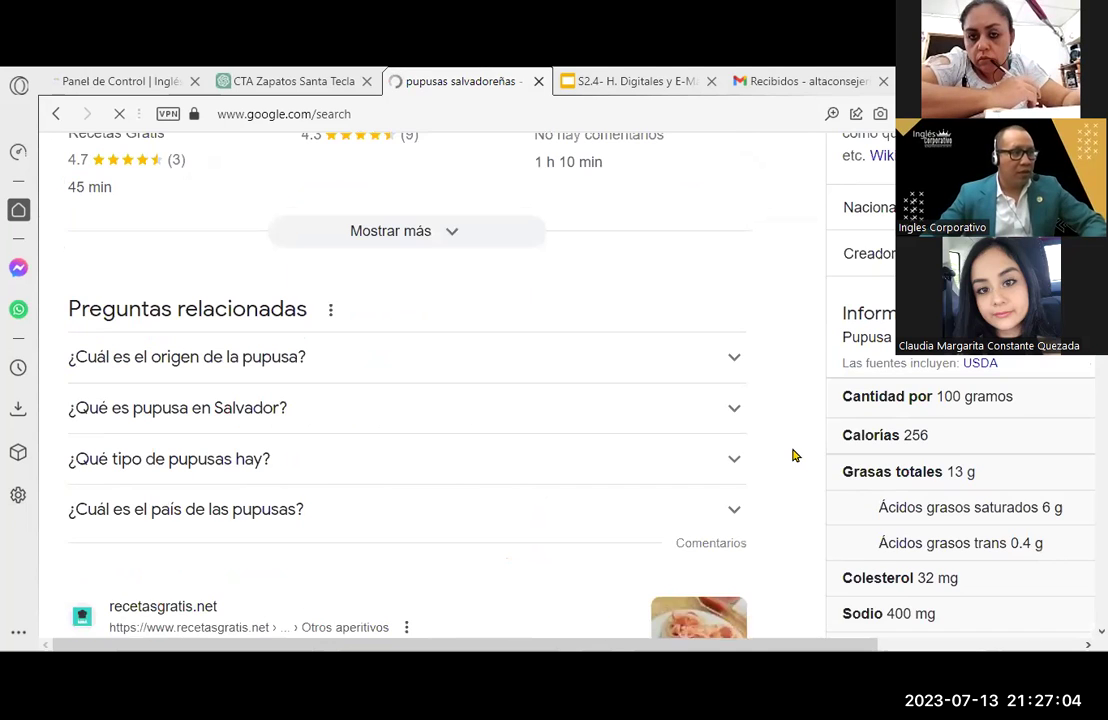
scroll(793, 455, down, 2)
scroll(795, 471, down, 1)
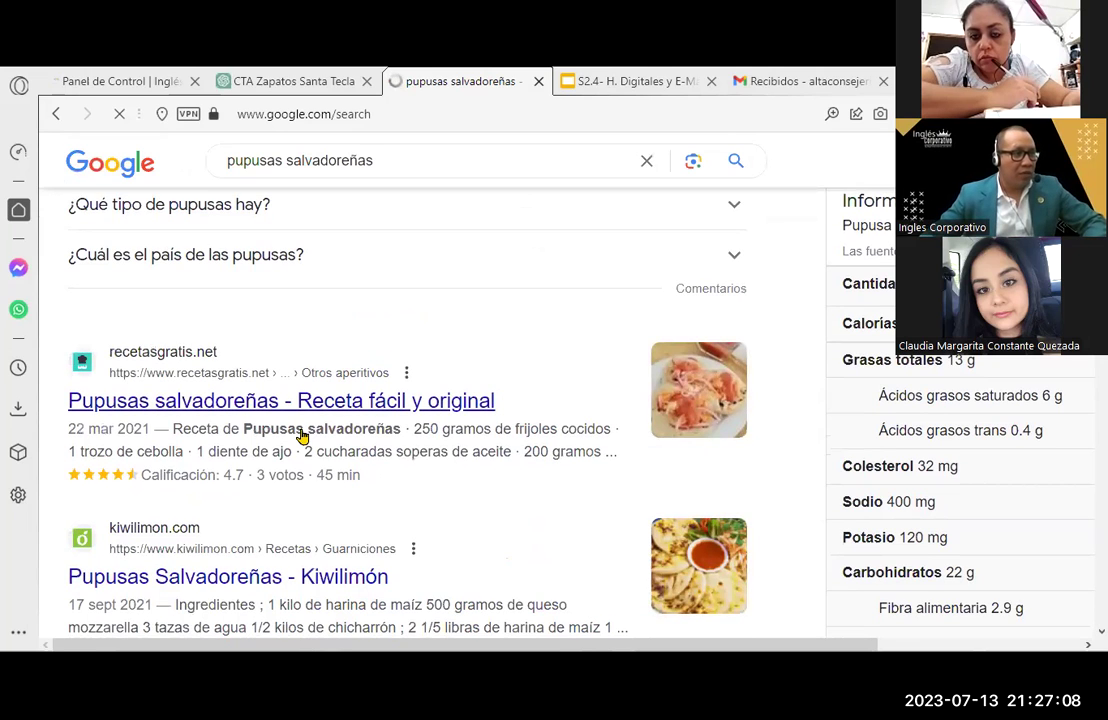
scroll(203, 435, down, 1)
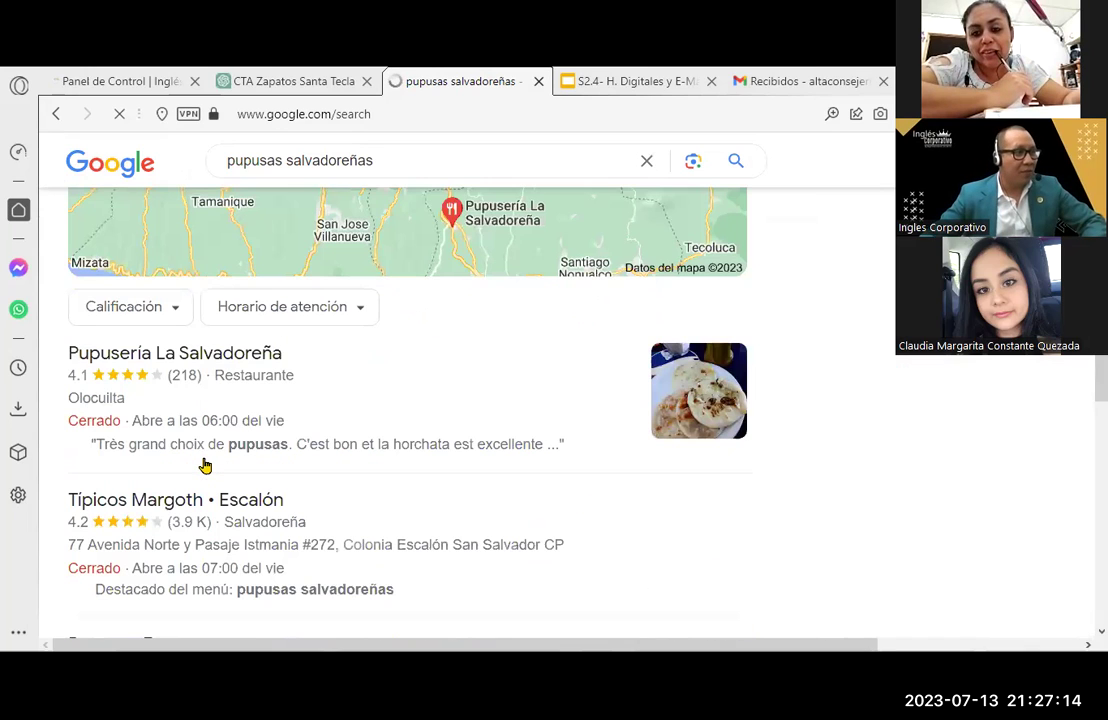
scroll(403, 390, down, 5)
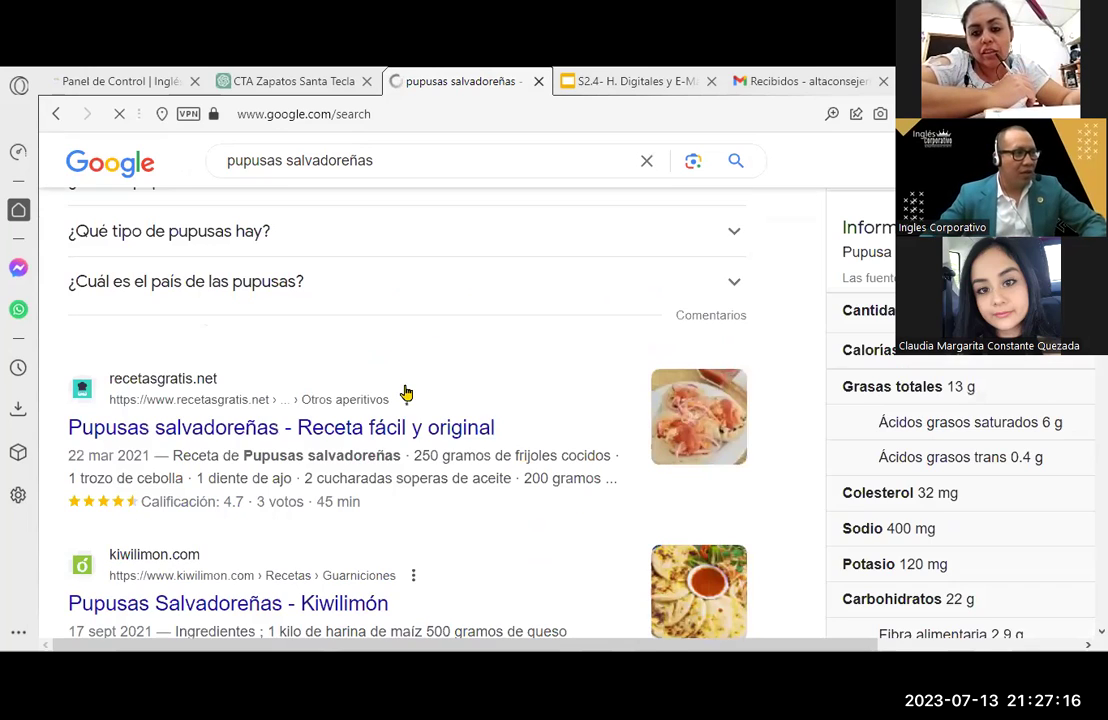
scroll(463, 539, up, 1)
middle_click(463, 539)
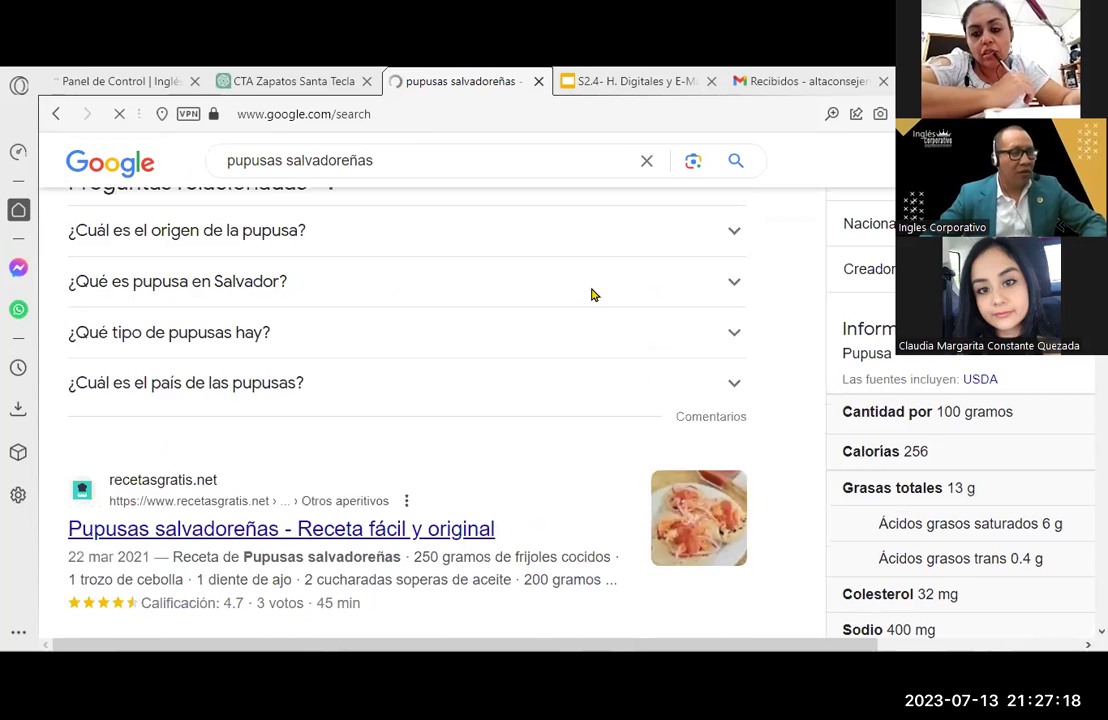
View the RecetasGratis 'Receta de Pupusas salvadoreñas' page, then return to the Slides deck
click(534, 79)
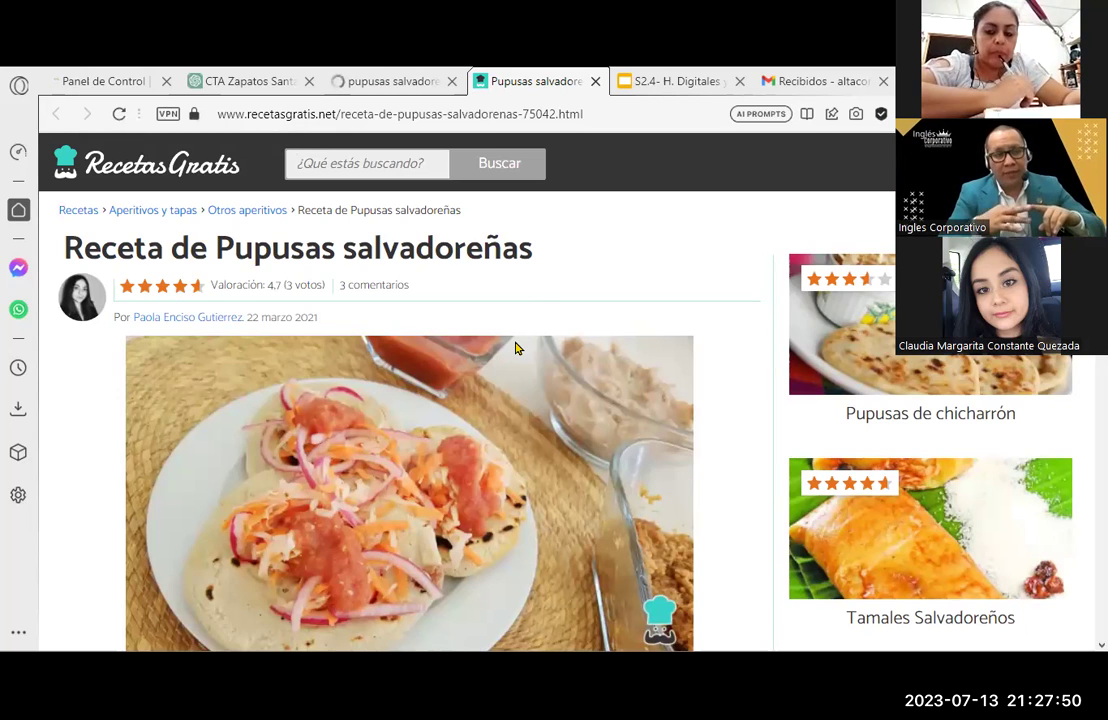
click(730, 75)
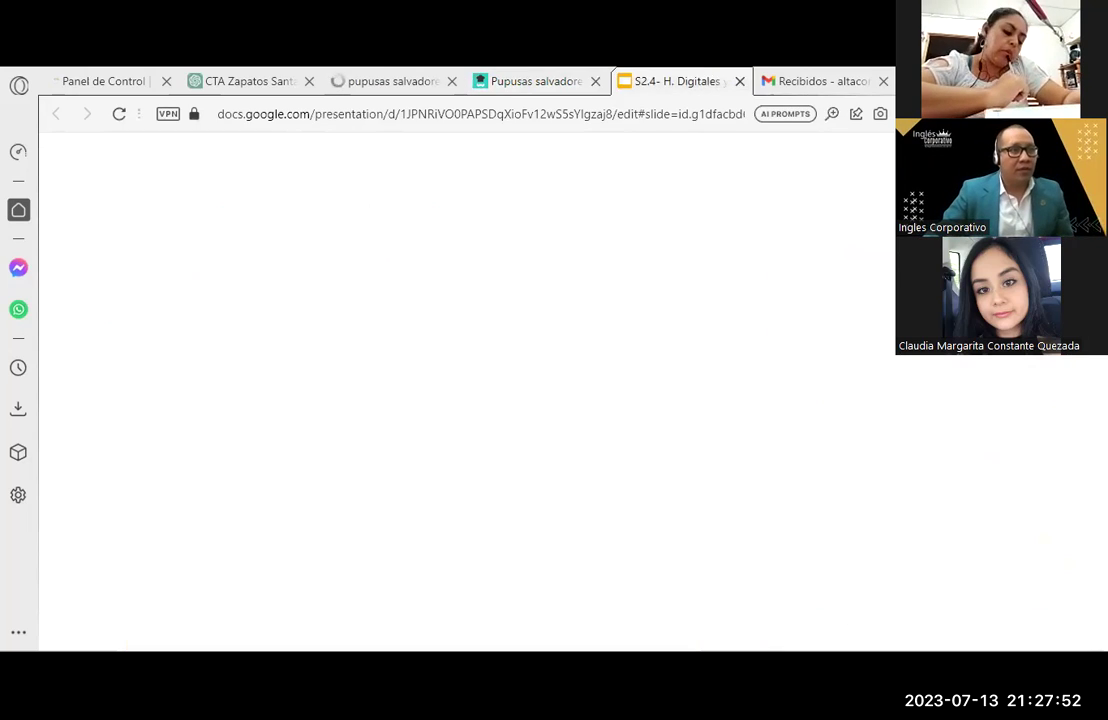
Back on the Google results, search for 'storytelling'
key(ctrl+shift+Tab)
key(ctrl+shift+Tab)
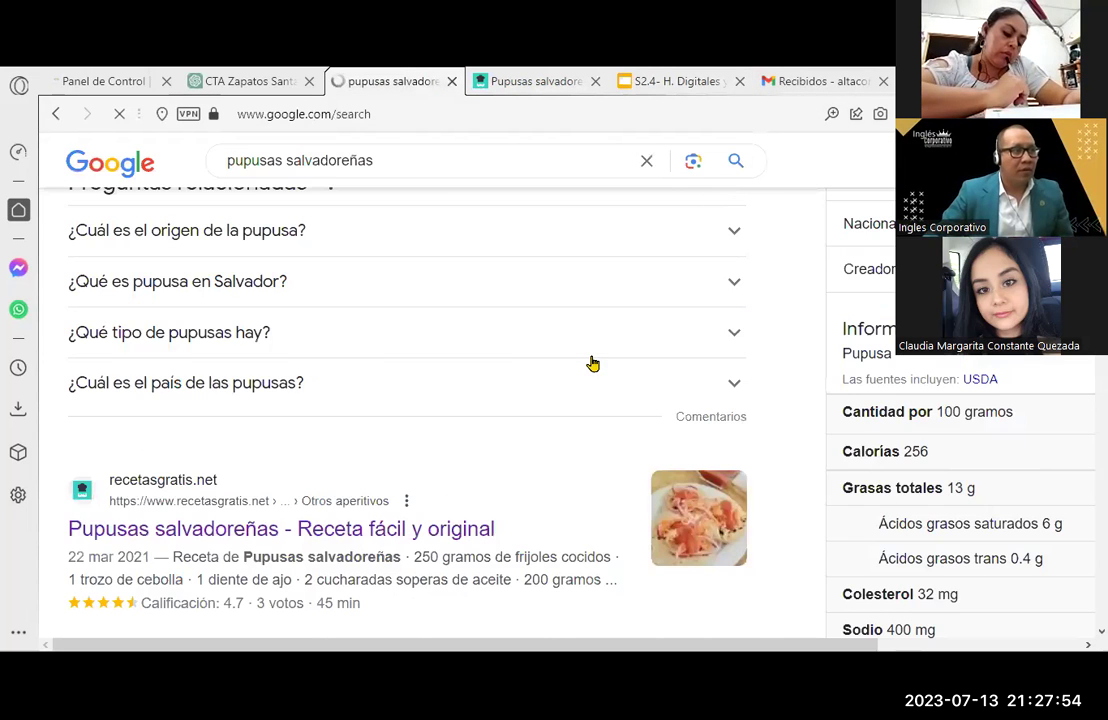
triple_click(592, 196)
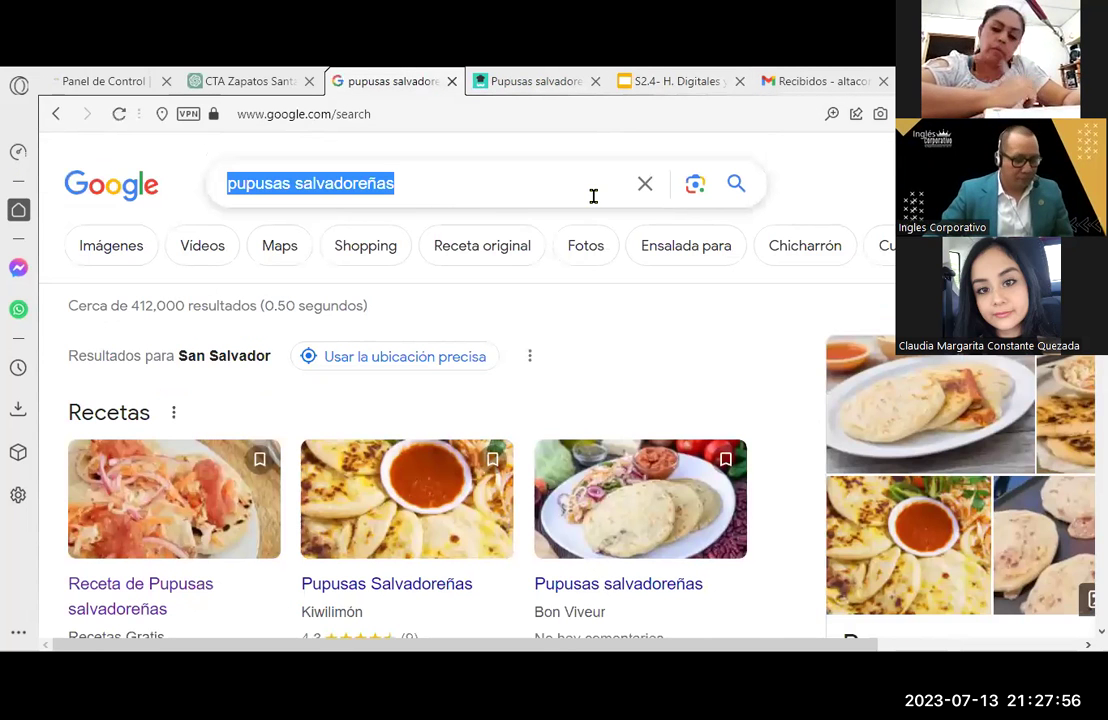
text(s)
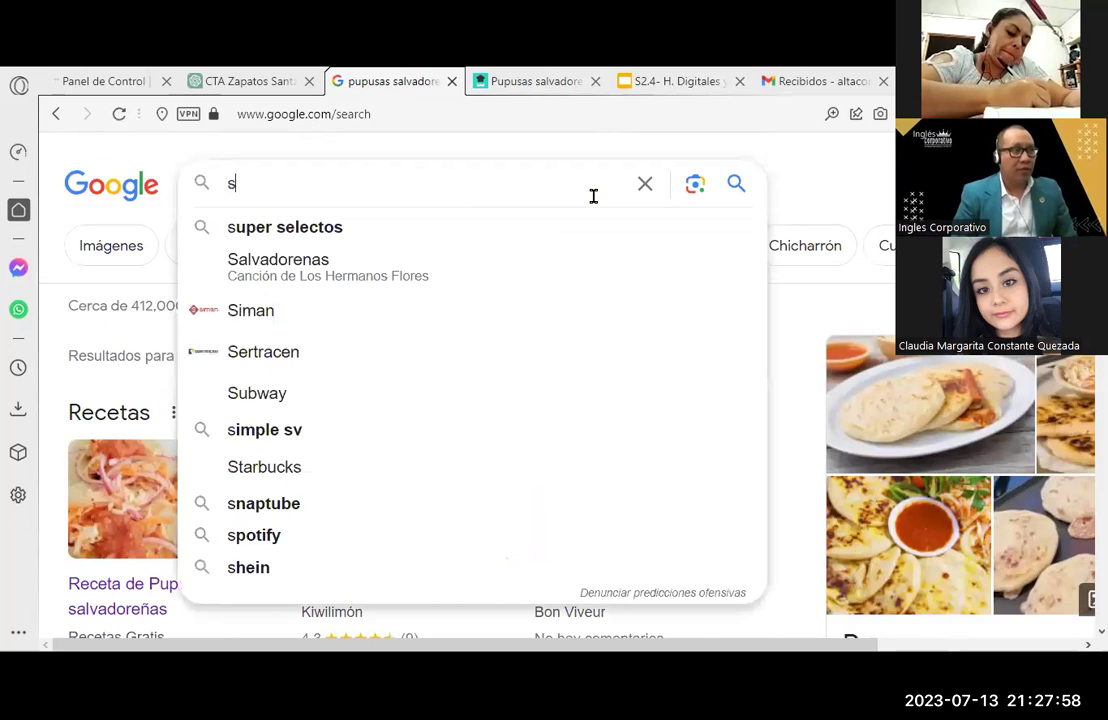
text(oty)
key(BackSpace)
key(BackSpace)
key(BackSpace)
text(tor)
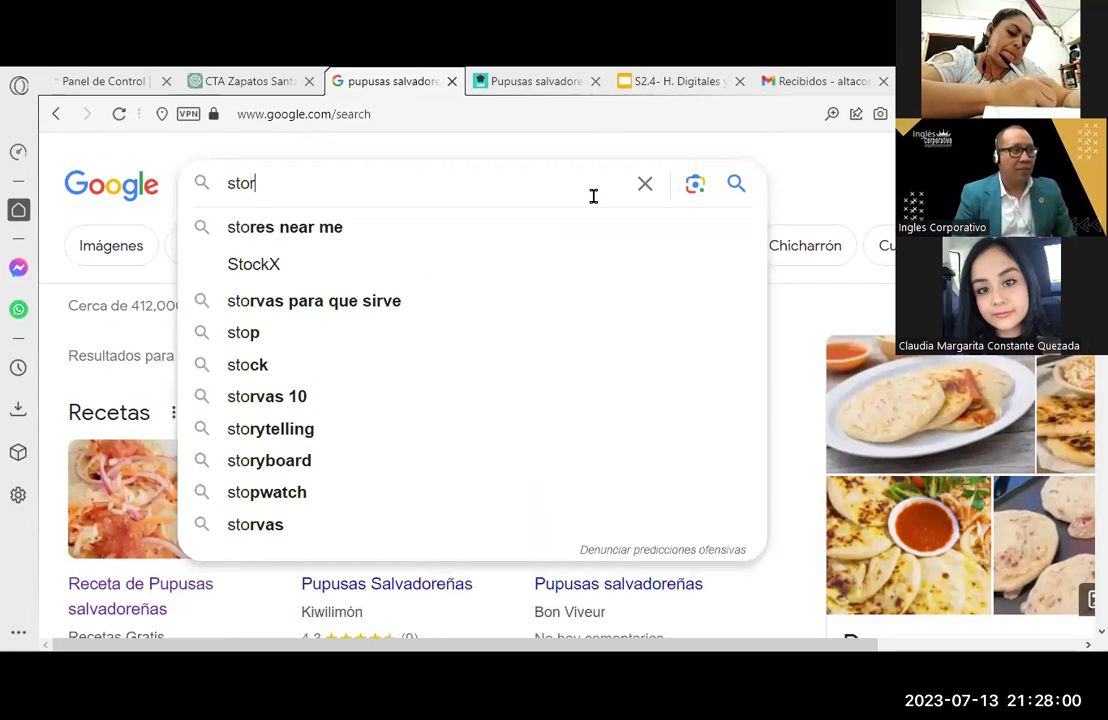
text(ytelling)
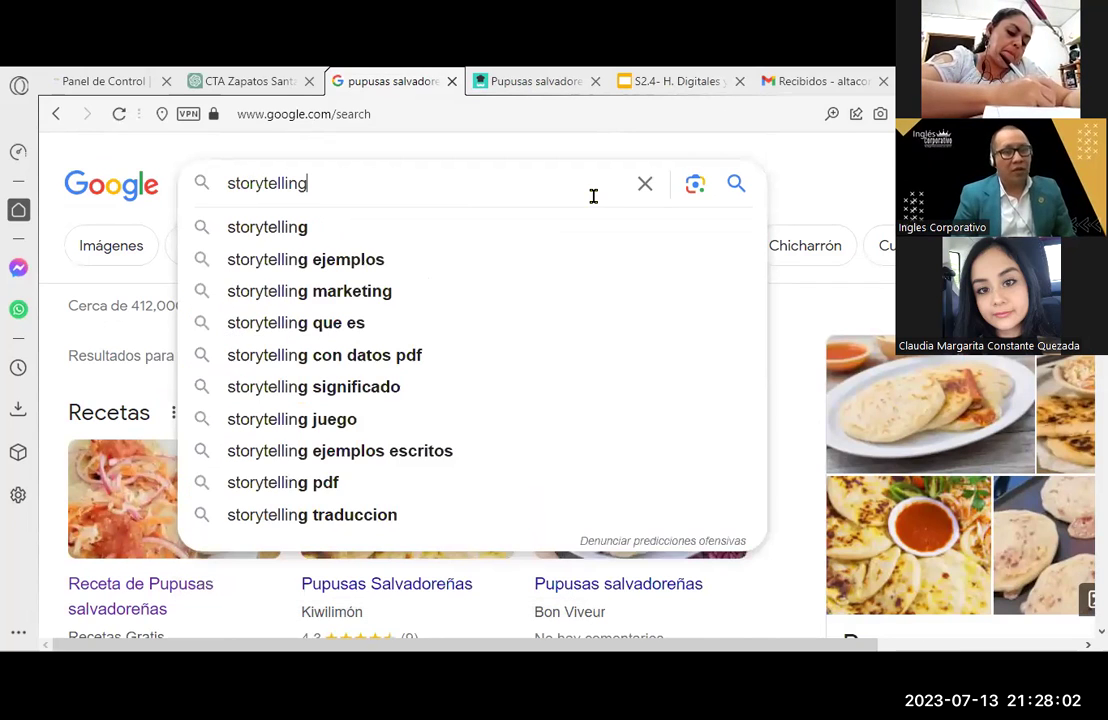
key(Return)
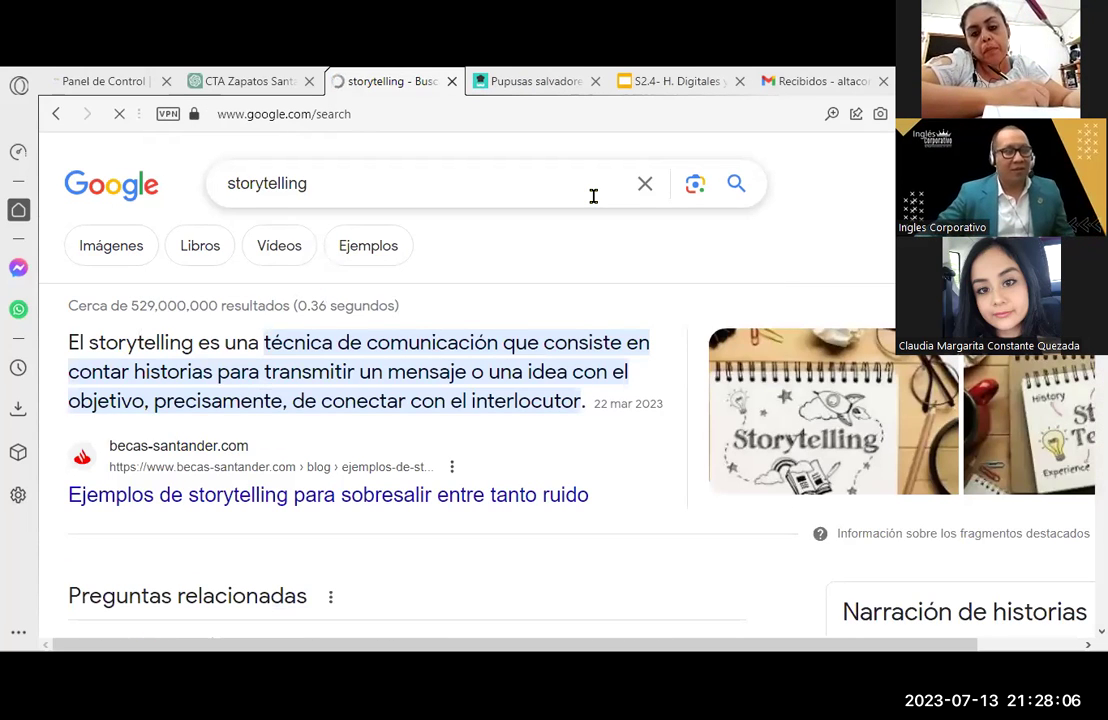
Clear the search box and type the new query 'tecnologia en el salvador'
click(582, 193)
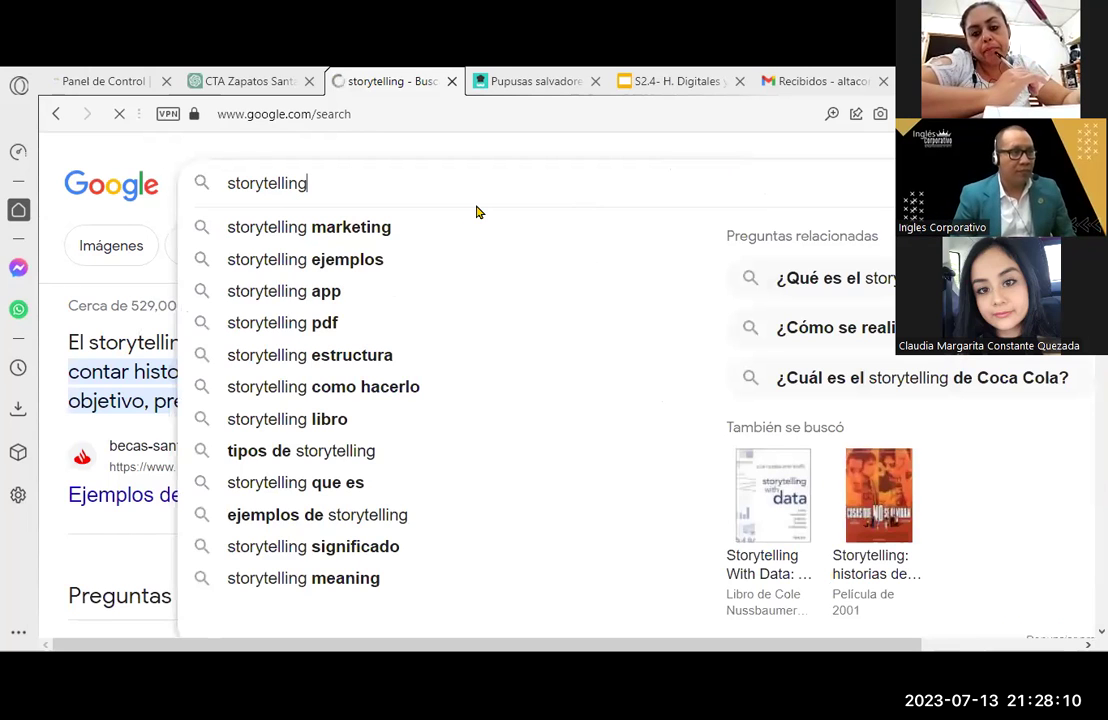
key(BackSpace)
key(BackSpace)
key(BackSpace)
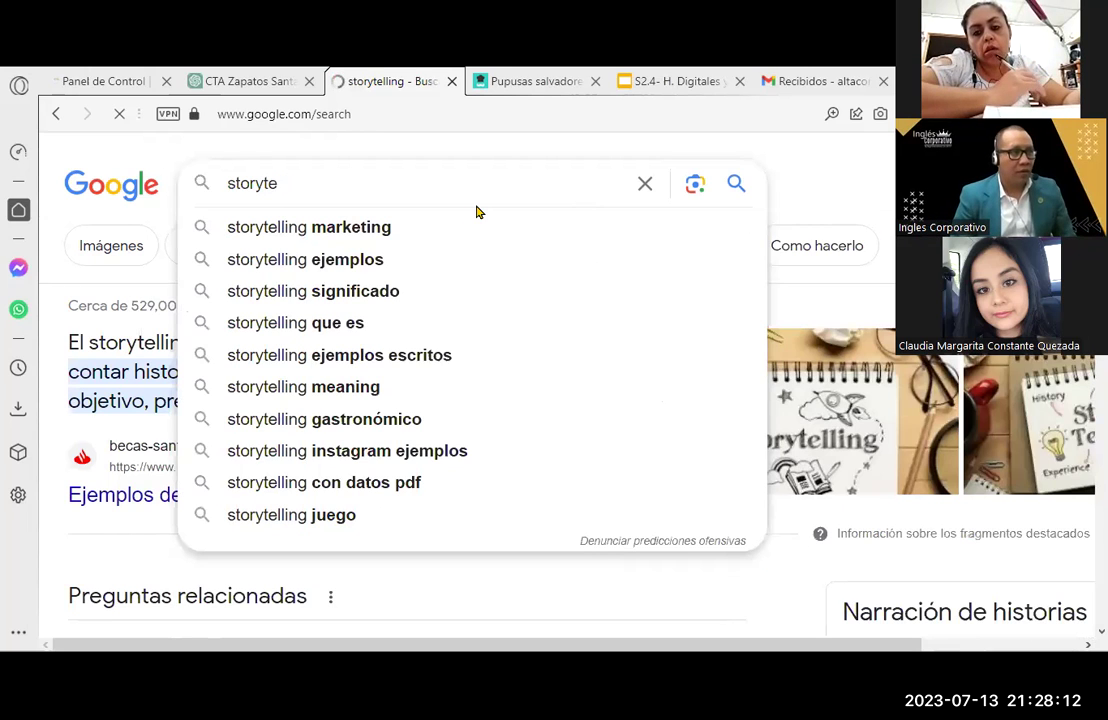
key(BackSpace)
key(BackSpace)
key(BackSpace)
key(BackSpace)
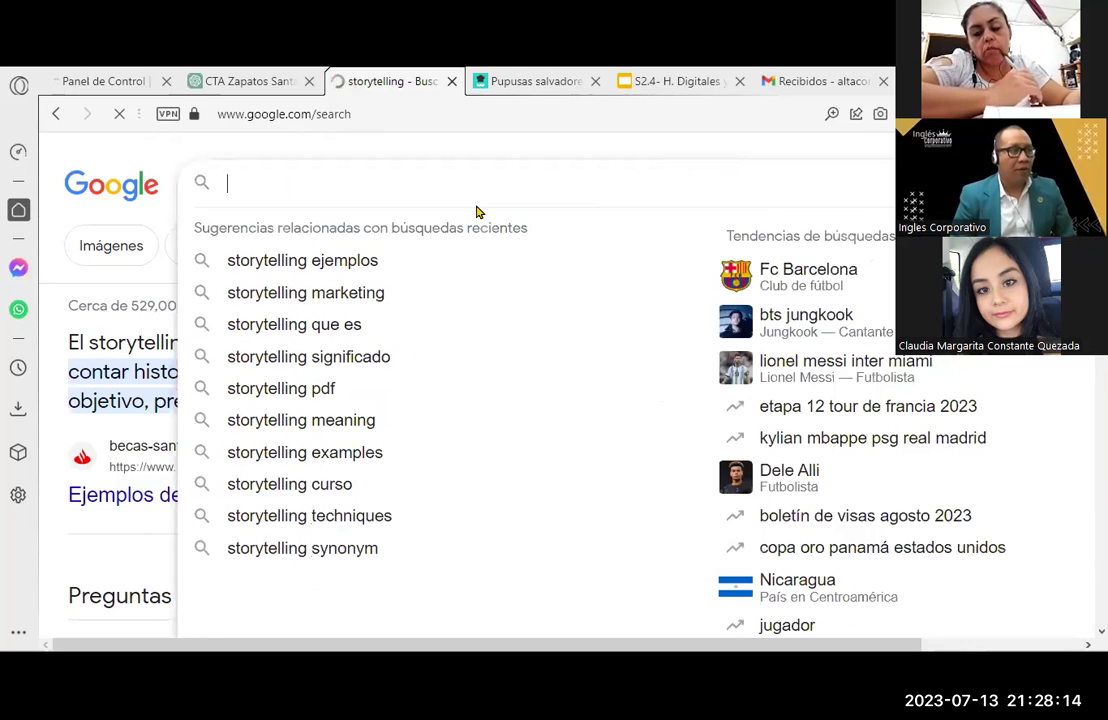
text(S)
key(BackSpace)
text(te)
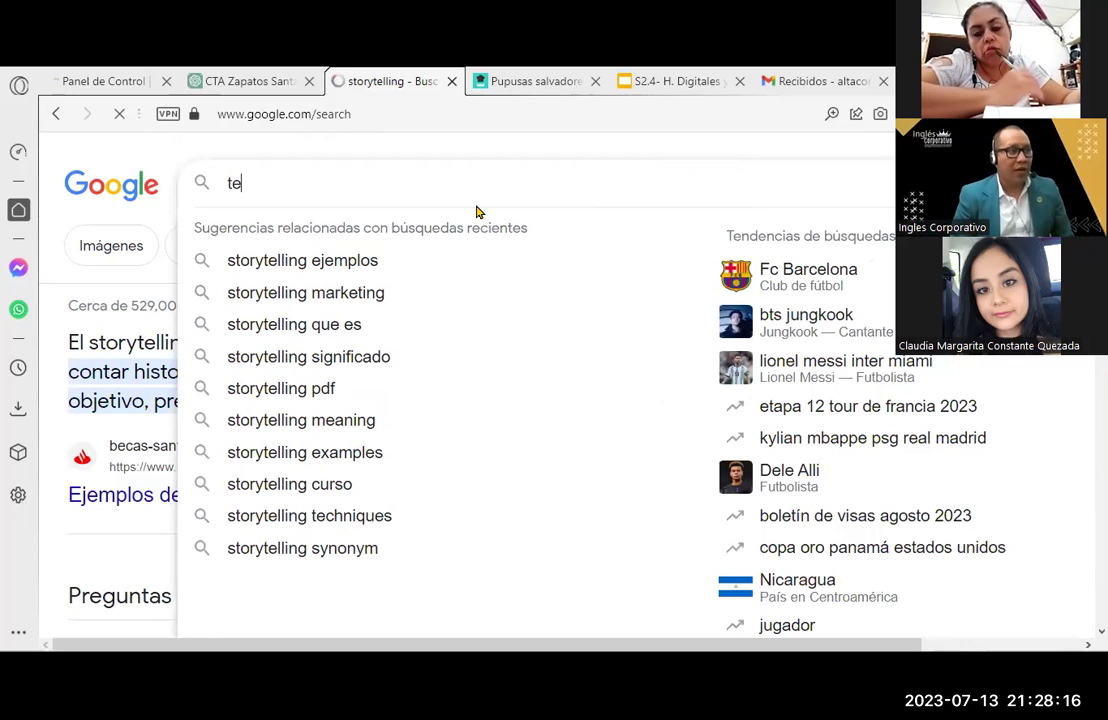
text(cnologia que)
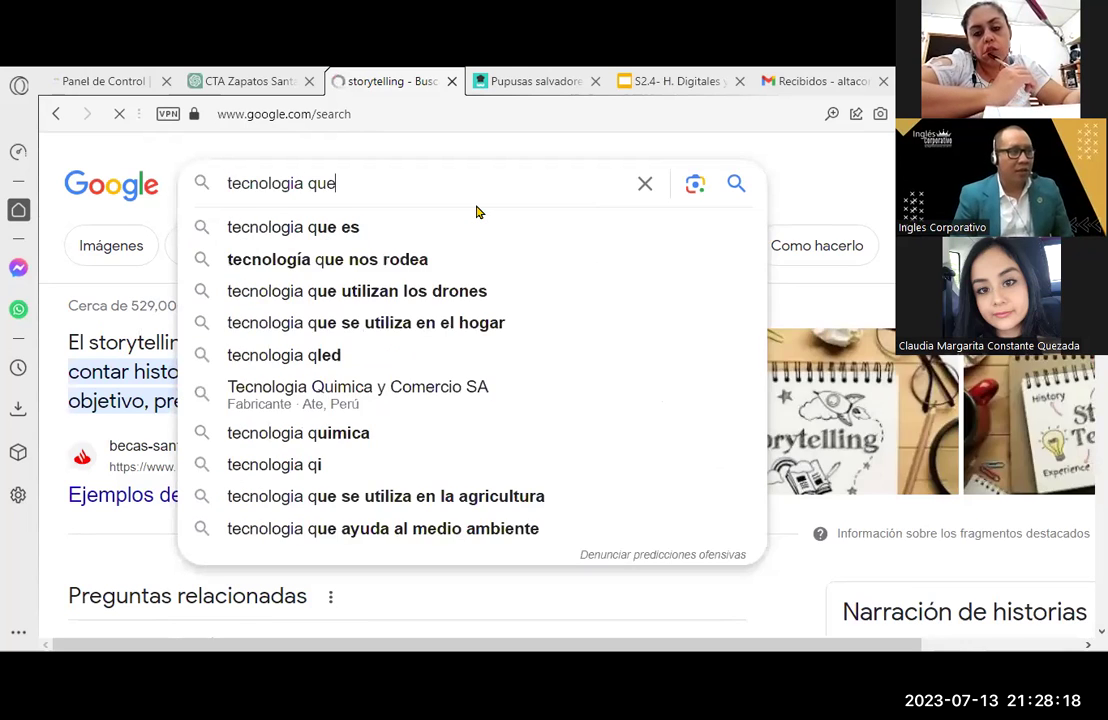
key(BackSpace)
key(BackSpace)
key(BackSpace)
text(en el salvado)
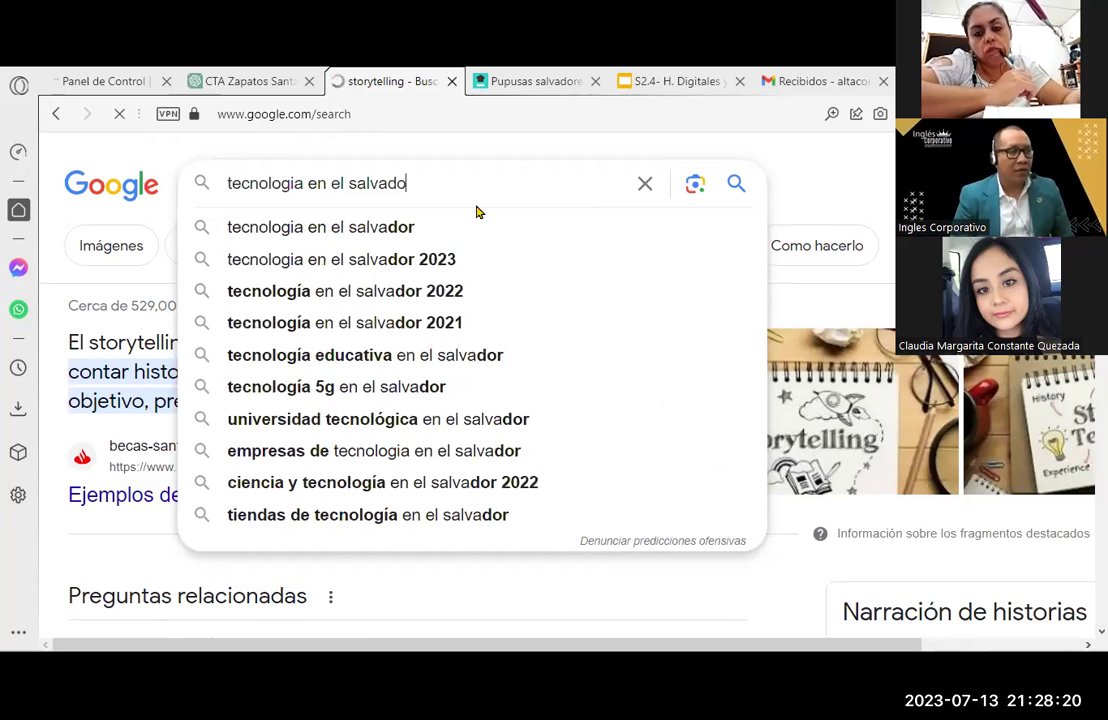
text(r)
key(Return)
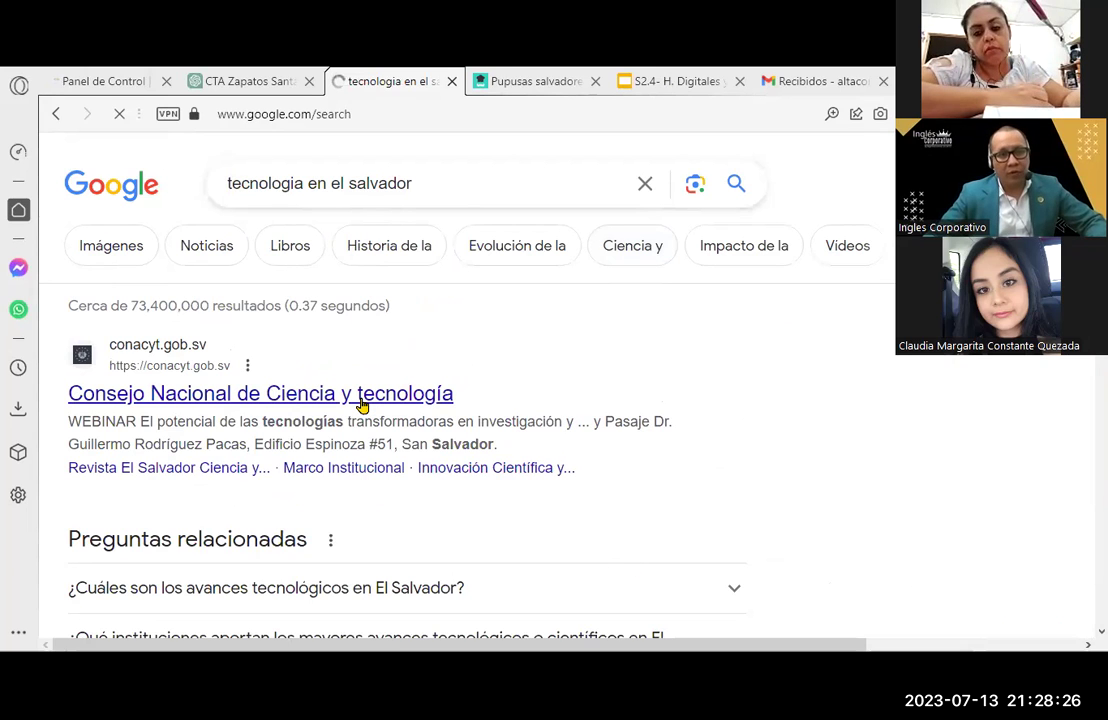
scroll(362, 405, down, 1)
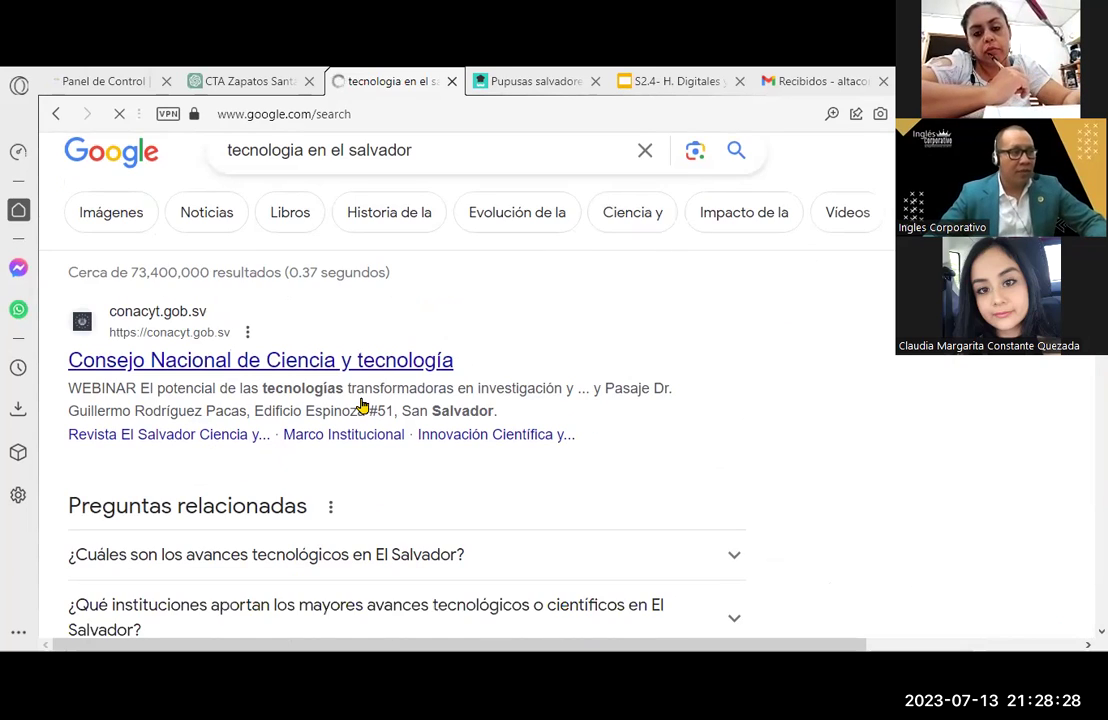
scroll(362, 405, down, 1)
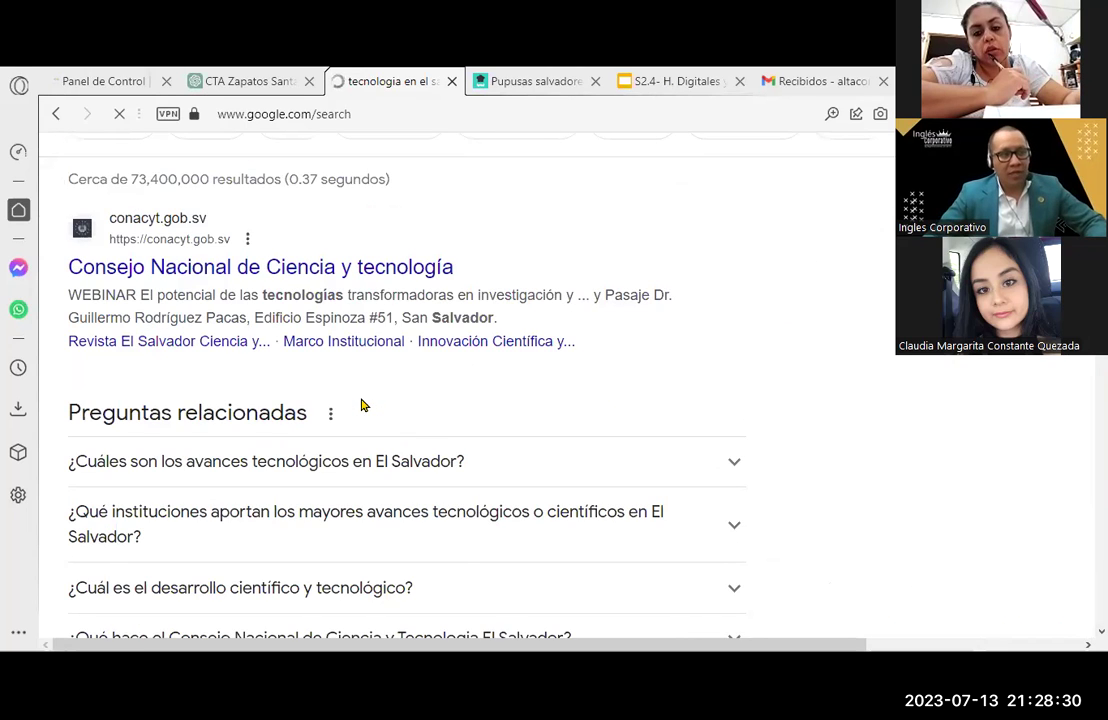
scroll(364, 408, down, 3)
scroll(368, 413, down, 1)
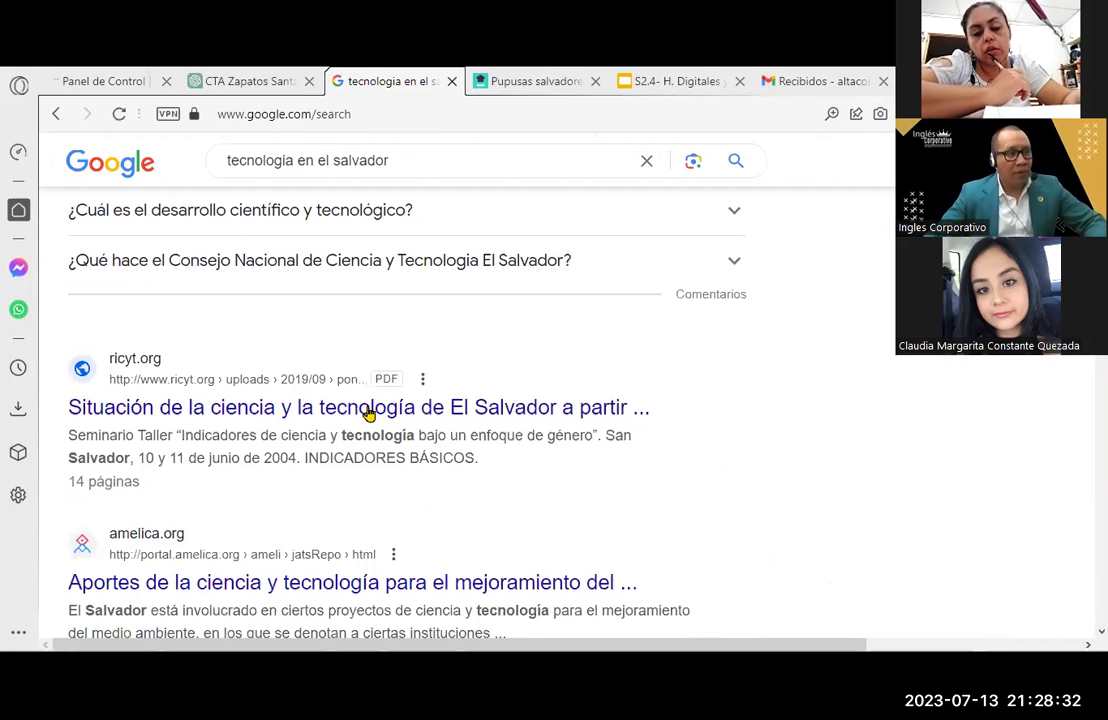
scroll(163, 285, down, 1)
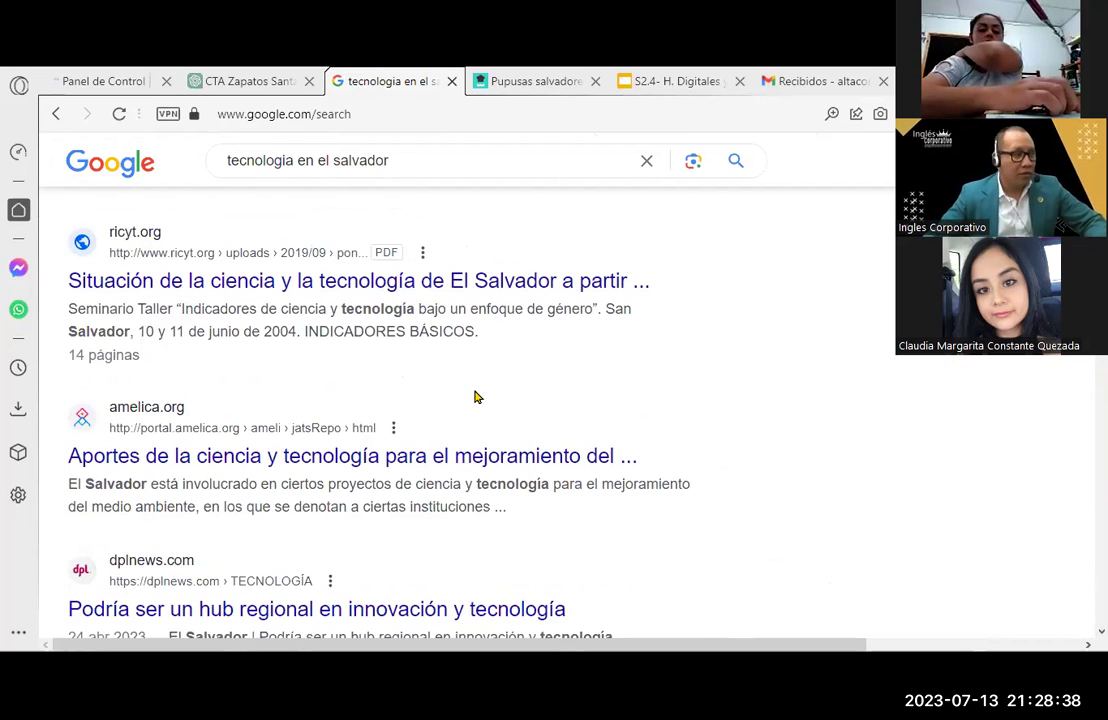
scroll(475, 397, down, 2)
scroll(173, 346, down, 1)
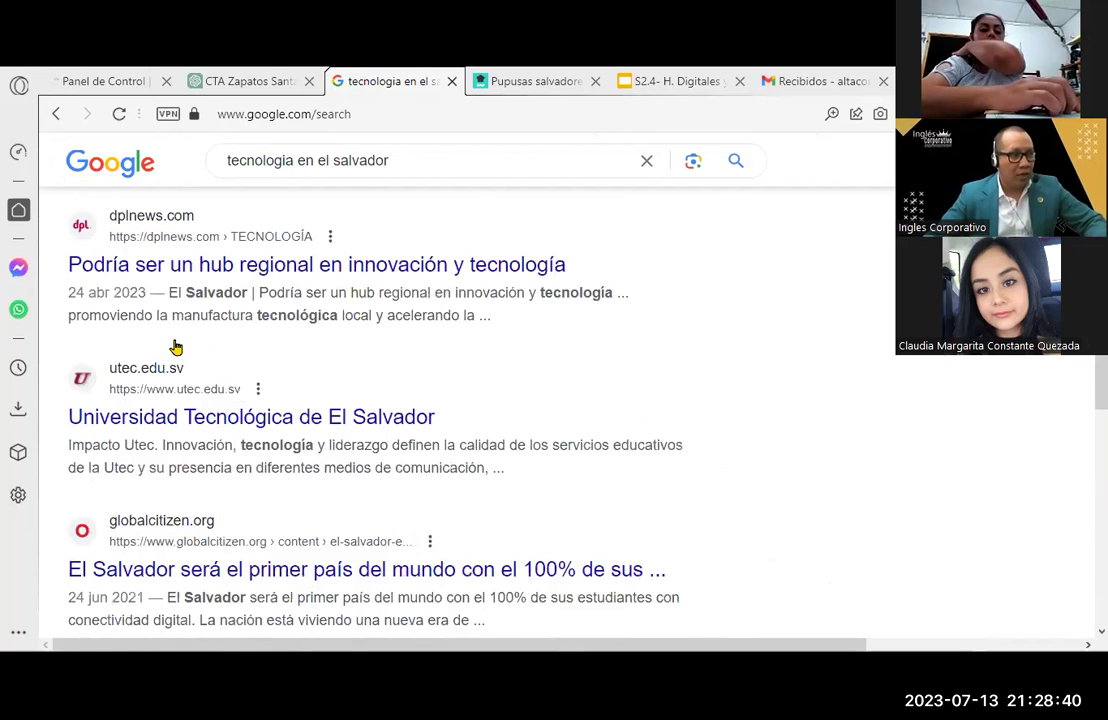
scroll(176, 349, down, 2)
scroll(183, 362, down, 3)
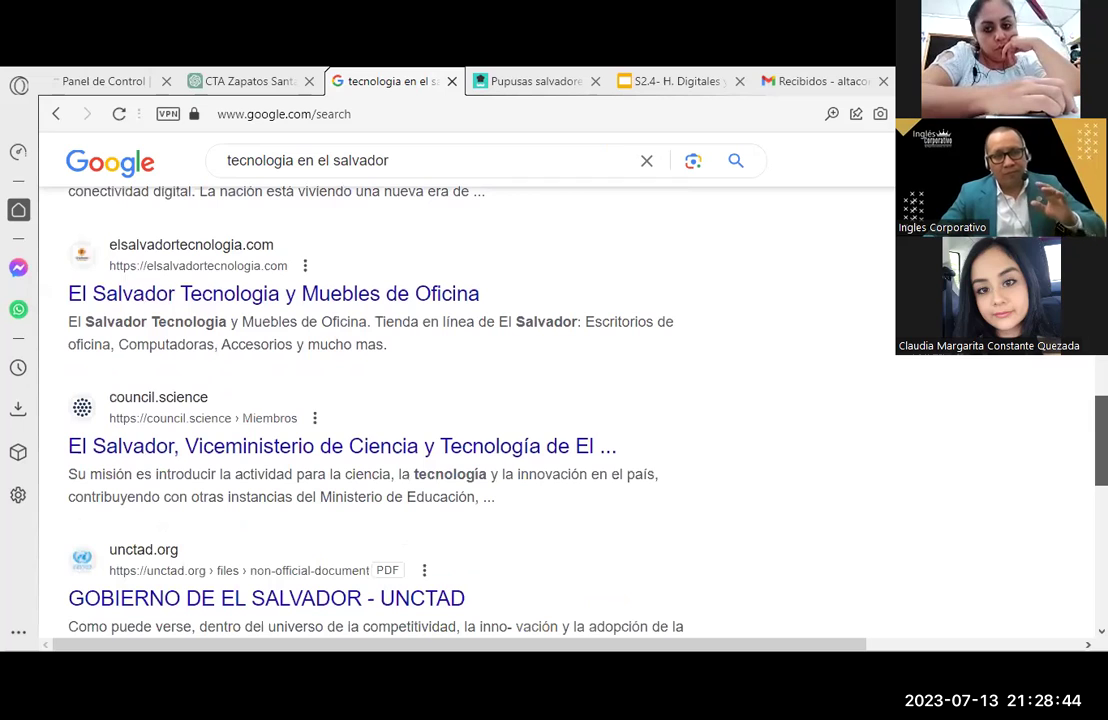
scroll(400, 400, up, 5)
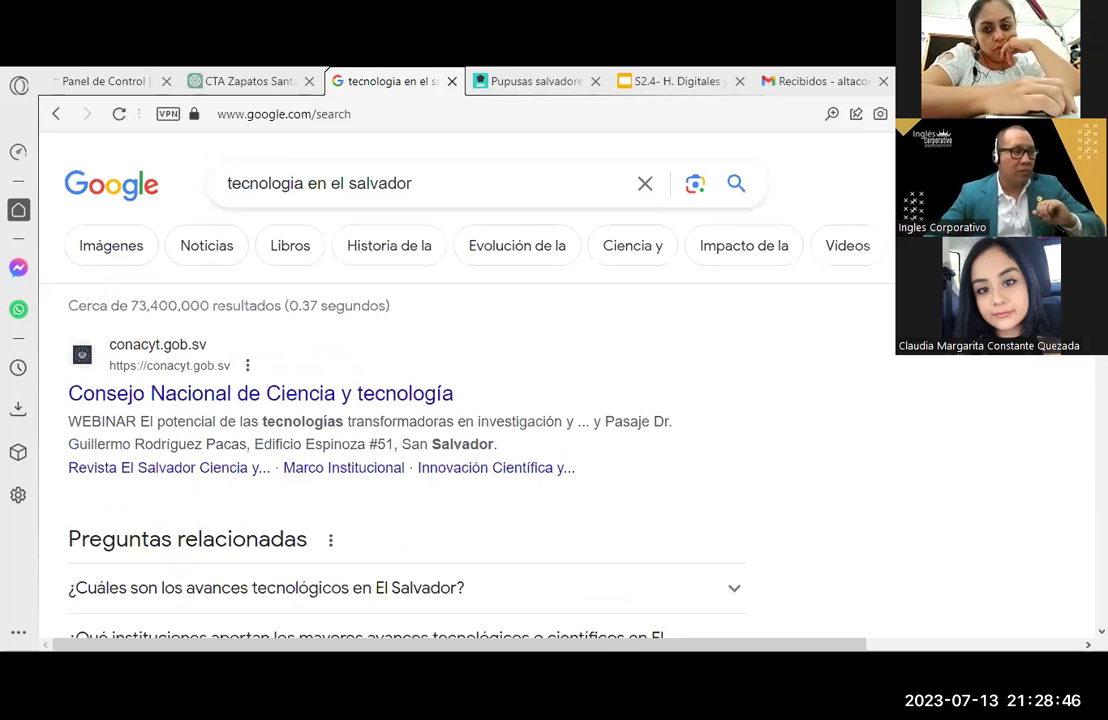
Show slide 9, 'ERRORES DEL (SEO)', in the marketing deck
click(690, 80)
scroll(160, 430, down, 2)
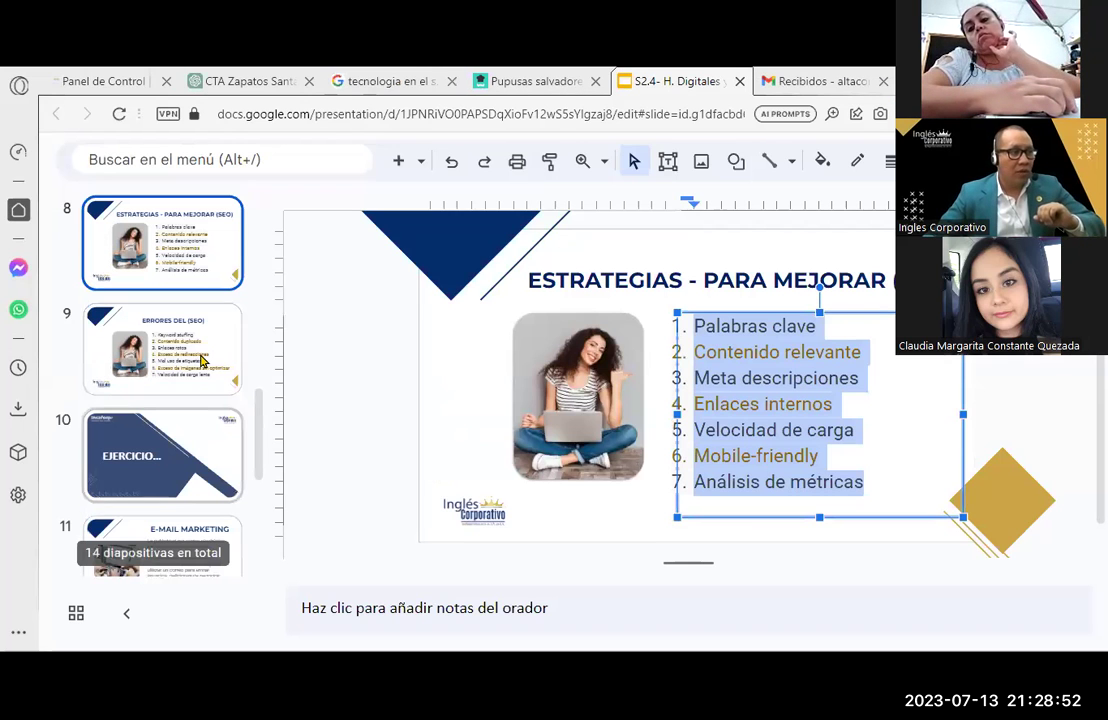
click(202, 358)
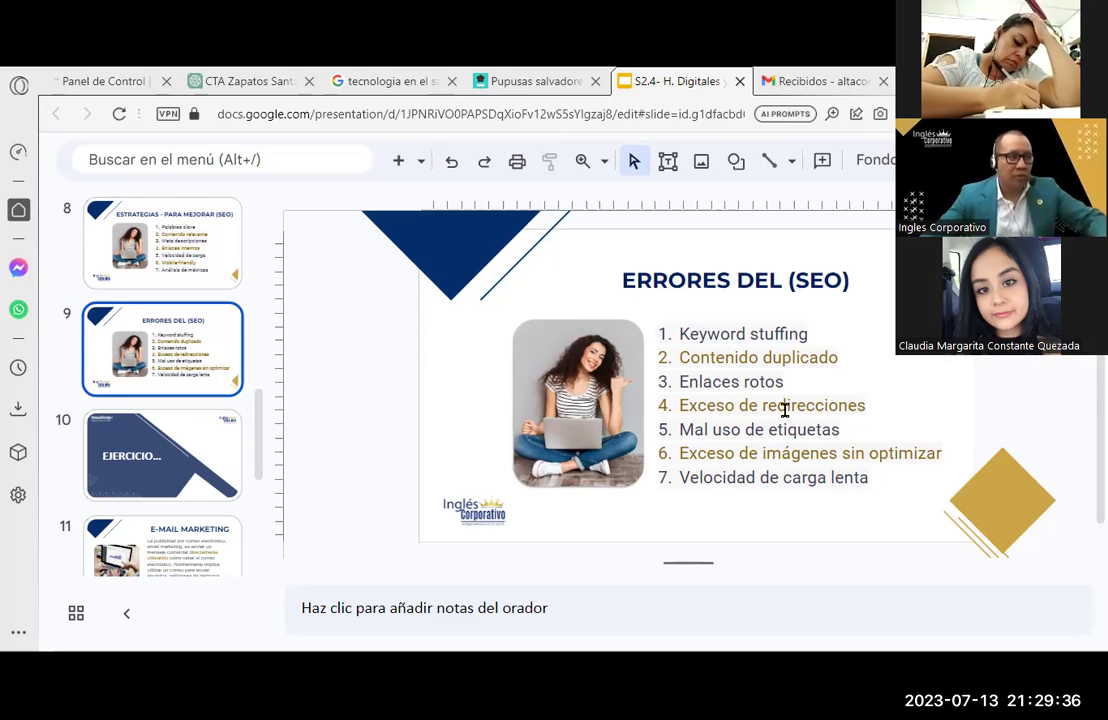
Display slide 11, 'E-MAIL MARKETING', from the filmstrip
scroll(119, 482, down, 3)
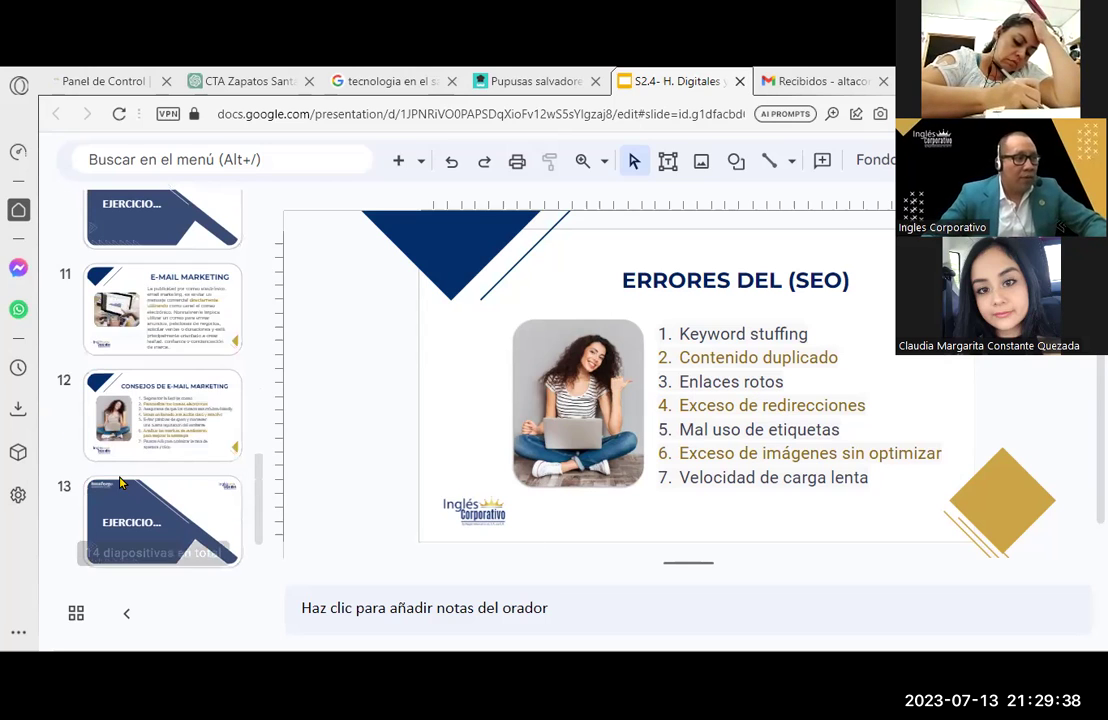
scroll(135, 500, up, 3)
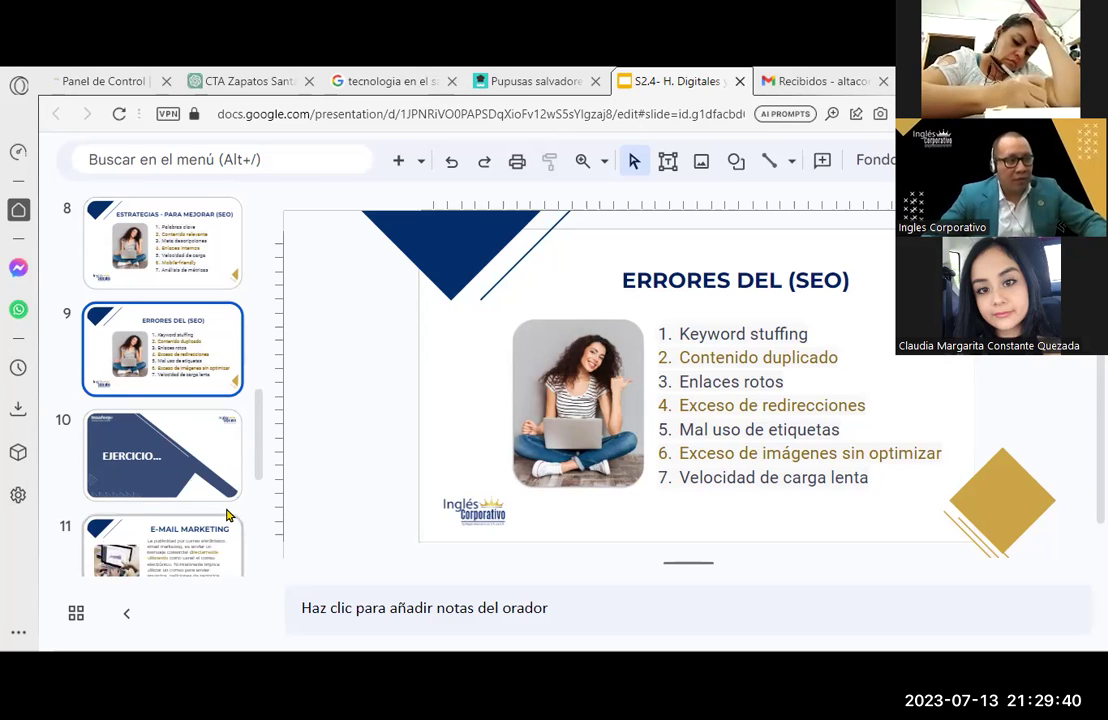
scroll(222, 427, down, 2)
click(200, 430)
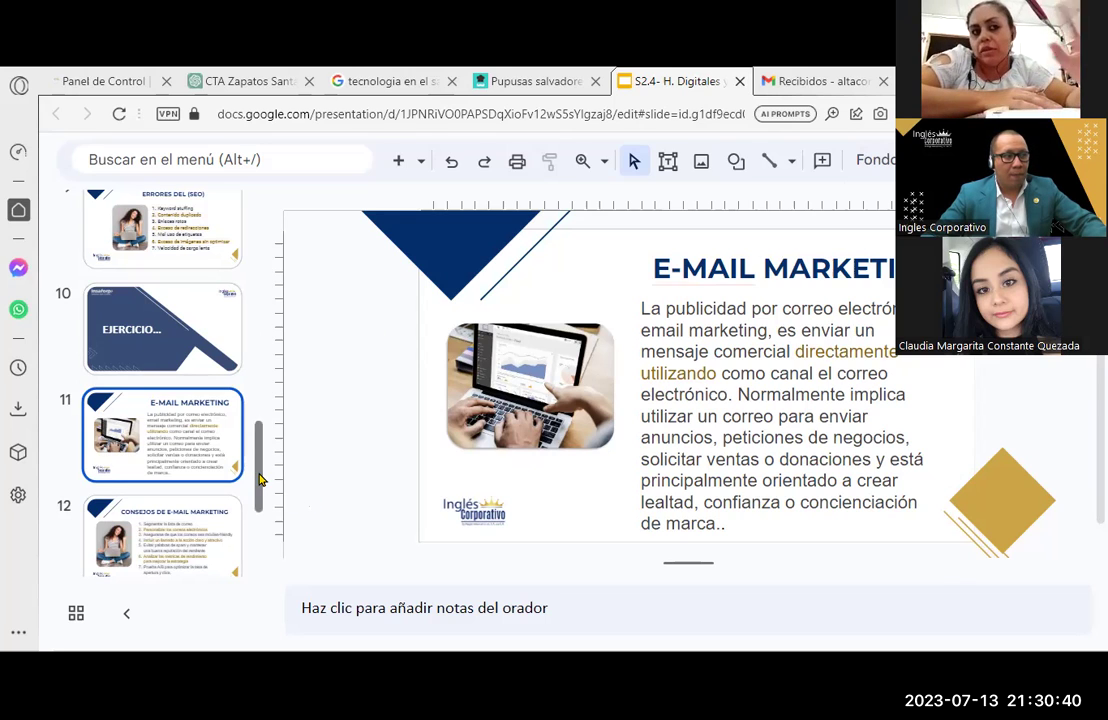
Scroll the slide filmstrip, then switch to the blank Gmail new-message draft
drag(258, 481, 281, 530)
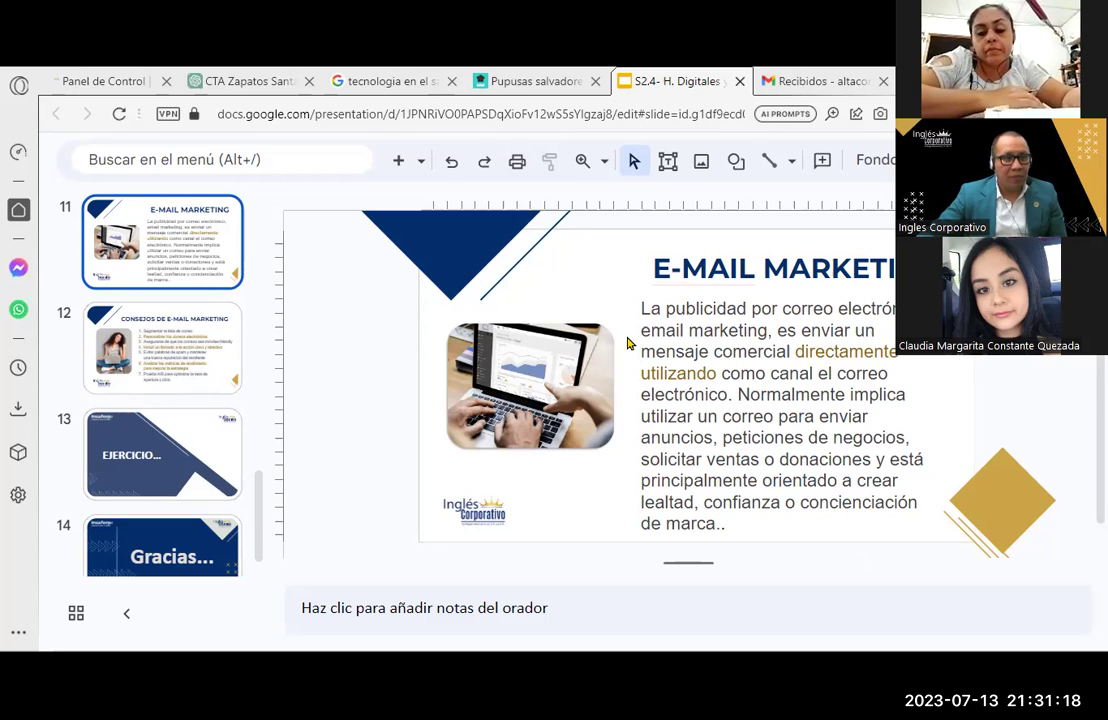
click(800, 81)
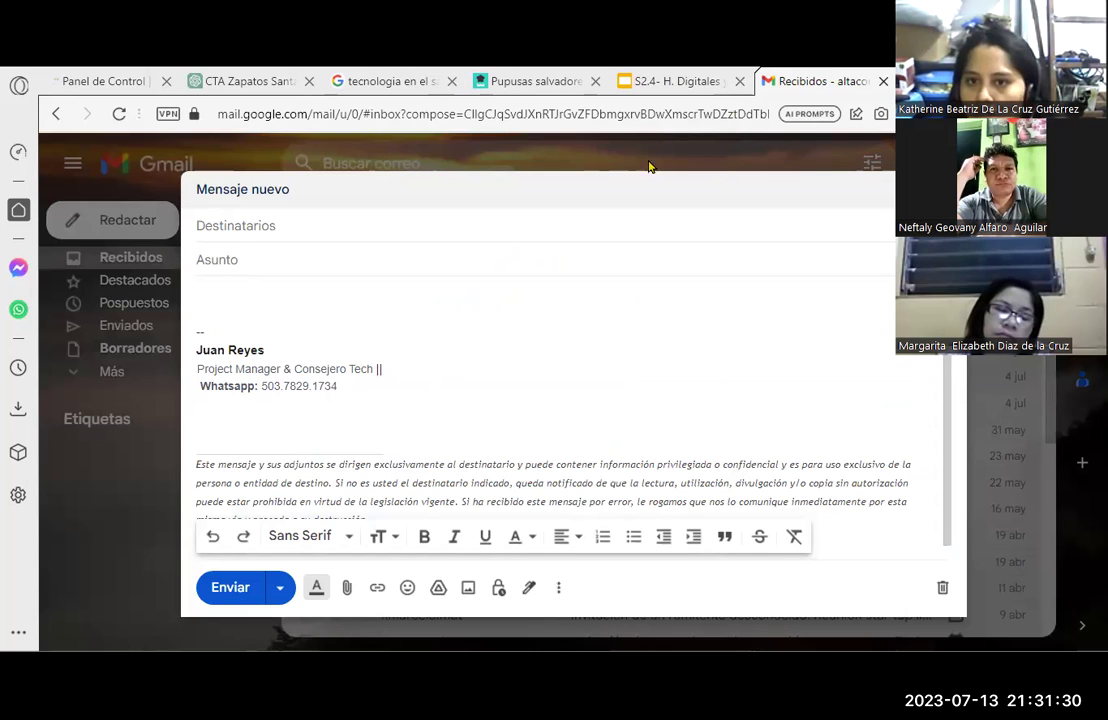
Close the pupusas recipe tab and check the CTA Zapatos, search, deck and Gmail tabs
click(577, 81)
click(595, 81)
click(265, 81)
click(470, 81)
click(600, 81)
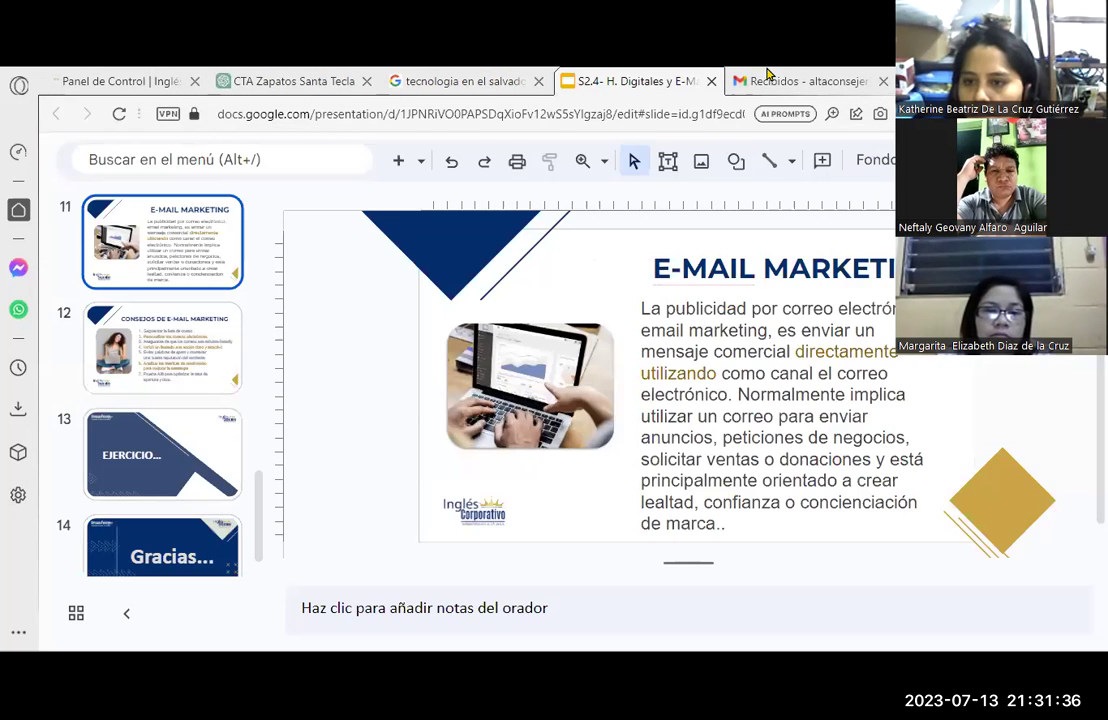
click(785, 81)
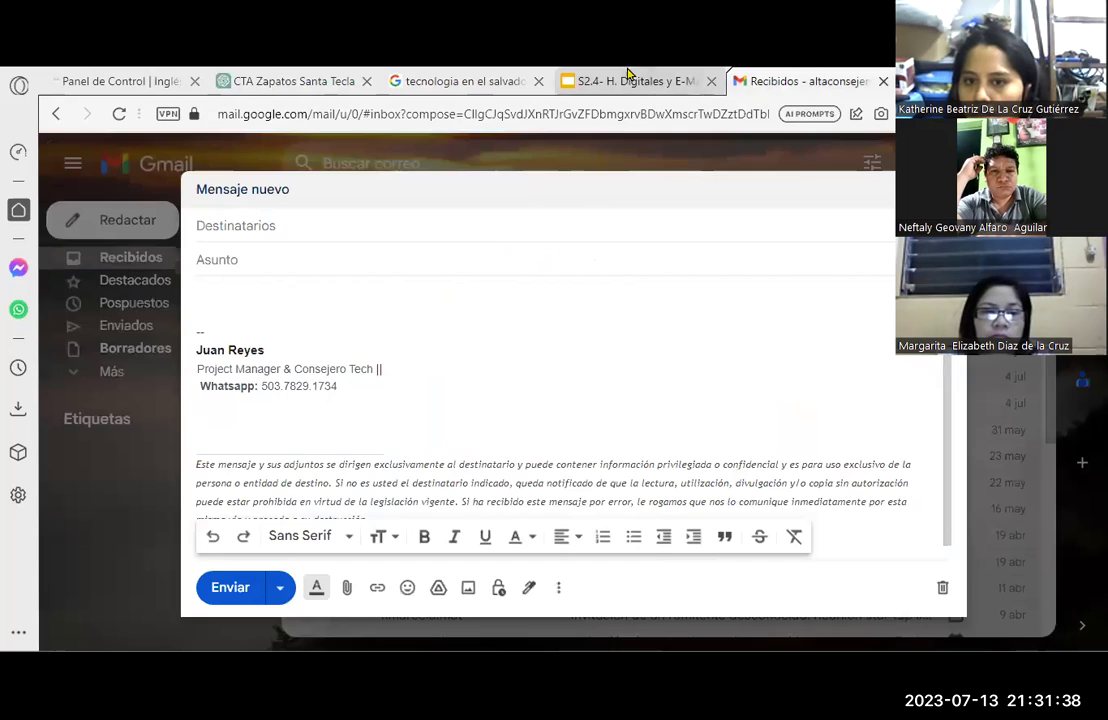
click(626, 81)
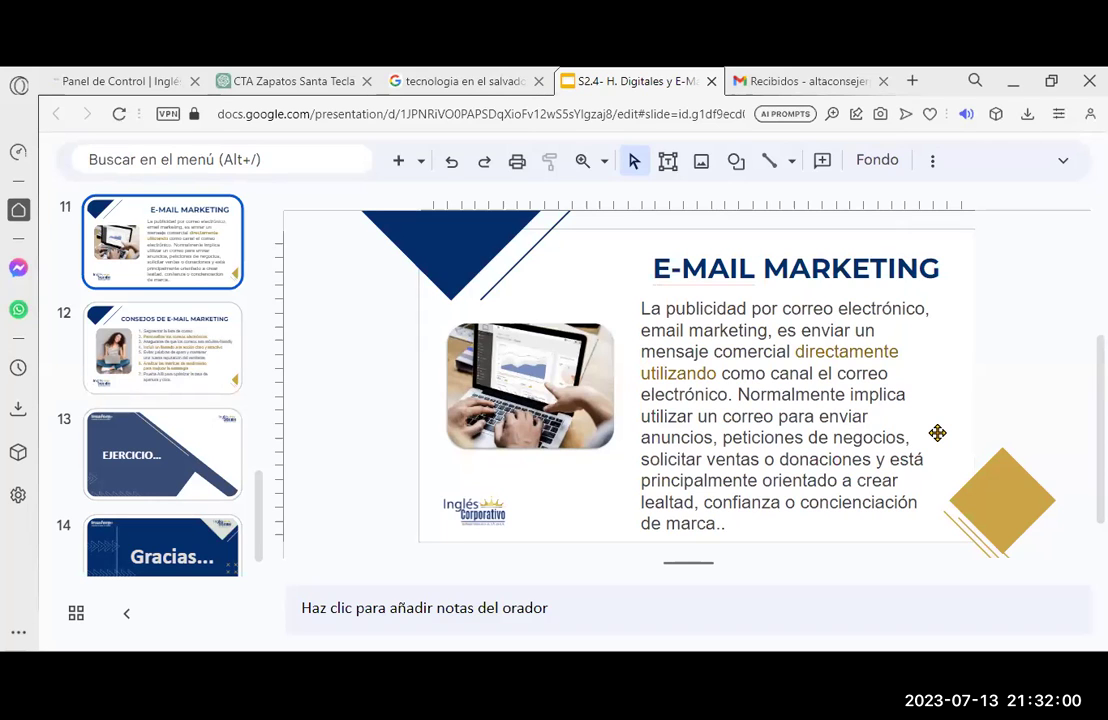
View the CONSEJOS DE E-MAIL MARKETING slide, then return to the Gmail draft's recipient field
click(124, 307)
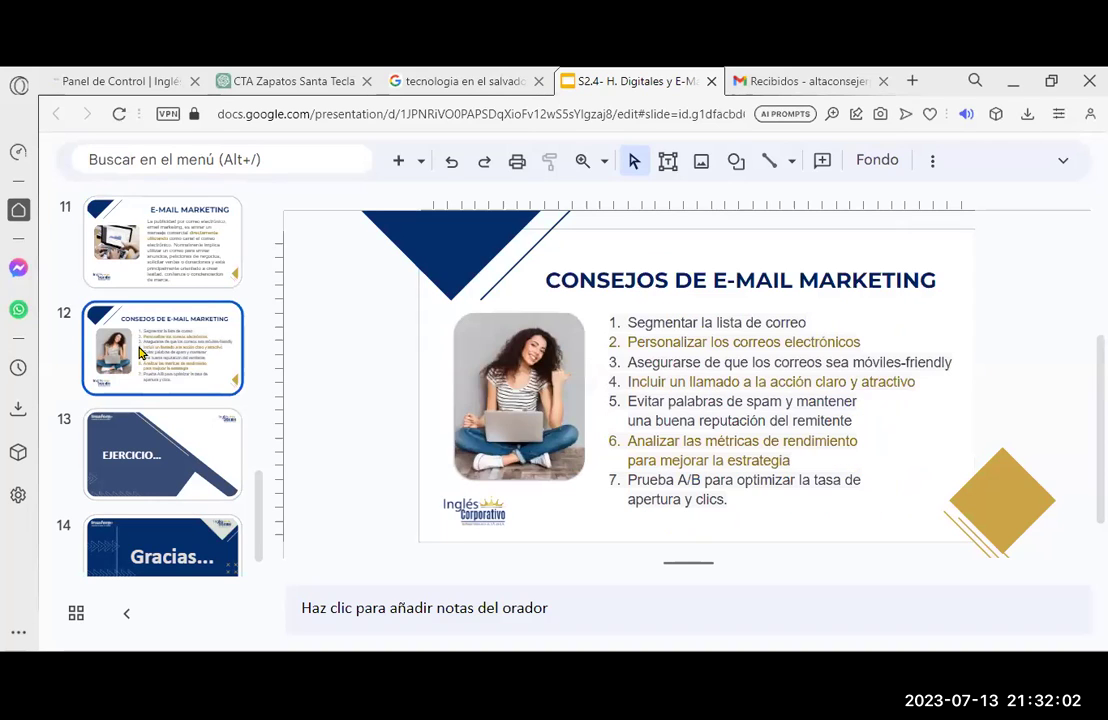
click(453, 80)
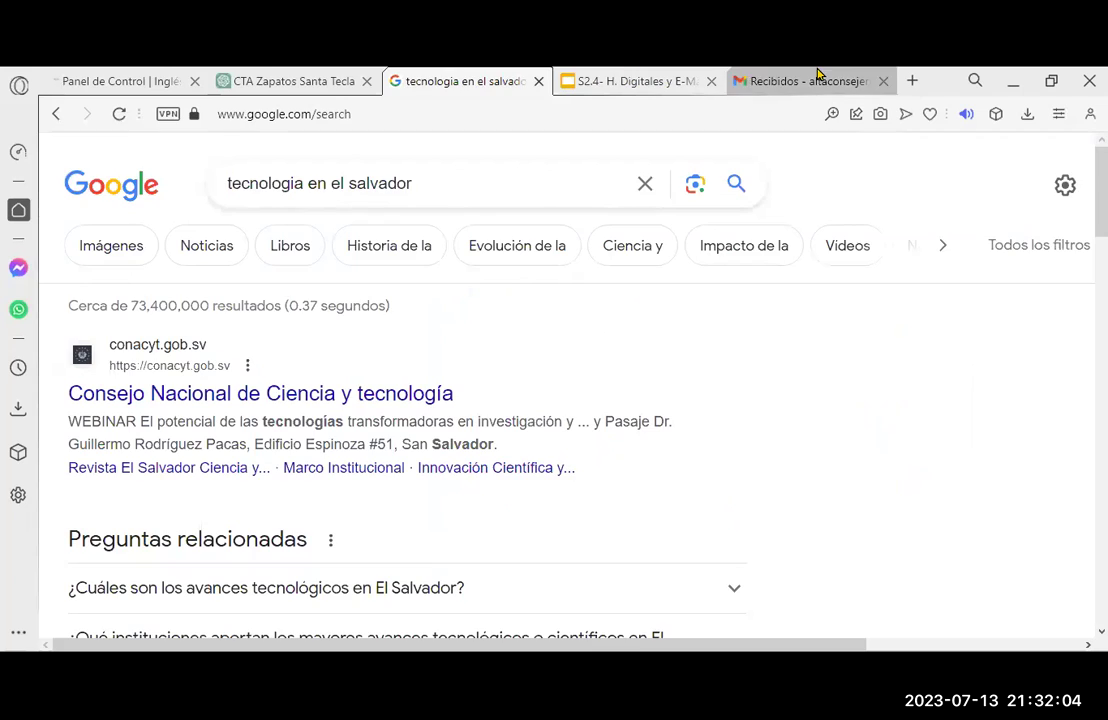
click(812, 80)
click(228, 224)
click(290, 259)
Address the draft to the client's e-mail address
click(264, 215)
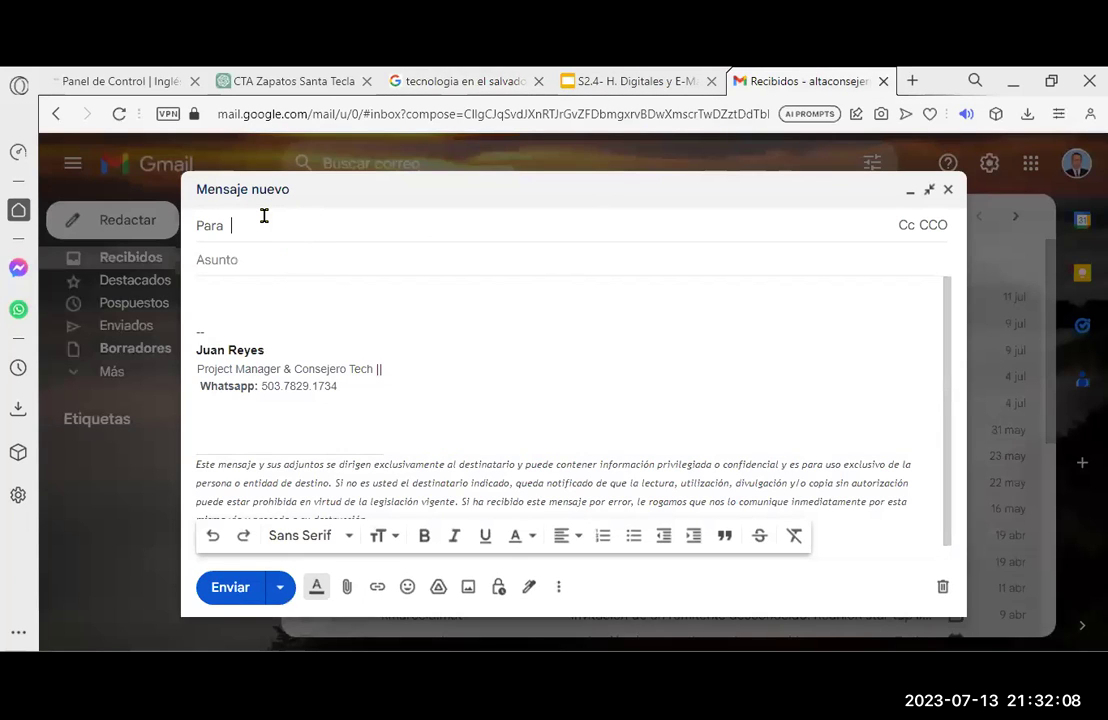
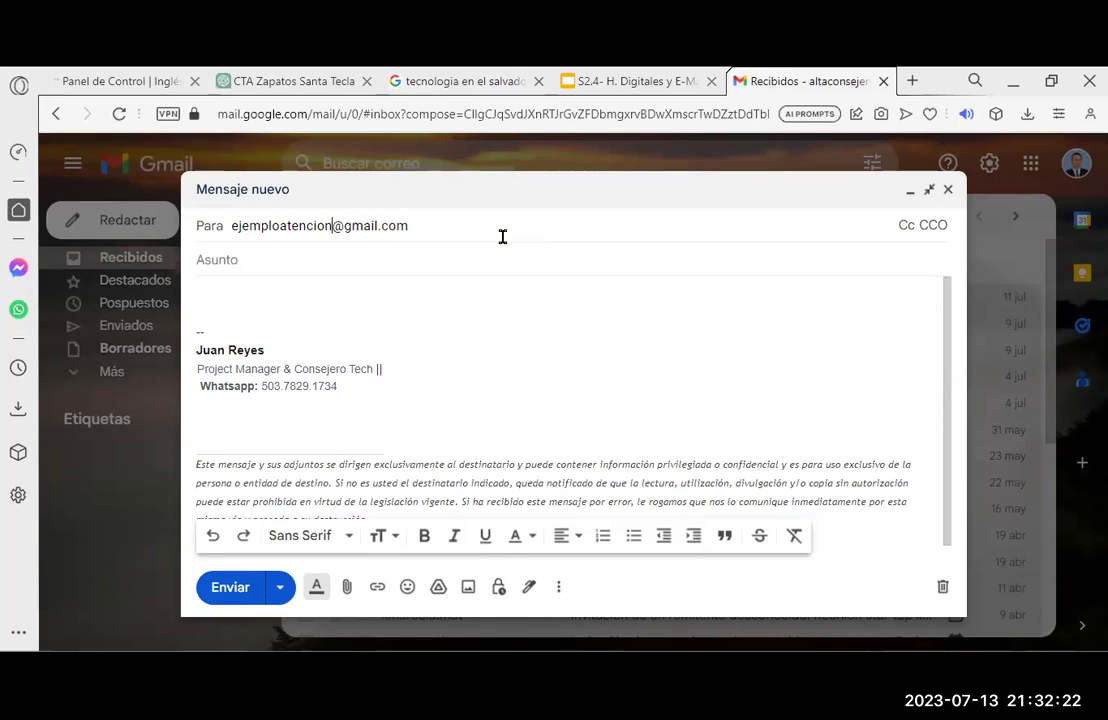
key(Return)
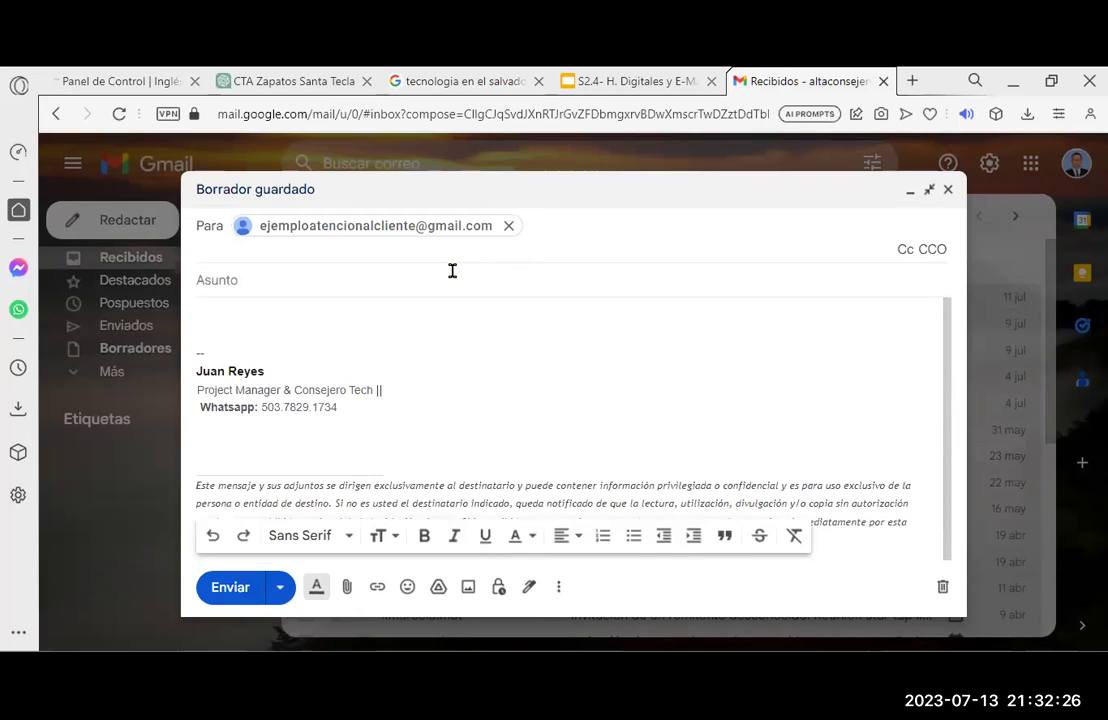
Enter the subject 'Solicitando Audiencia Informativa- Problema con Clientes', fixing the Auditencia misspelling
click(452, 270)
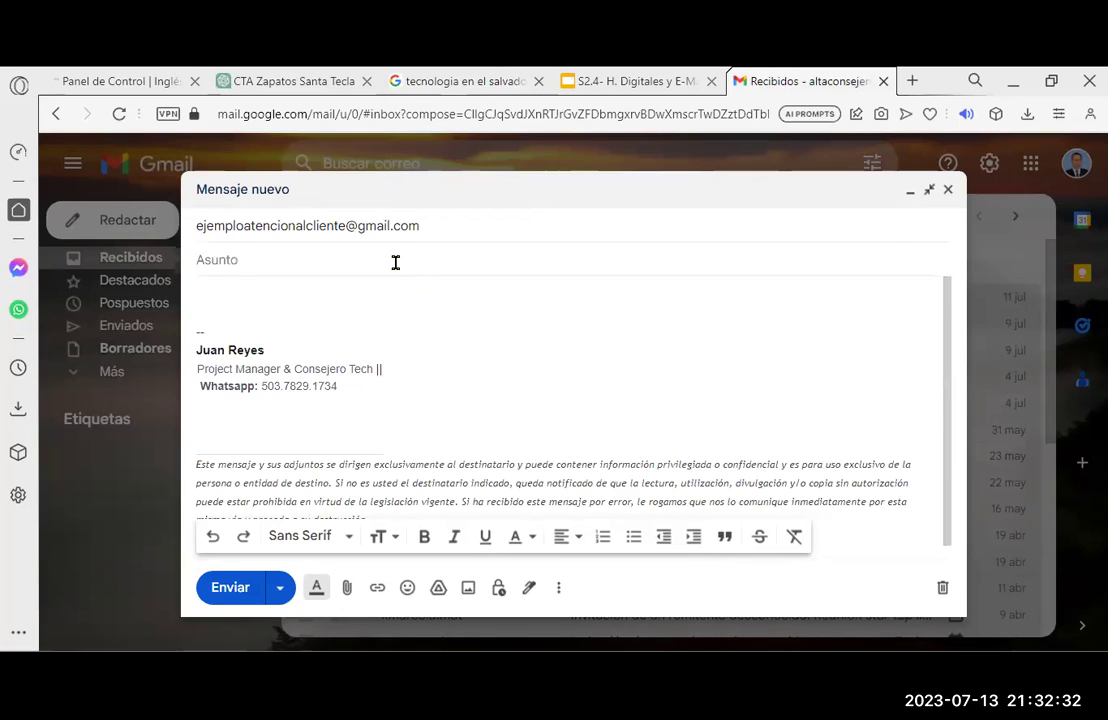
text(Sp)
key(BackSpace)
text(olicitando Auditencia Informativa)
double_click(302, 257)
right_click(302, 257)
click(376, 290)
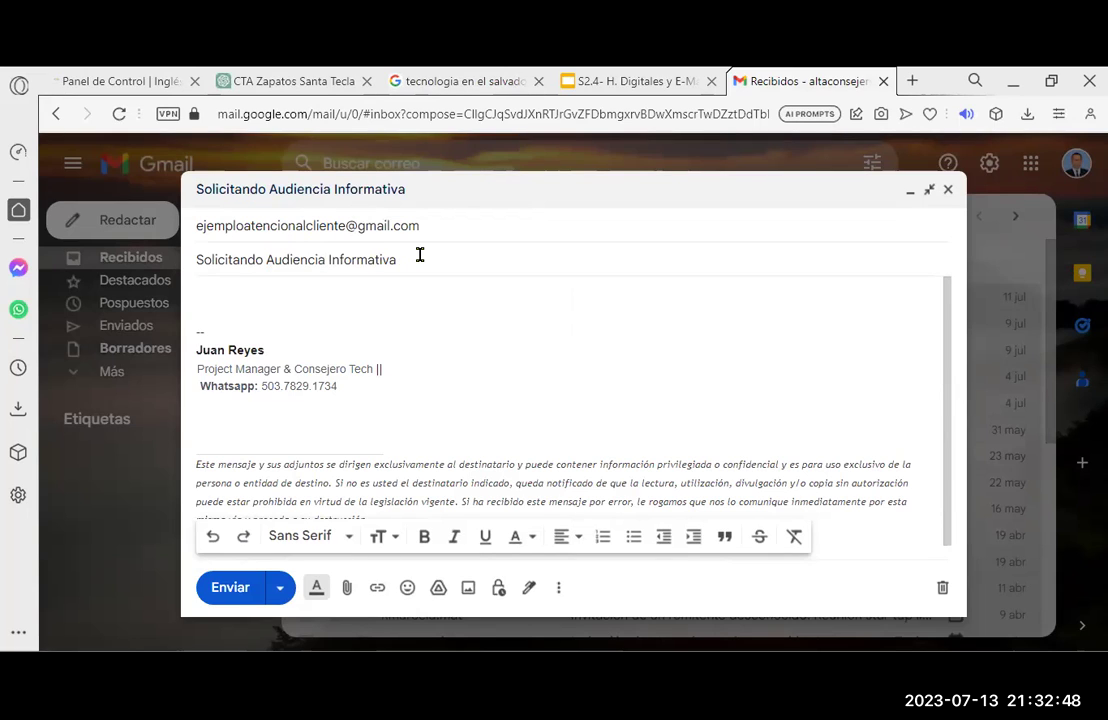
text(- )
text(Problema con Clientes)
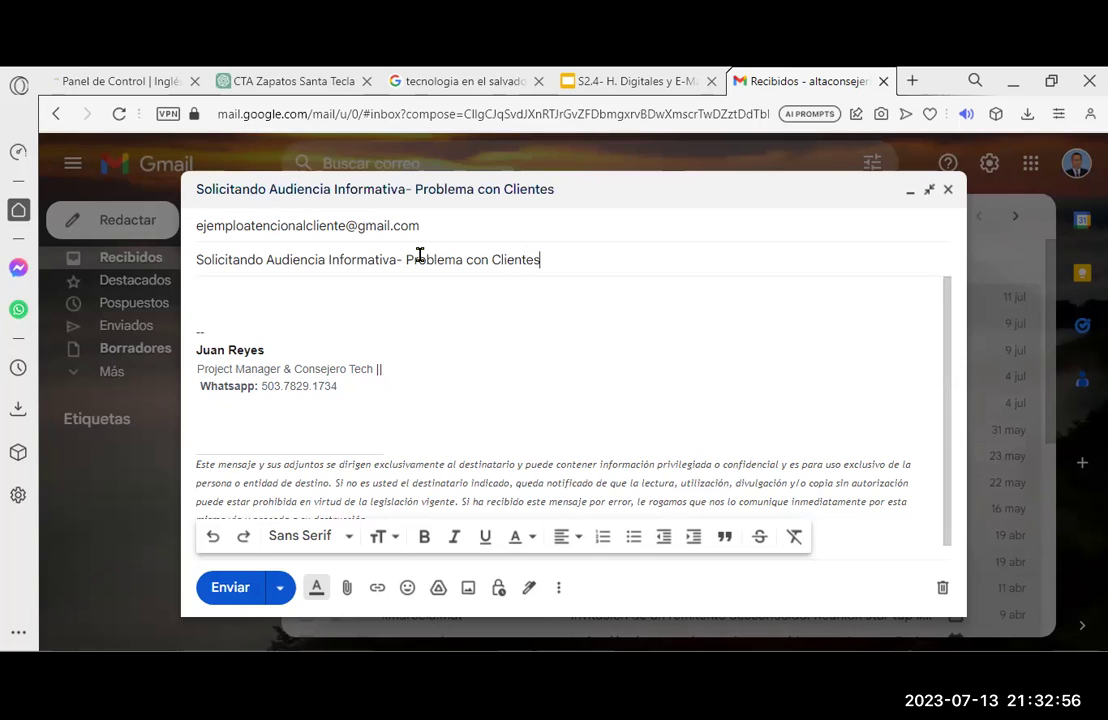
click(317, 295)
Write the opening 'Buenas tardes' and 'Estimada.' lines at the top of the body
key(Return)
key(Return)
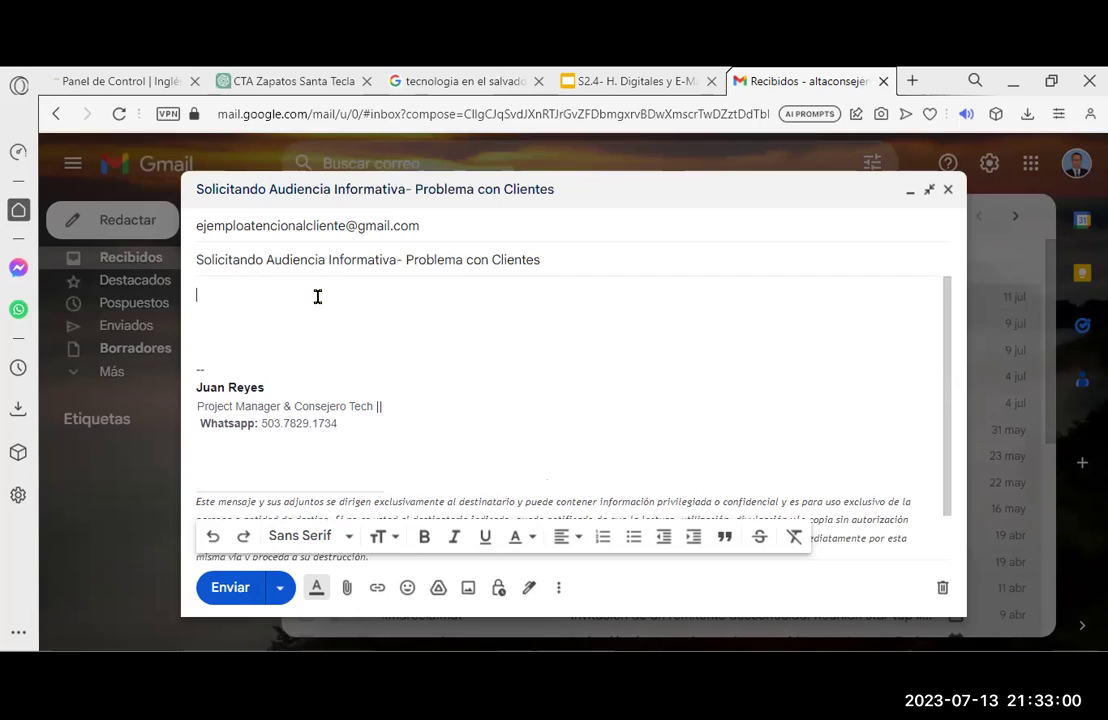
text(Bu)
key(BackSpace)
key(BackSpace)
text(BUe)
key(BackSpace)
key(BackSpace)
text(uenas tare)
key(BackSpace)
text(des)
key(Return)
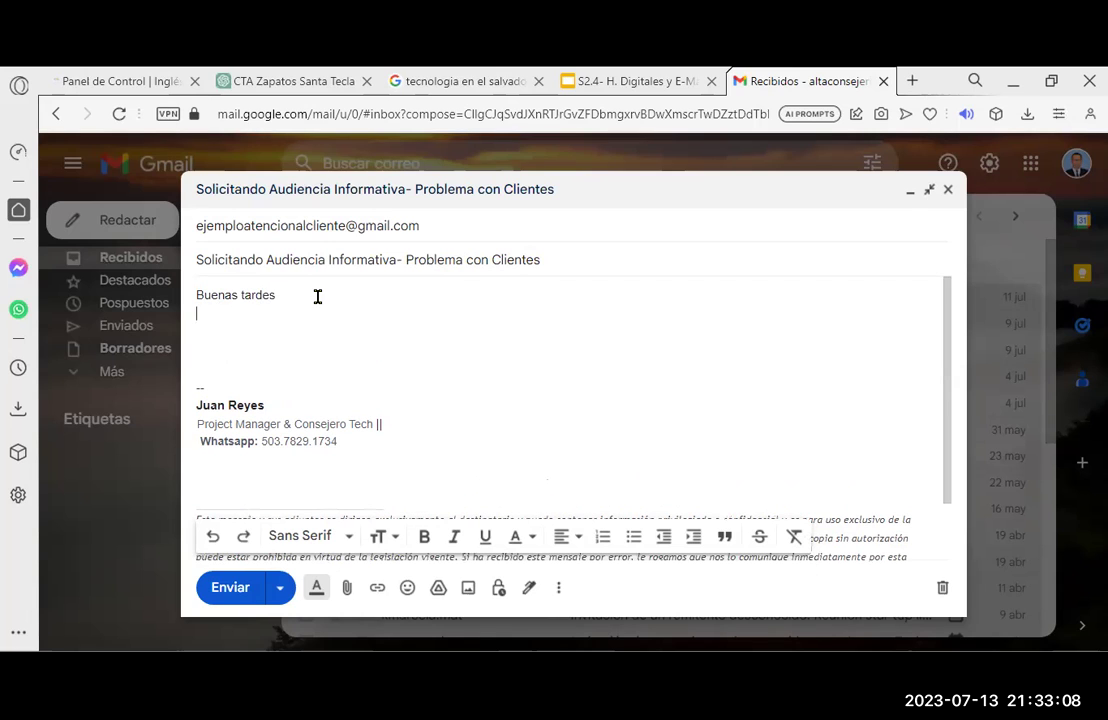
text(timada.)
key(Return)
Add the addressee line with the recipient's name, correcting 'Licd.' to 'Licda.'
text(Licd)
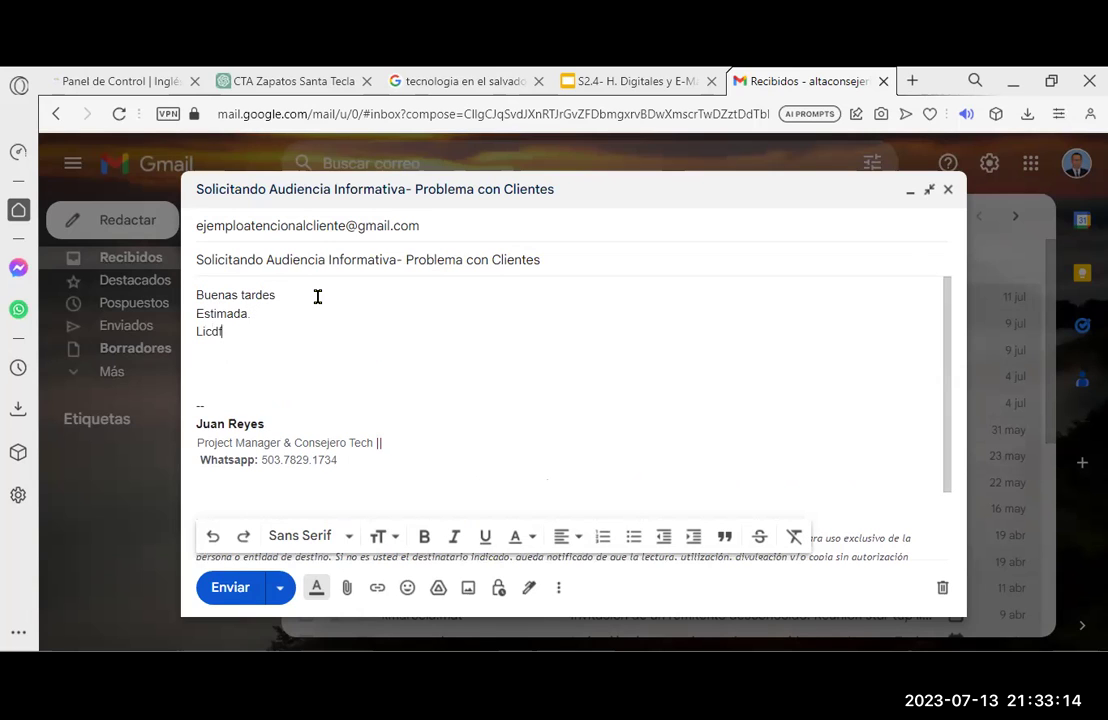
text(. Lo)
key(BackSpace)
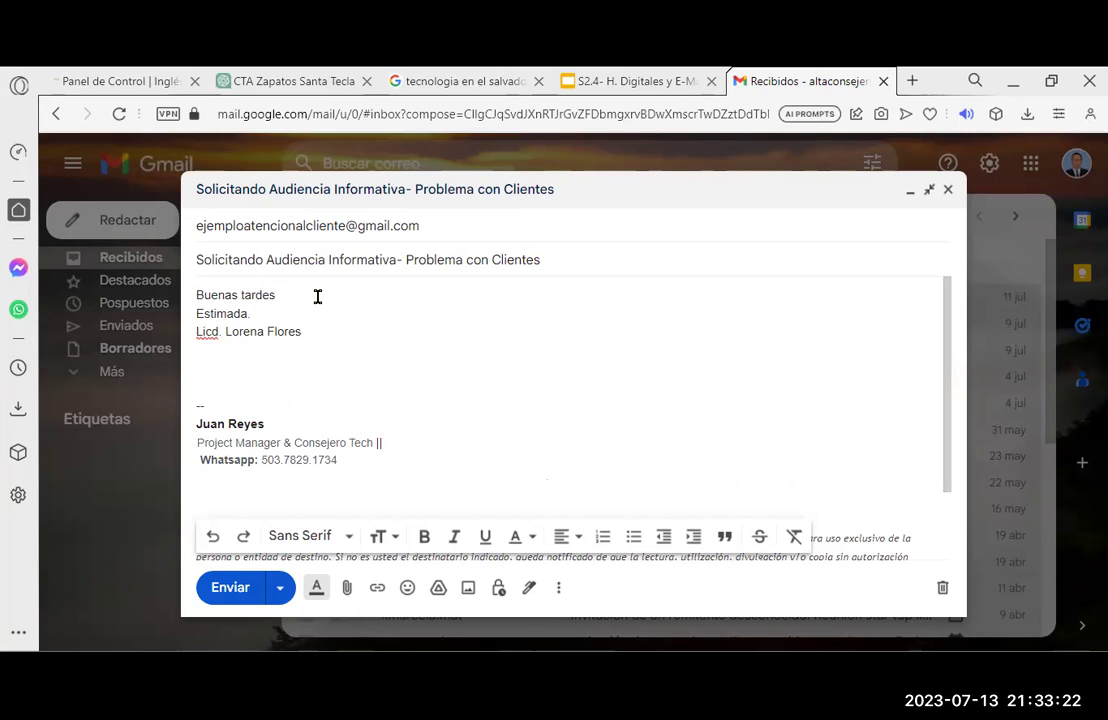
click(227, 331)
key(BackSpace)
text(a)
text(.)
click(358, 326)
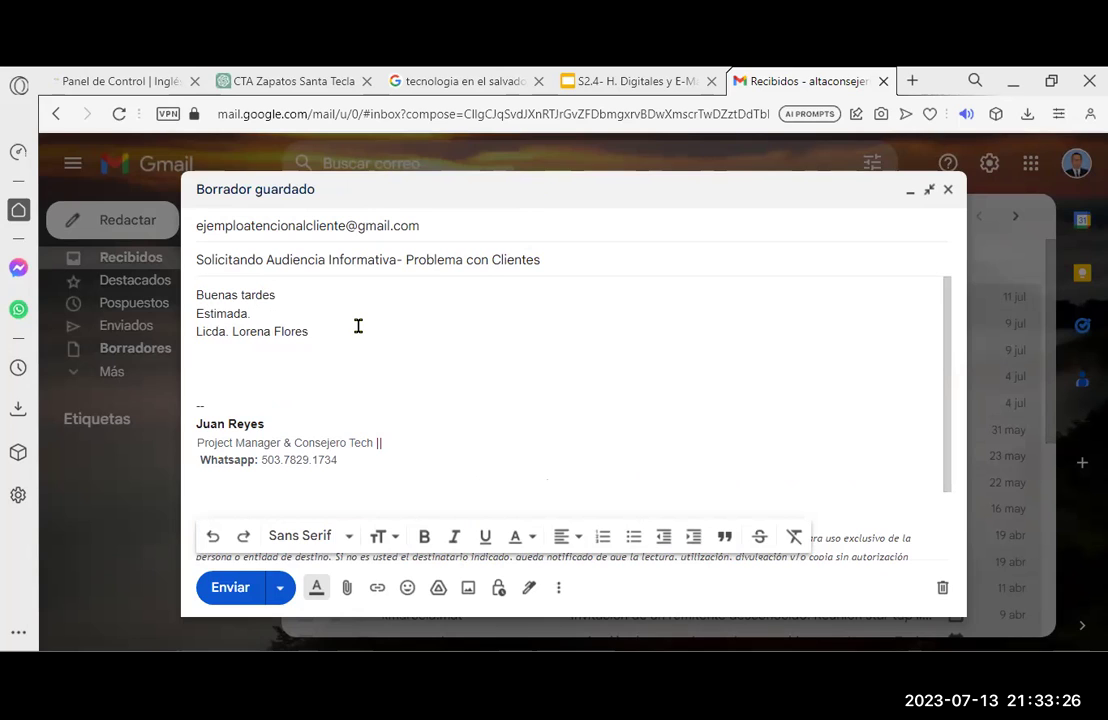
Add 'Directora de Negocios' and 'Empresas Unidas S.A de C.V' on lines below the name
key(Return)
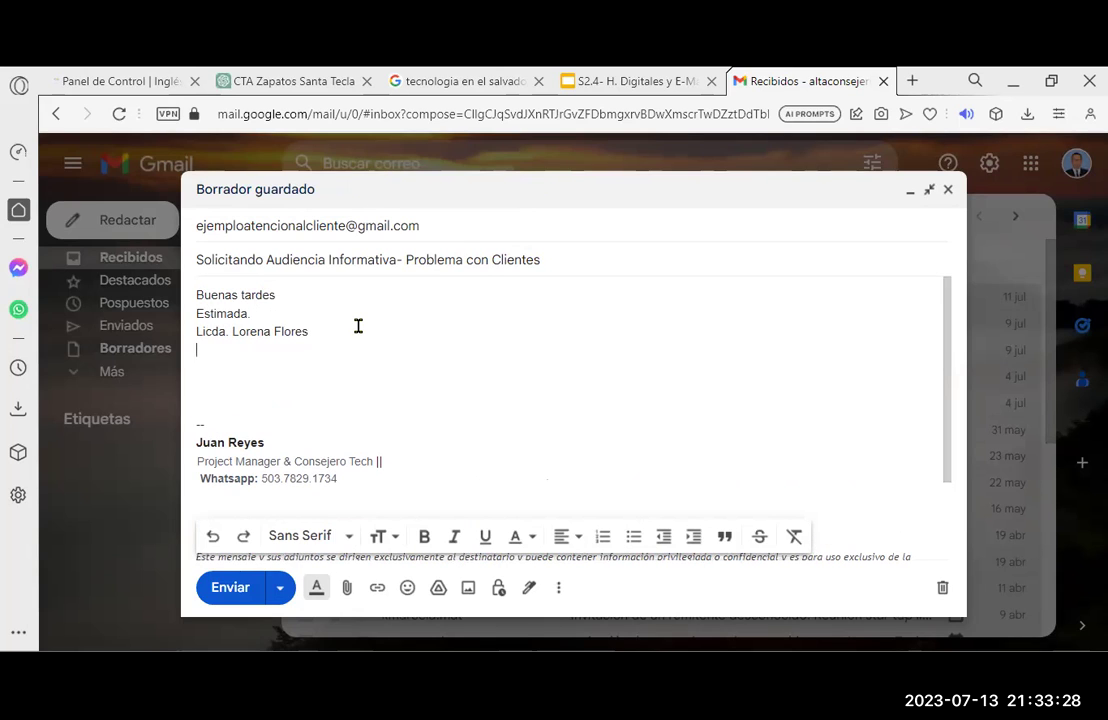
text(Direct)
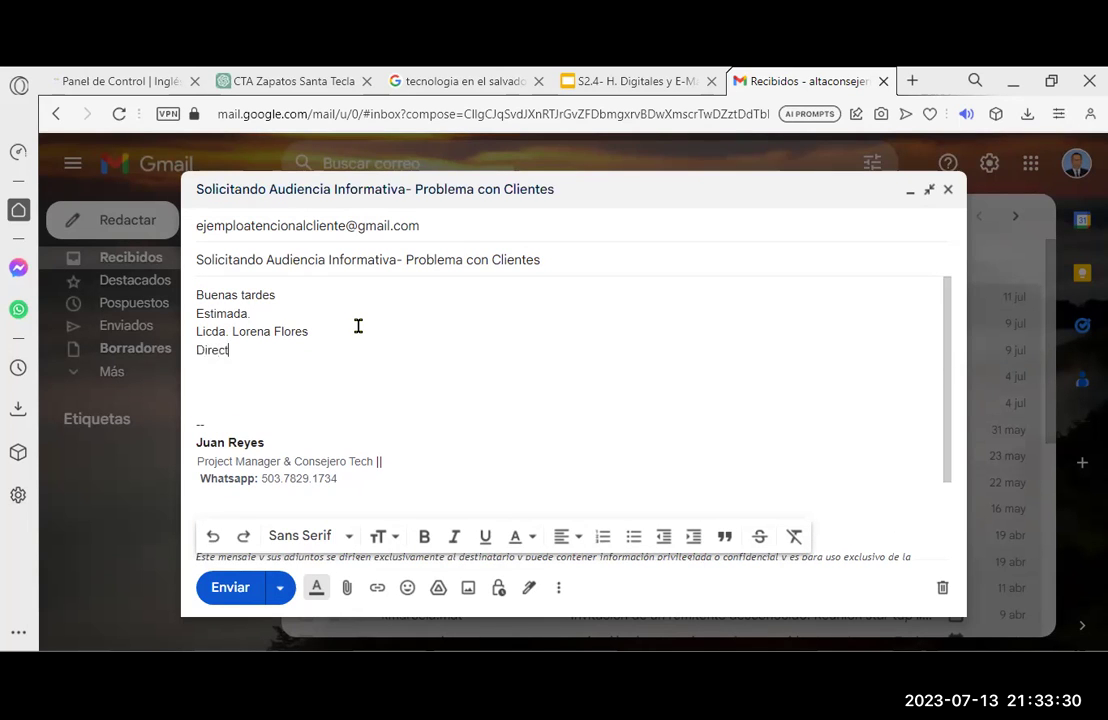
text(ora d)
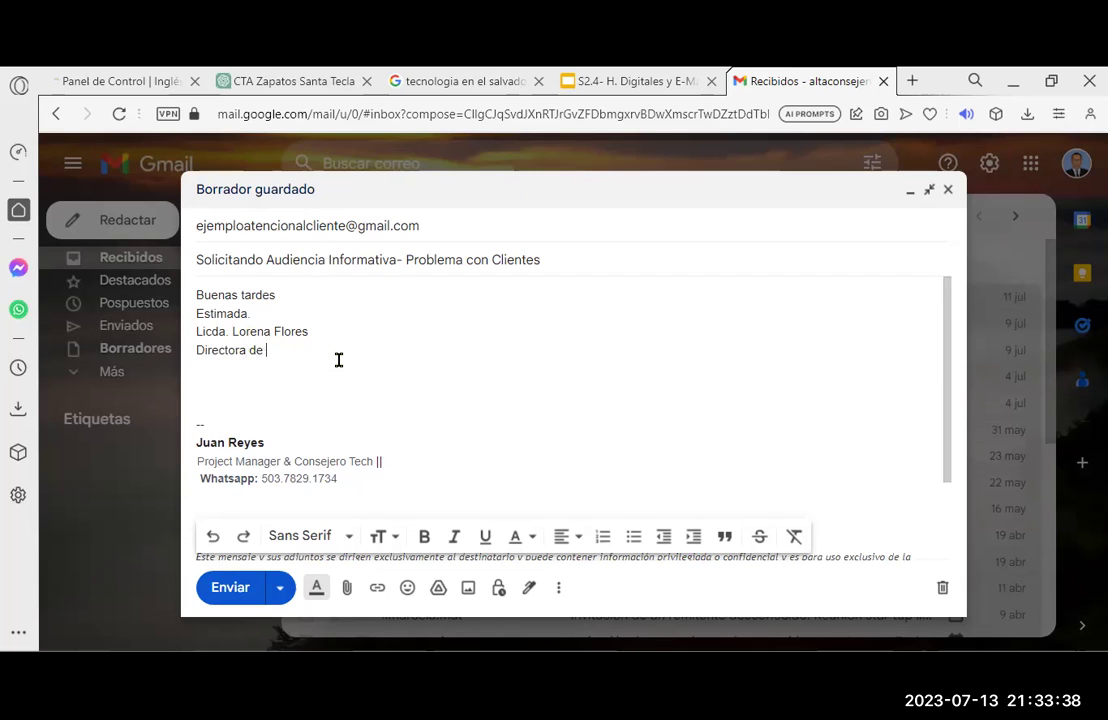
text(egoi)
key(BackSpace)
text(co)
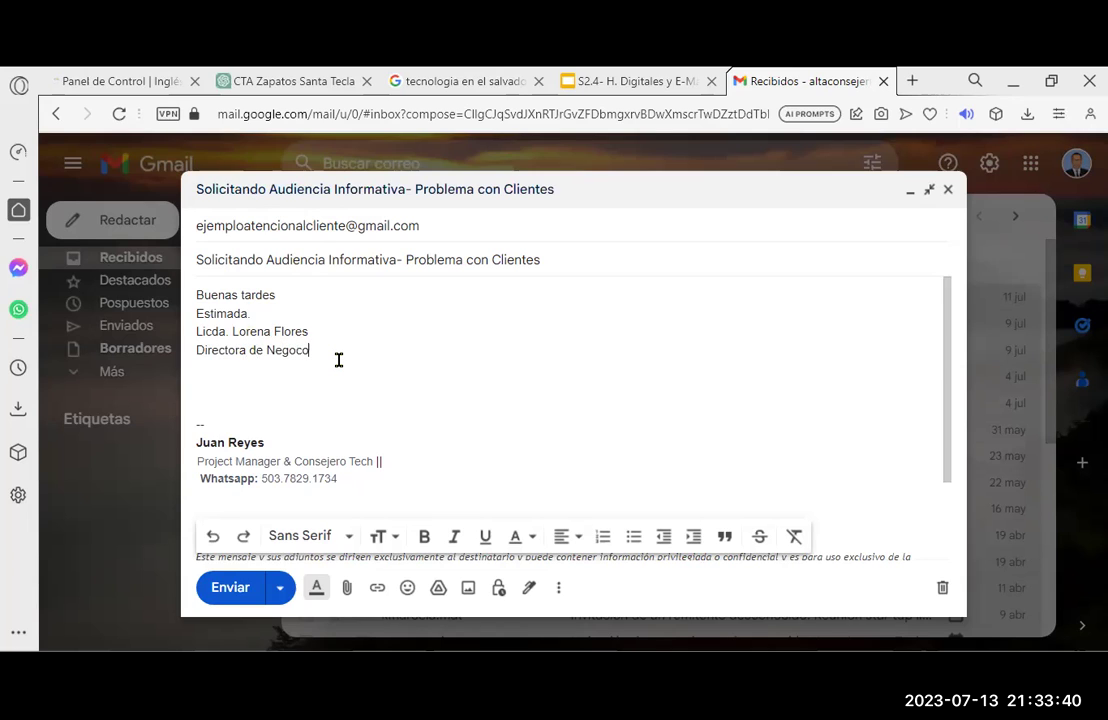
key(BackSpace)
text(ios)
key(Return)
text(Empresa)
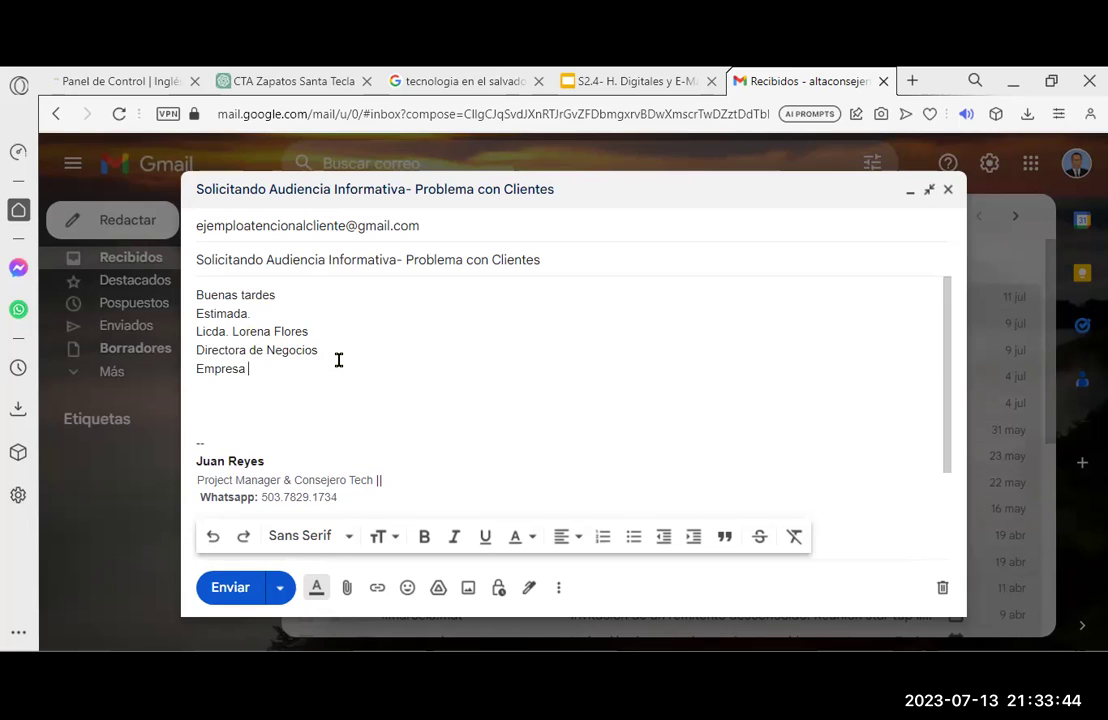
text(s Unidas )
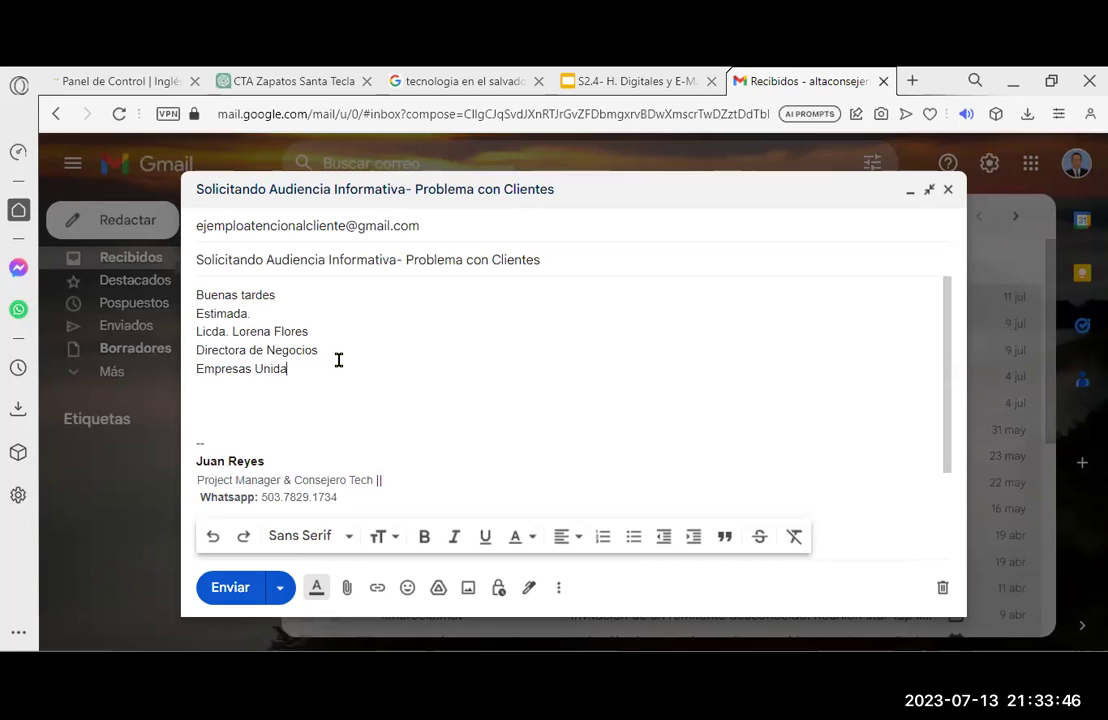
text(S)
text(.A)
key(BackSpace)
Cut the greeting lines below the address block so the body opens with the Licda. line
drag(247, 314, 188, 299)
key(ctrl+c)
right_click(213, 290)
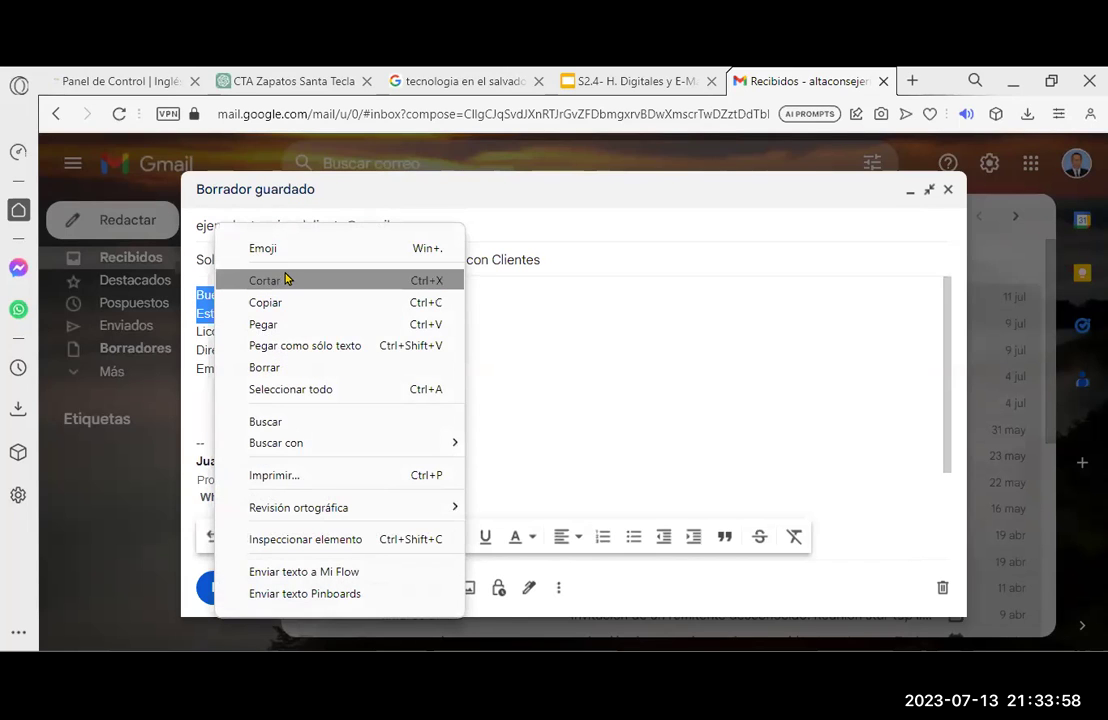
click(285, 280)
click(256, 380)
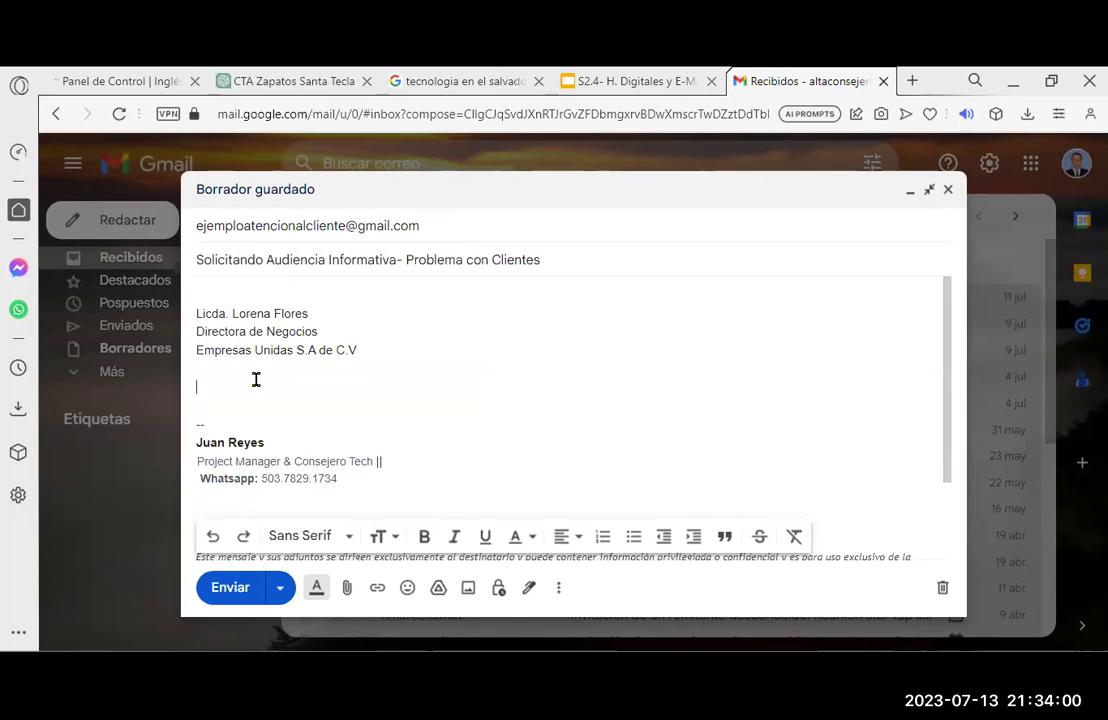
key(ctrl+v)
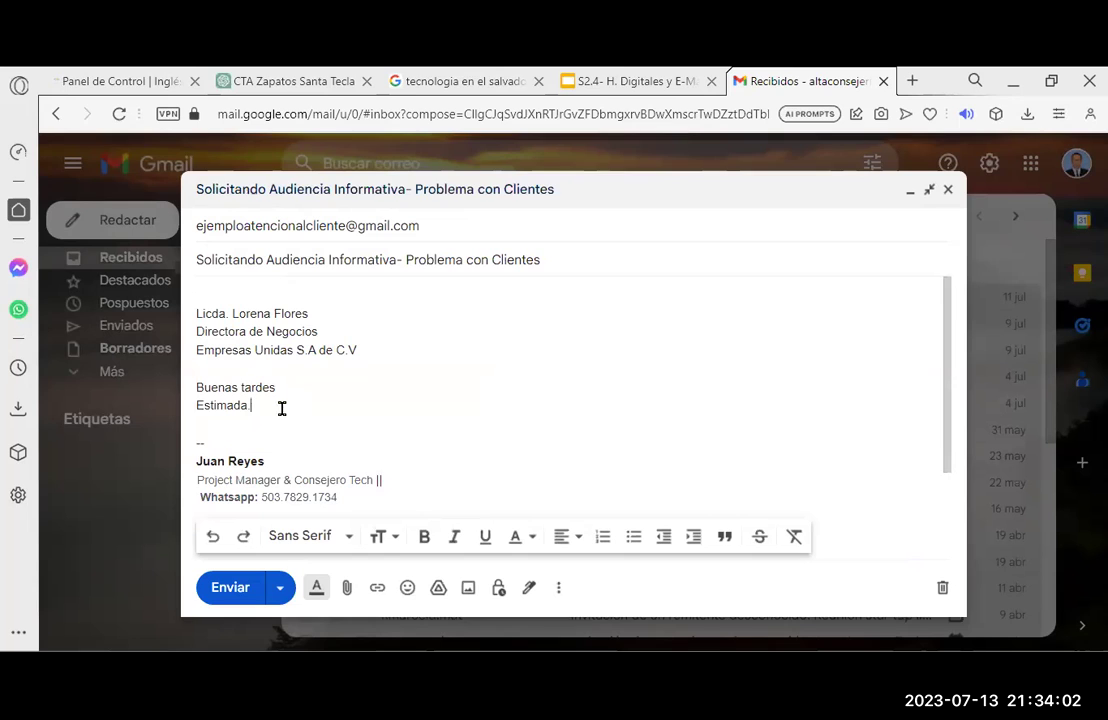
click(262, 294)
key(Delete)
click(199, 295)
key(Delete)
Delete the moved greeting lines and insert the recipient's middle name
drag(279, 388, 183, 375)
key(ctrl+x)
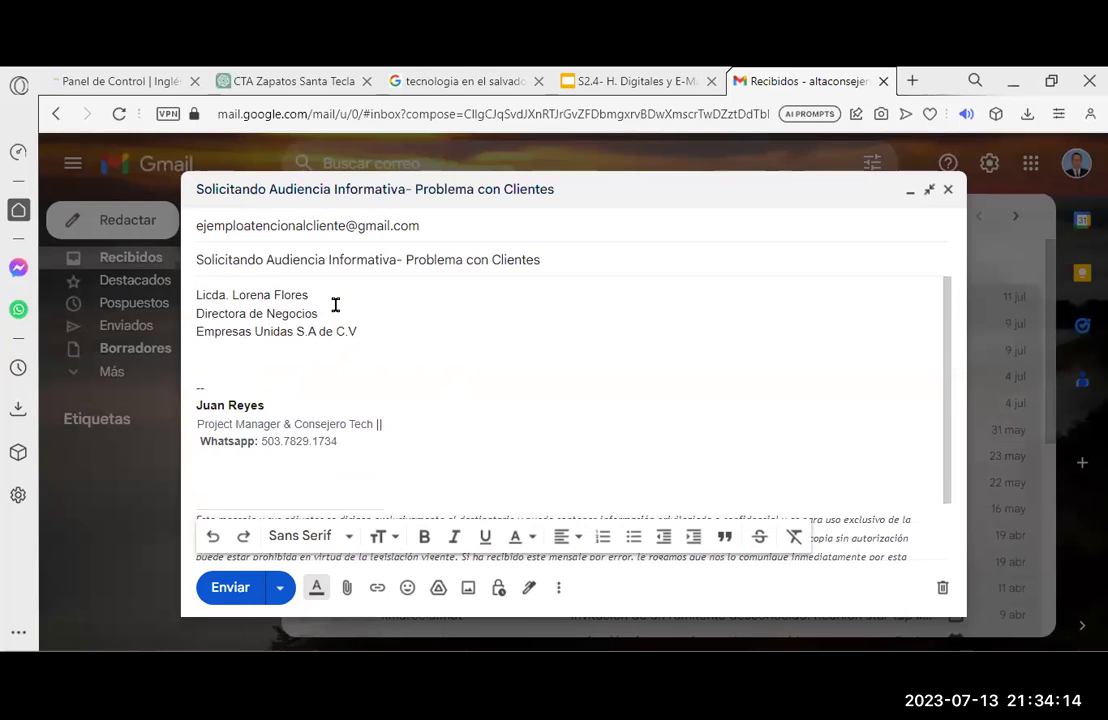
text(Maria)
Begin the greeting paragraph: a cordial greeting from the Sales Management of Empresa Modelo S.A de C.V
click(431, 328)
key(Return)
key(Return)
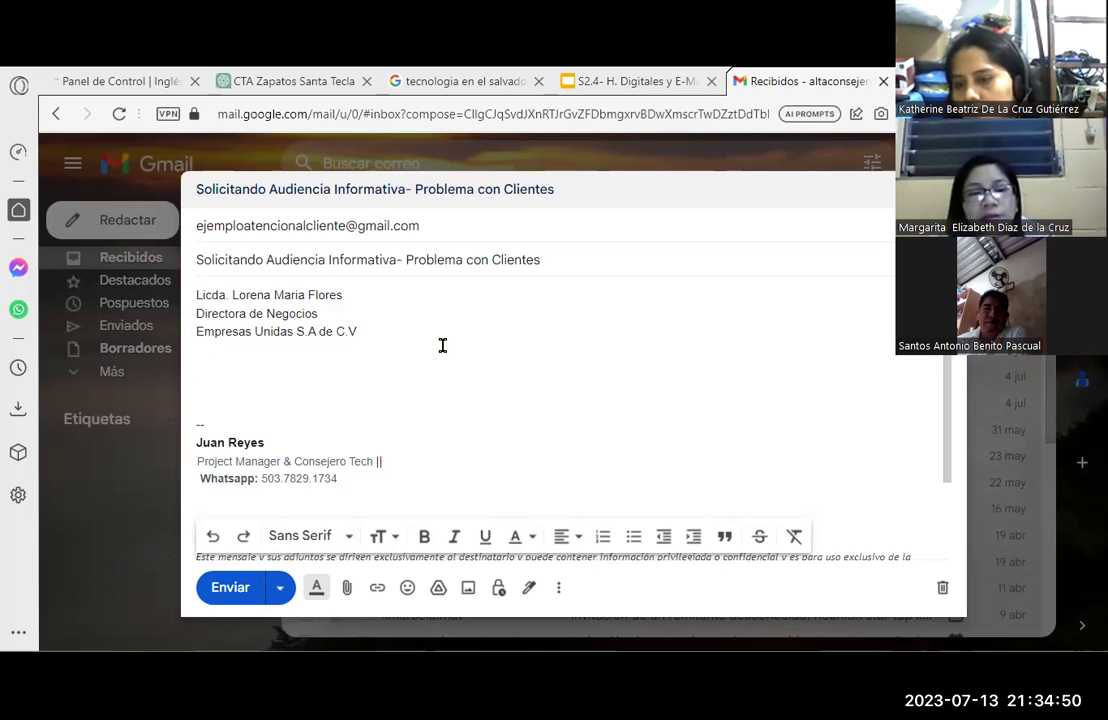
text(Reciba un)
key(Tab)
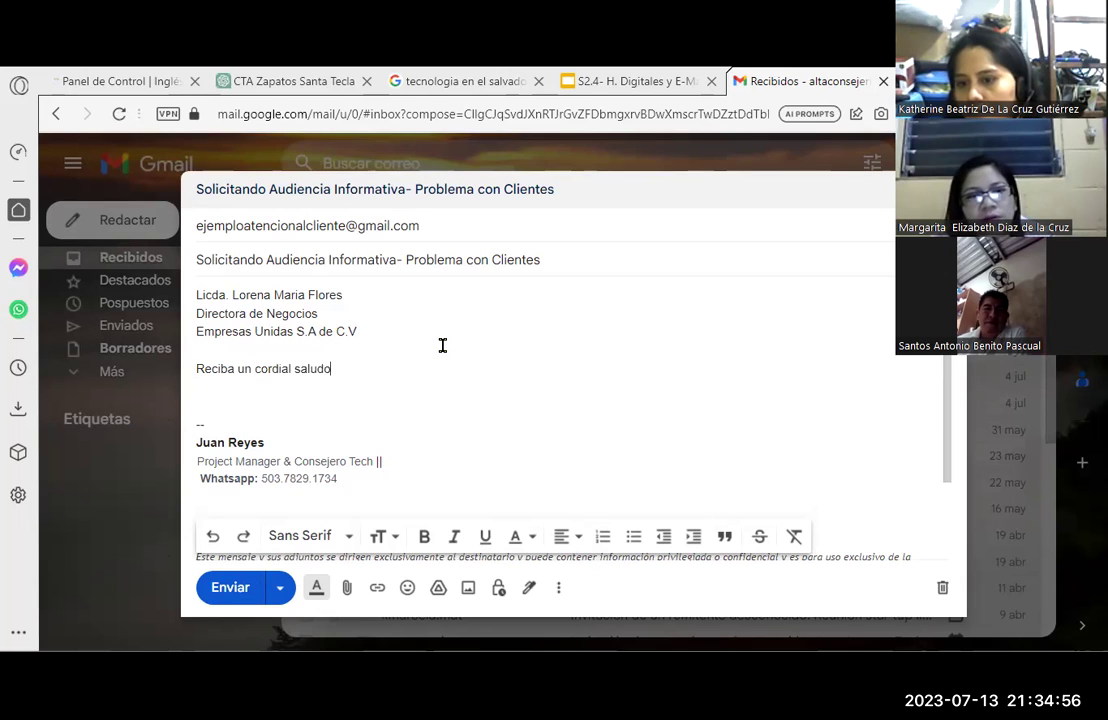
text(en )
text(mbr)
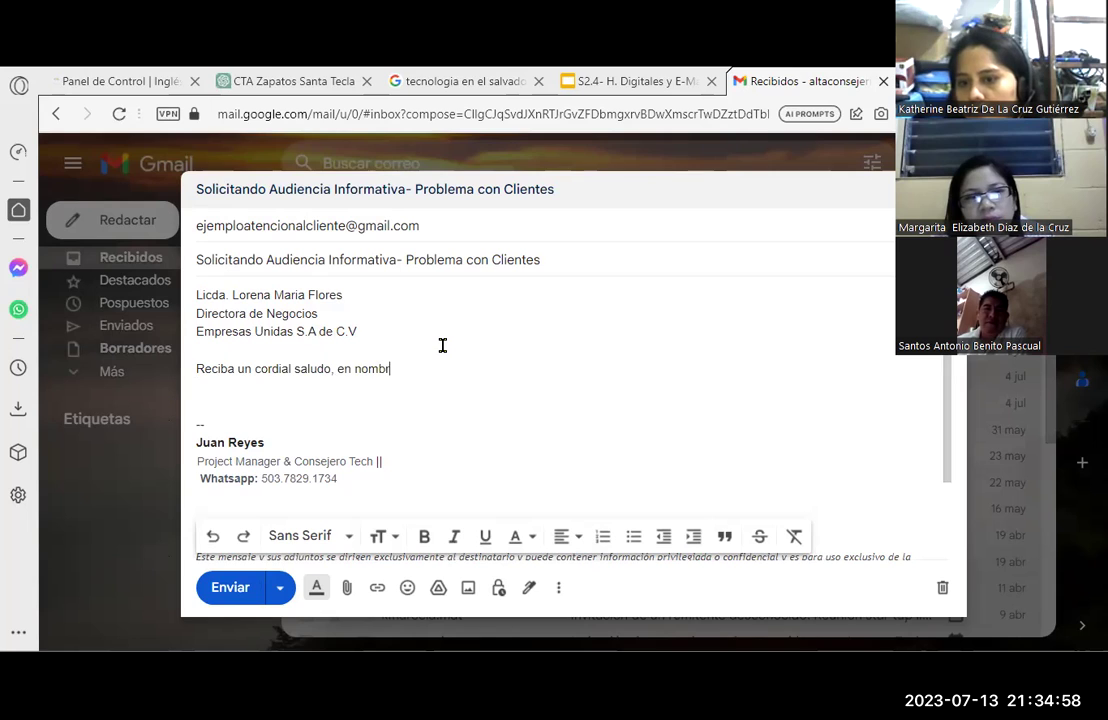
text( de l)
text(ere)
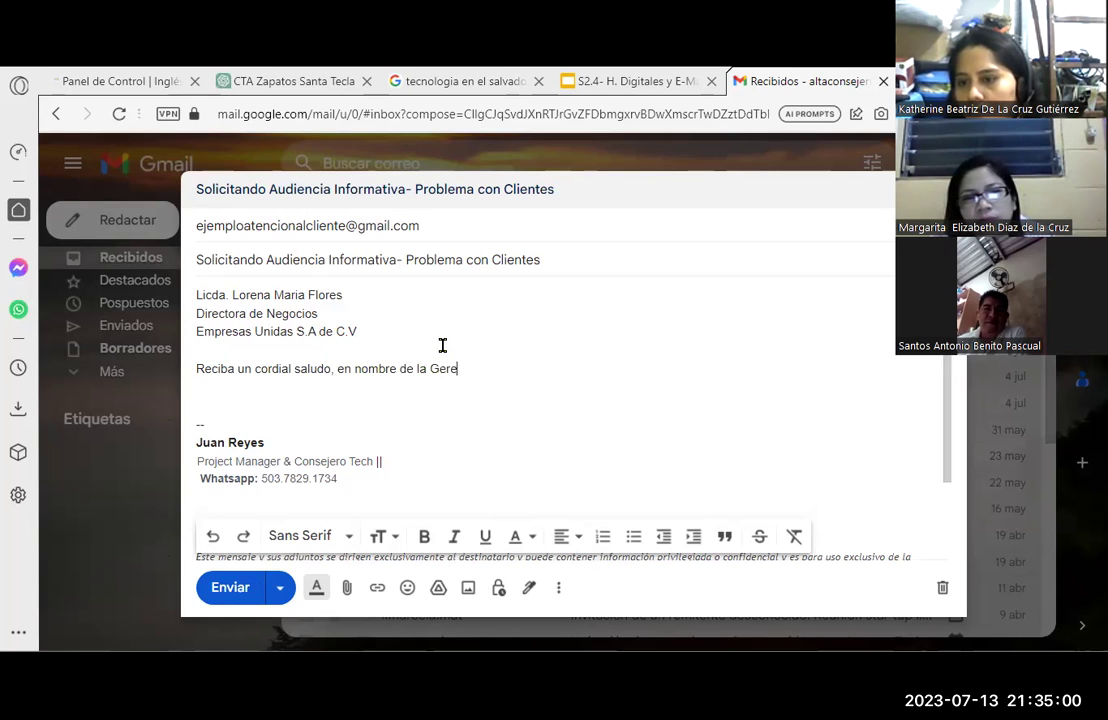
text(ncia de )
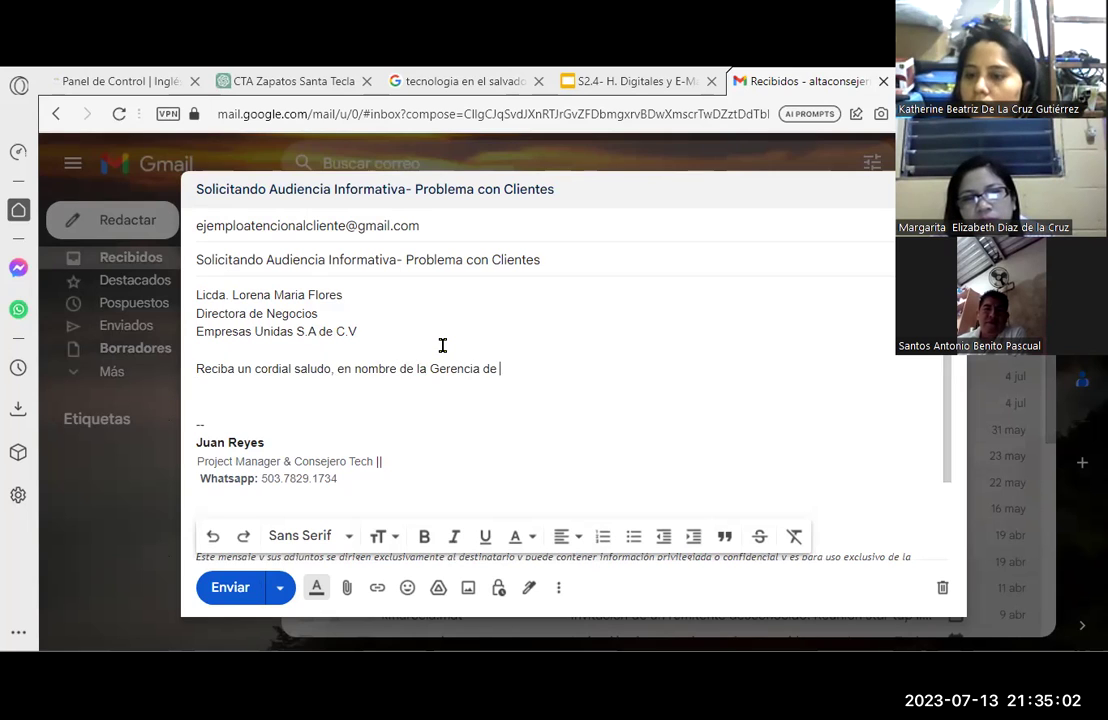
text(VBe)
key(BackSpace)
key(BackSpace)
text(entas de Empresa)
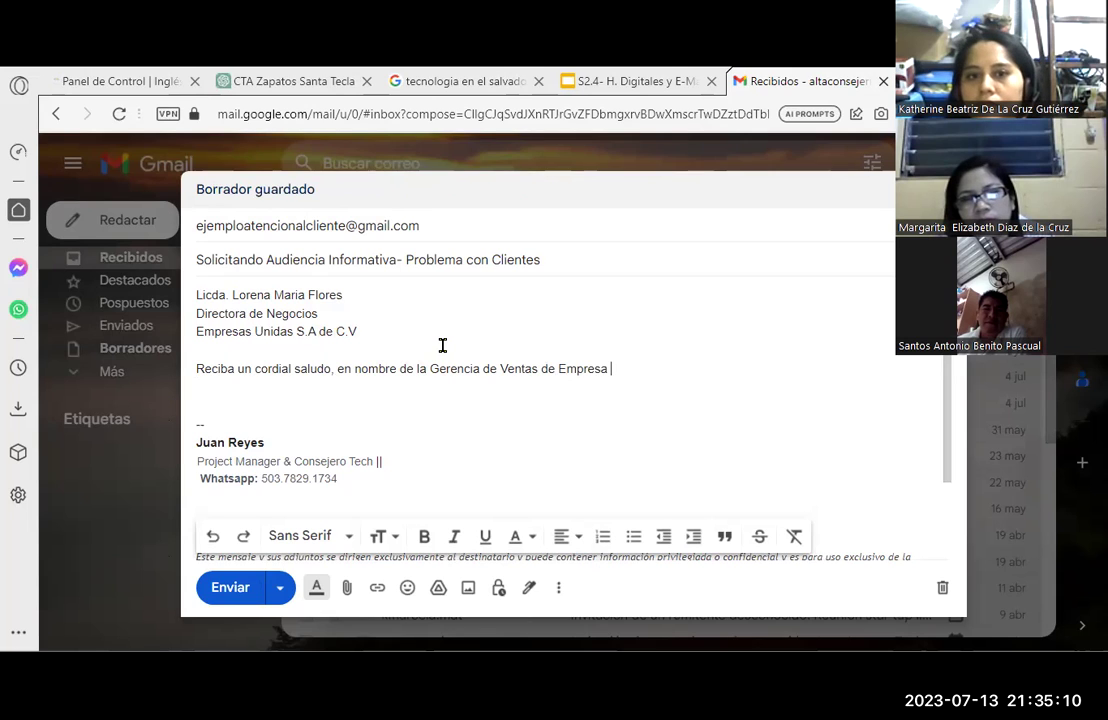
text(Modelo S.A)
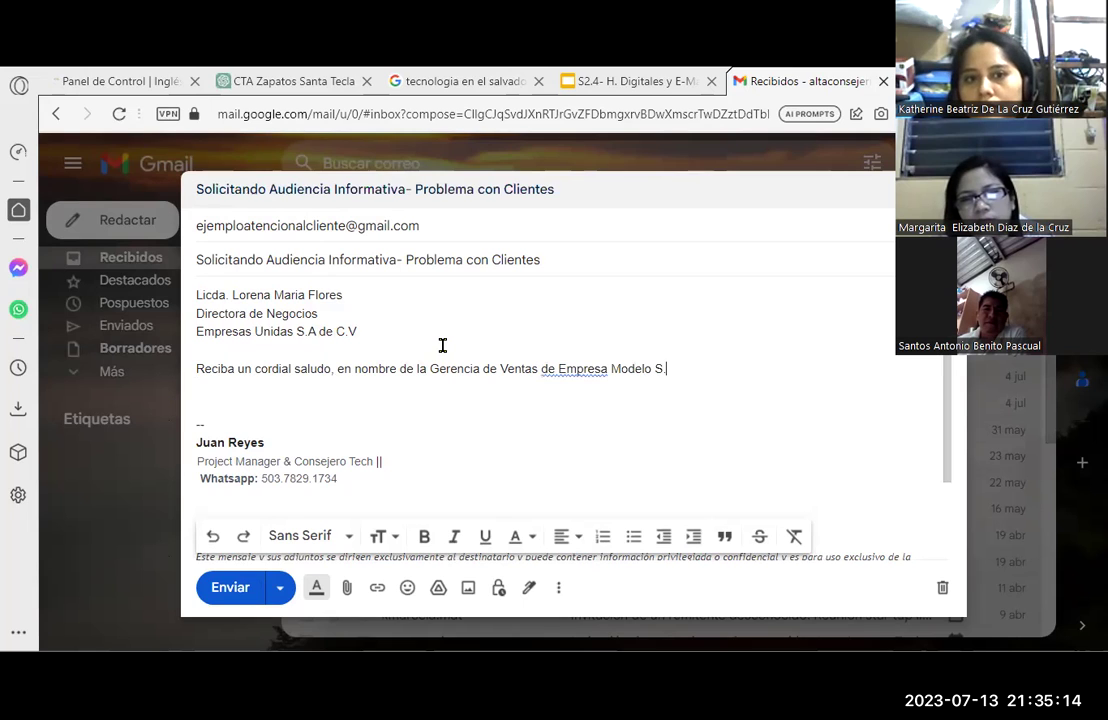
text( de C.)
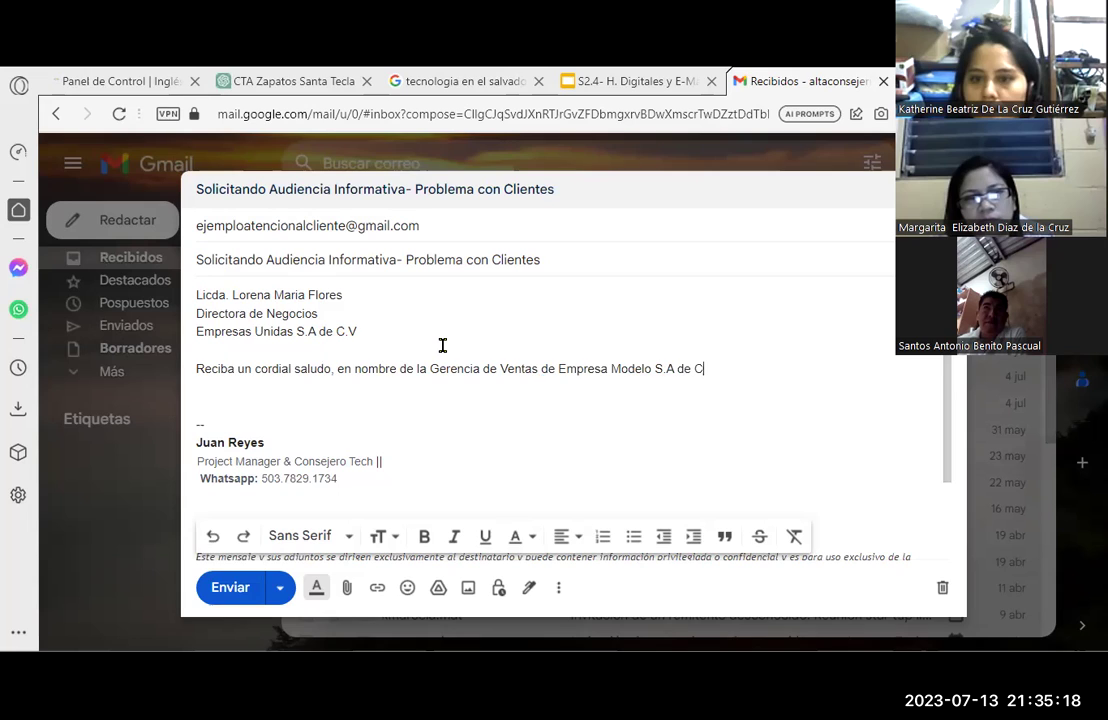
text(V)
text(. El)
key(BackSpace)
key(BackSpace)
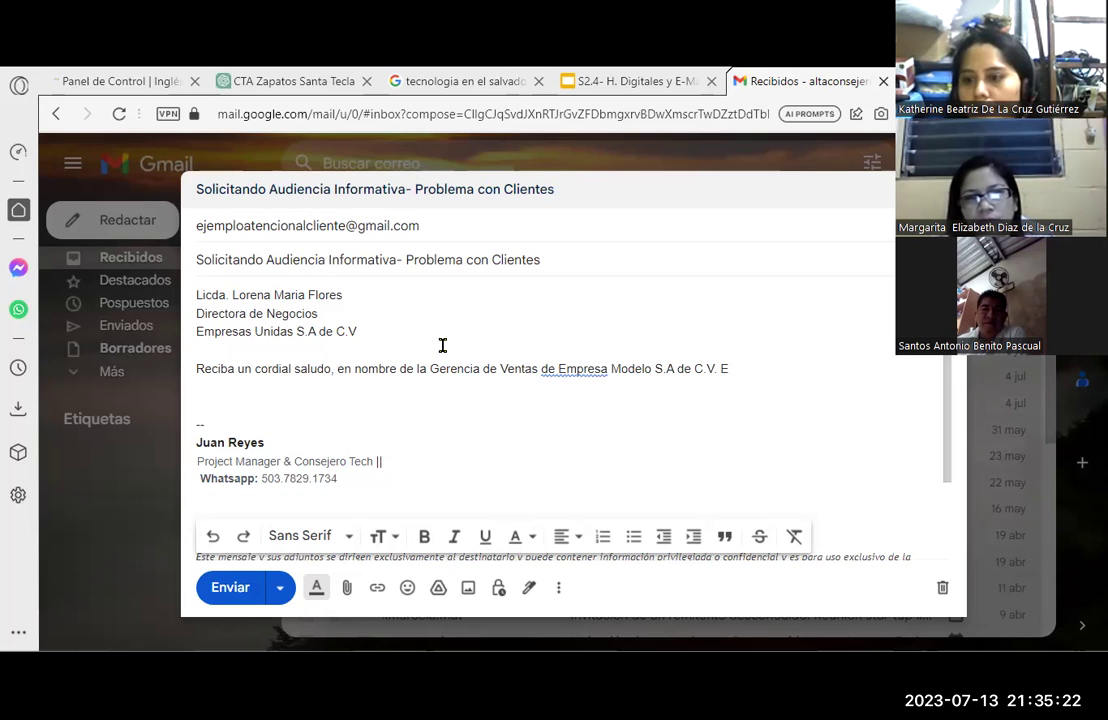
Continue the paragraph wishing success in the daily work of the organization in San Salvador
text(Deseamos)
key(BackSpace)
key(BackSpace)
key(BackSpace)
text(n)
text(ndo)
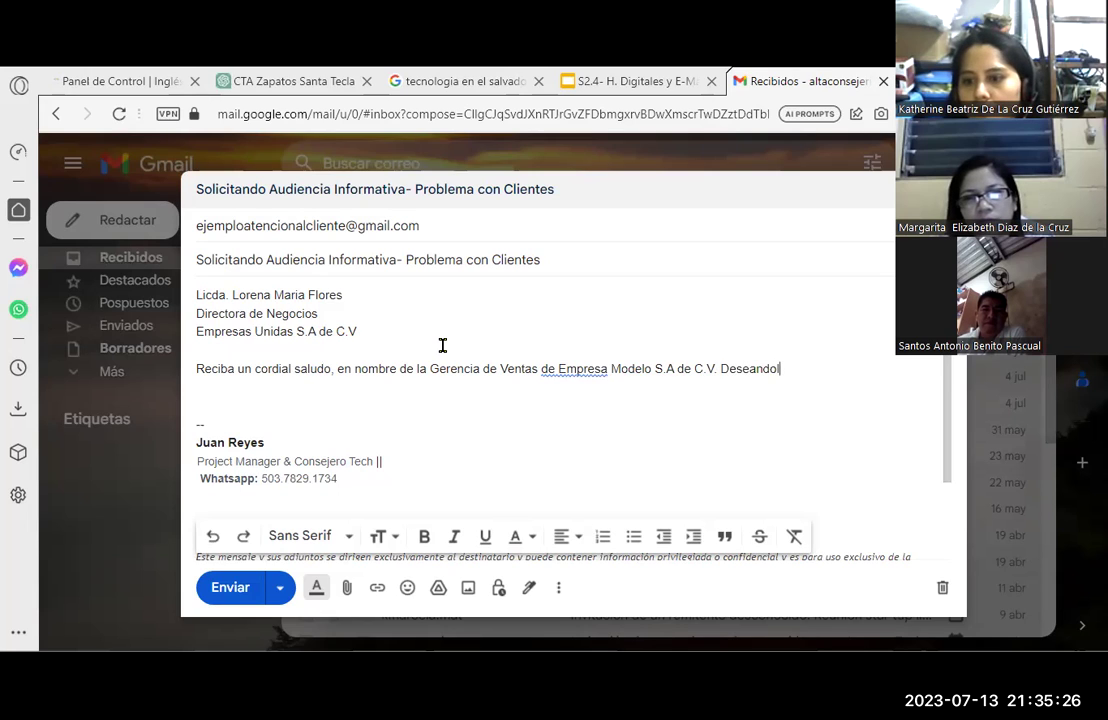
text( exitos en s)
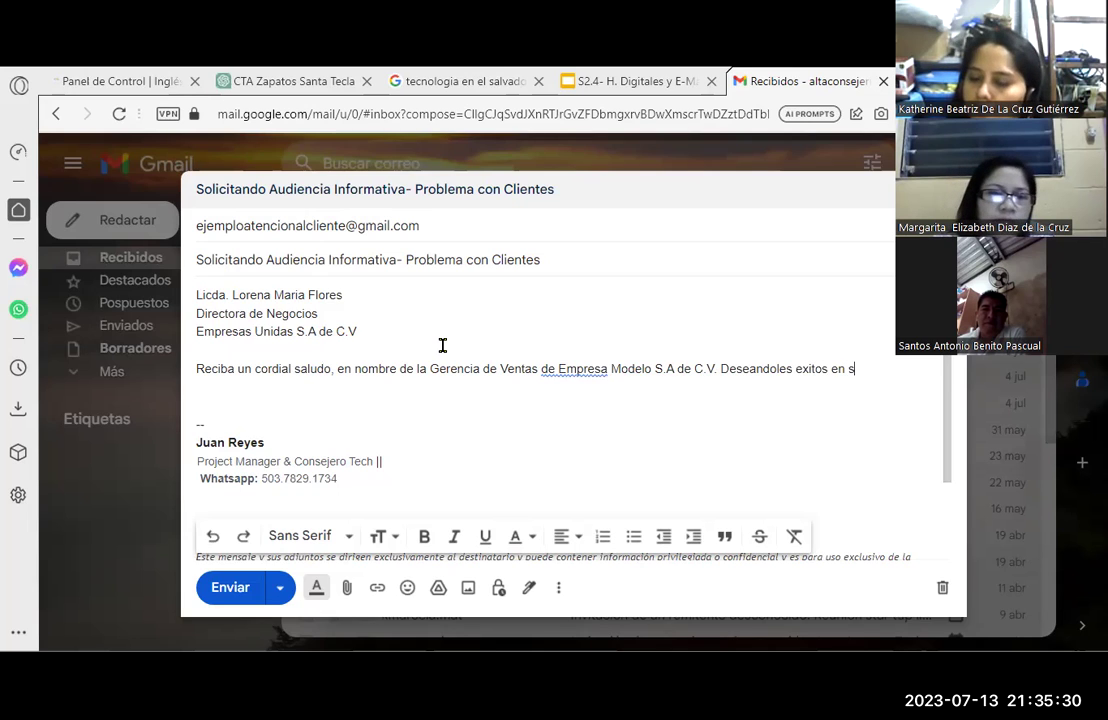
key(BackSpace)
text(el desempe)
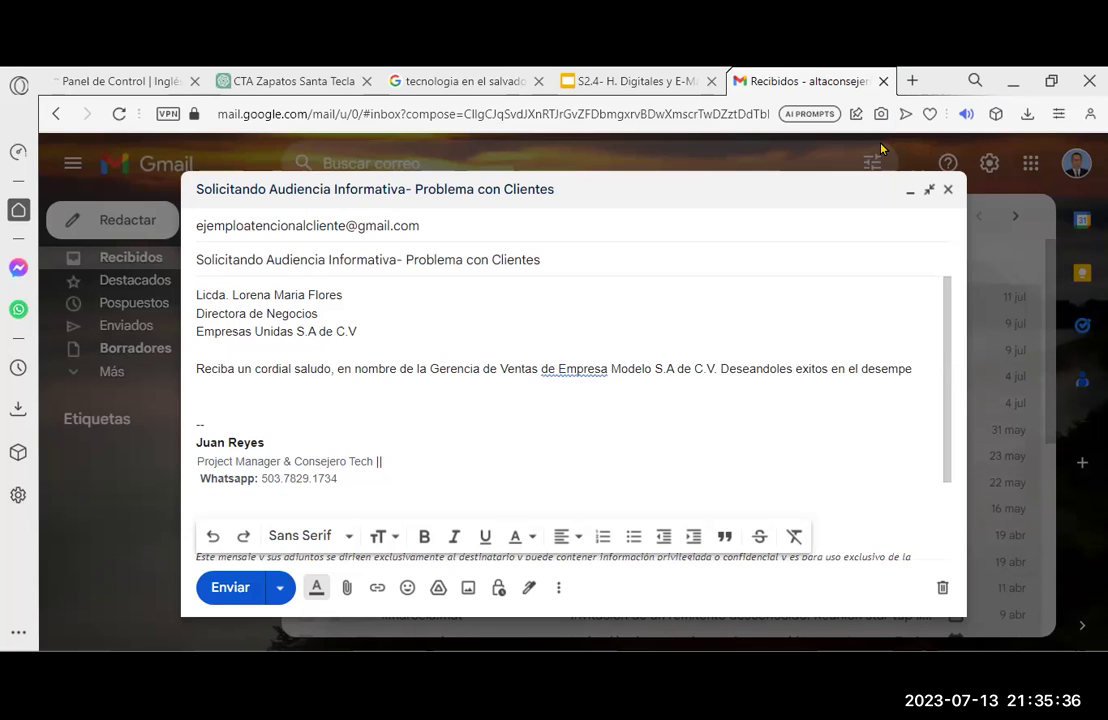
text(ño de sus labores diarias que re)
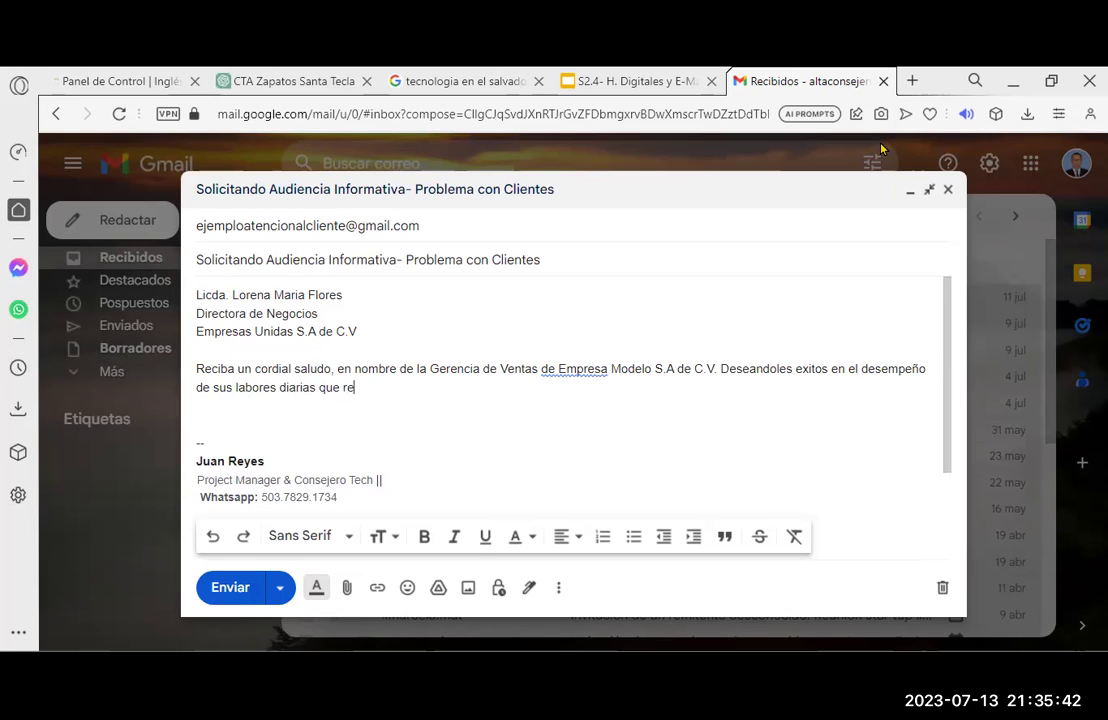
key(BackSpace)
text(en s)
text(rganizac)
key(BackSpace)
key(BackSpace)
key(BackSpace)
text(izacion en)
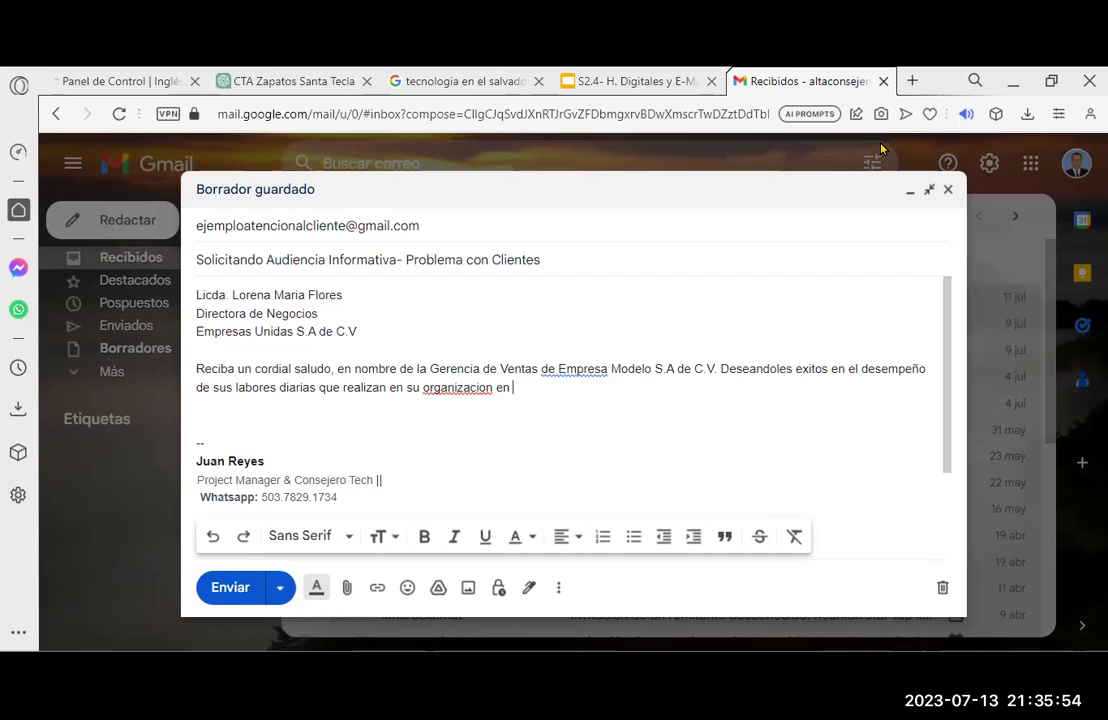
text( San Salv)
text(ad)
key(Return)
key(Return)
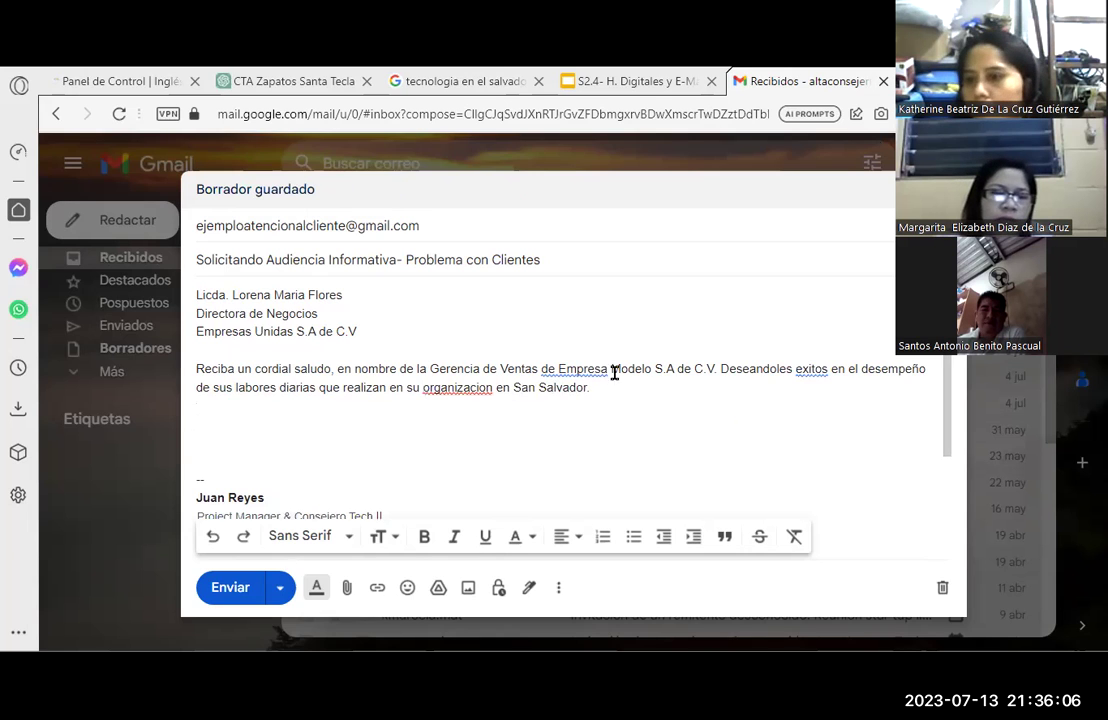
Accept Gmail's corrections to 'de la Empresa', 'éxitos', 'organización' and 'Deseándoles'
click(579, 367)
click(608, 402)
text(la)
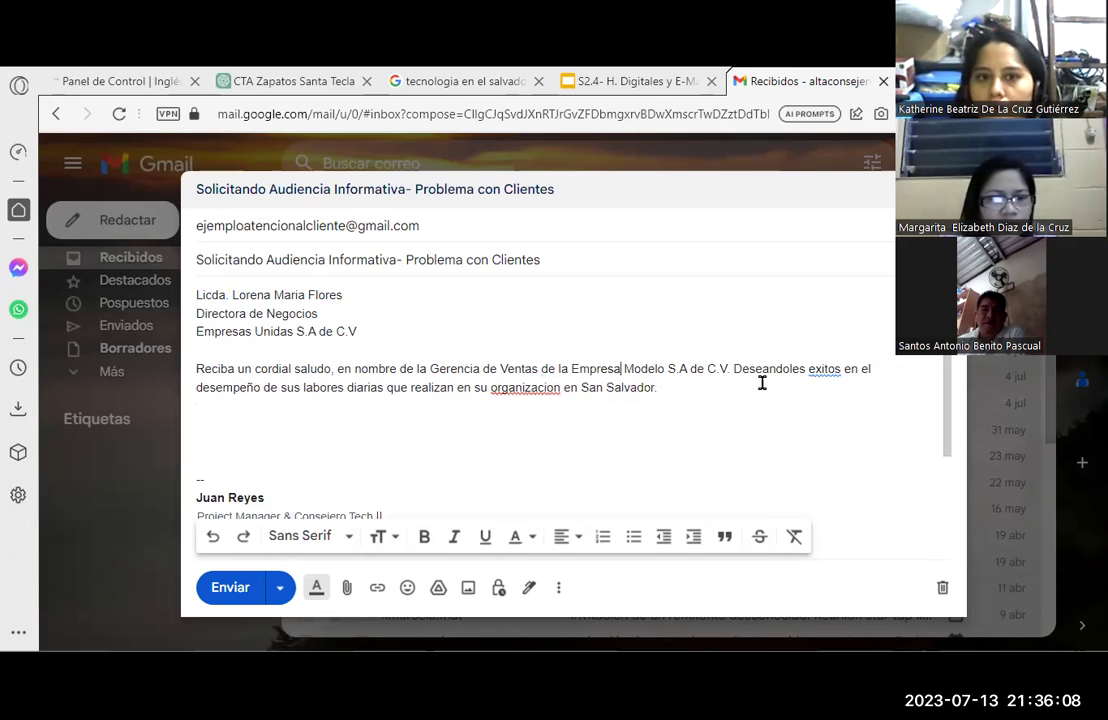
click(823, 369)
click(833, 401)
click(534, 388)
click(585, 425)
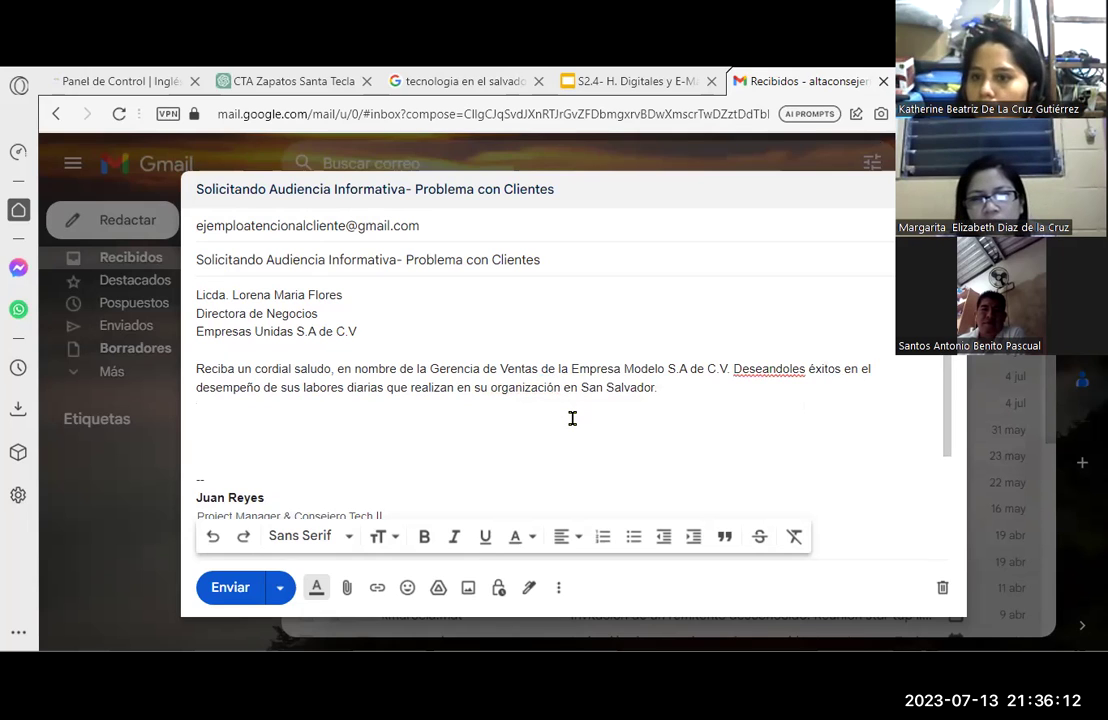
click(765, 370)
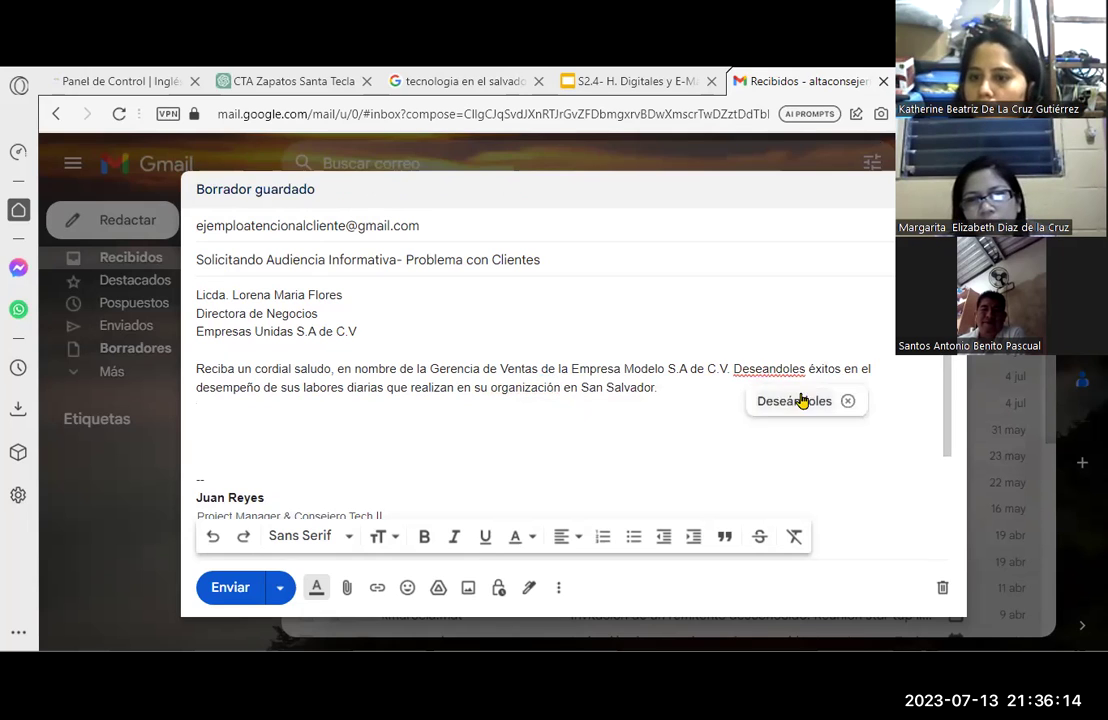
click(797, 399)
click(561, 410)
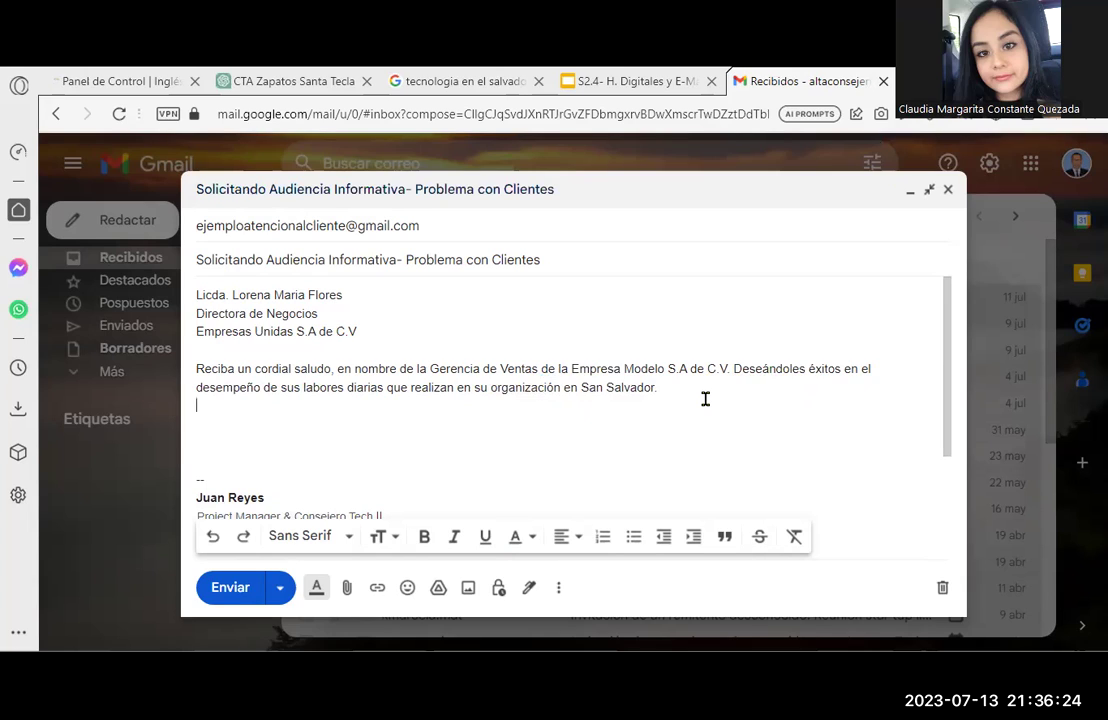
Start a second paragraph reading 'El motivo del presente correo es para', lowercasing 'motivo' and inserting 'correo'
key(Return)
text(El)
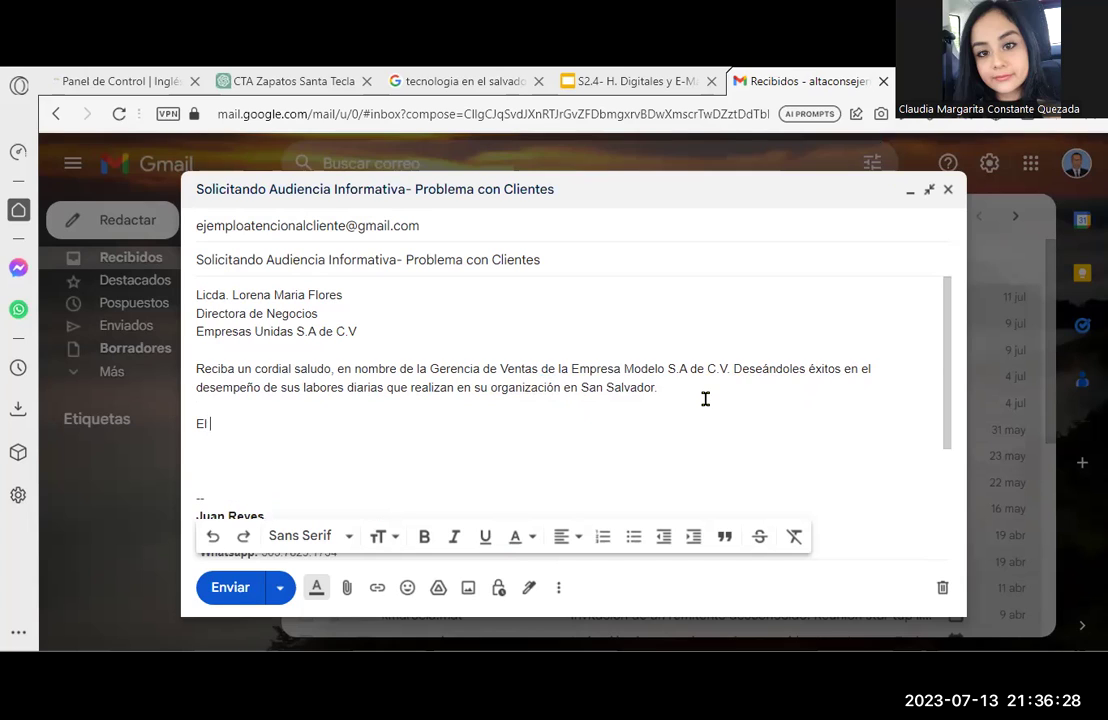
text(tivo)
text( de )
text(presente)
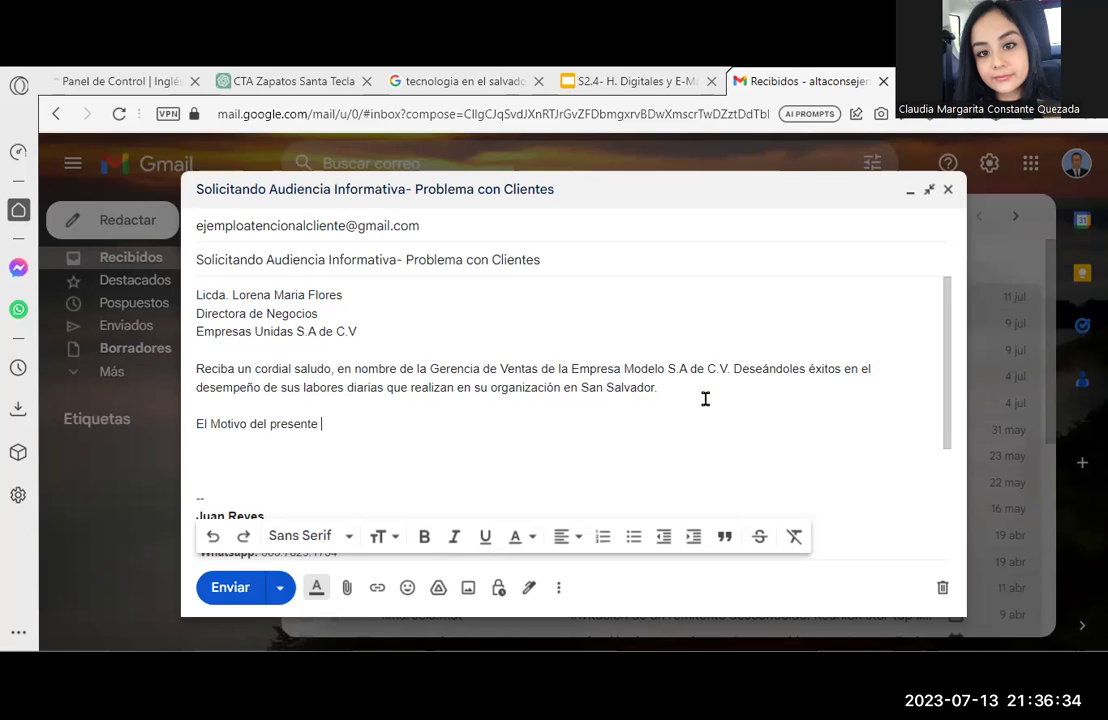
text( d)
text(c)
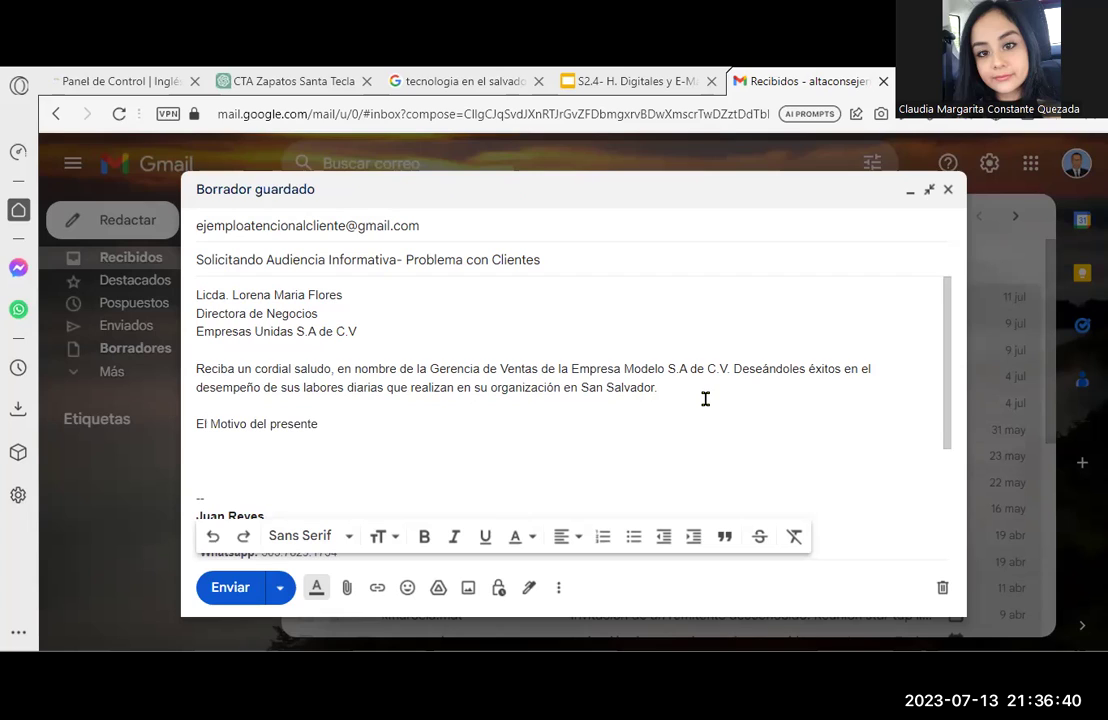
text(es para)
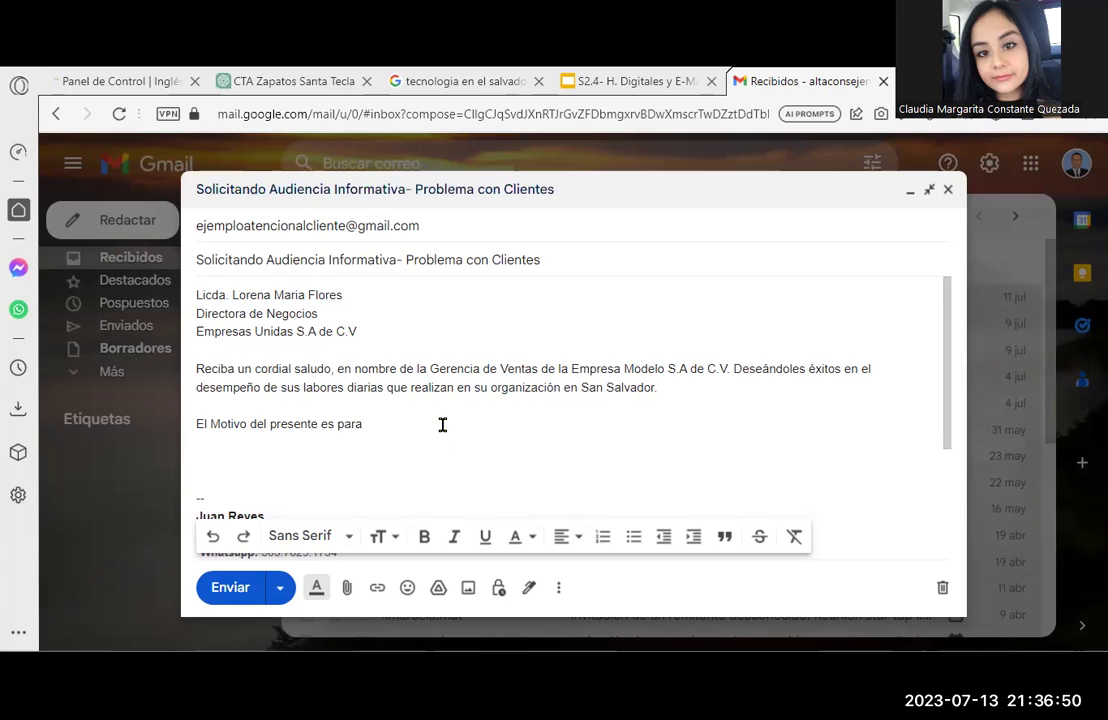
drag(220, 424, 210, 424)
text(m)
click(381, 424)
click(320, 425)
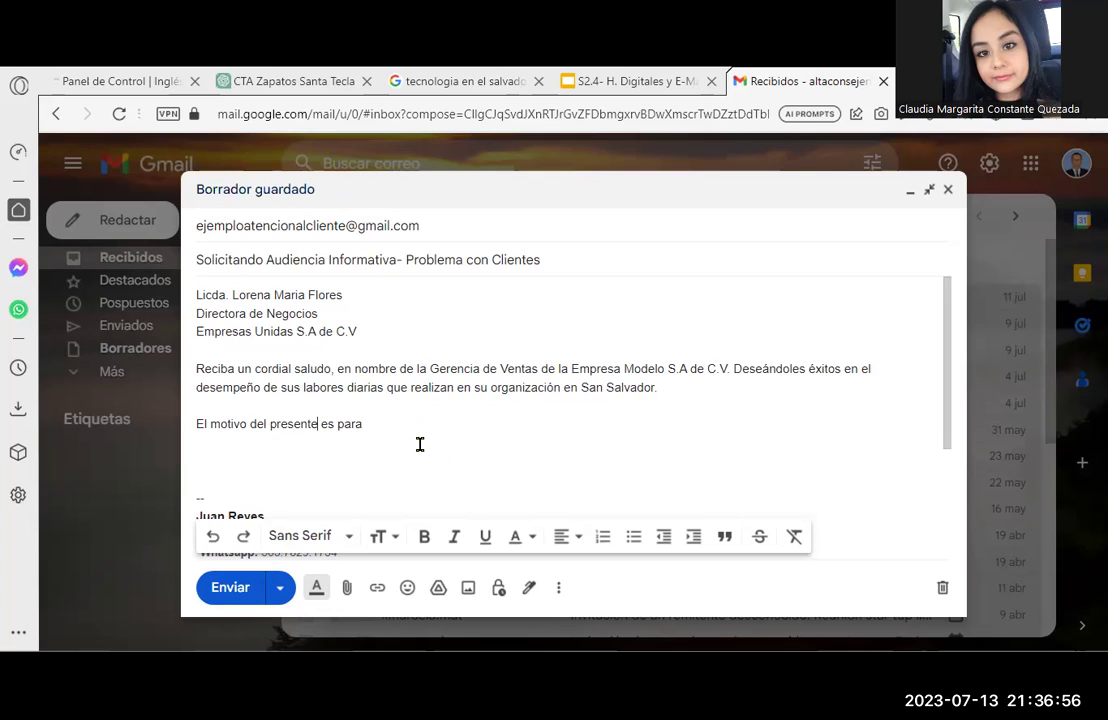
text(correo)
click(428, 424)
State that the client's merchandise has not arrived on time as of 13/07/2023
text(notificar la)
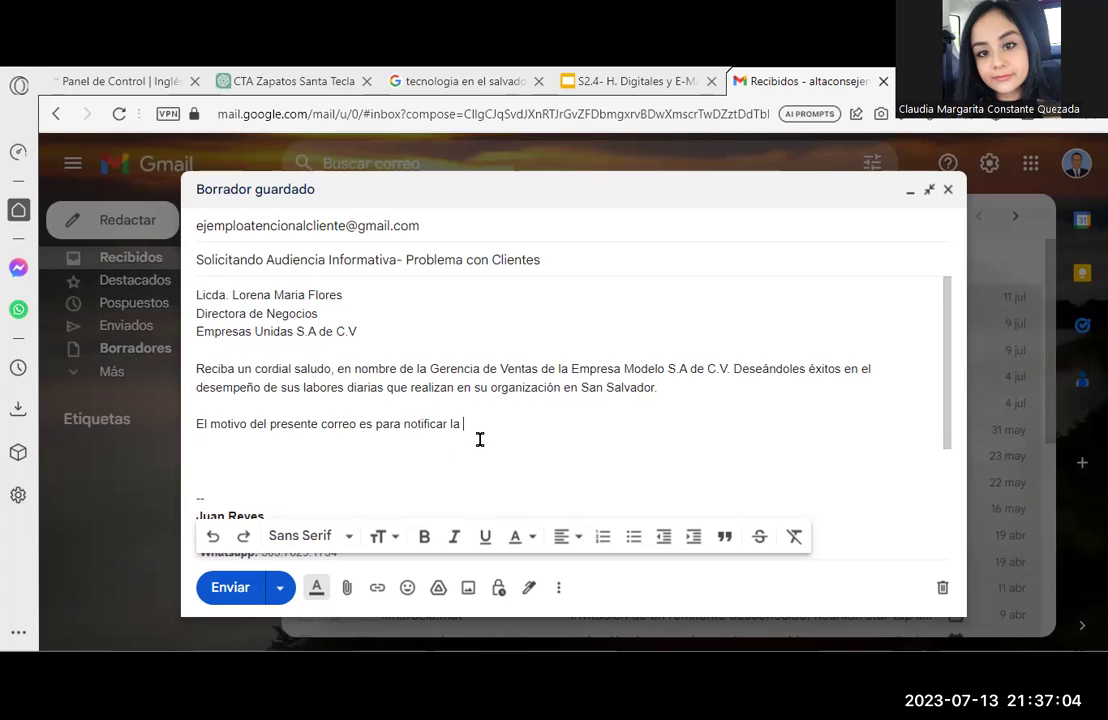
key(BackSpace)
key(BackSpace)
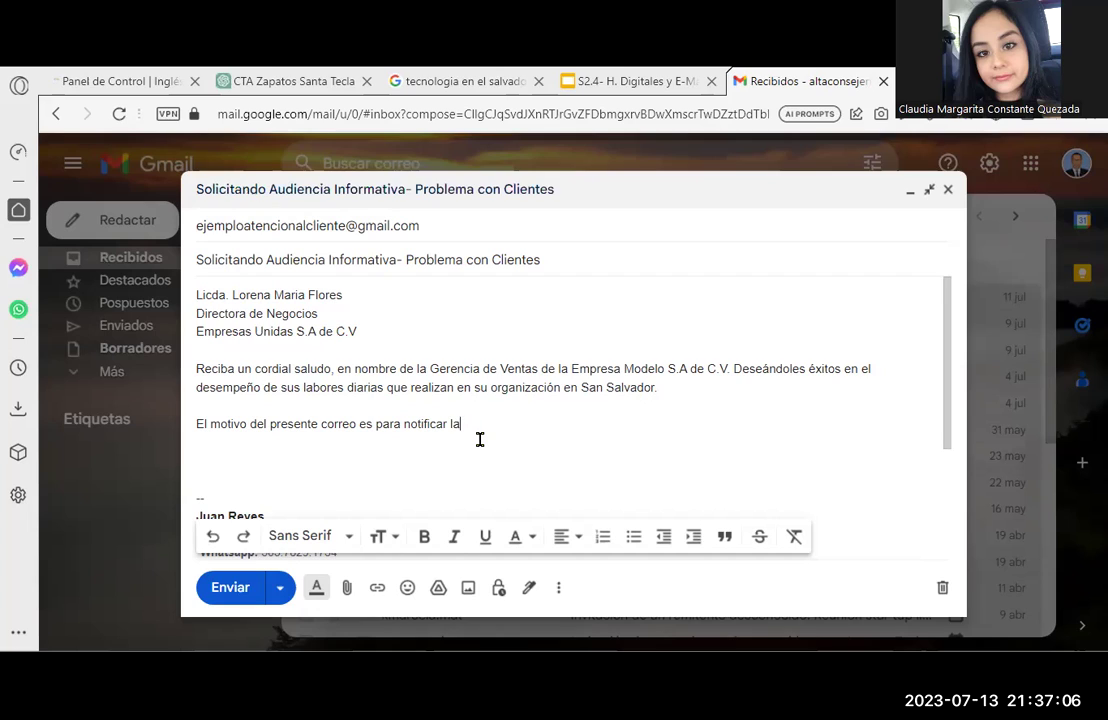
text(que el cli)
text(ente 0004)
text(5678)
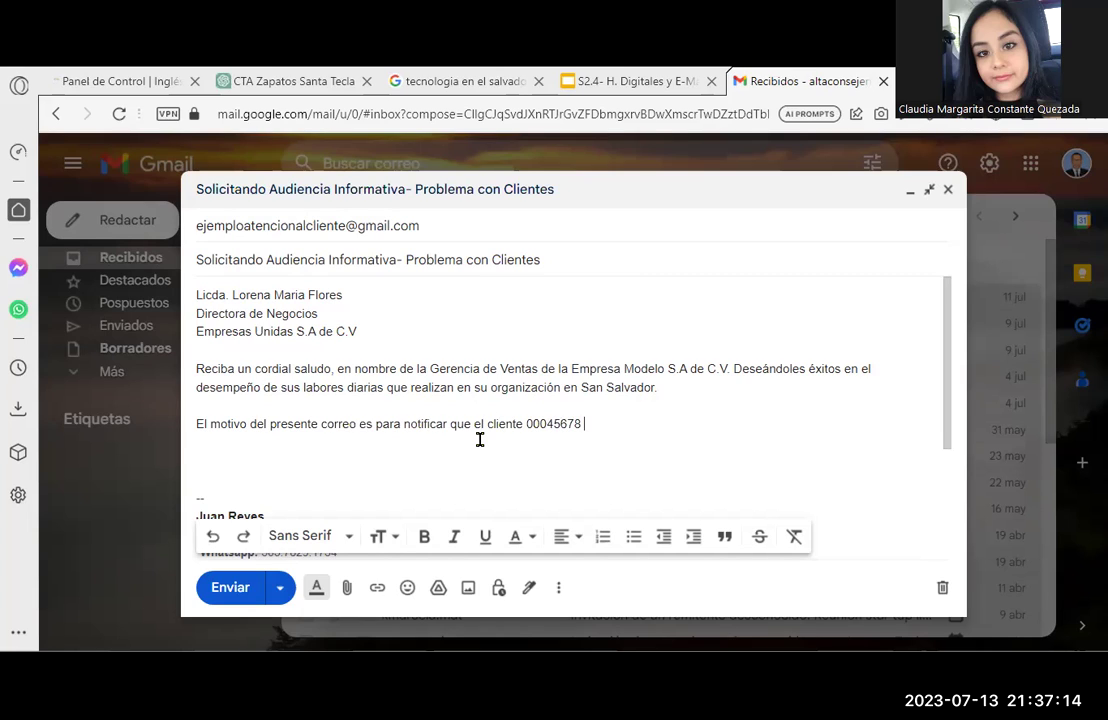
text(nm)
key(BackSpace)
text(o hja)
key(BackSpace)
key(BackSpace)
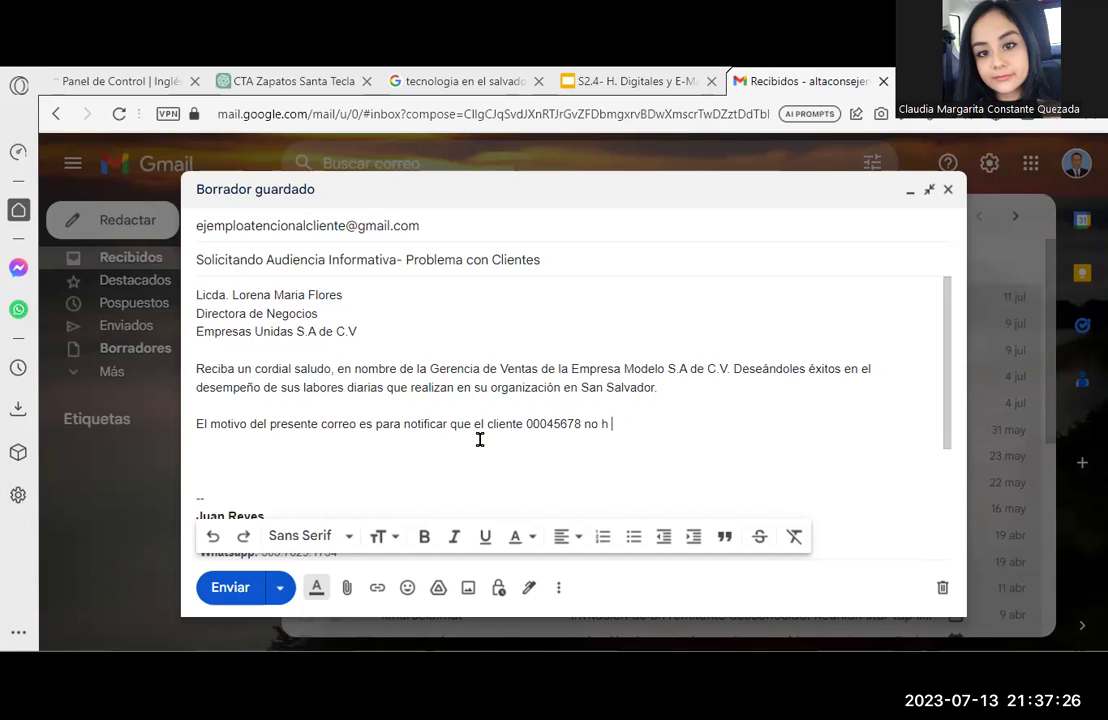
text(recibido )
text(la)
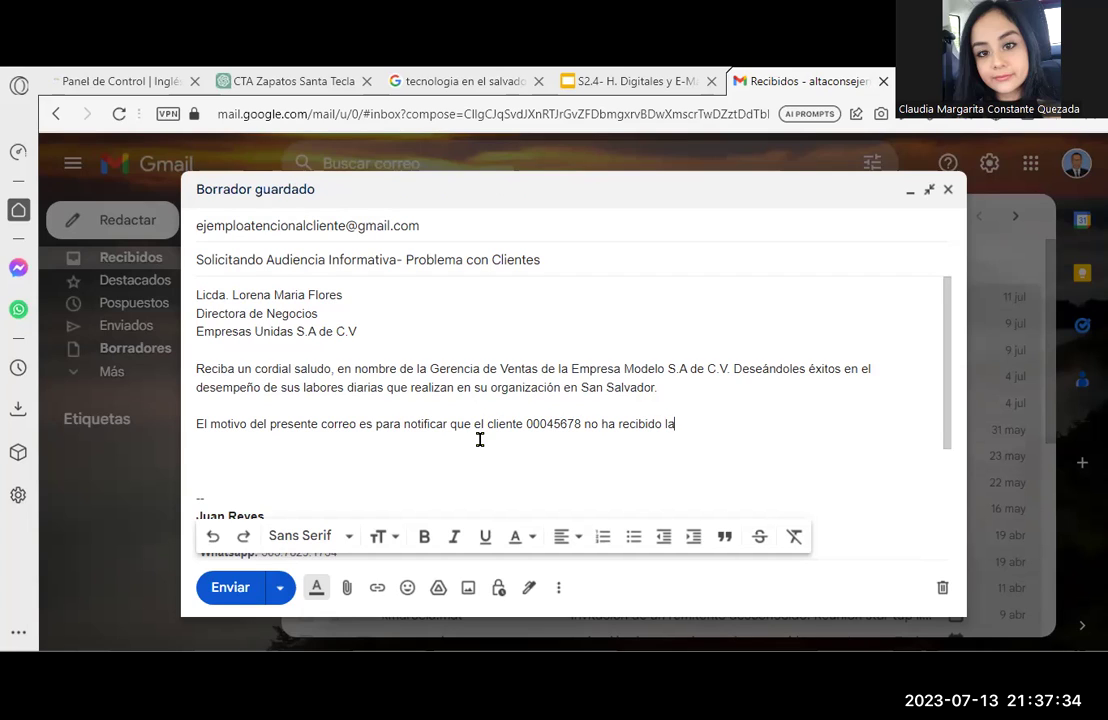
text( mercad)
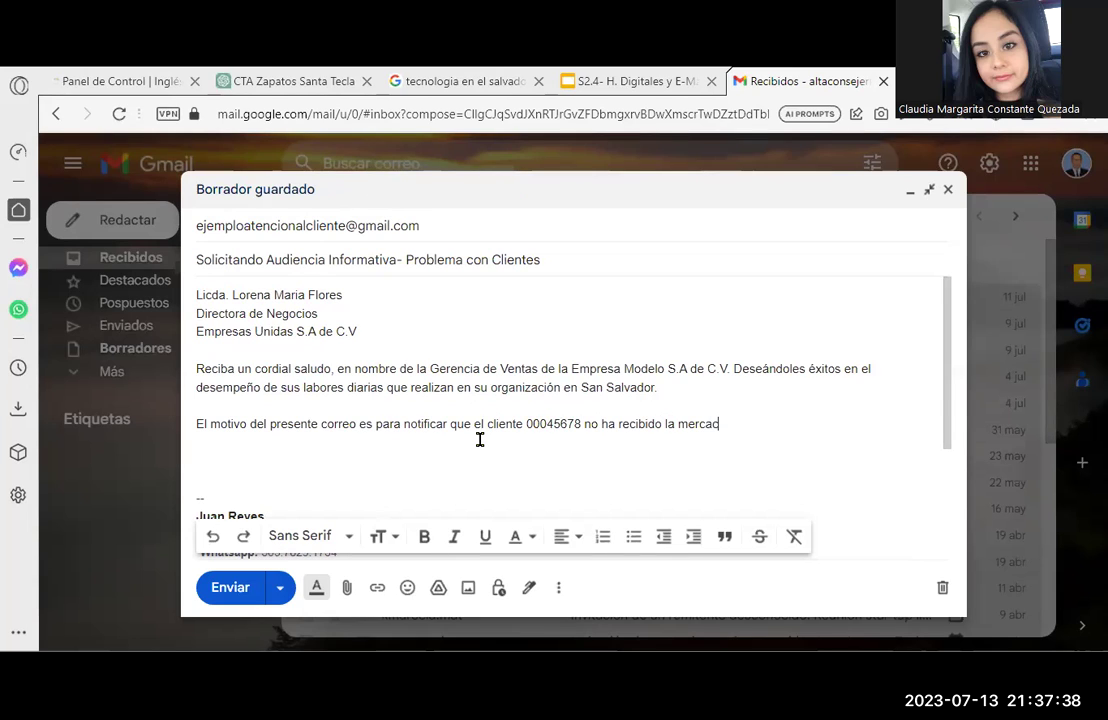
text(ncia)
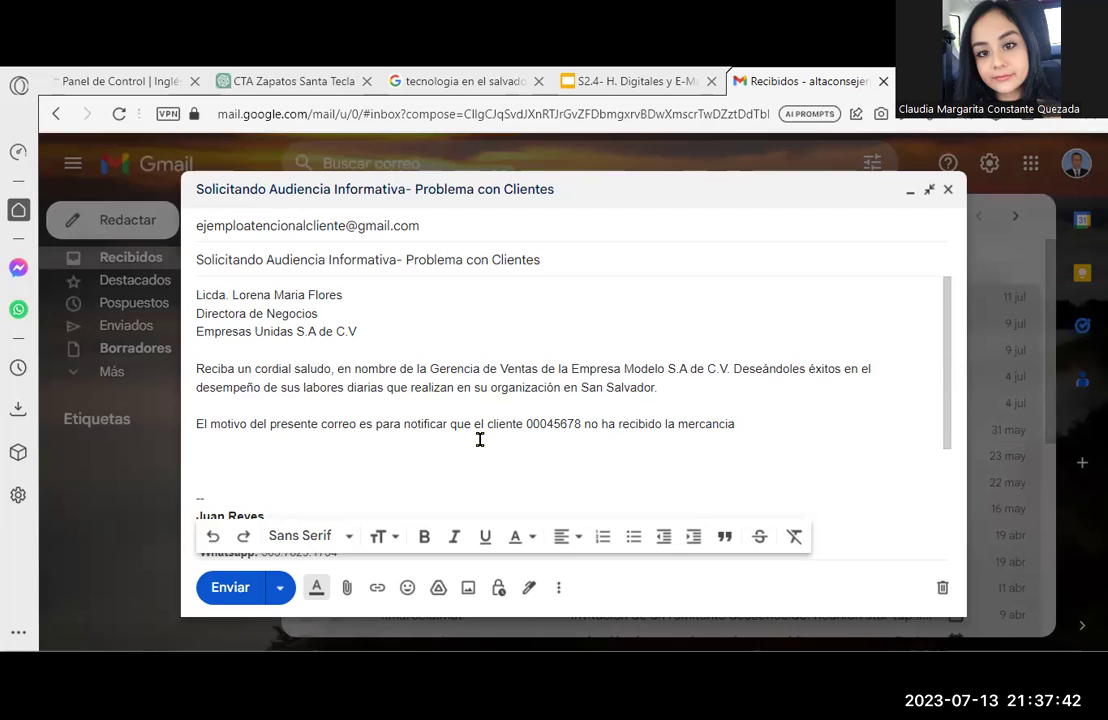
text(a tiempo e)
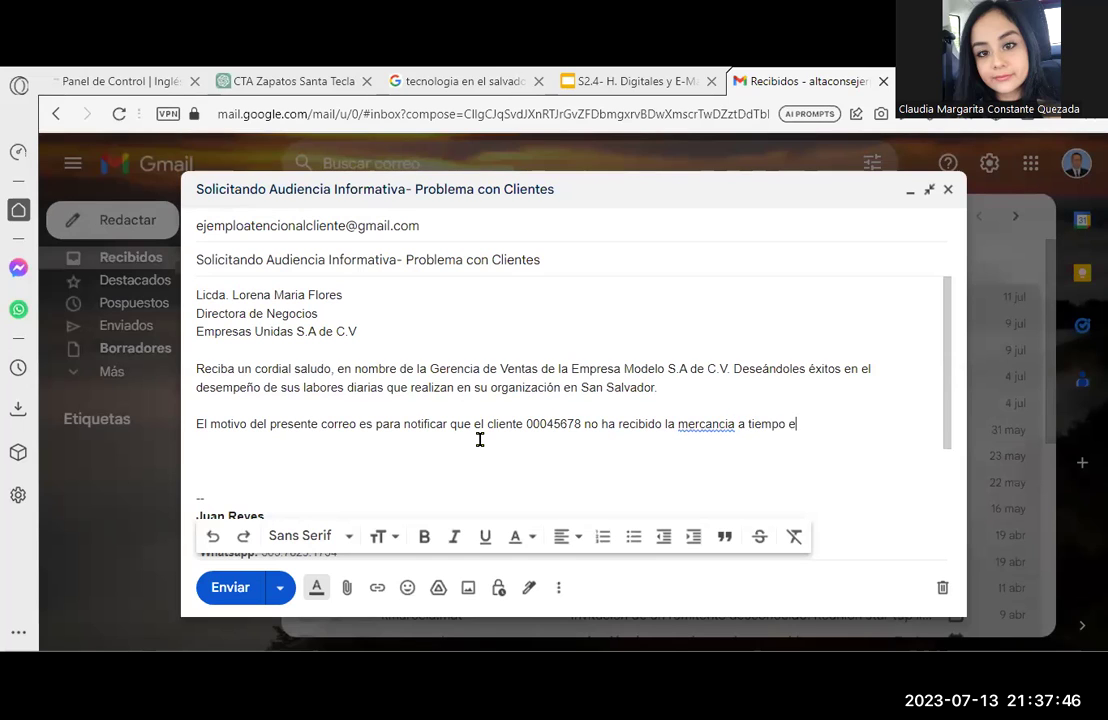
key(BackSpace)
text(de fecha de hoy)
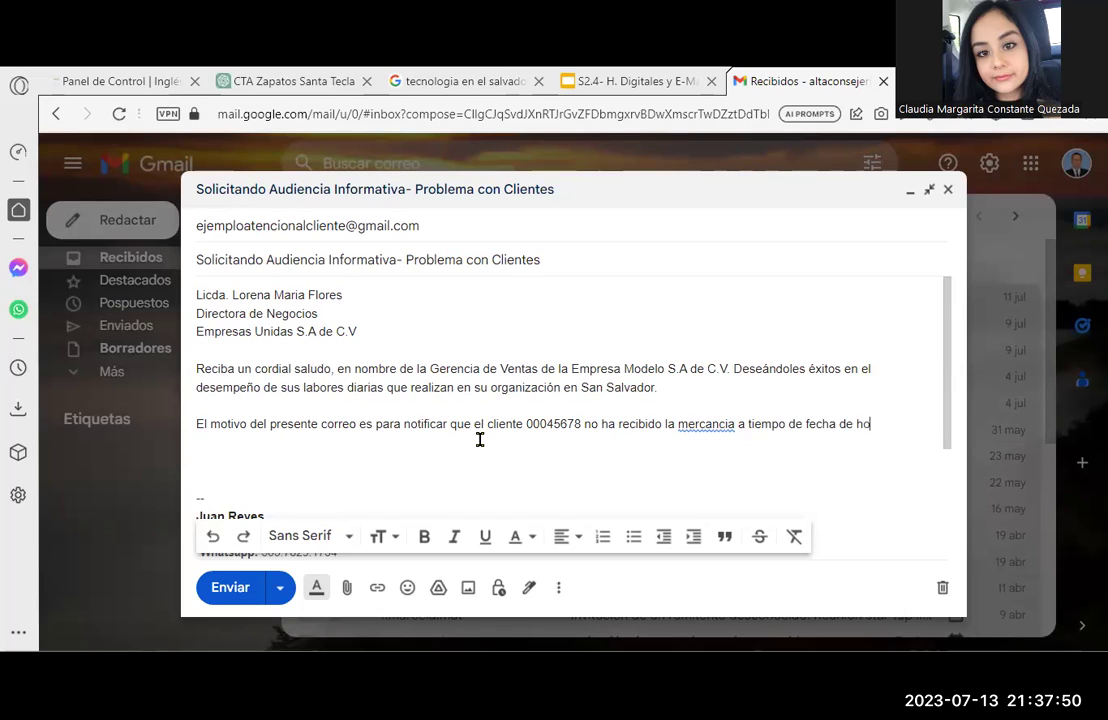
text( 13/07/2023-)
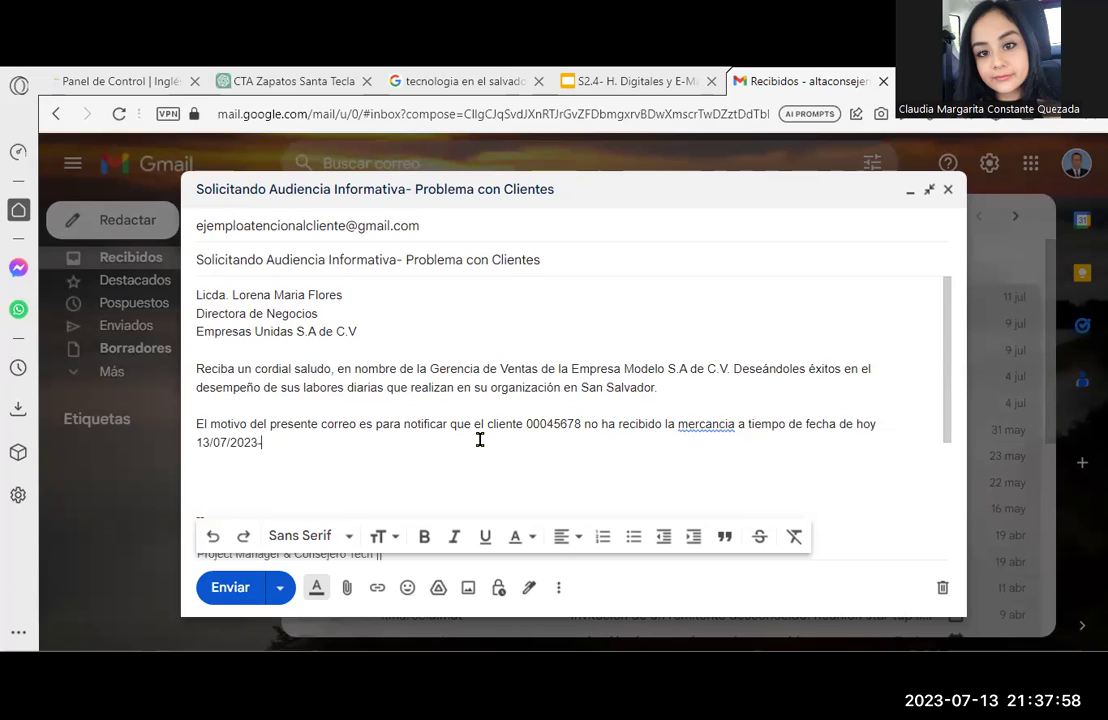
text(. Razon por la cual solicito)
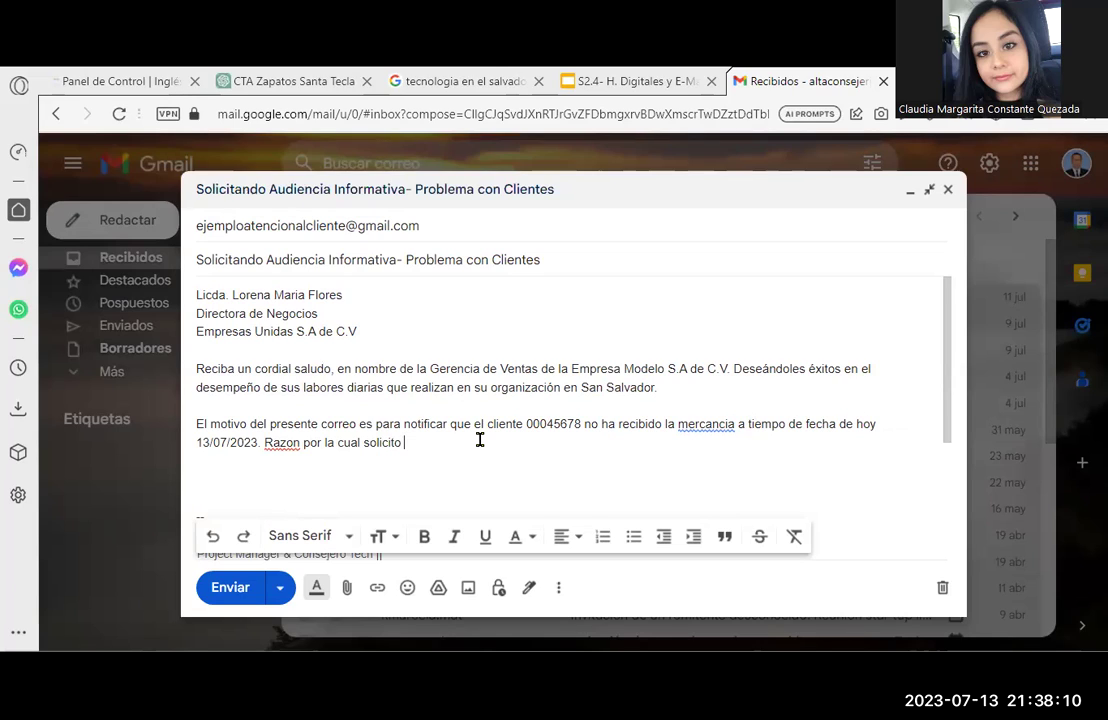
Request help, offer a reply within 24 hours, and warn of return to warehouse with refund
text(s)
text(ayuad)
key(BackSpace)
key(BackSpace)
text(da para solventar lo mas pronto posible)
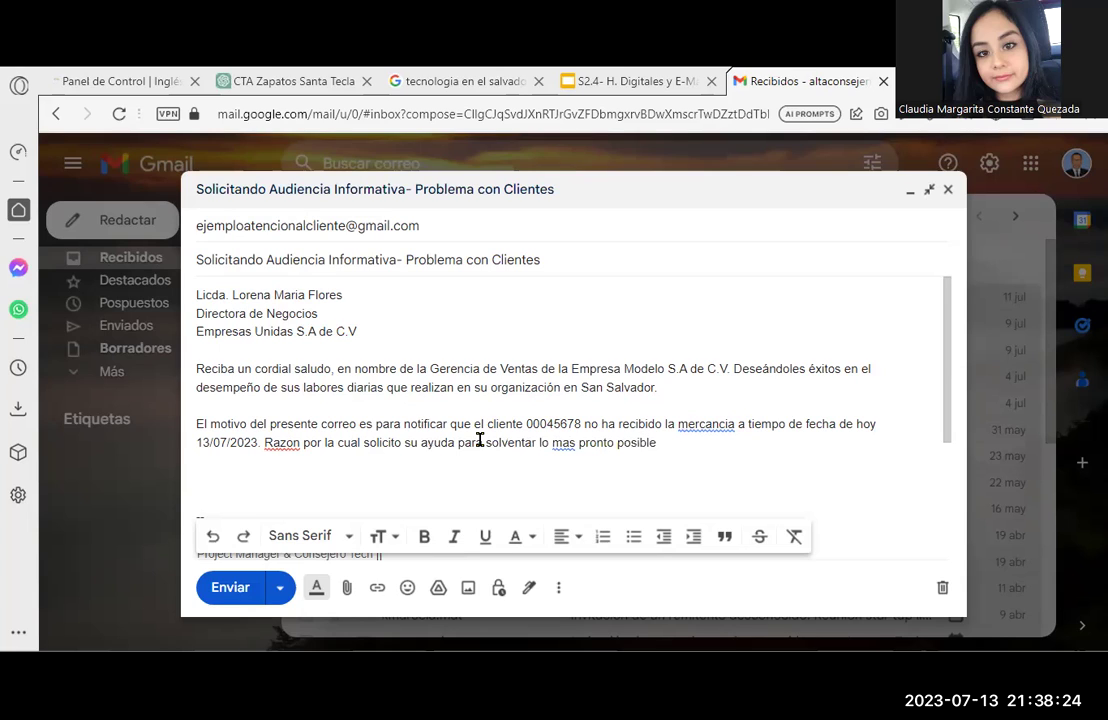
text(. Cualquier pregunta o comentario quedo )
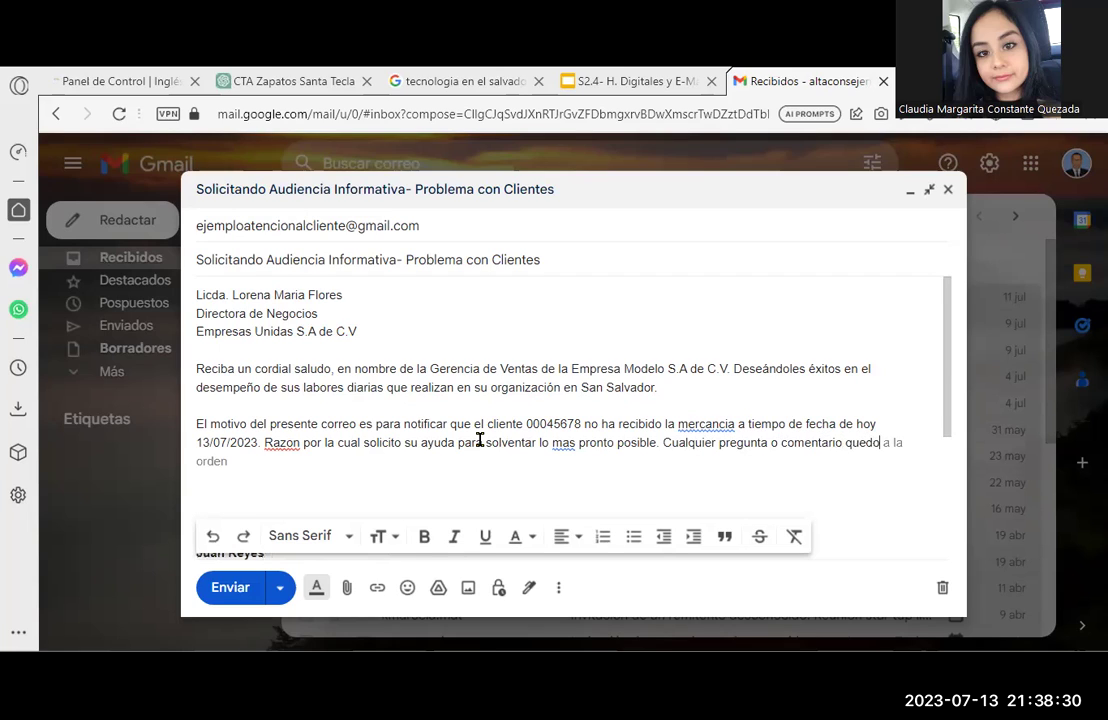
text(a la orden para solventar en la medi)
key(Tab)
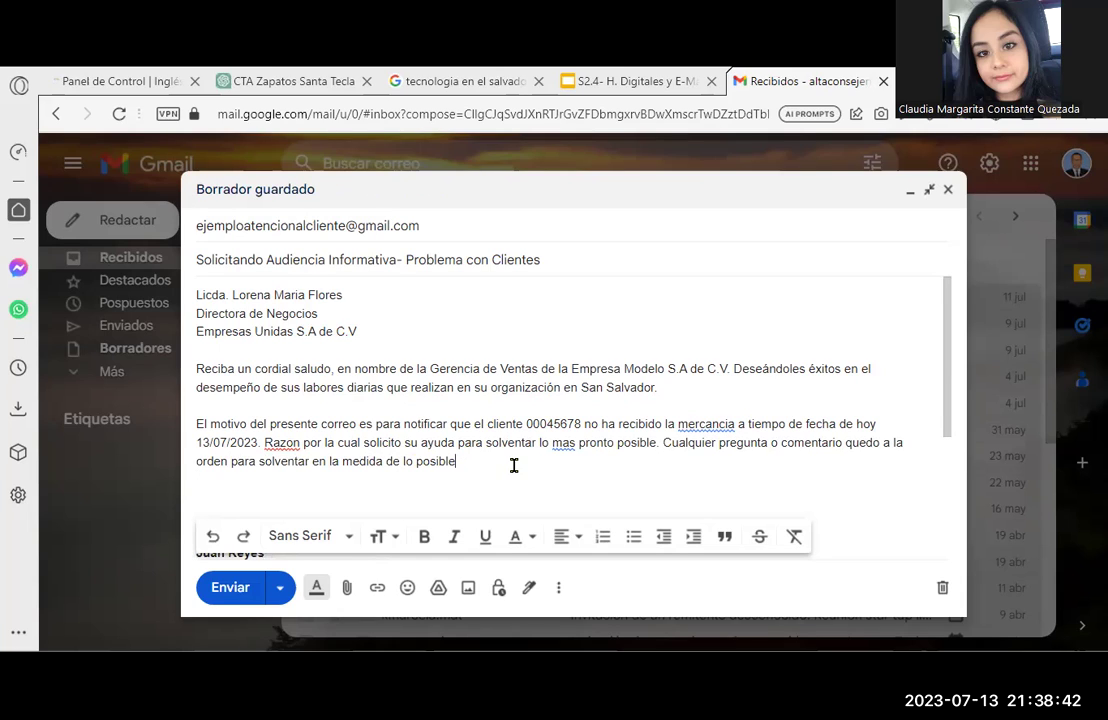
text(en)
text(n las proximas 12)
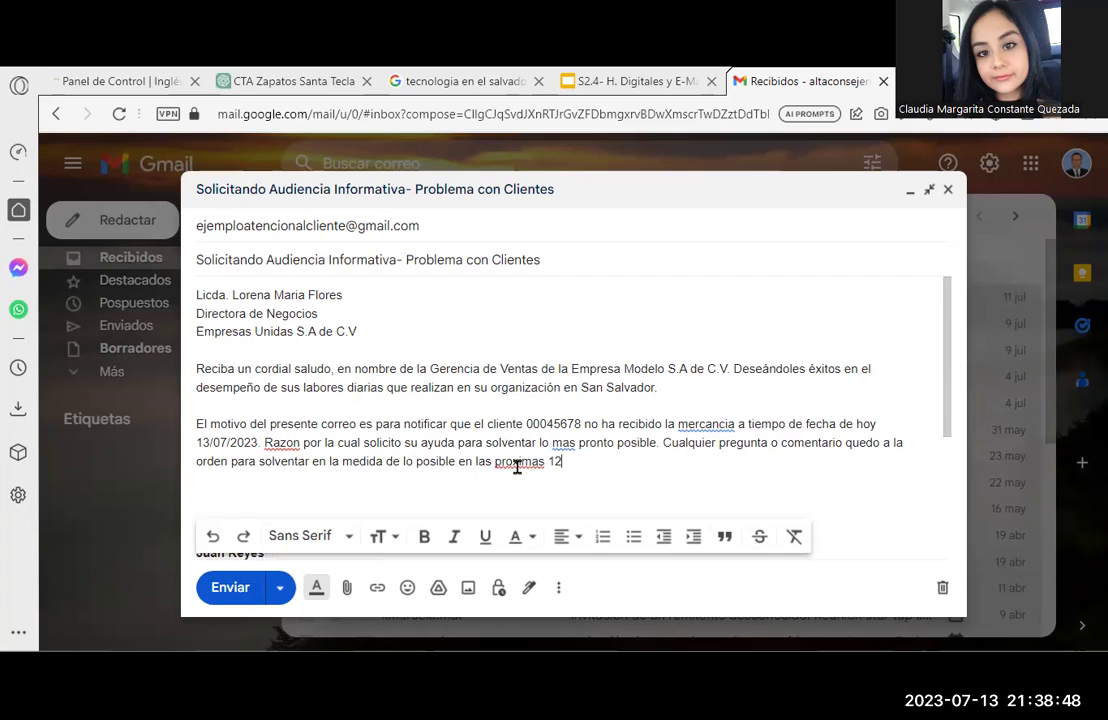
key(BackSpace)
text(2)
text(4)
text(j)
text(ras sino)
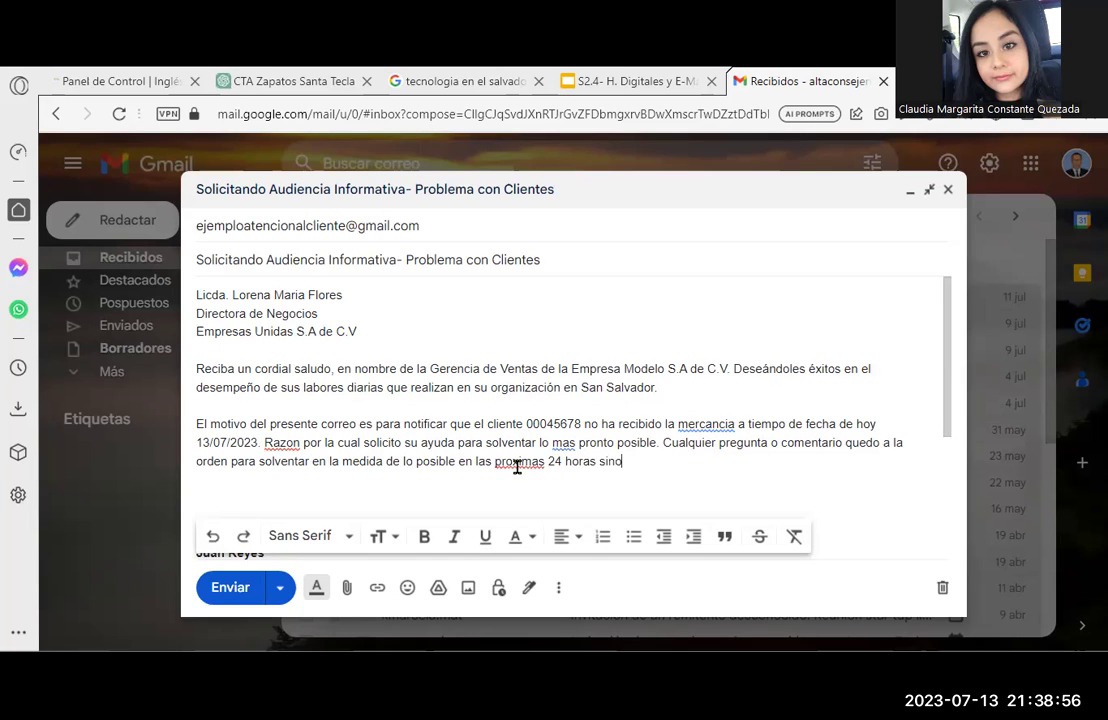
text(la merca)
text(cia sera)
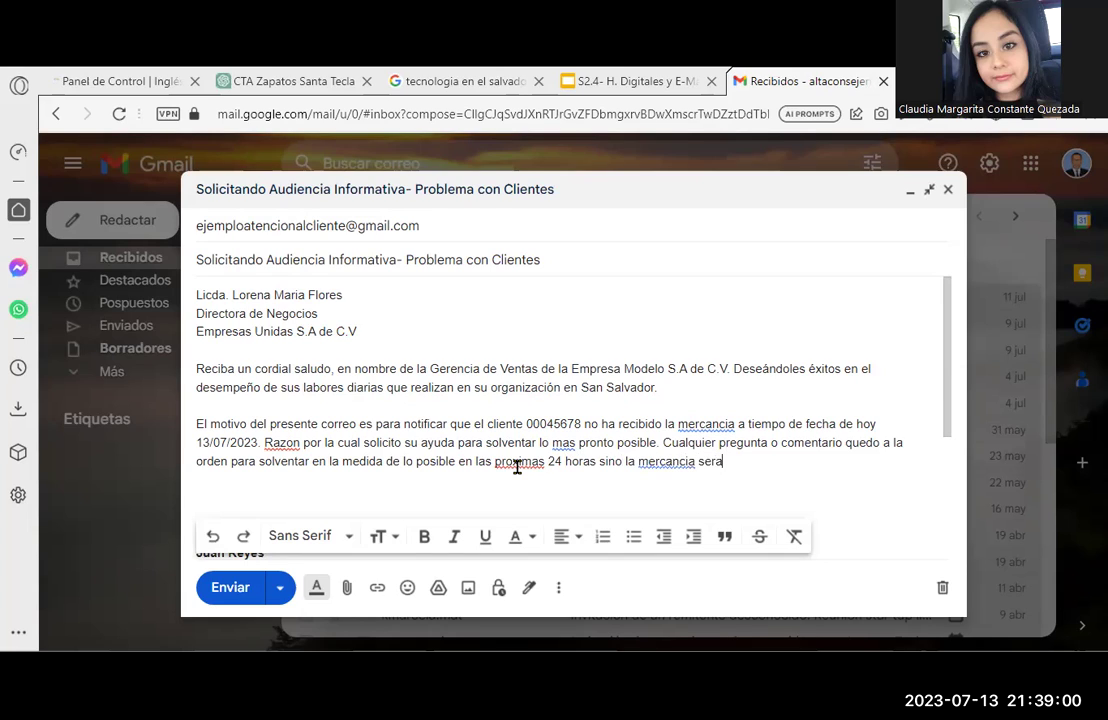
key(BackSpace)
key(BackSpace)
key(BackSpace)
key(BackSpace)
key(BackSpace)
text(se)
key(BackSpace)
key(BackSpace)
key(BackSpace)
text(s)
text(era)
text( devuelta a b)
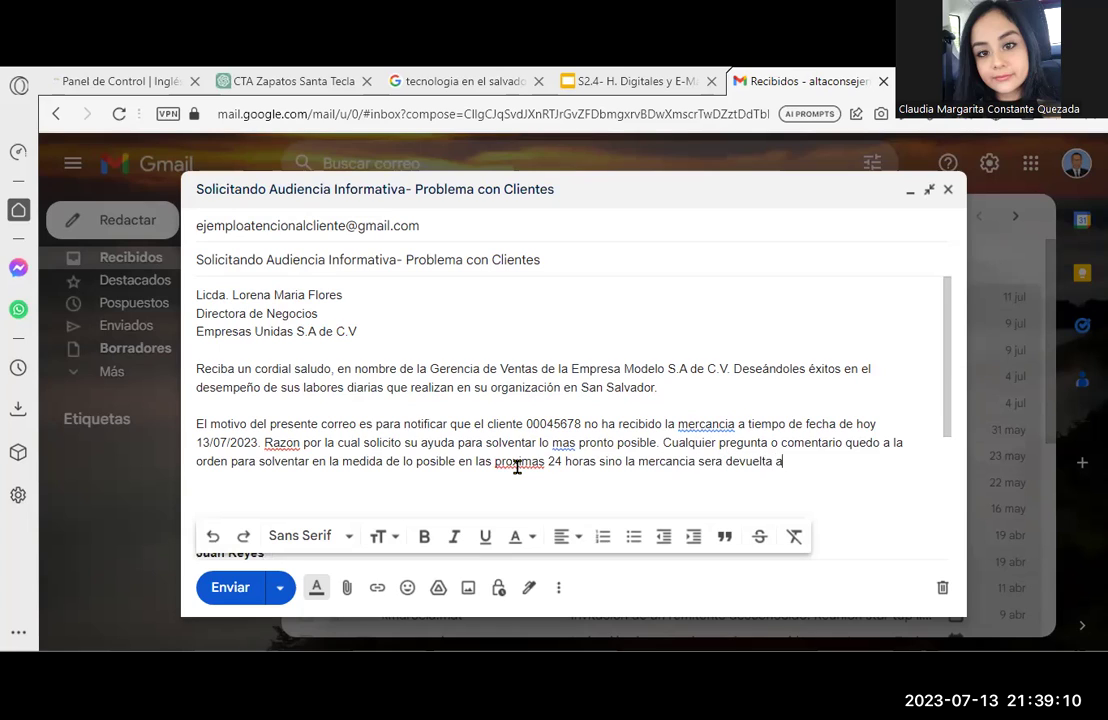
text(odega y se)
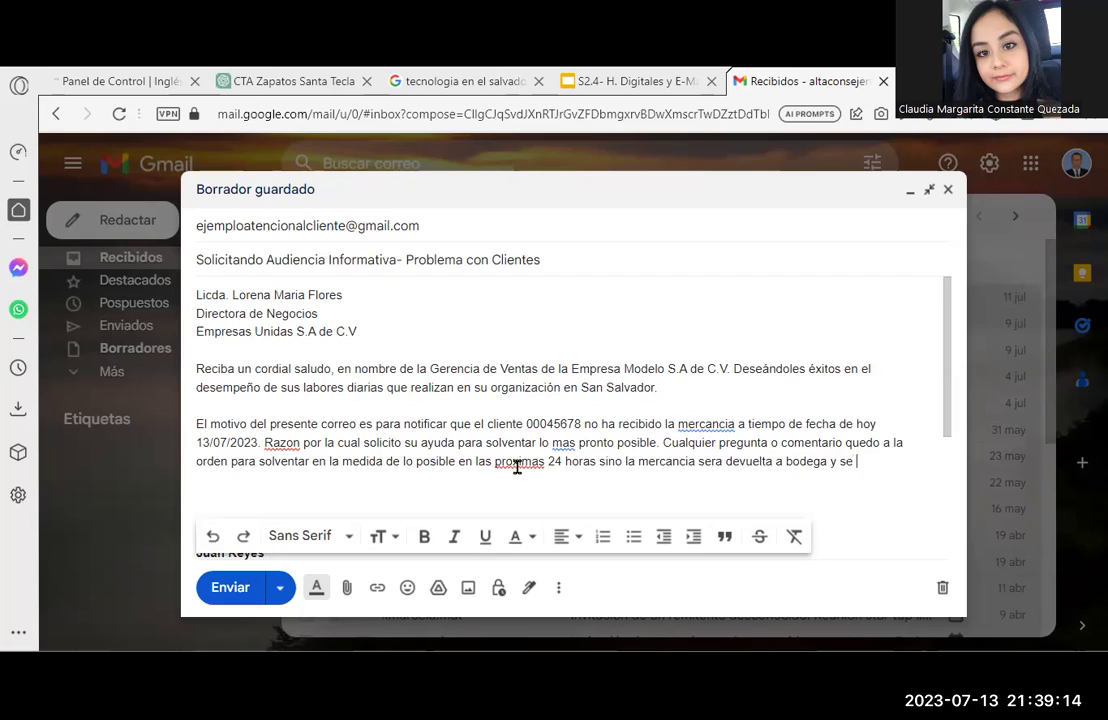
text( realizara un des)
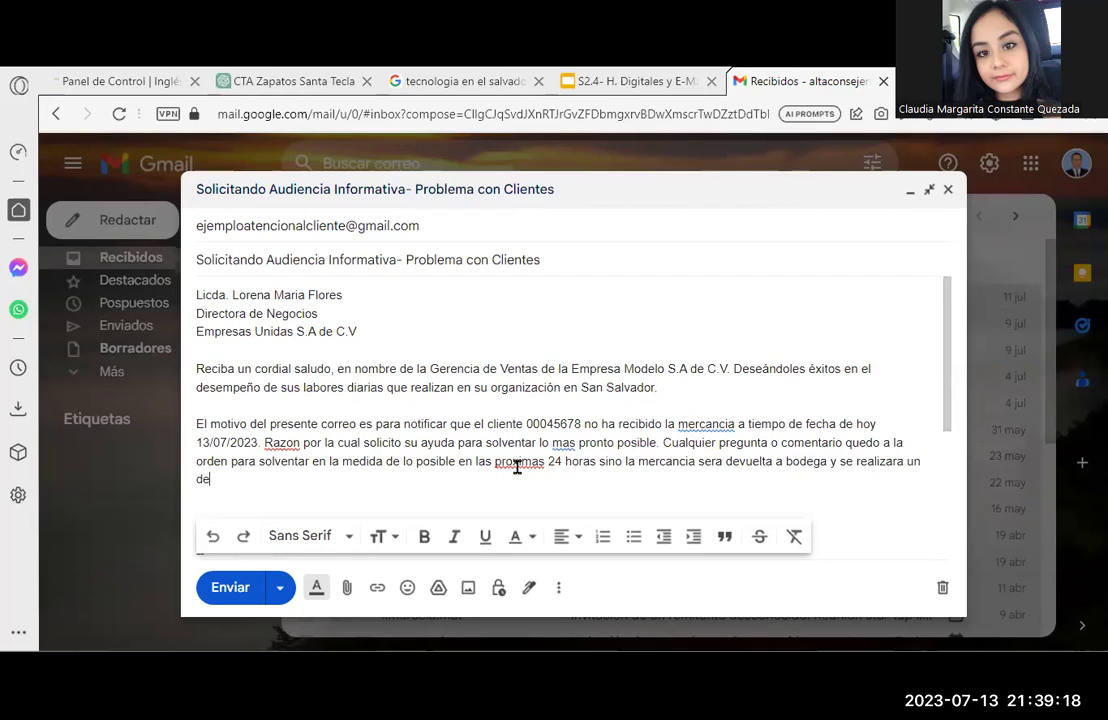
text(emb)
text(olso.)
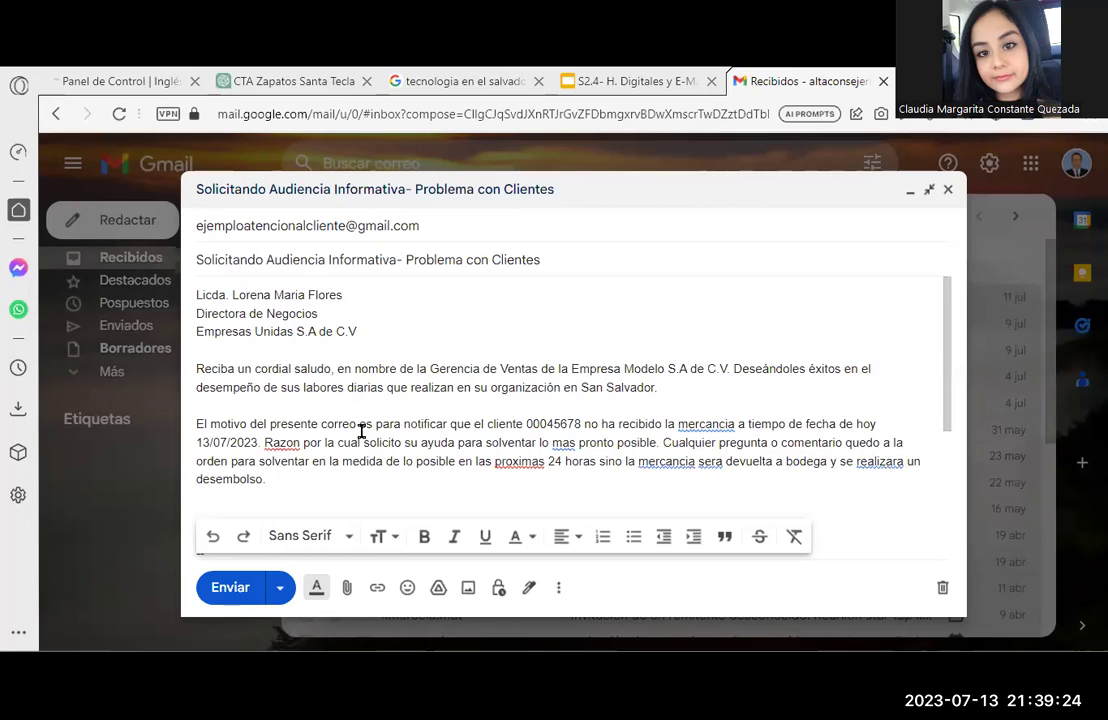
Accept accent corrections: Razón, próximas, más, mercancía (twice), será and realizará
click(276, 442)
click(293, 474)
click(530, 463)
click(540, 494)
click(565, 443)
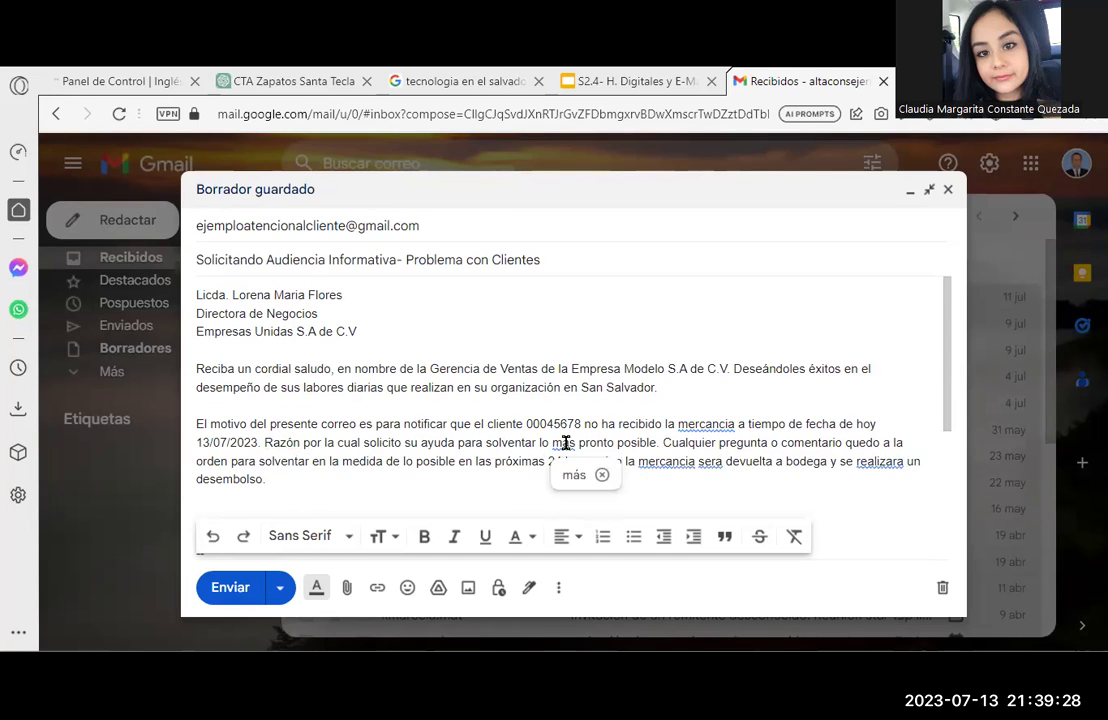
click(573, 470)
click(721, 424)
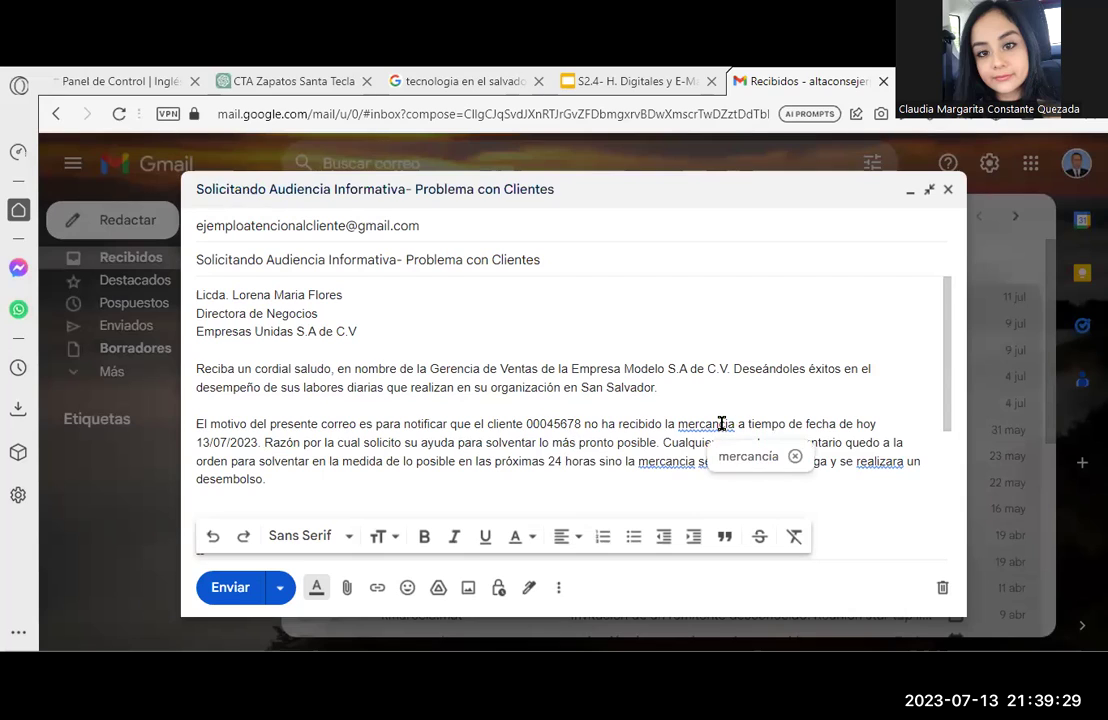
click(770, 458)
click(680, 461)
click(712, 492)
click(712, 461)
click(728, 492)
click(876, 461)
click(900, 492)
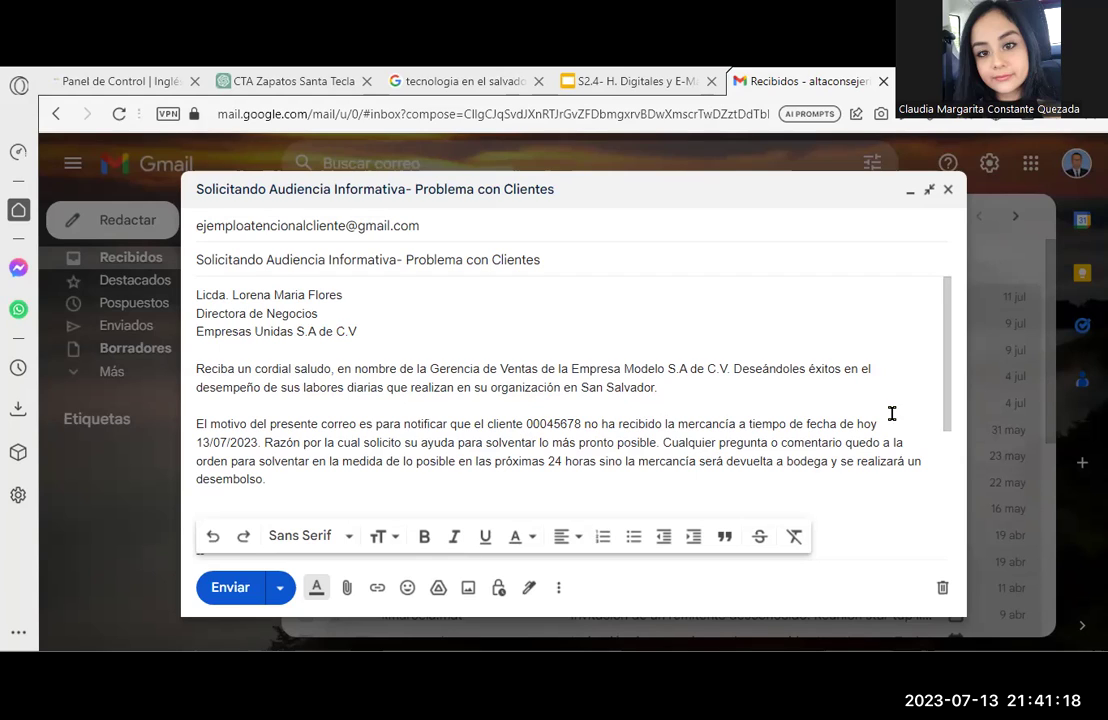
Change 'tiempo de fecha' to 'tiempo a fecha'
double_click(800, 425)
text(q)
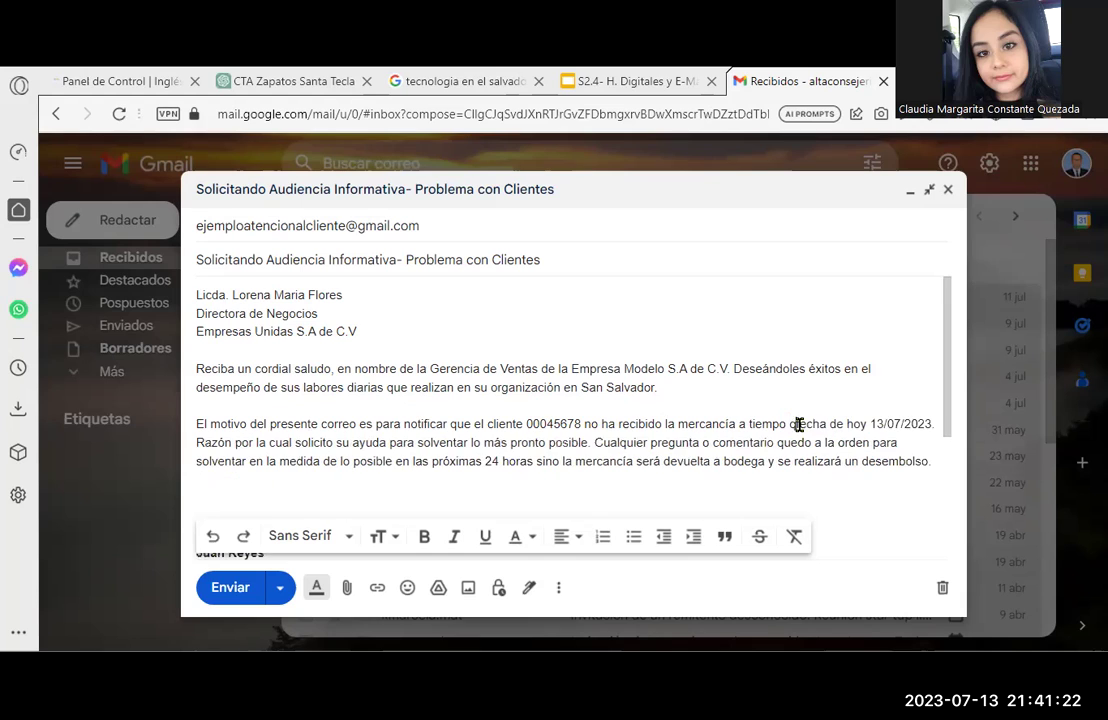
key(BackSpace)
text(a)
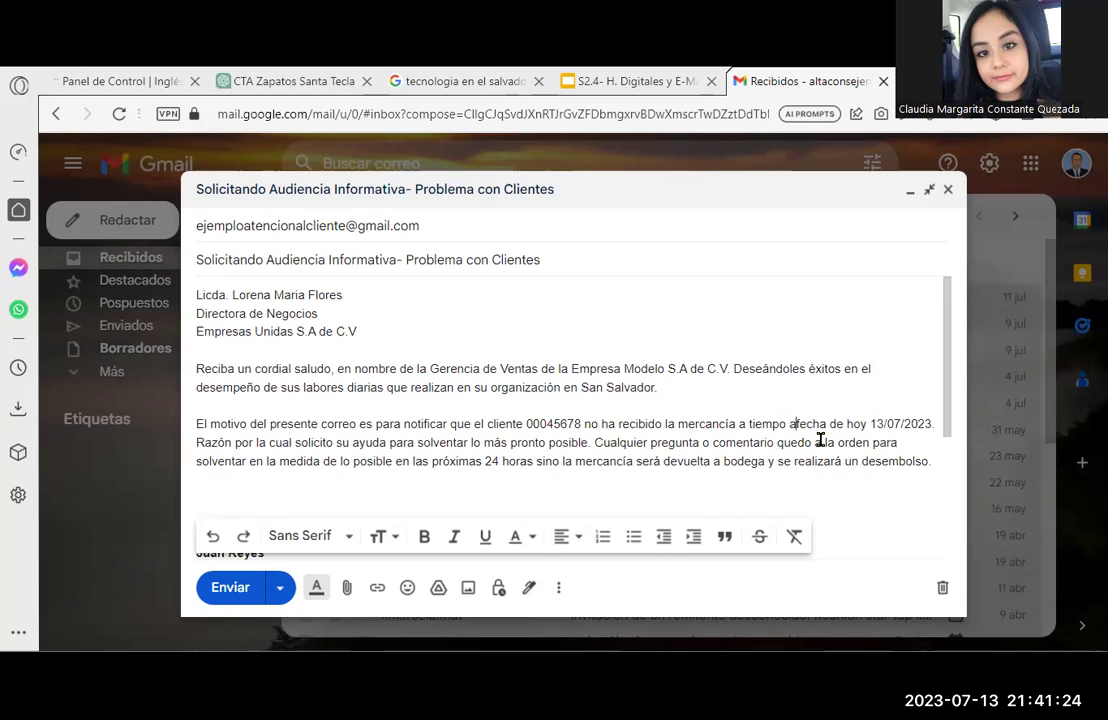
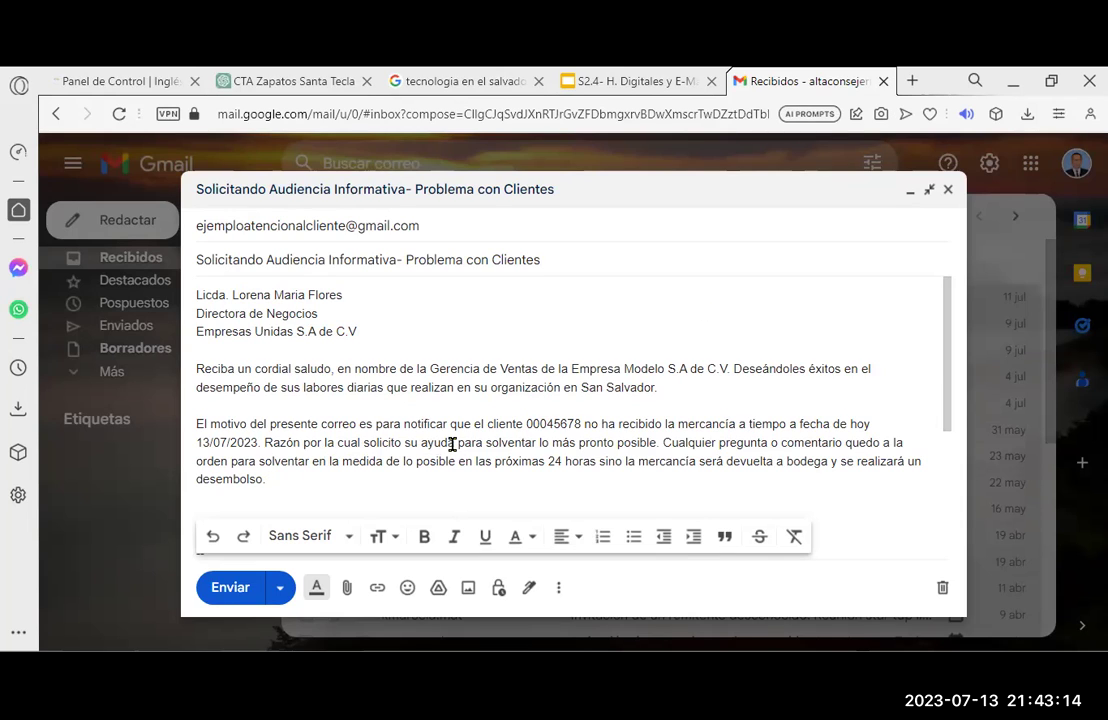
Replace 'para solventar lo más pronto posible' with 'para encontrarle una solución que sea rápida, viable y factible en el menor tiempo'
drag(650, 442, 457, 443)
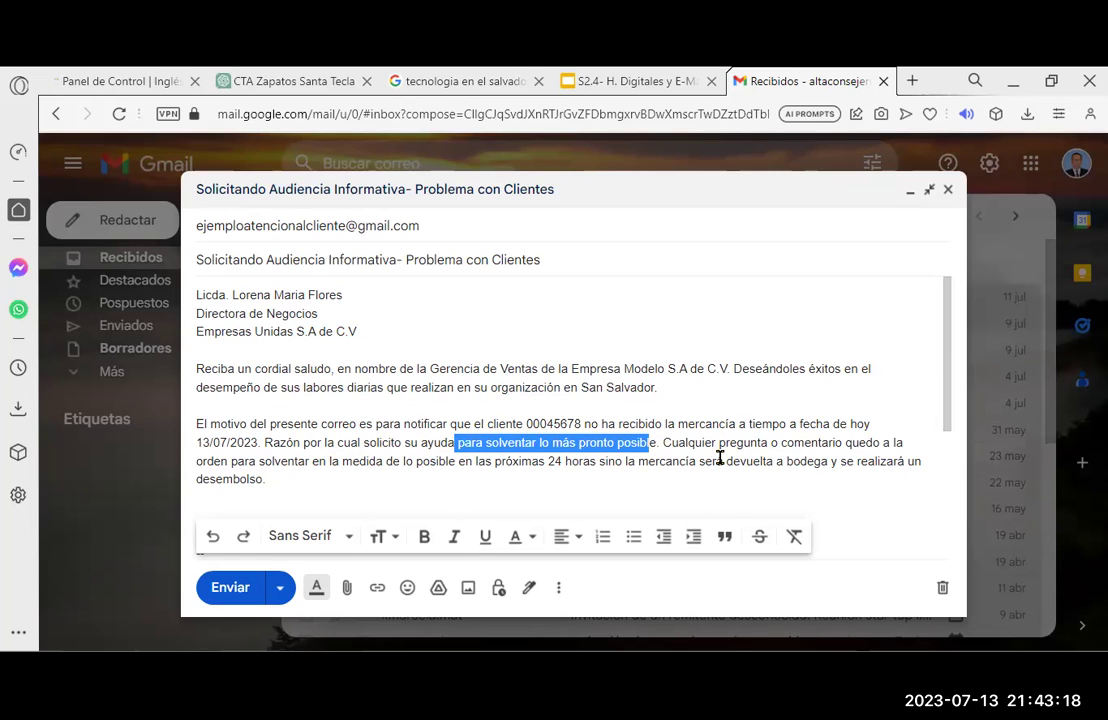
key(BackSpace)
text(para encontrarle)
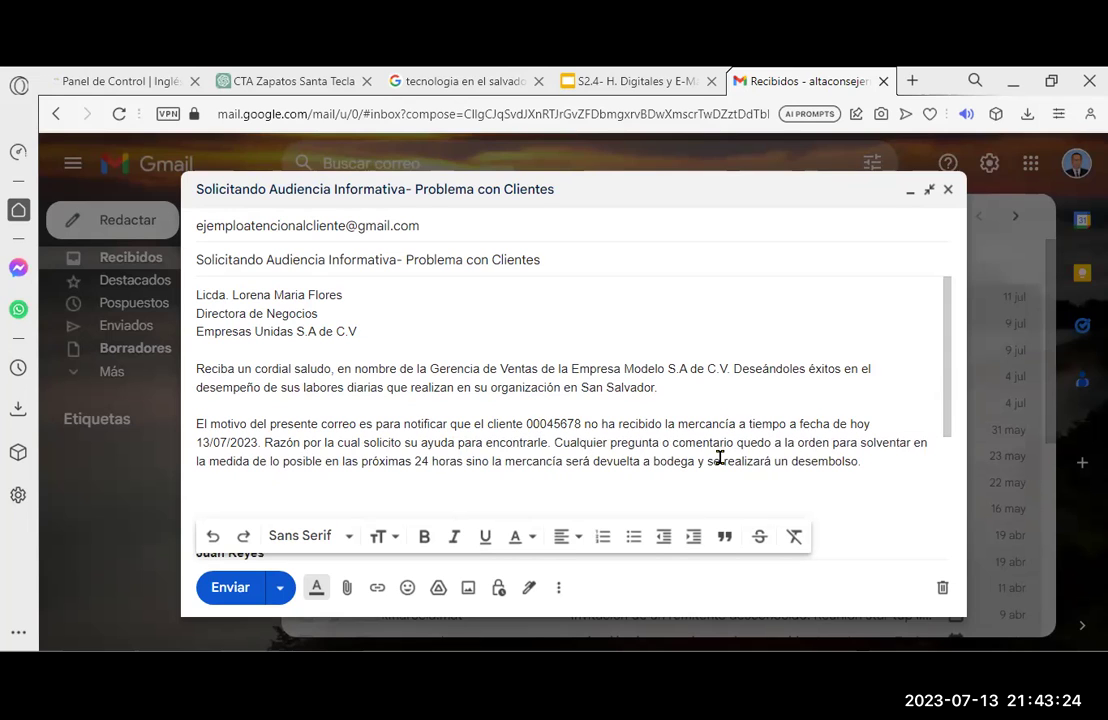
text( una solucion que sea ra)
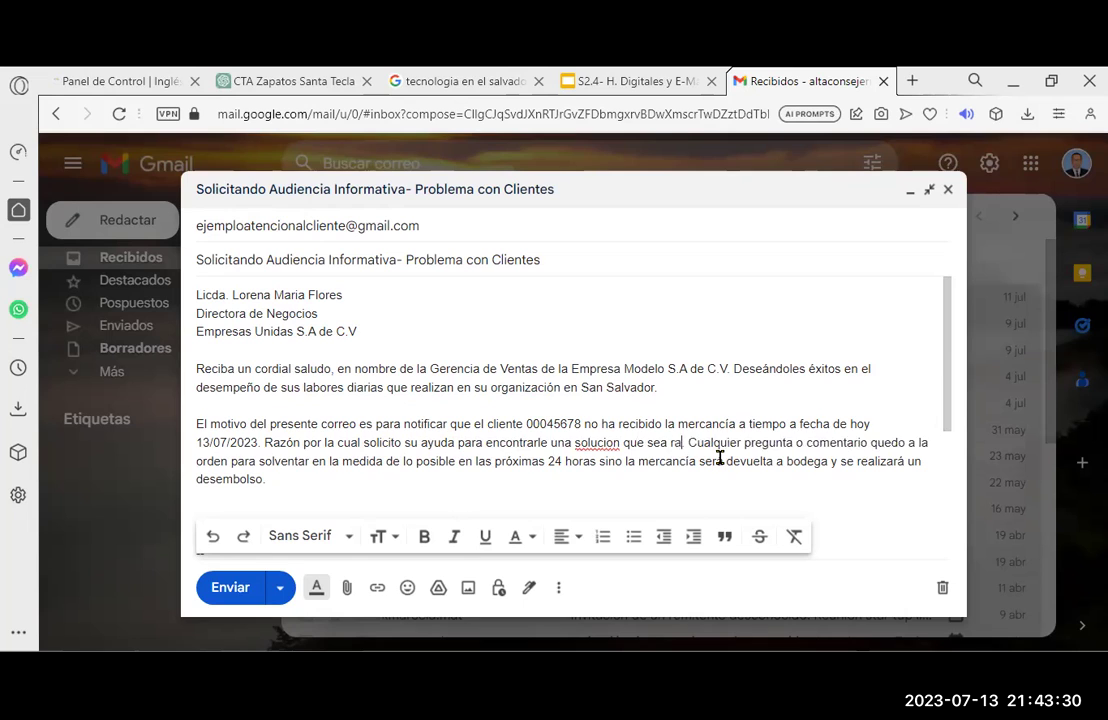
text(pioa, viable y factibleen el menor tiemp)
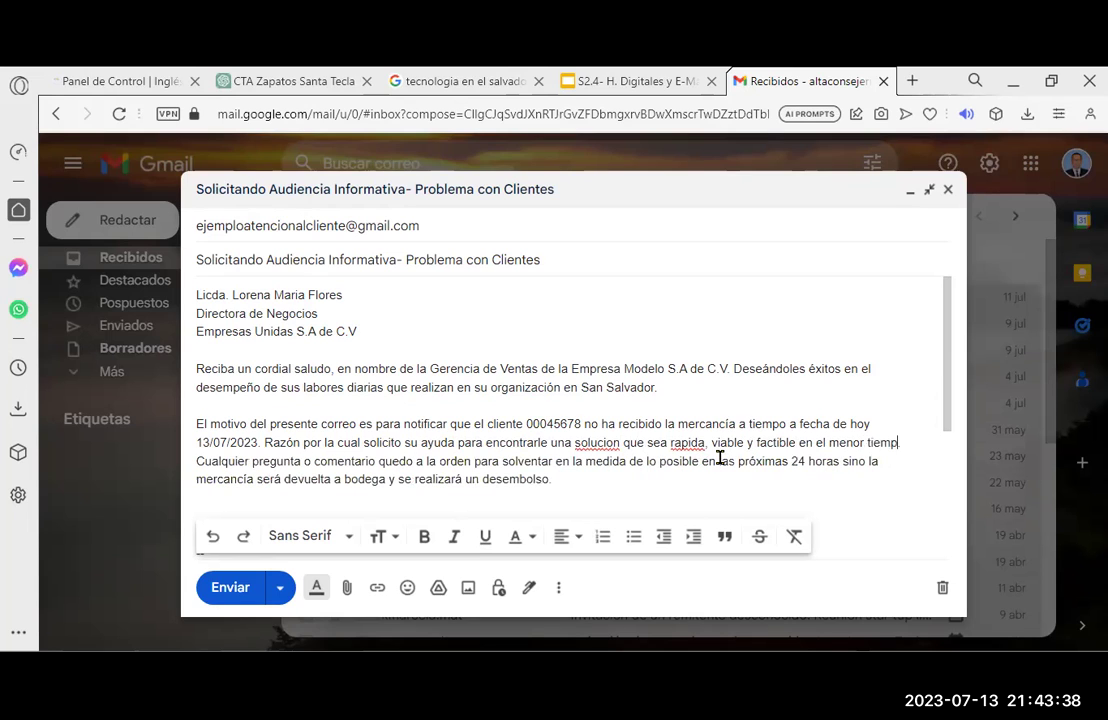
text(.)
Correct 'solucion' and 'rapida' to 'solución' and 'rápida' using the spelling suggestions
click(613, 447)
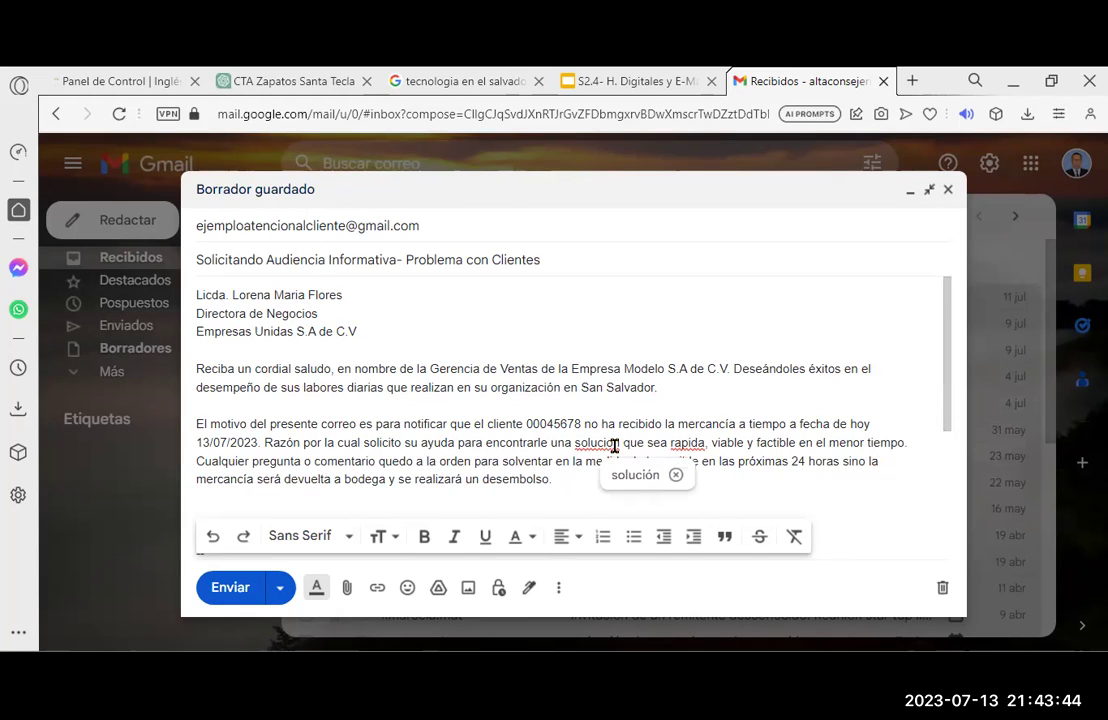
click(635, 475)
click(693, 442)
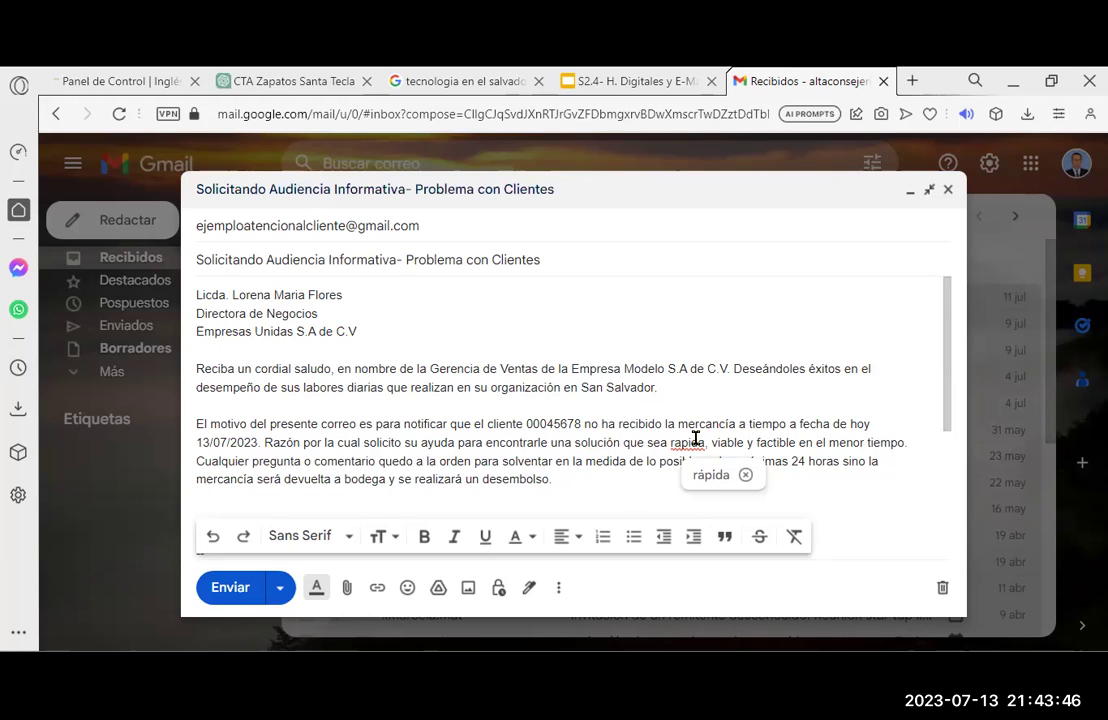
click(712, 475)
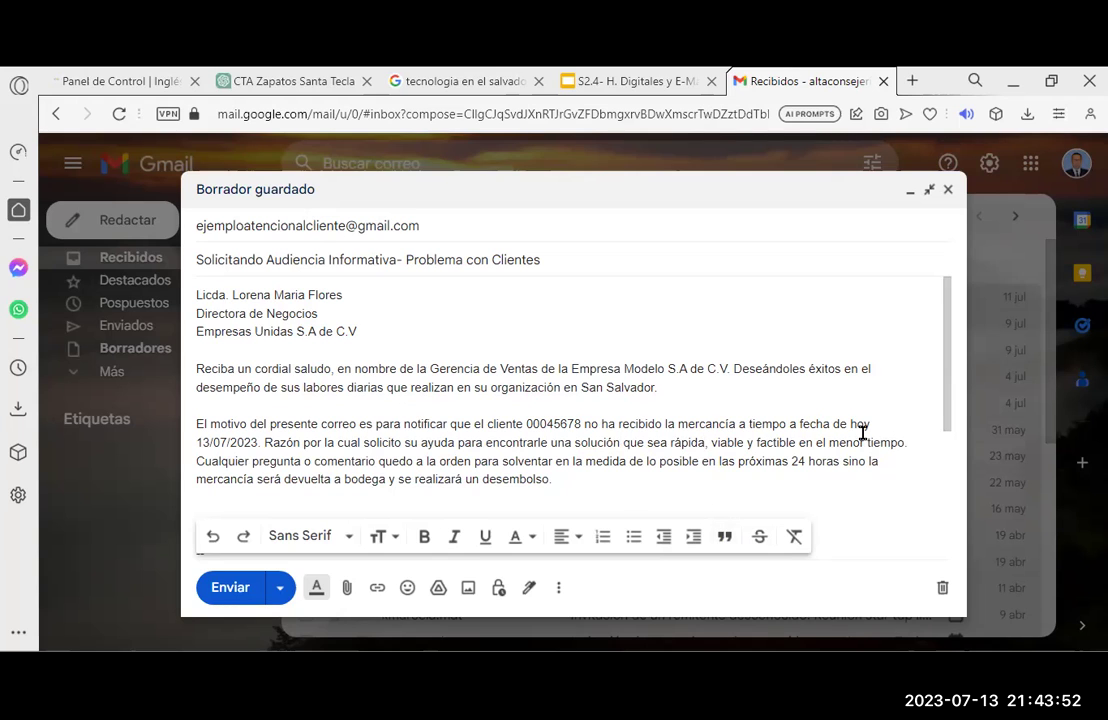
Add the closing line 'Cualquier duda o consulta estoy a la orden.' and remove the extra blank line
scroll(949, 382, down, 1)
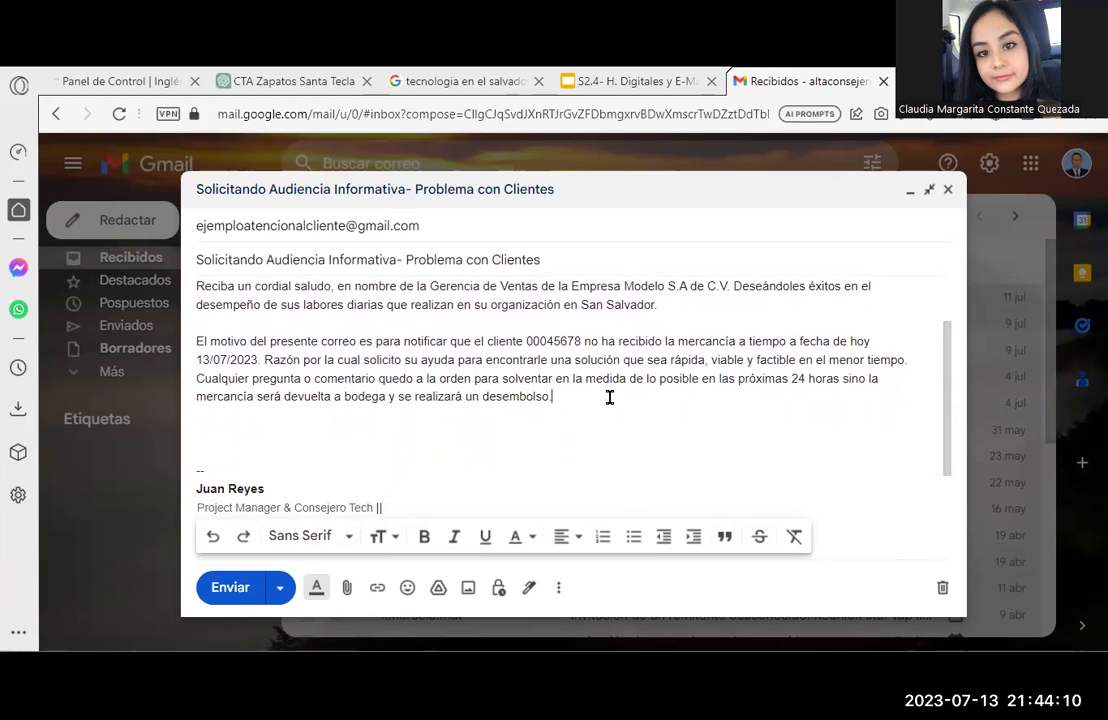
key(Return)
key(Return)
text(Cualqu)
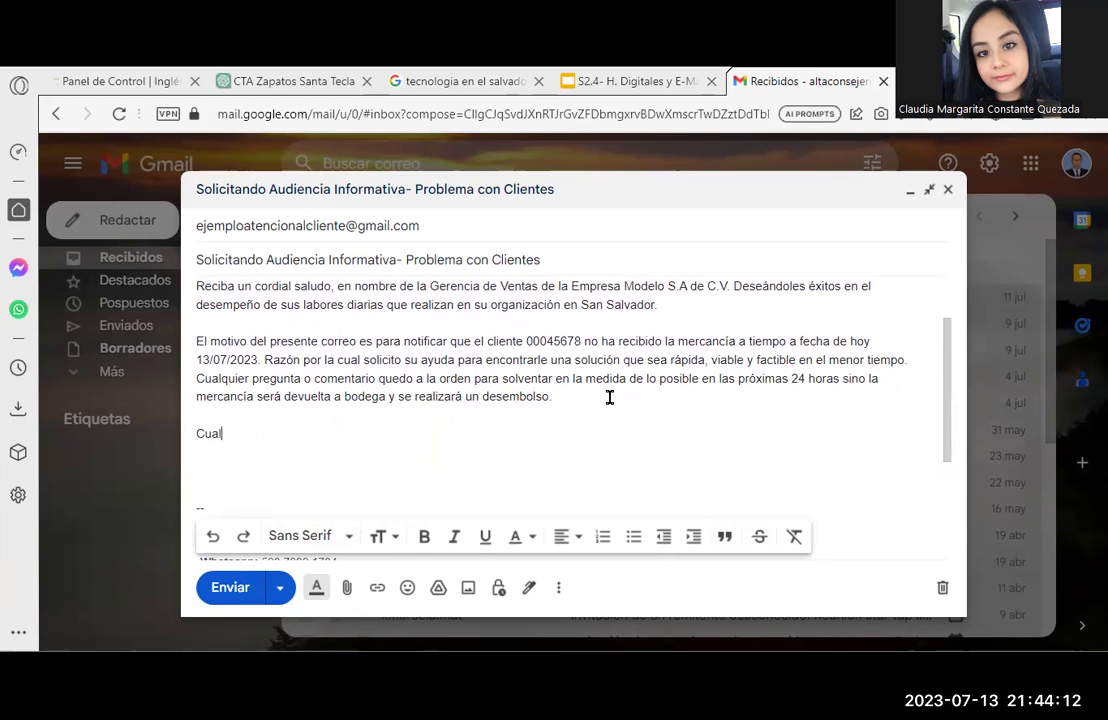
text(ier duda o co)
text(nsulta)
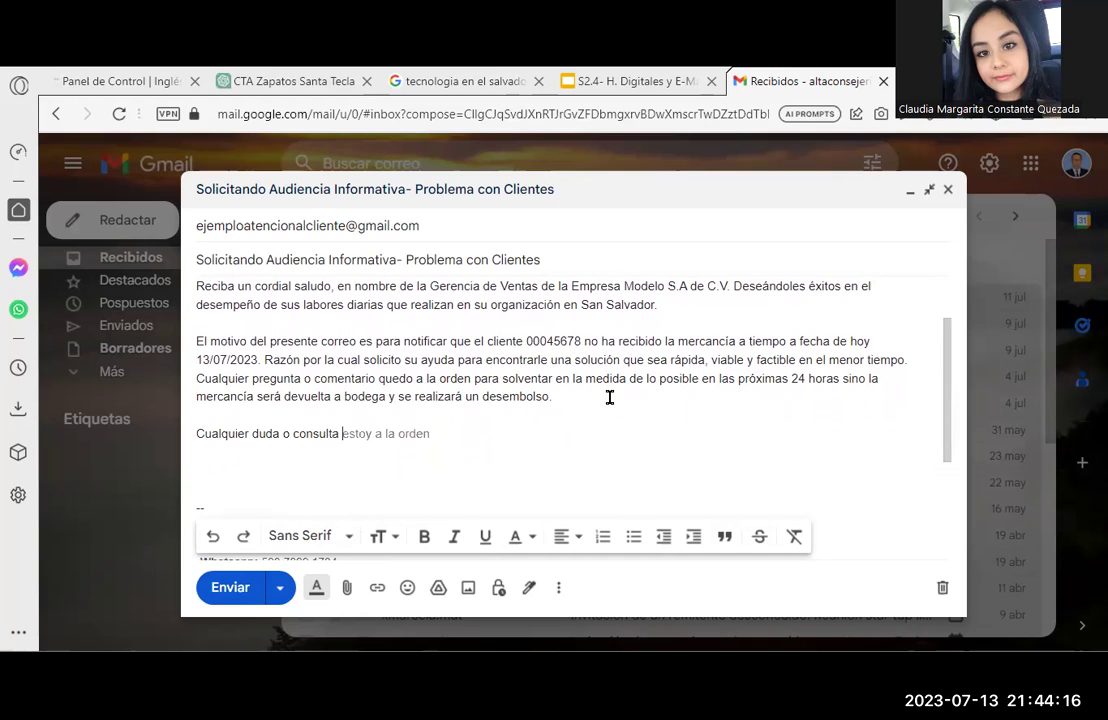
key(Tab)
click(418, 467)
key(BackSpace)
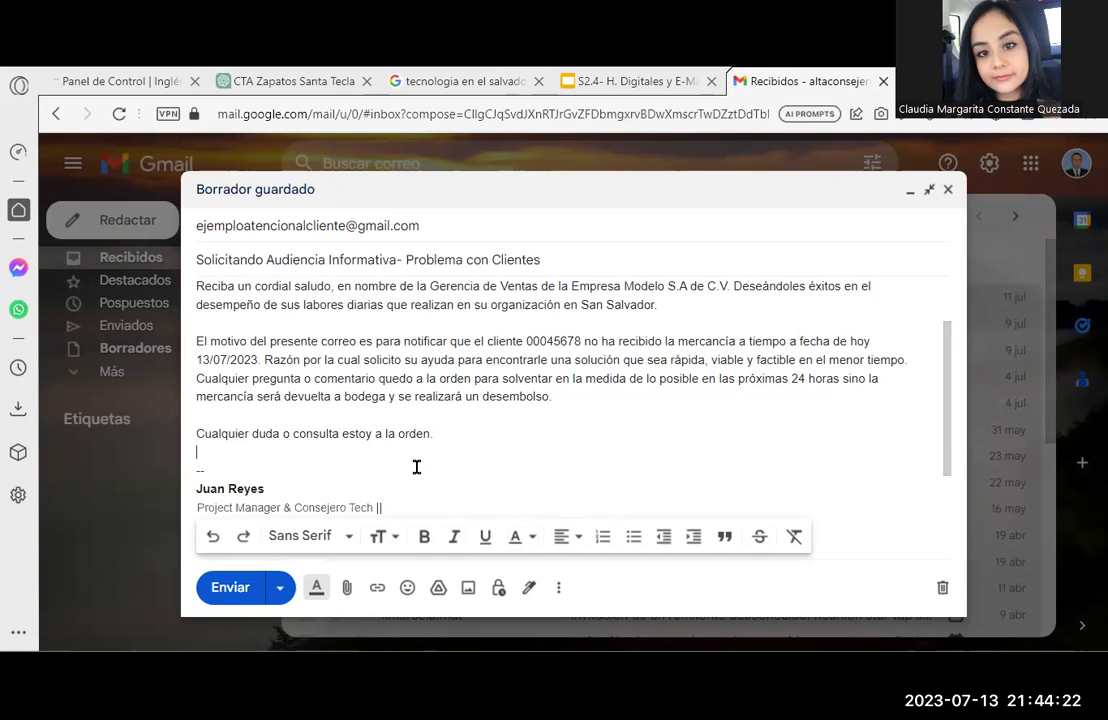
Scroll back up the draft and switch to the Inglés Corporativo course dashboard
scroll(425, 472, down, 2)
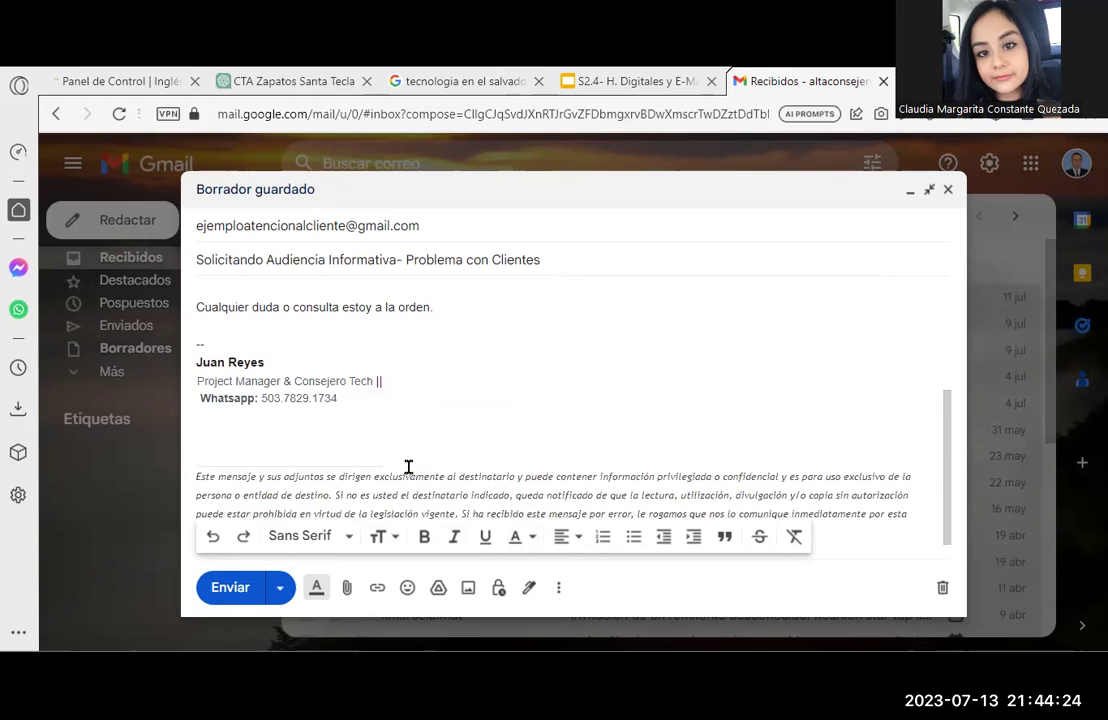
scroll(385, 415, up, 1)
scroll(360, 450, up, 2)
scroll(346, 500, up, 2)
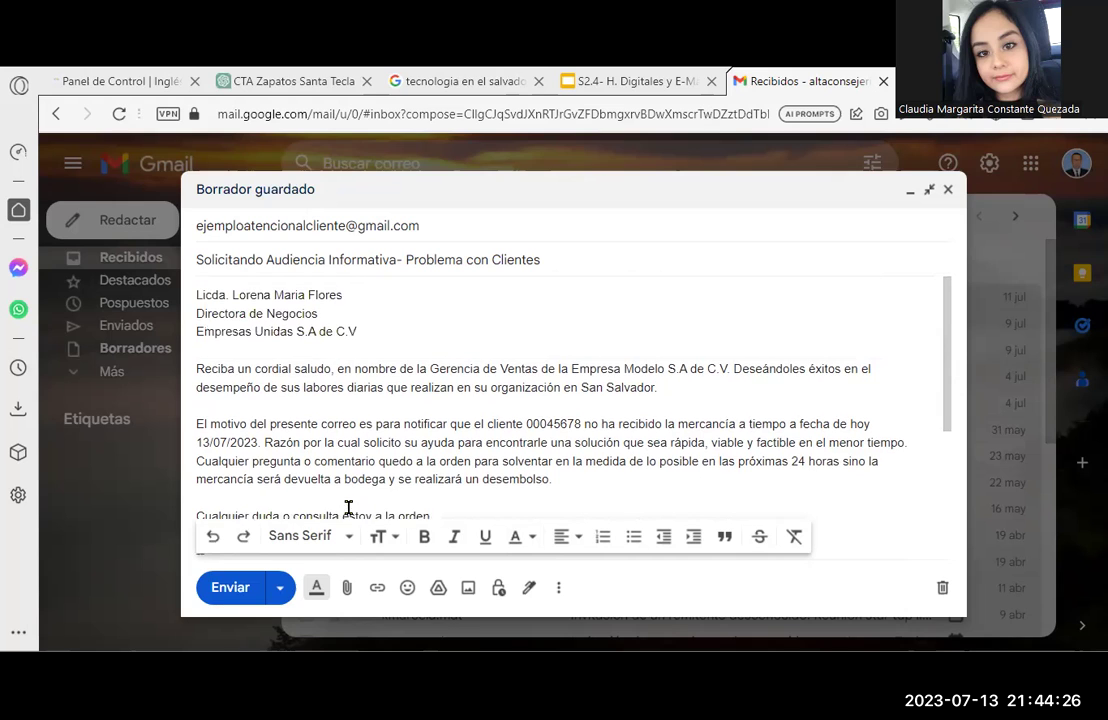
click(124, 78)
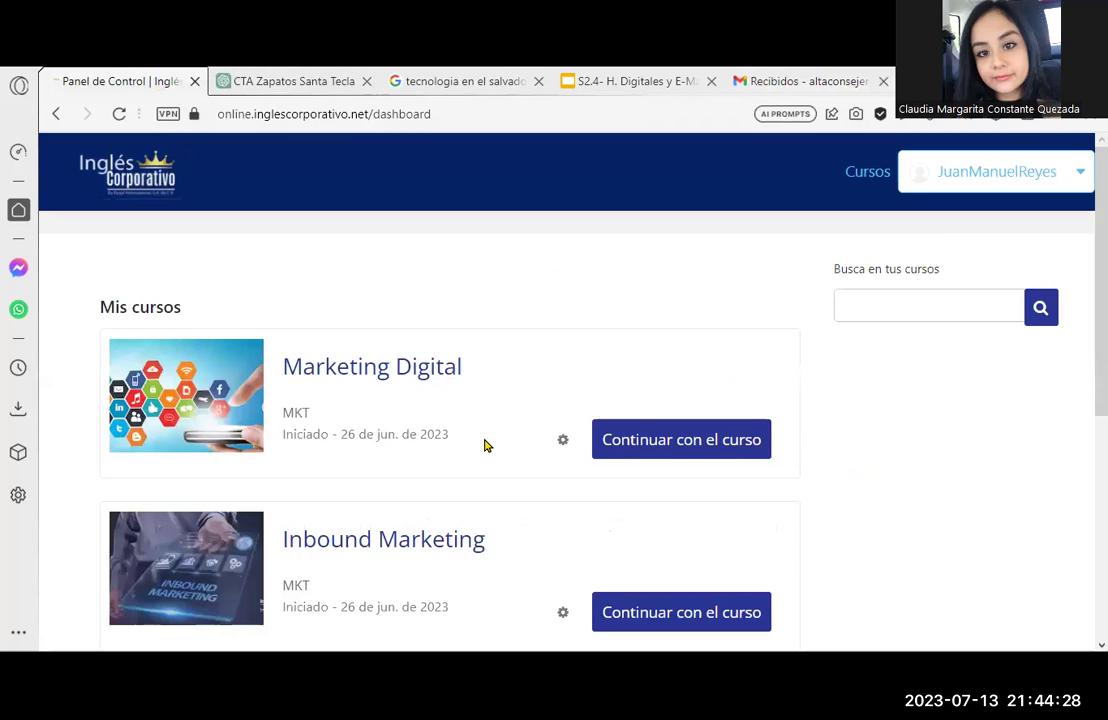
Continue the Marketing Digital course and open lesson 2.5 Email Marketing
scroll(487, 445, down, 3)
scroll(717, 274, up, 3)
click(684, 450)
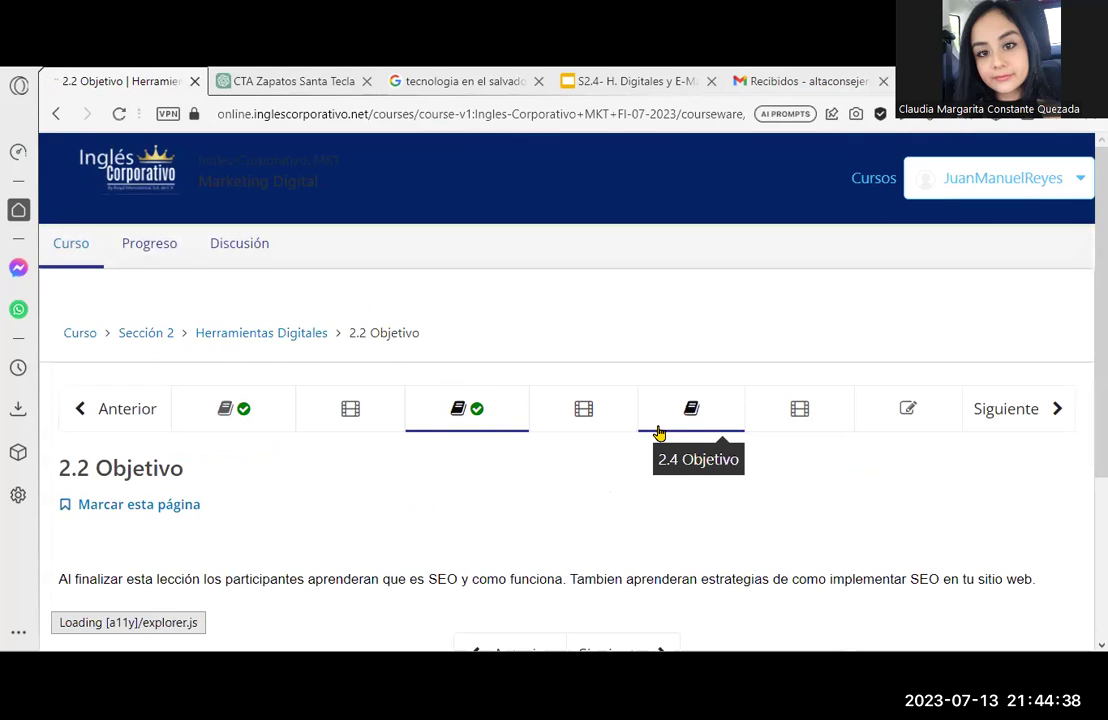
scroll(596, 347, down, 2)
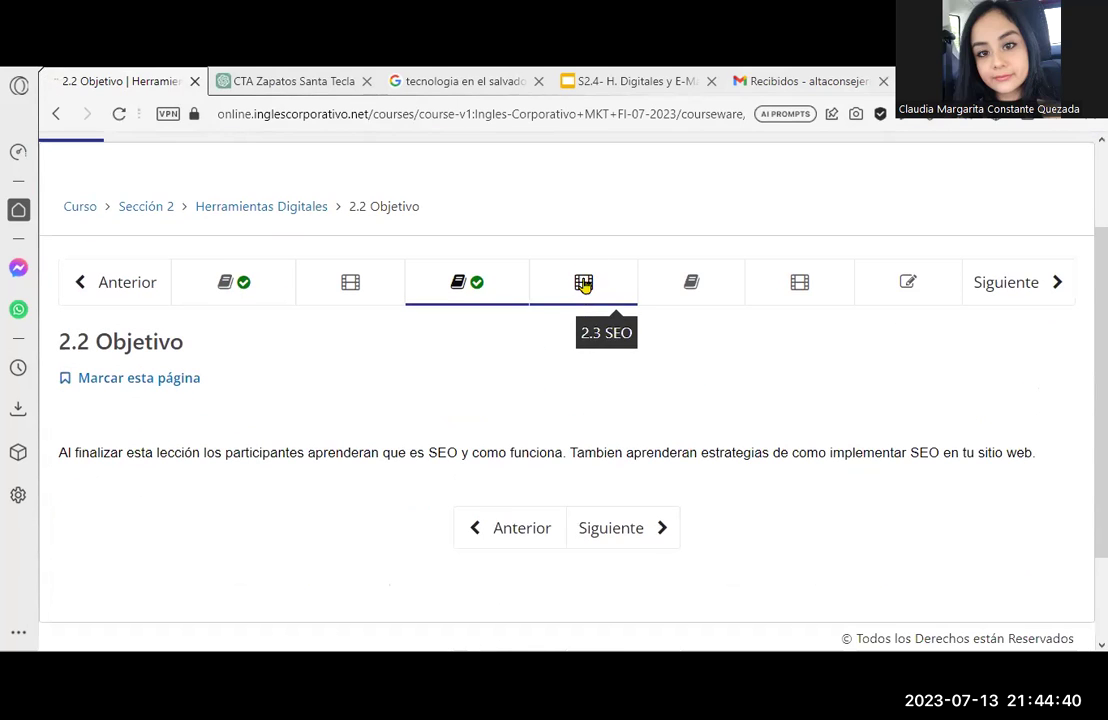
scroll(756, 360, up, 2)
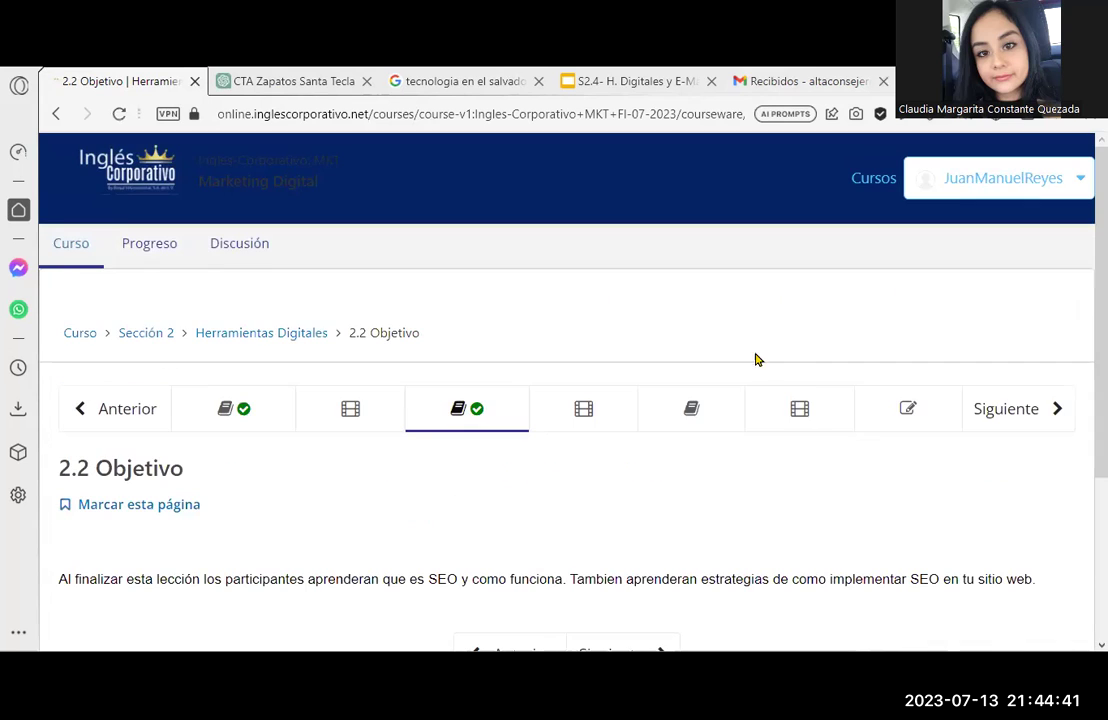
click(820, 428)
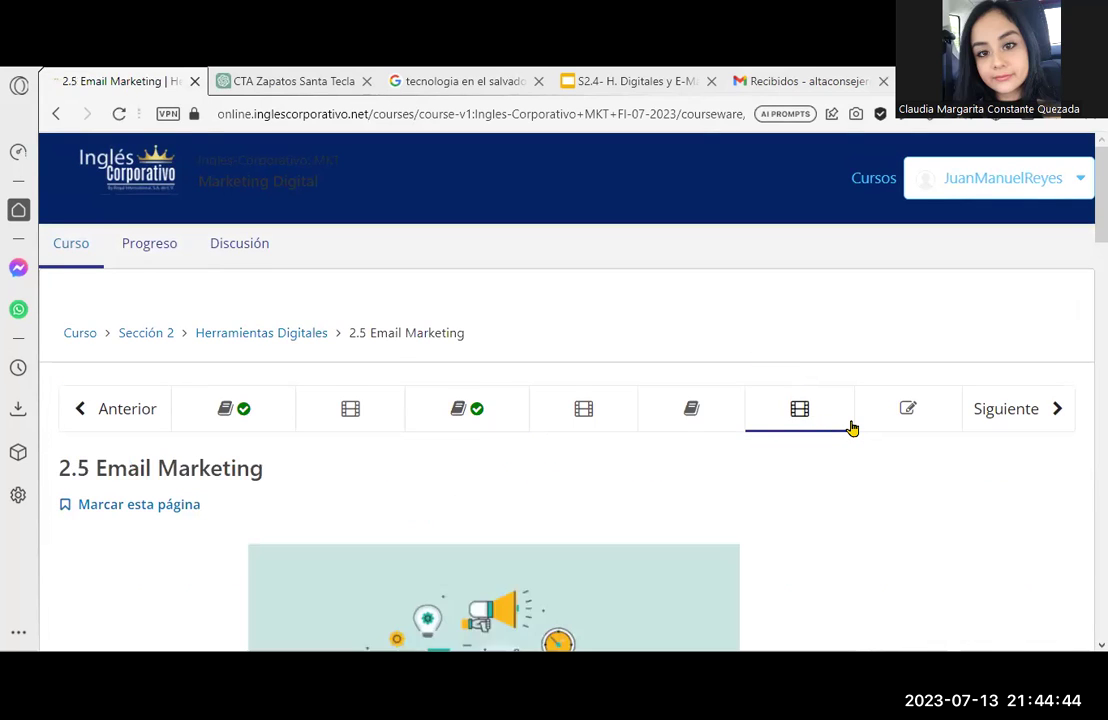
Read down through the Email Marketing lesson, then go back to the Gmail draft via the Slides tab
scroll(1002, 403, down, 4)
scroll(885, 500, down, 4)
scroll(806, 467, down, 2)
scroll(808, 467, down, 3)
scroll(808, 469, down, 3)
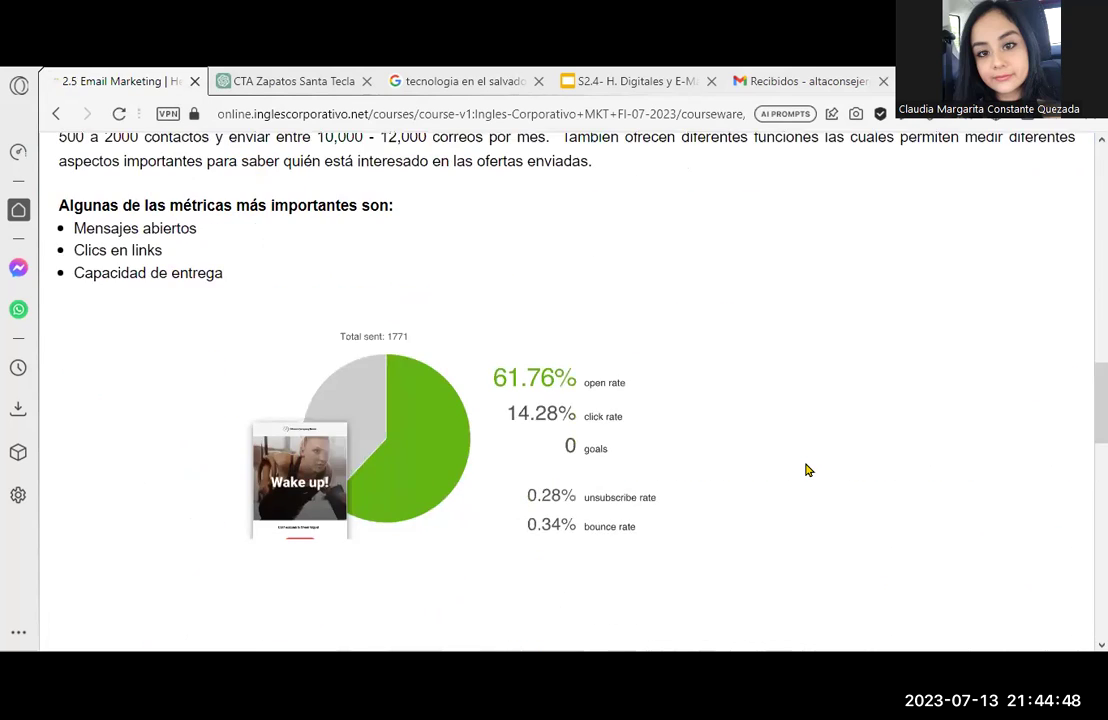
scroll(808, 469, down, 3)
scroll(808, 469, down, 4)
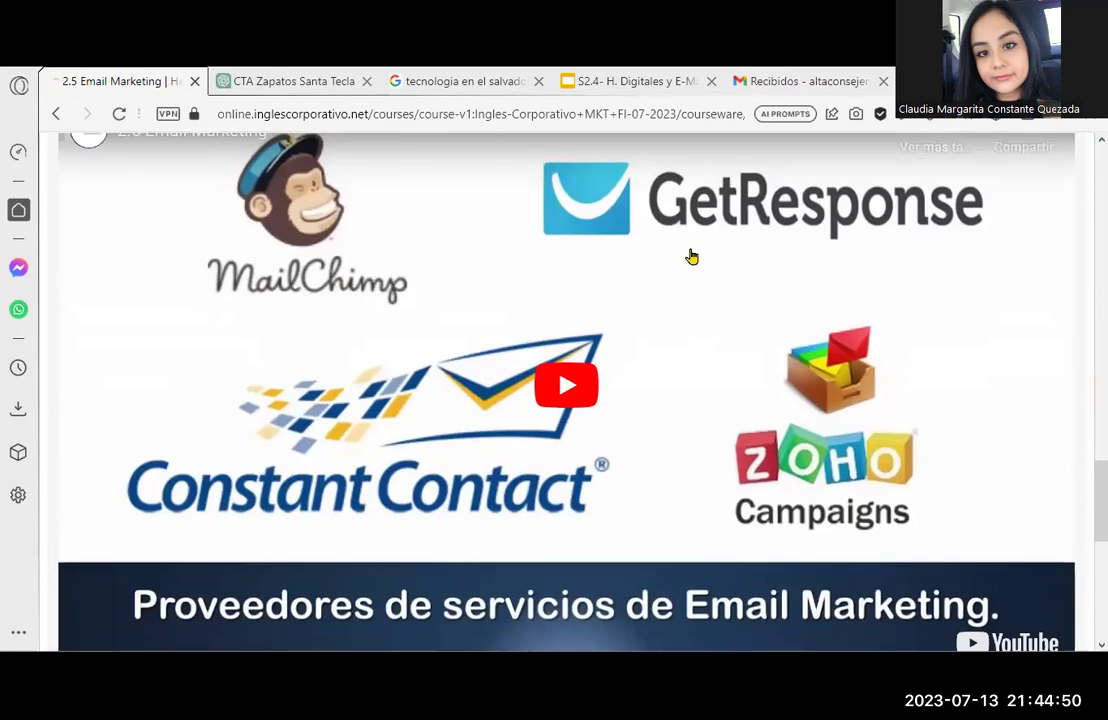
click(620, 80)
click(808, 80)
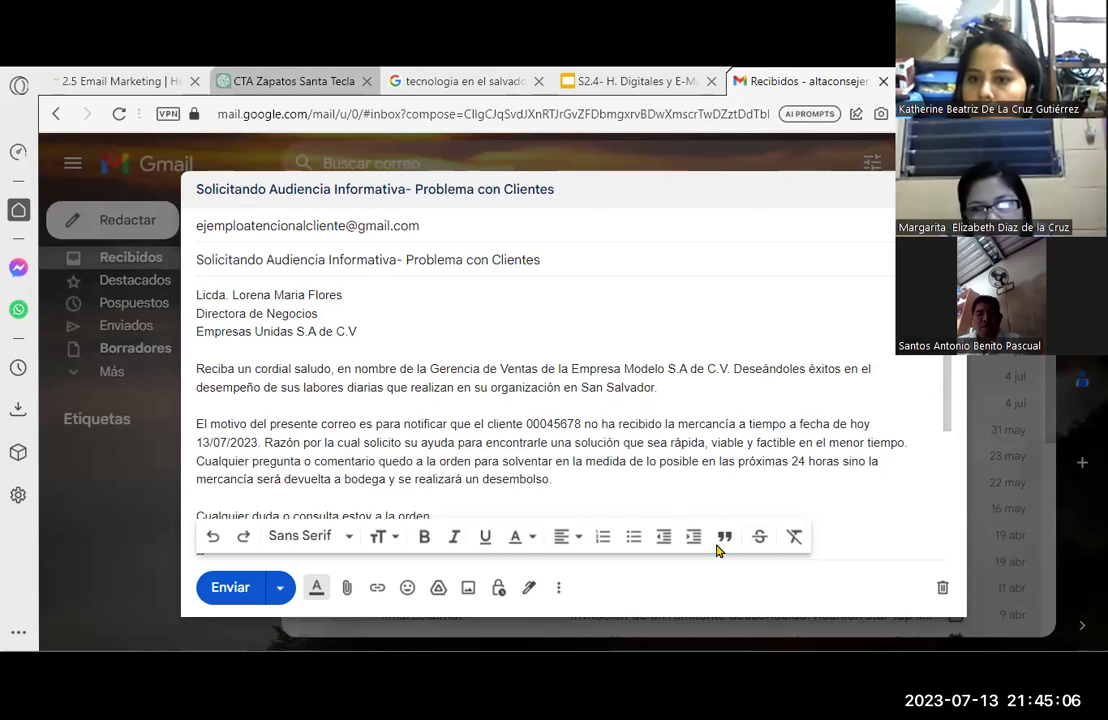
Switch to the 'CTA Zapatos Santa Tecla' ChatGPT tab with Ctrl+2
key(ctrl+2)
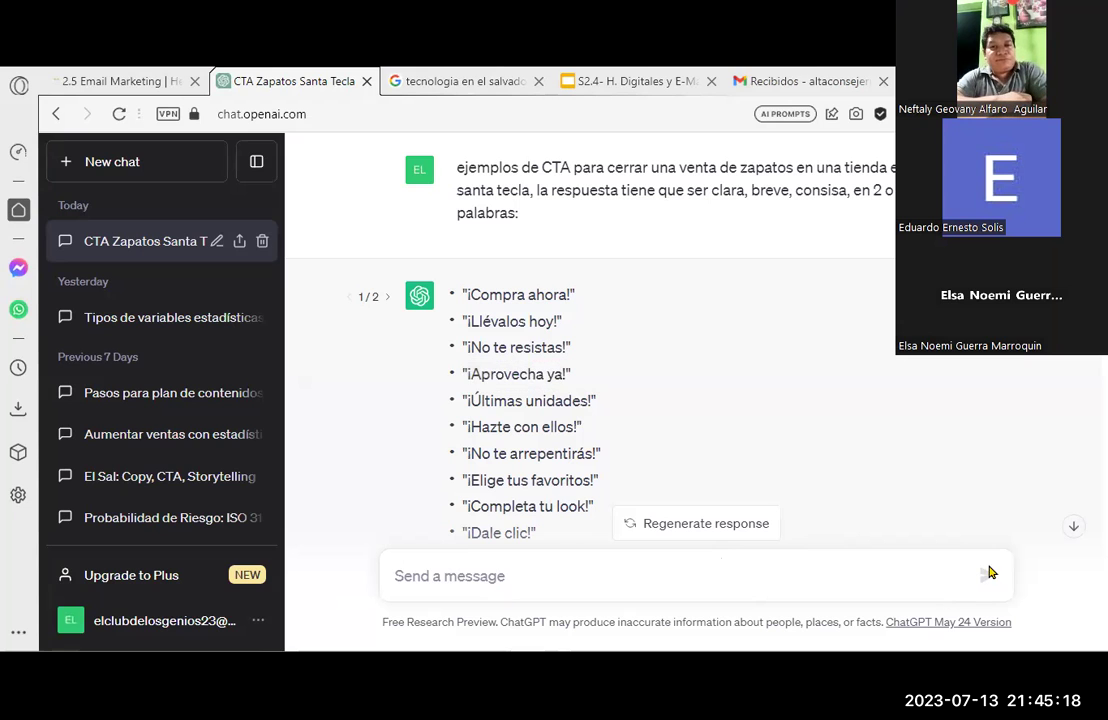
Start the prompt with 'Actuar como un publicista de 30 años de experiencia'
scroll(640, 340, up, 10)
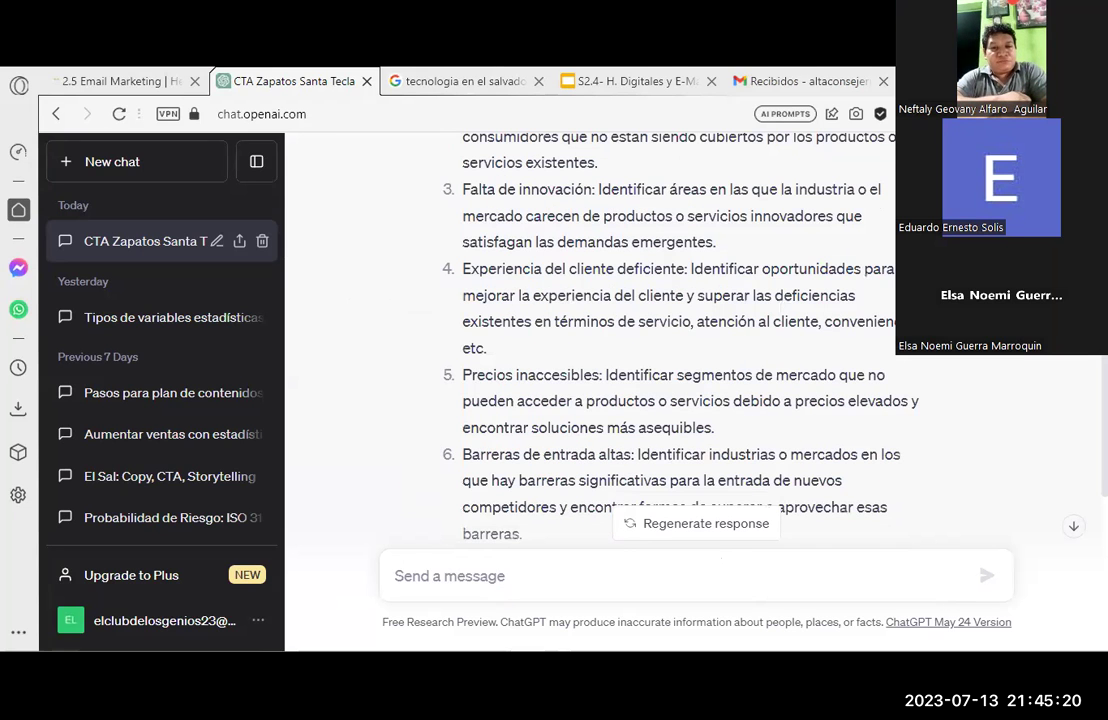
scroll(680, 330, down, 5)
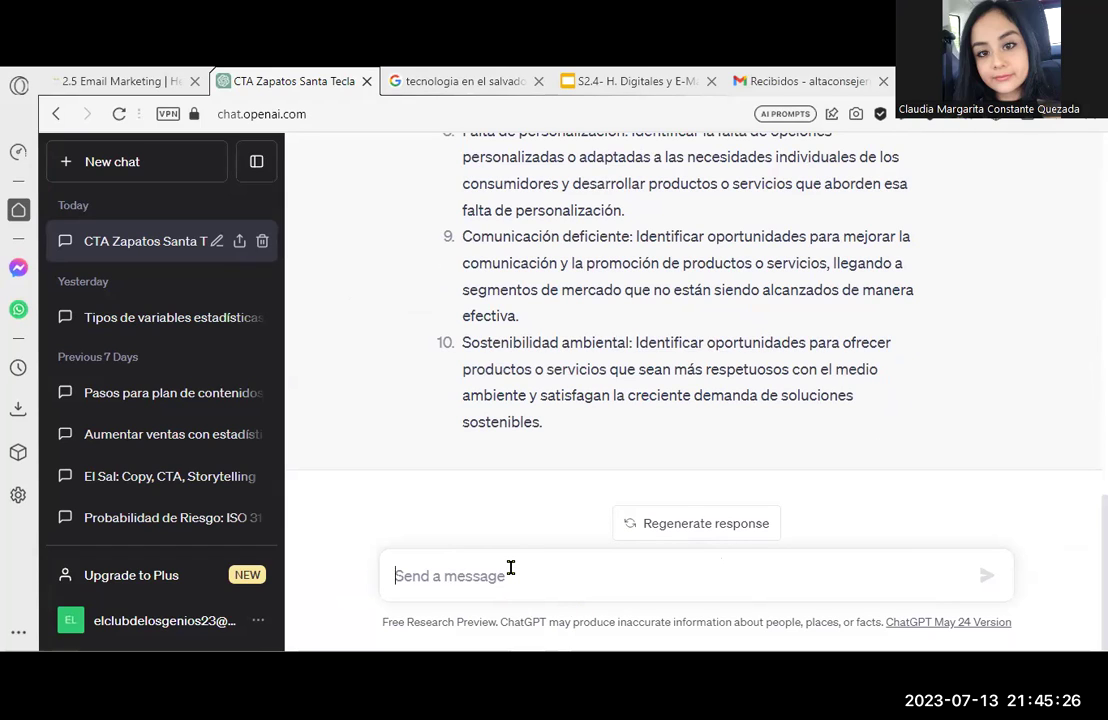
text(Rec)
key(BackSpace)
key(BackSpace)
key(BackSpace)
text(Actuar como un p)
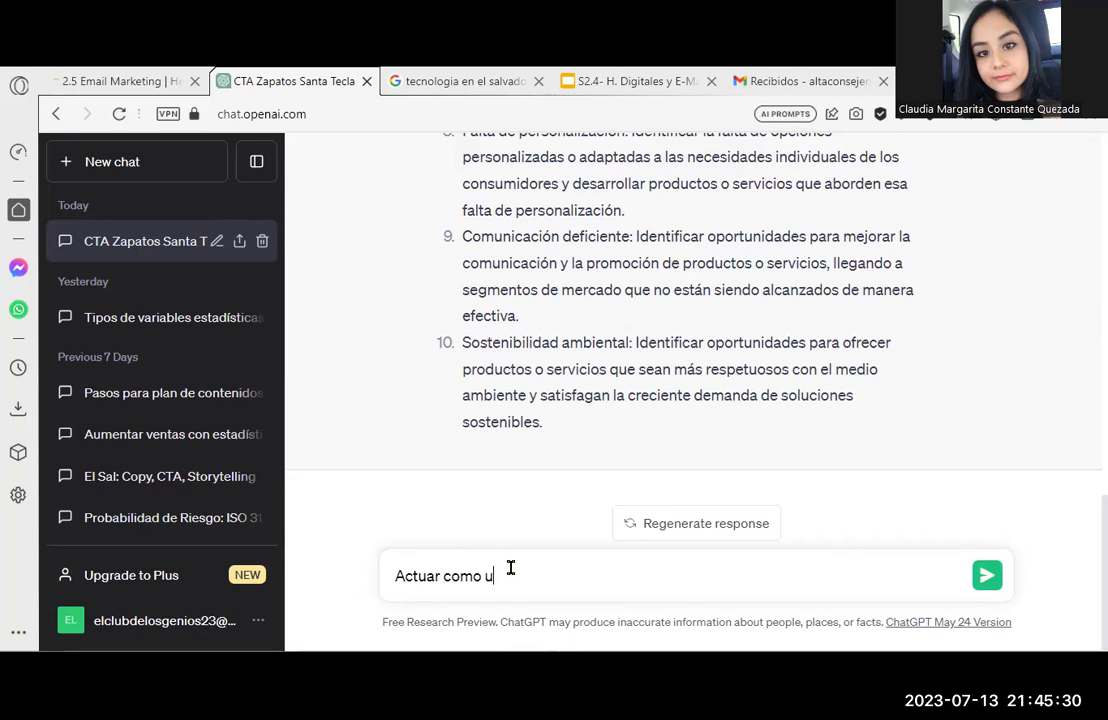
text(ublicist)
text(a de 30 años de ex)
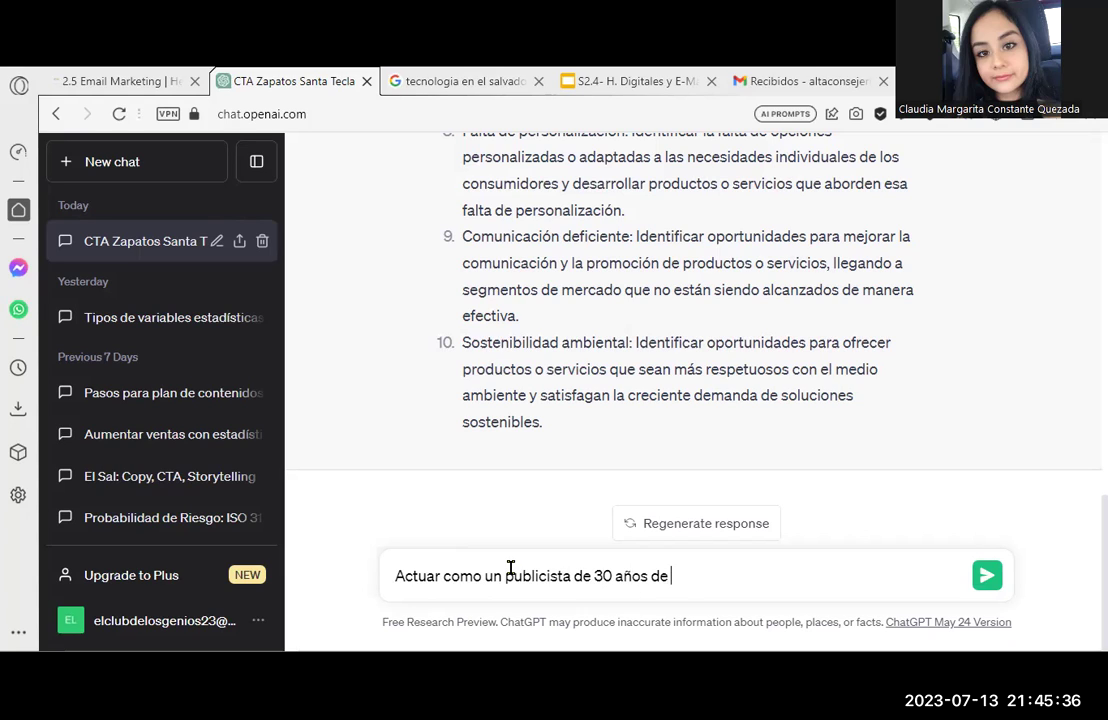
text(periencia uy)
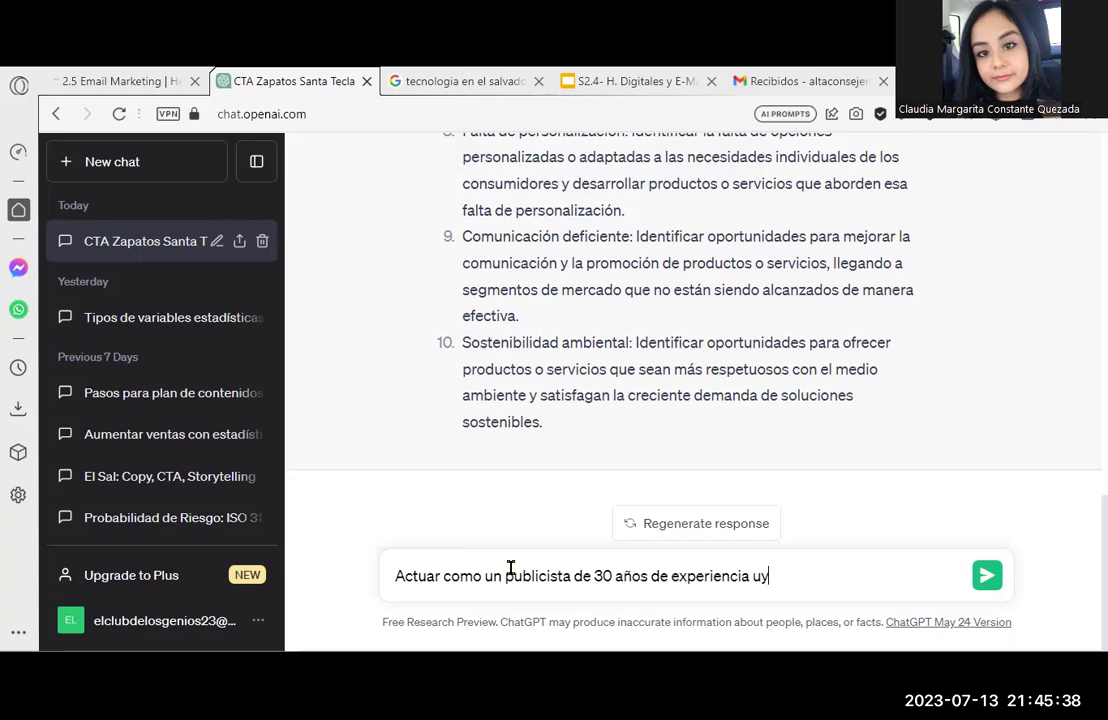
key(BackSpace)
key(BackSpace)
Continue the prompt requesting a 10-line phone sales email with details, storytelling, CTA and URL
text(dactar u)
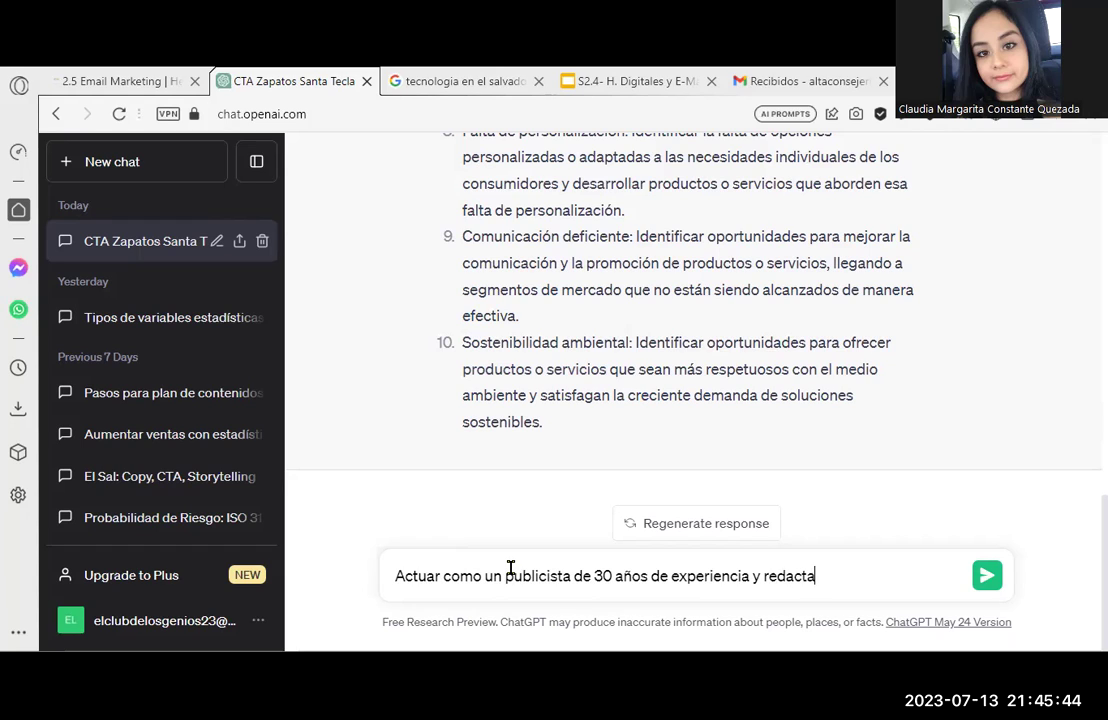
text(n co)
key(BackSpace)
text(eo de)
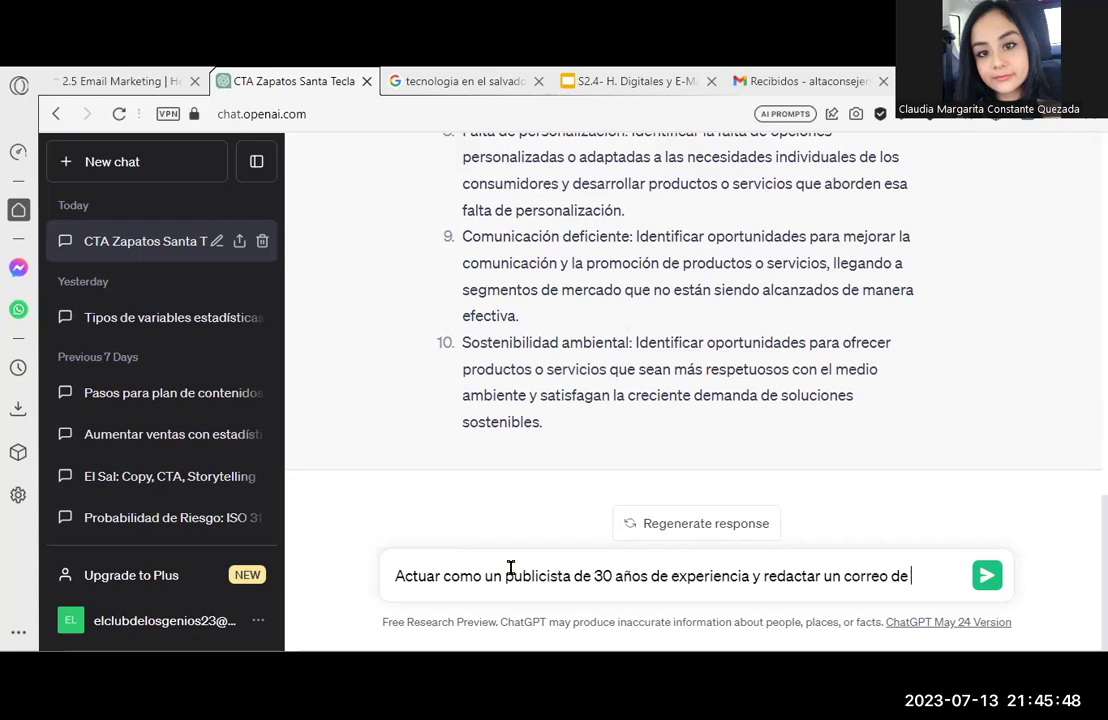
key(BackSpace)
key(BackSpace)
text(para ve)
text(nder)
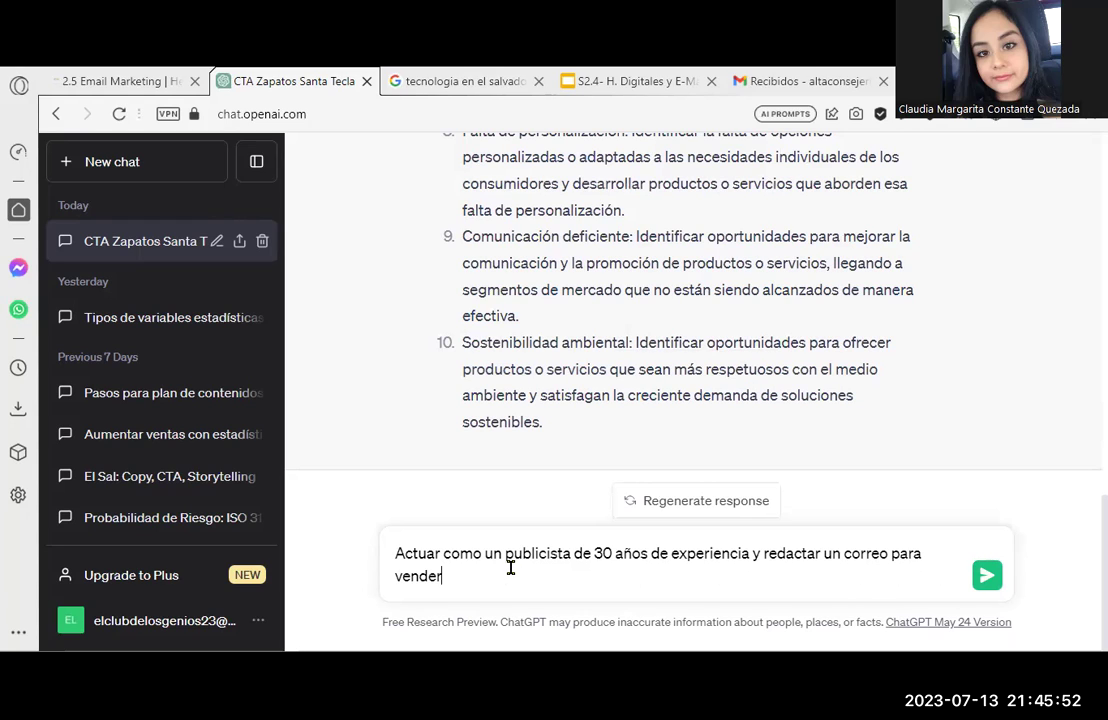
text( un t)
text(elefono de unas 10ñ)
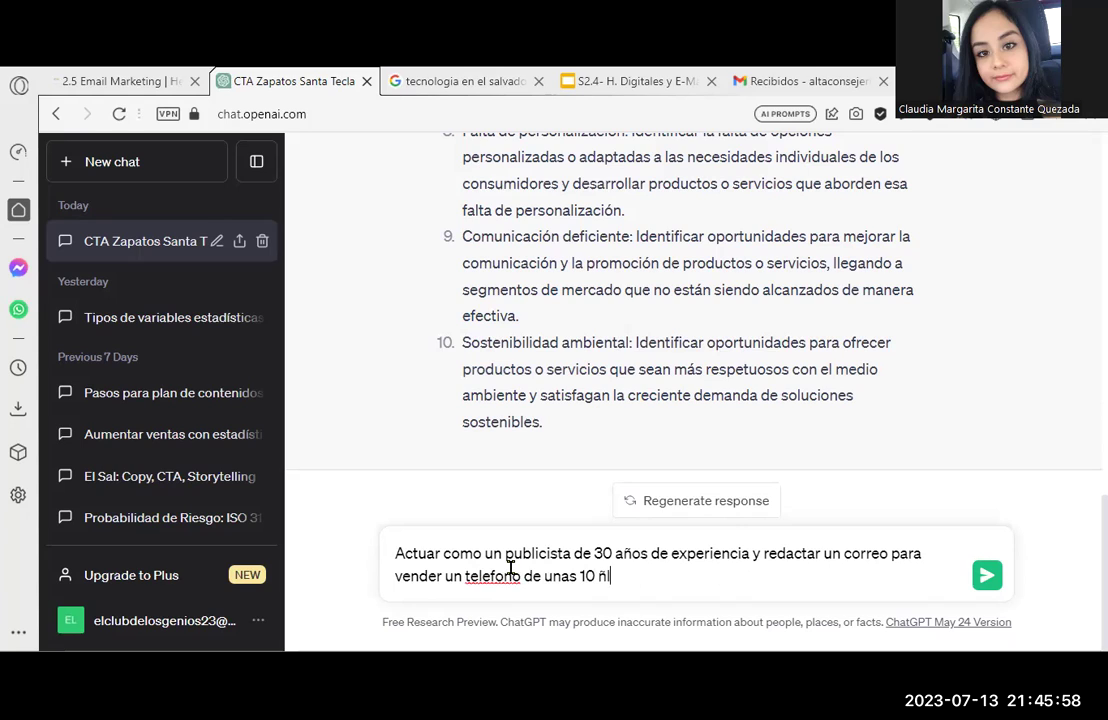
text(ineas, el product)
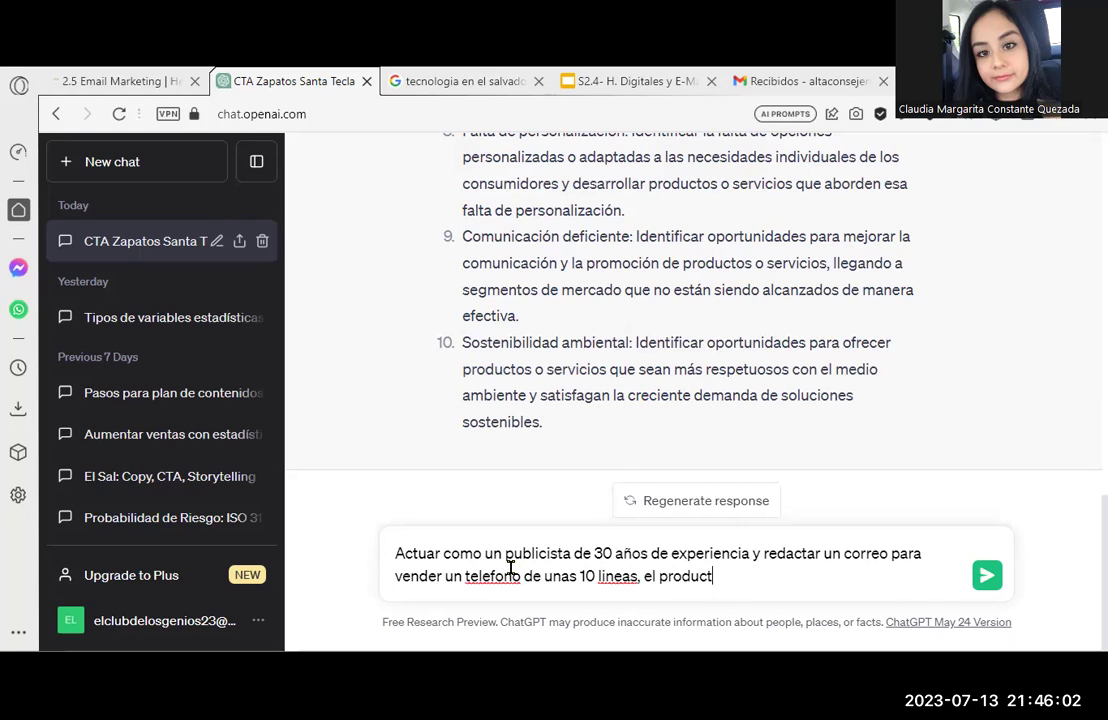
text(tiene que ser)
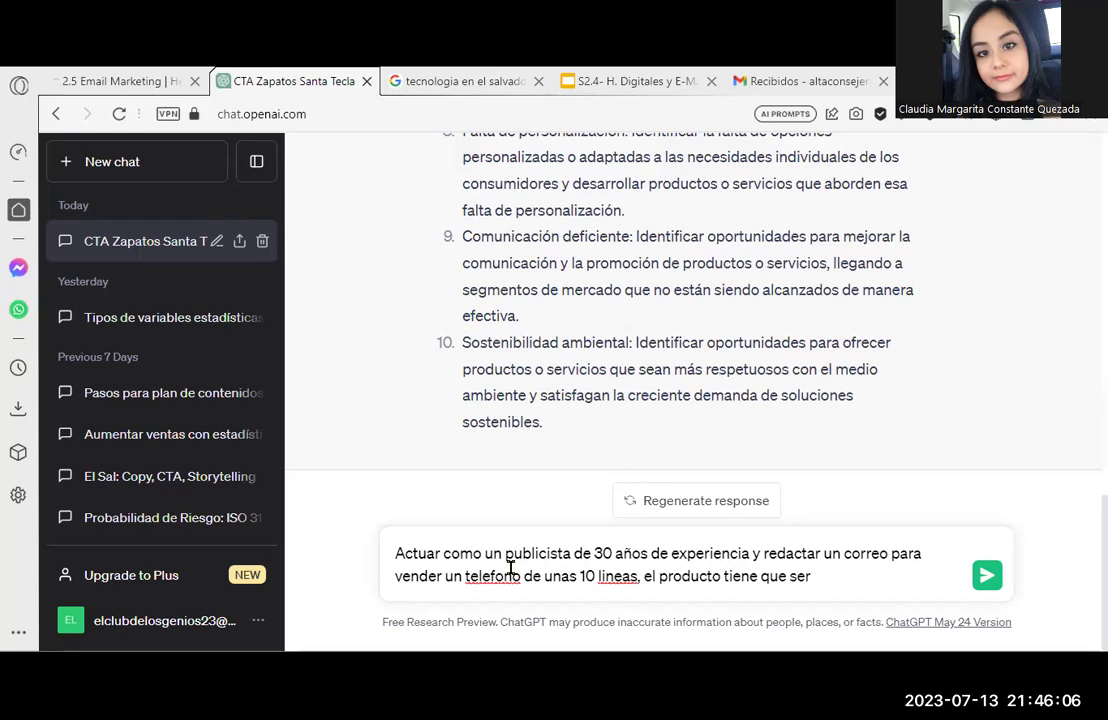
text(co)
key(BackSpace)
text(detalles)
text(-)
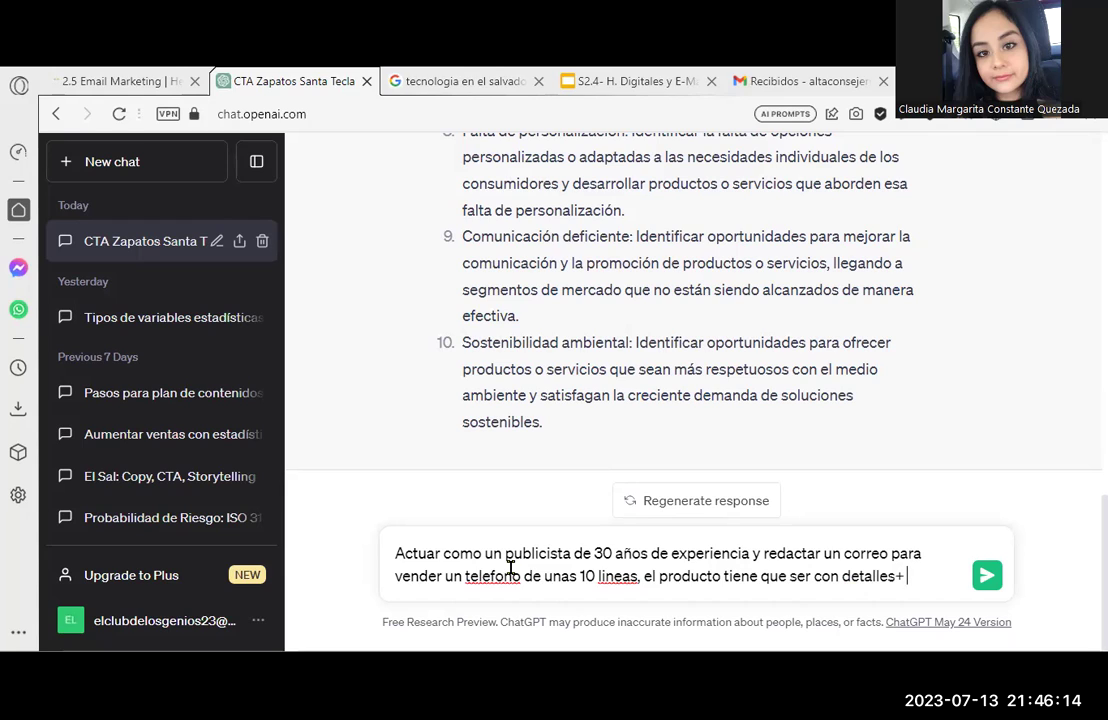
text(toryuttelling+cta)
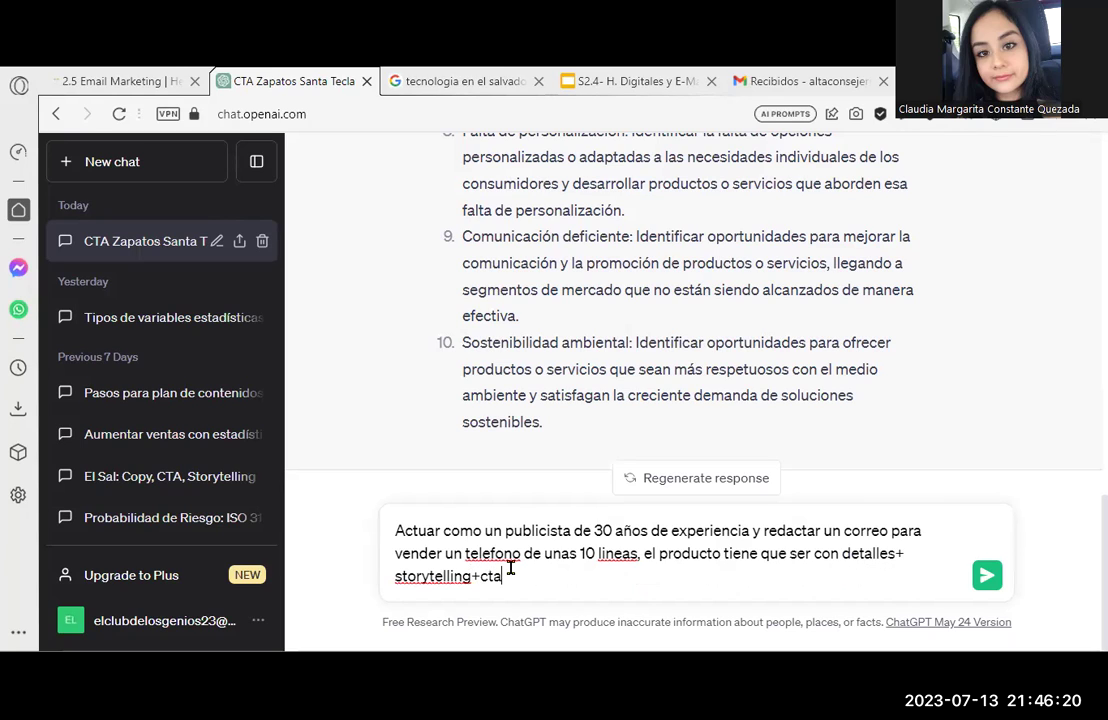
text(url)
text(:)
Send the publicist prompt, copy its text, and regenerate until the full sales email arrives
key(Return)
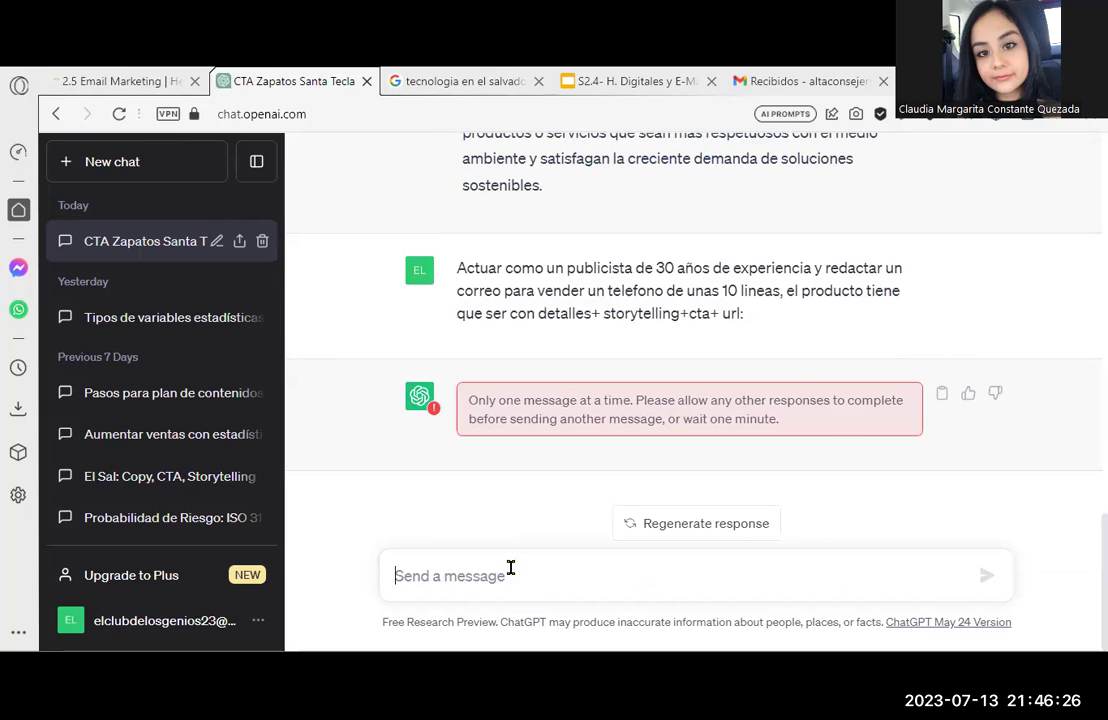
click(696, 538)
drag(762, 316, 458, 268)
right_click(495, 288)
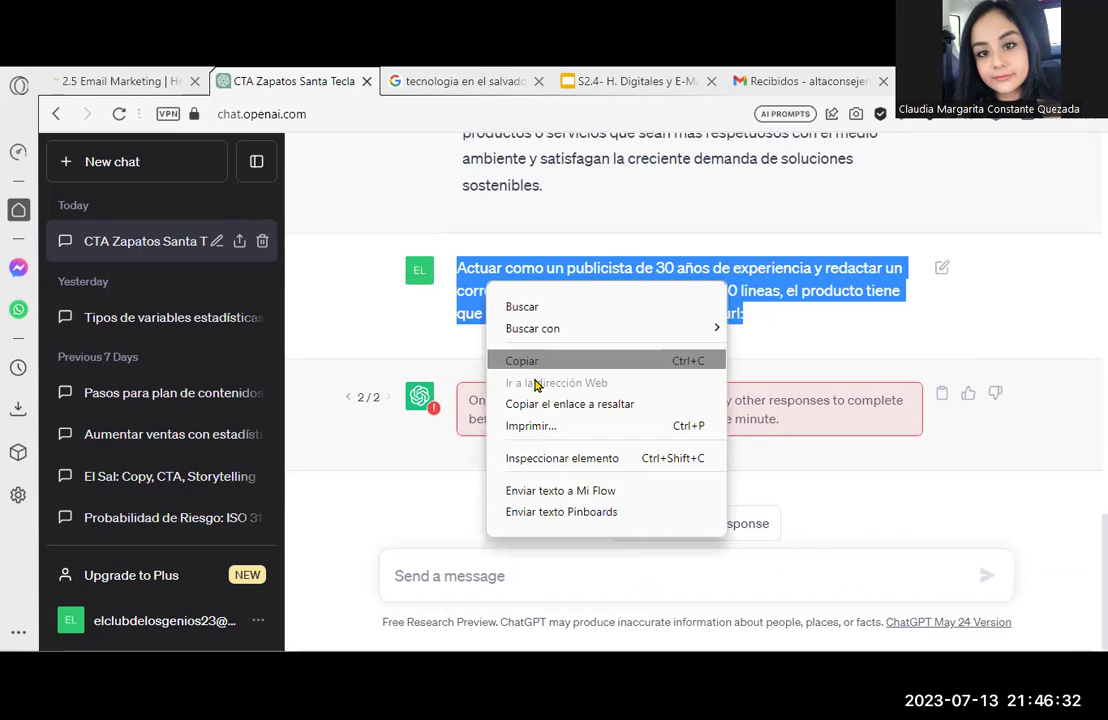
click(530, 360)
click(700, 523)
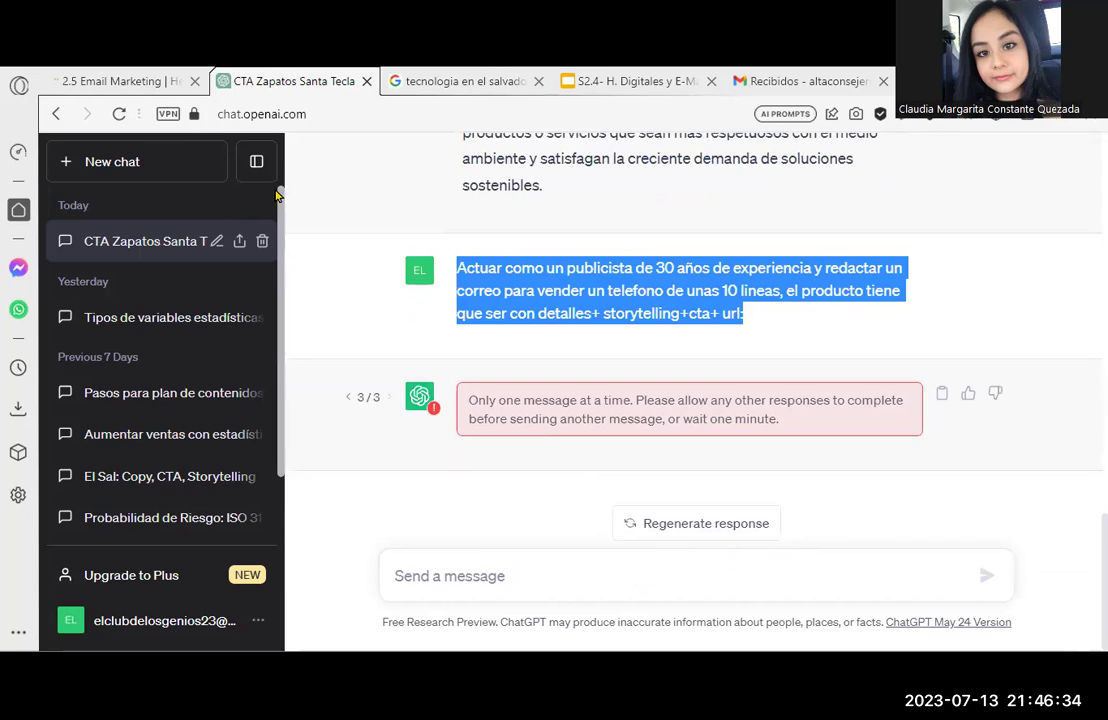
click(735, 577)
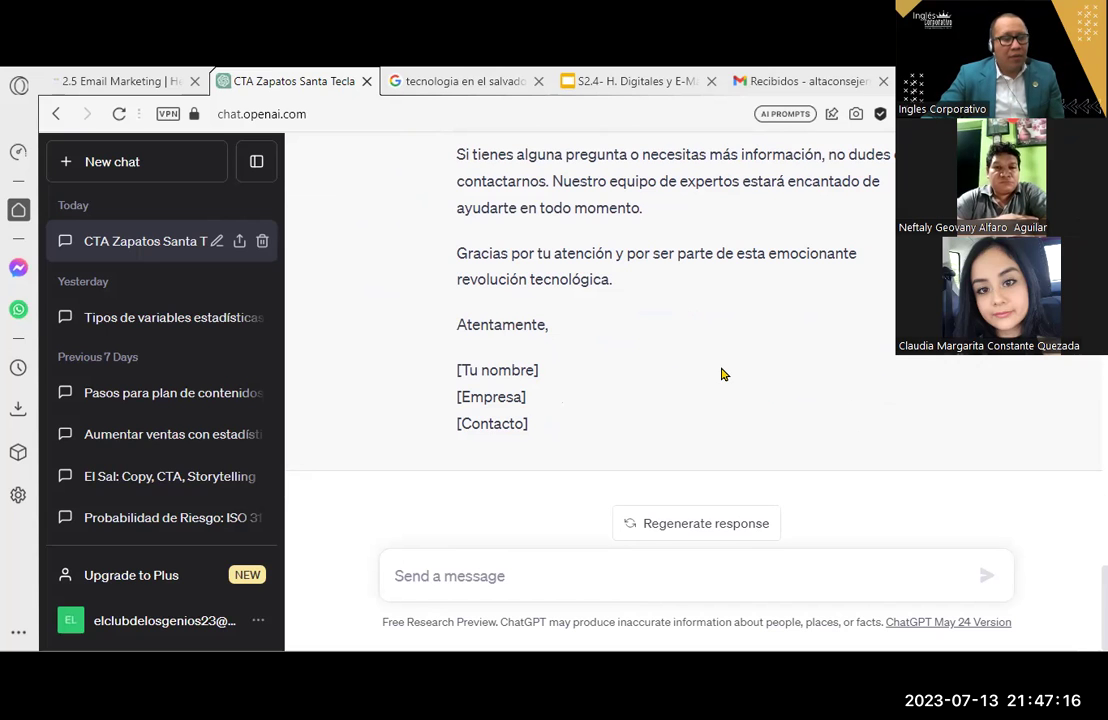
Scroll through the sales email 'La revolución tecnológica en tus manos' from subject to signature
scroll(830, 350, up, 3)
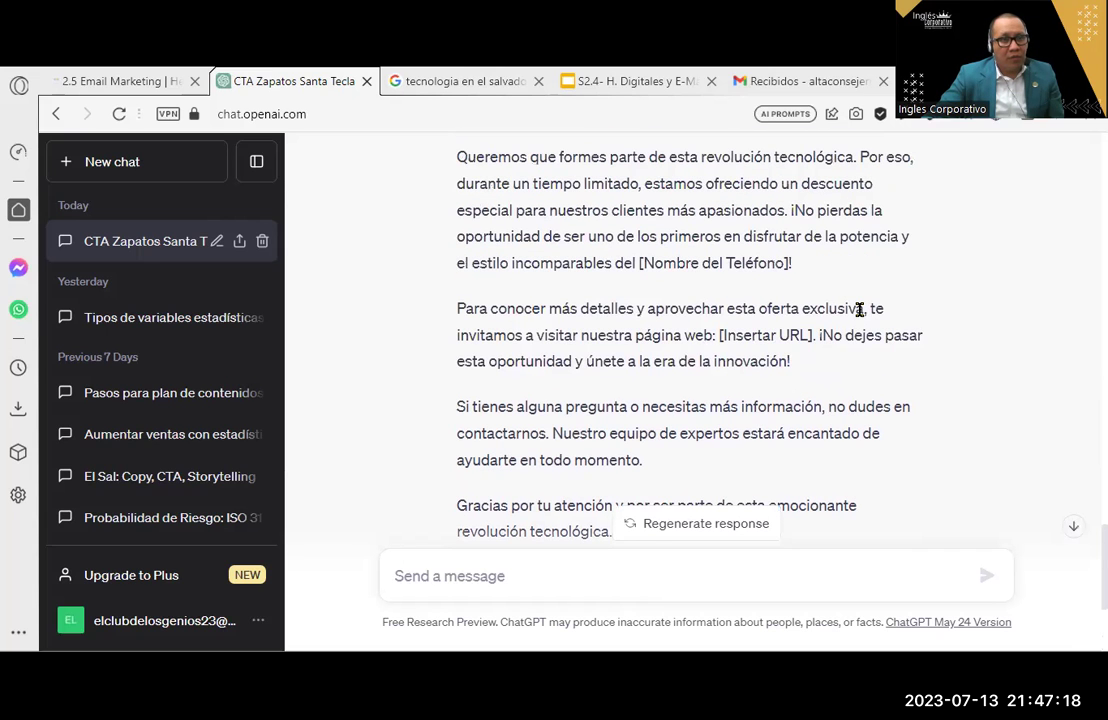
scroll(859, 310, up, 3)
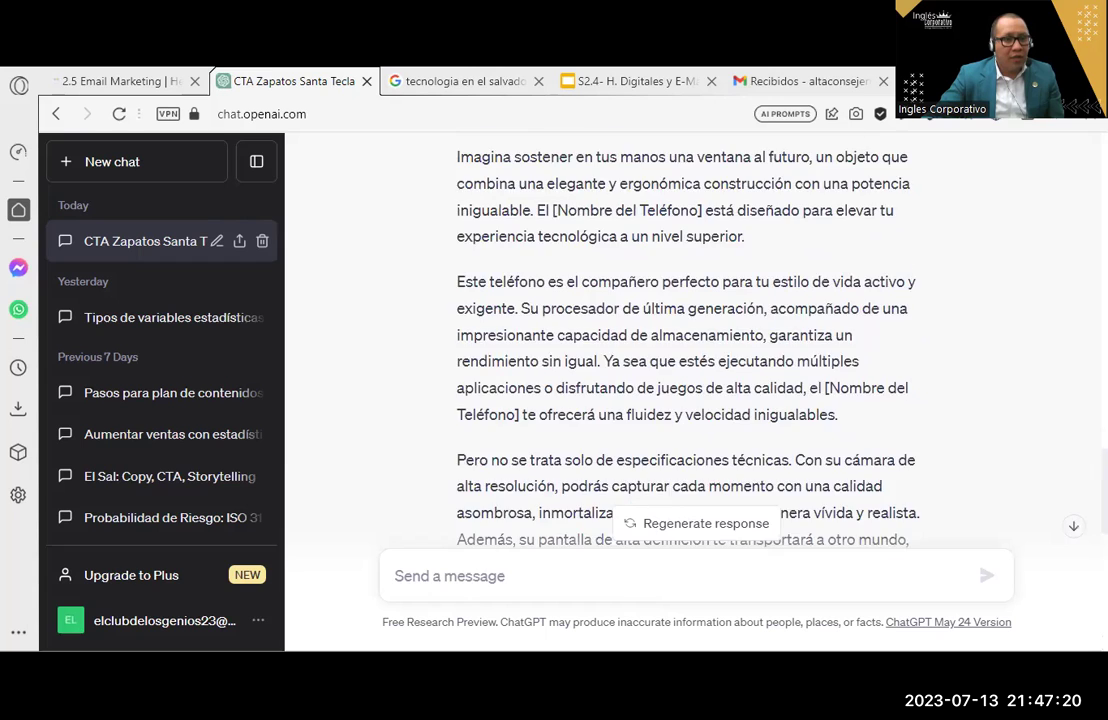
scroll(859, 310, up, 3)
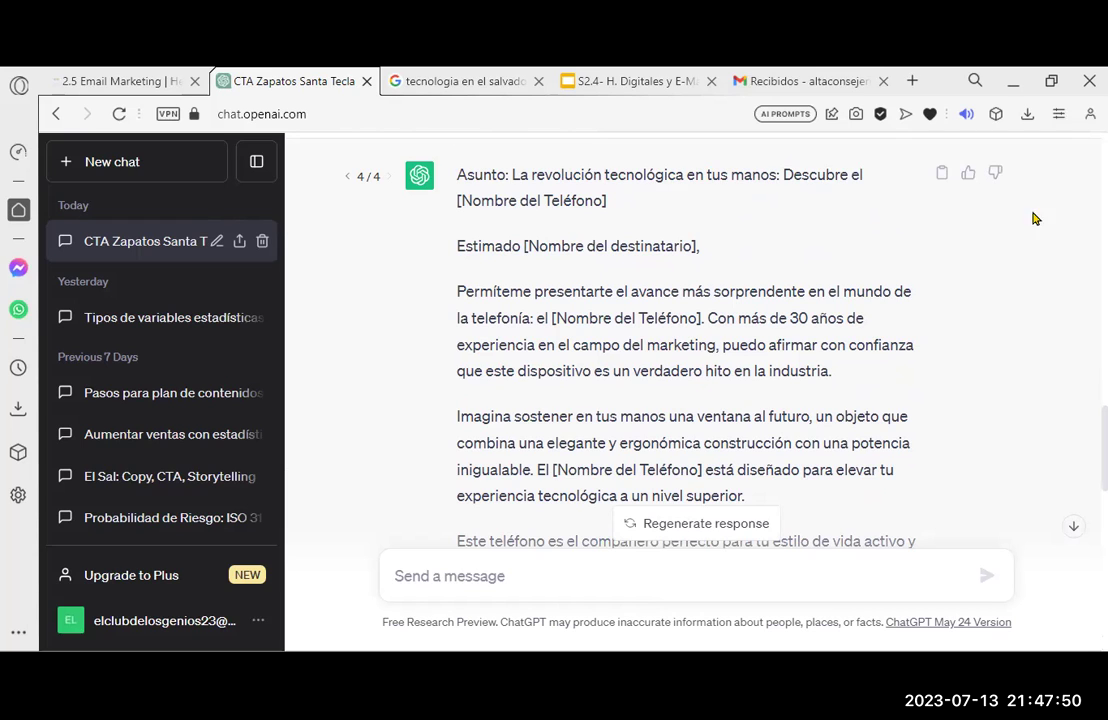
scroll(1030, 300, down, 3)
scroll(669, 360, down, 2)
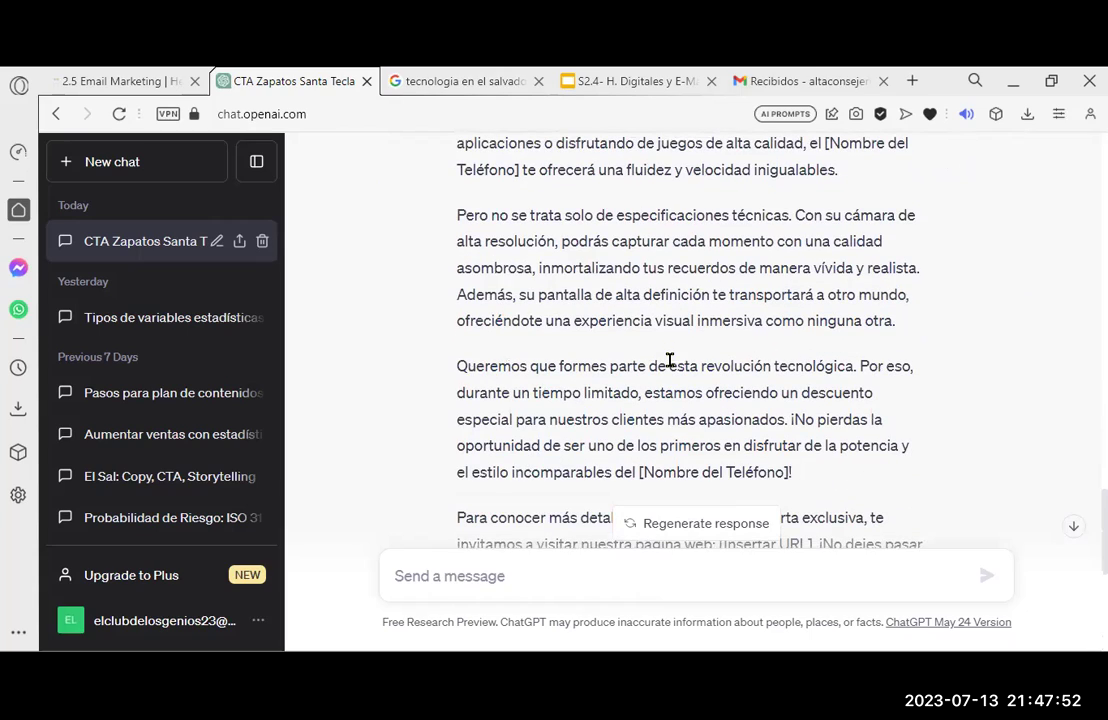
scroll(662, 359, down, 4)
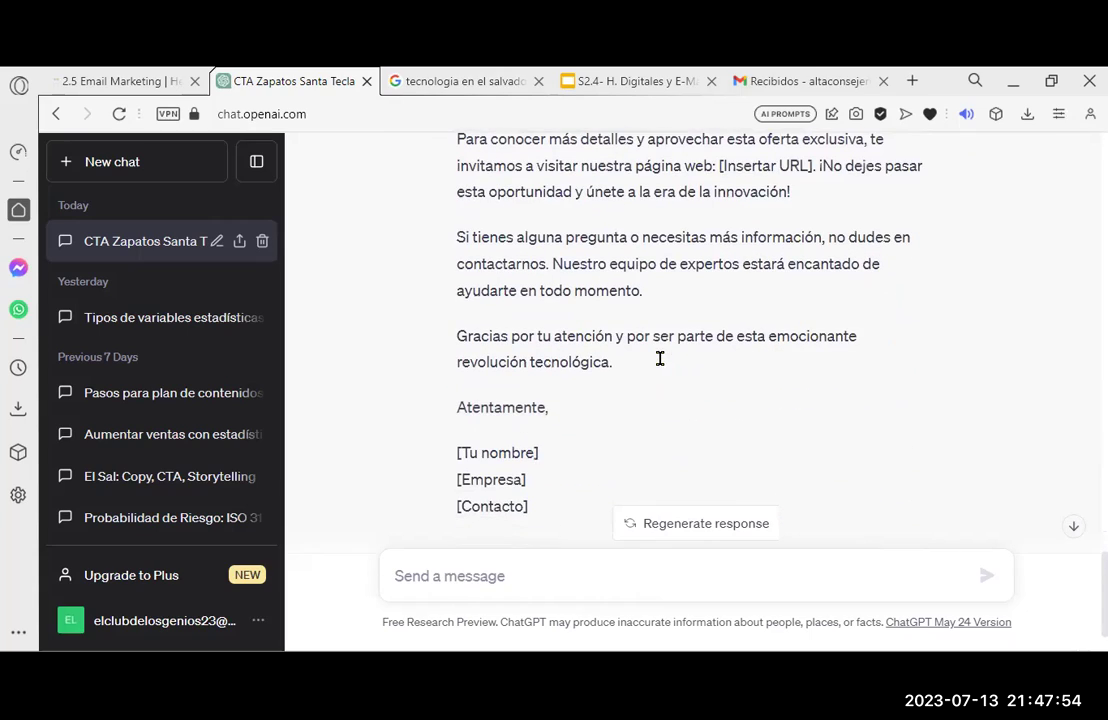
scroll(660, 358, up, 5)
scroll(661, 359, up, 4)
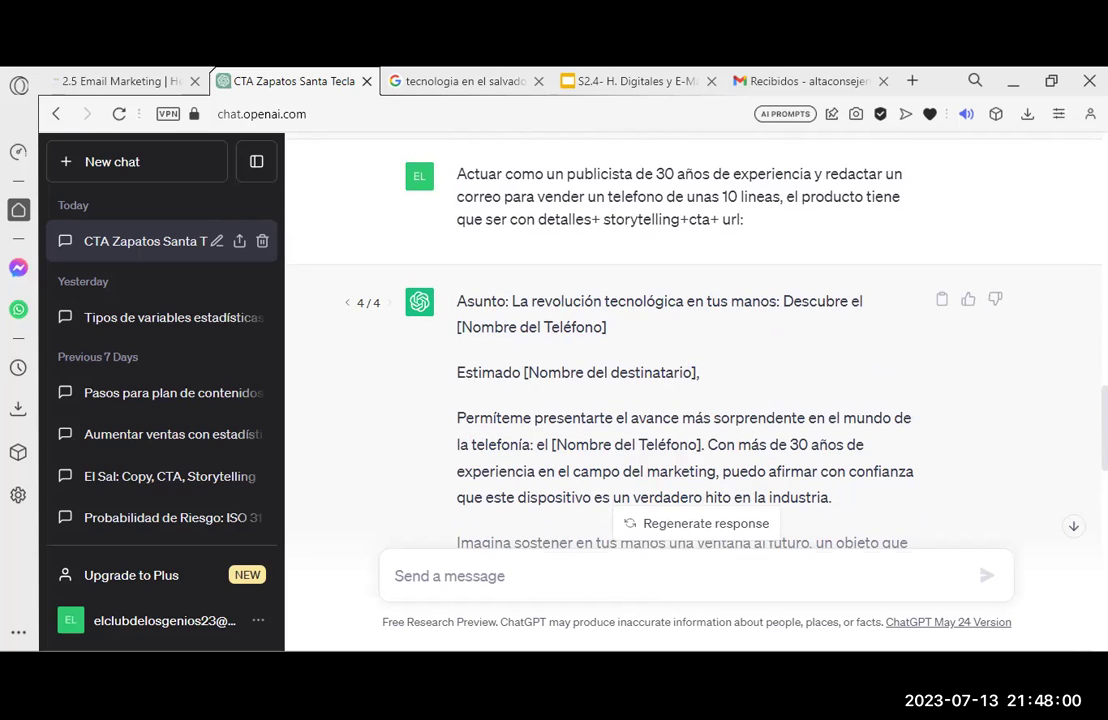
scroll(835, 185, down, 4)
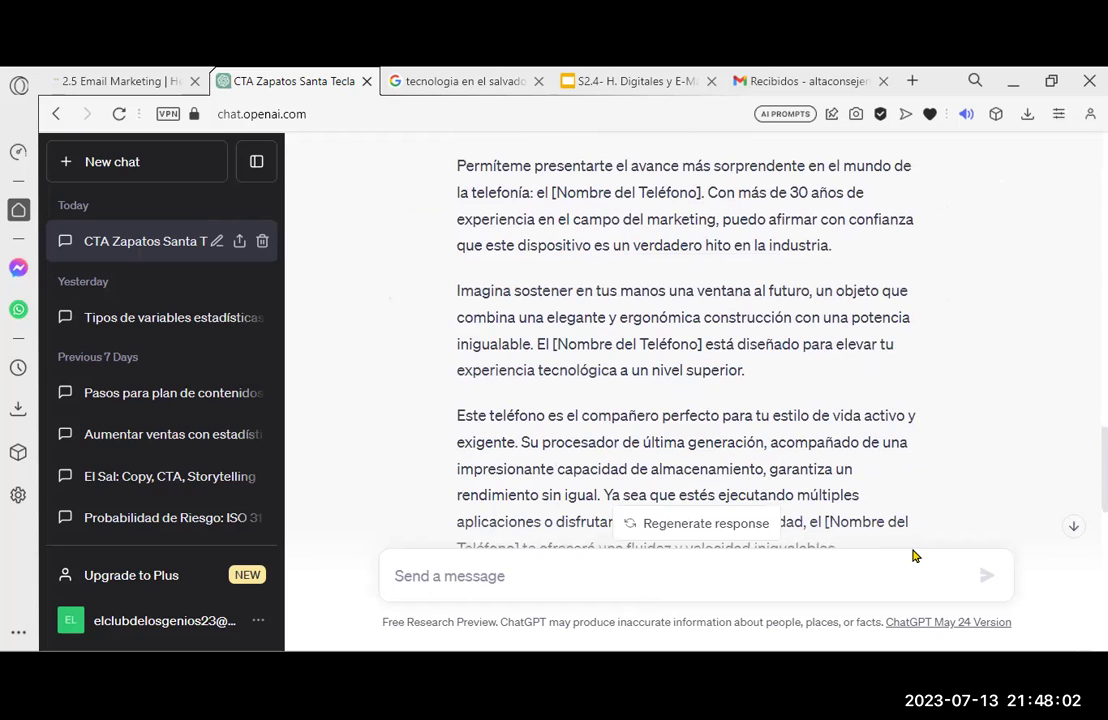
Replace the previous Google query and search for 'mailchimp pricing'
click(630, 81)
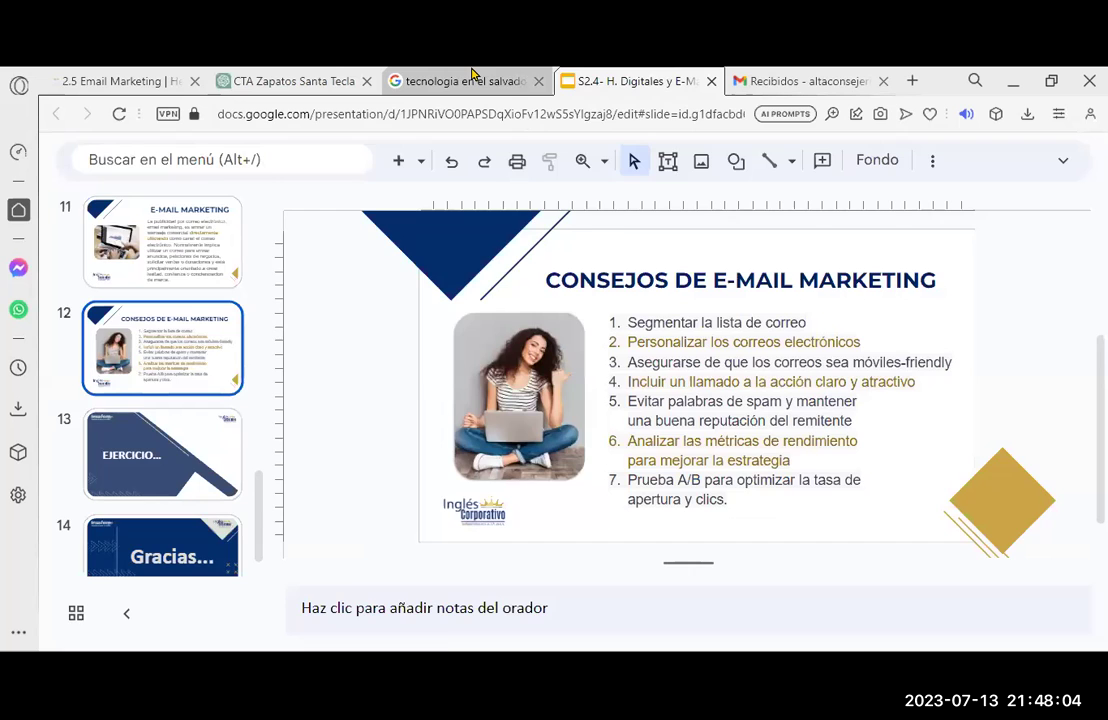
click(468, 80)
triple_click(296, 194)
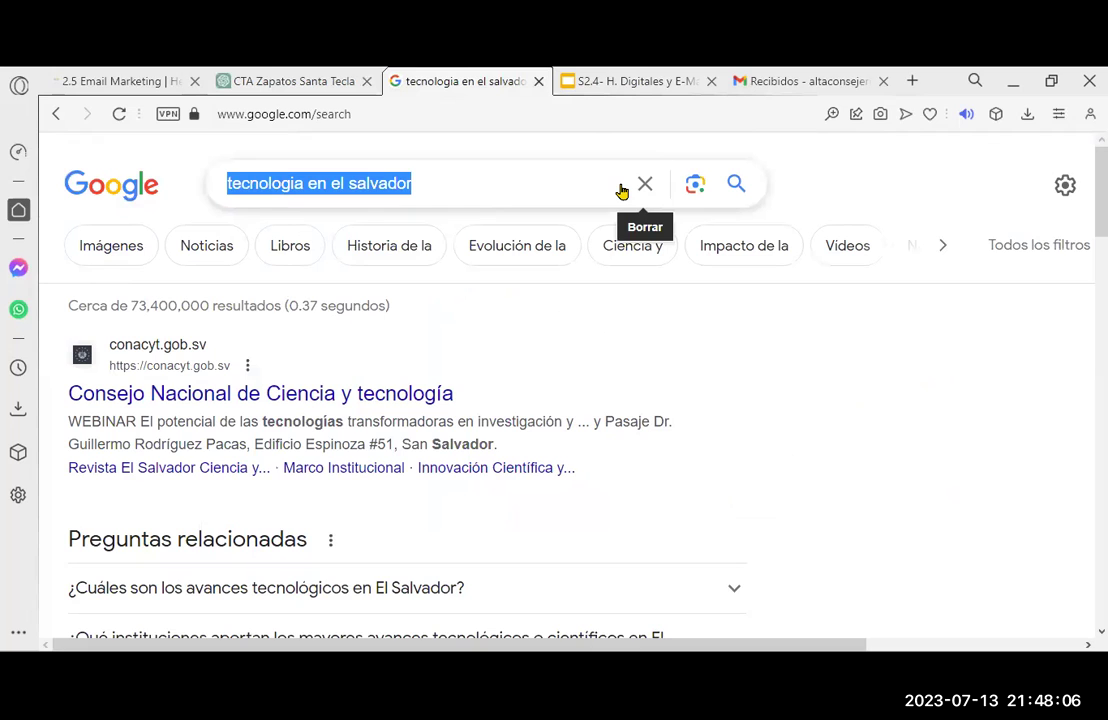
text(API )
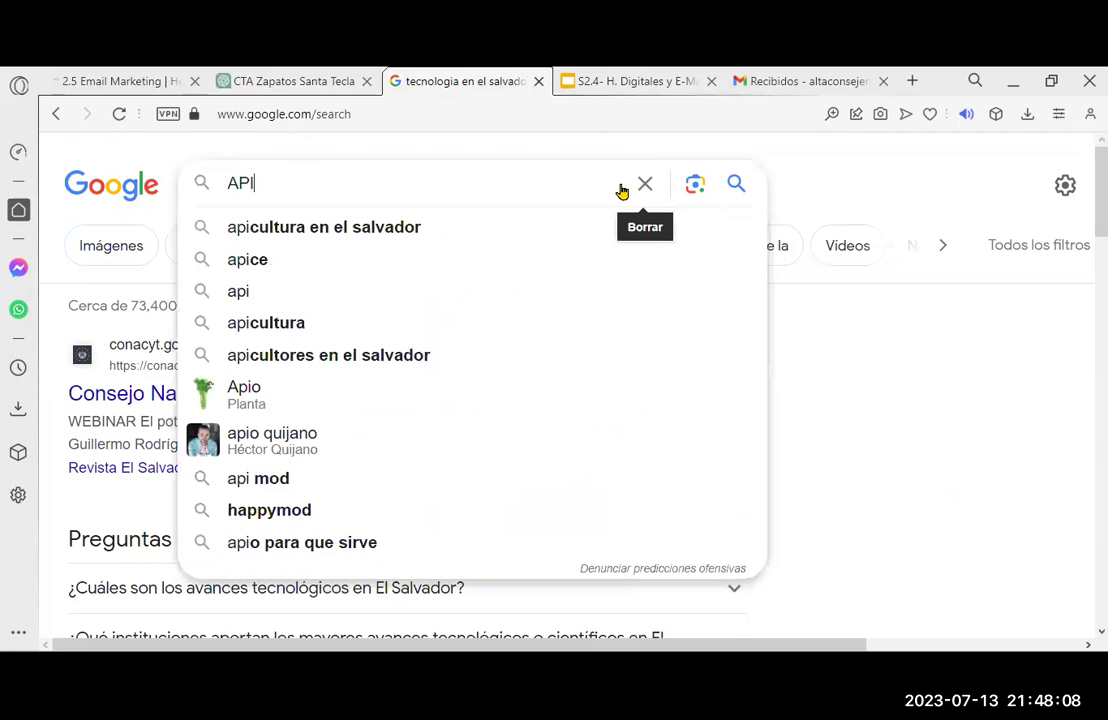
text(de)
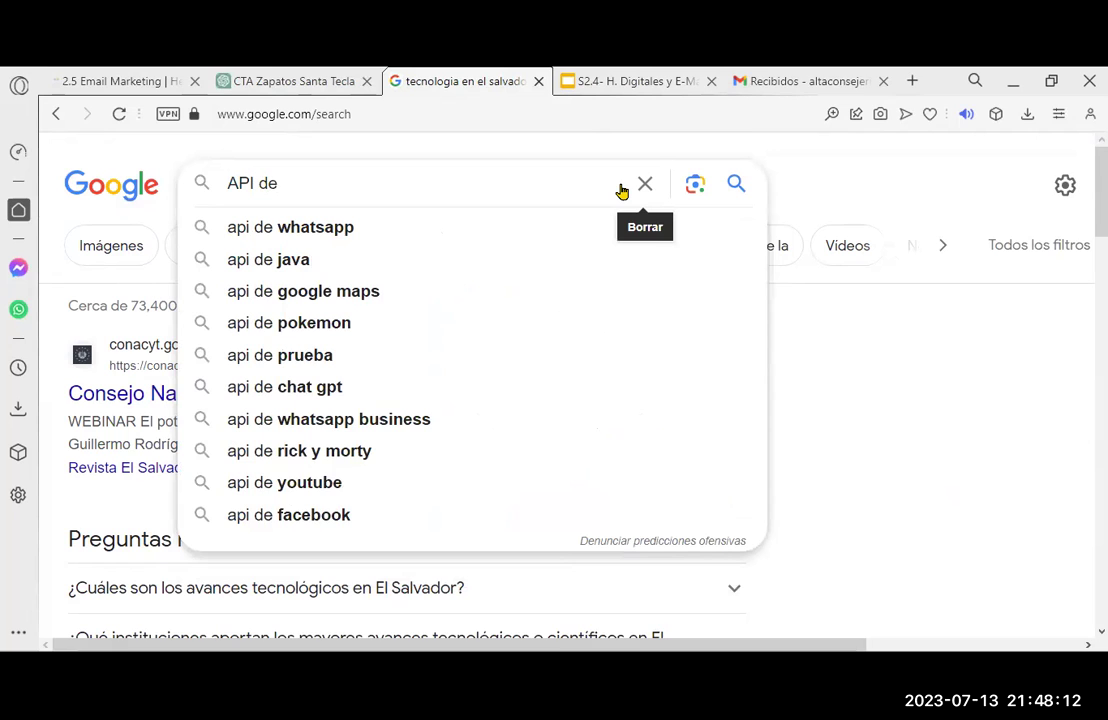
key(BackSpace)
key(BackSpace)
key(BackSpace)
key(BackSpace)
key(BackSpace)
text(mail d)
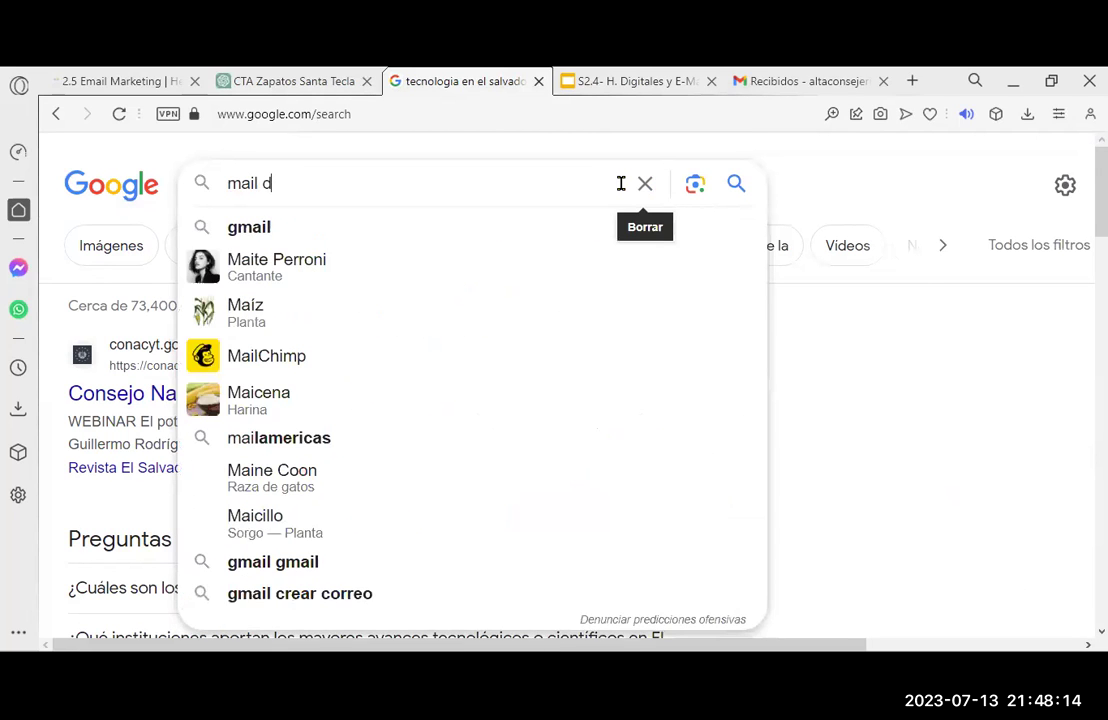
key(BackSpace)
text(chip)
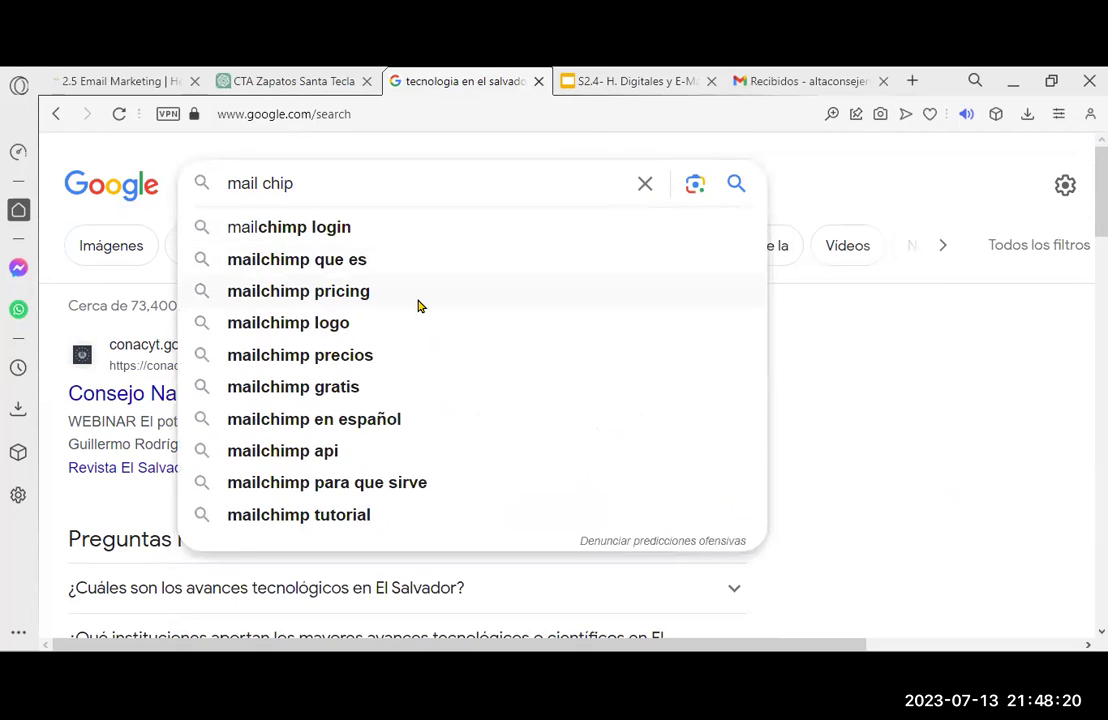
click(418, 303)
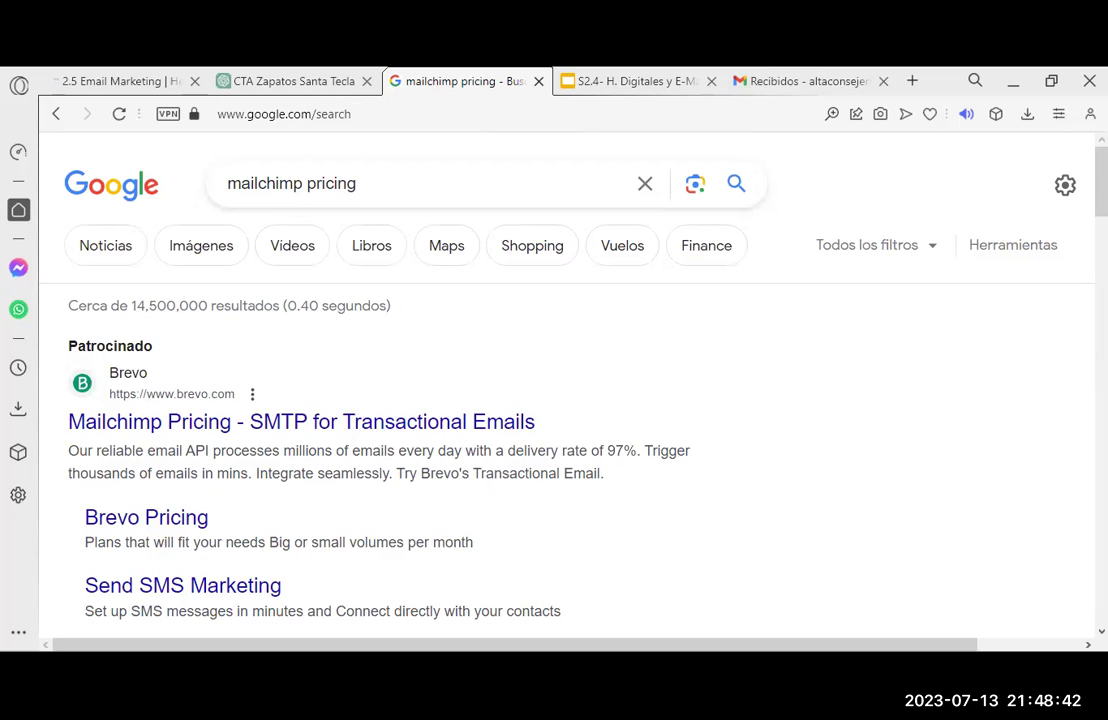
Scroll through the mailchimp pricing results, including Brevo and MailerLite ads, and back up
scroll(94, 428, down, 3)
scroll(478, 430, down, 3)
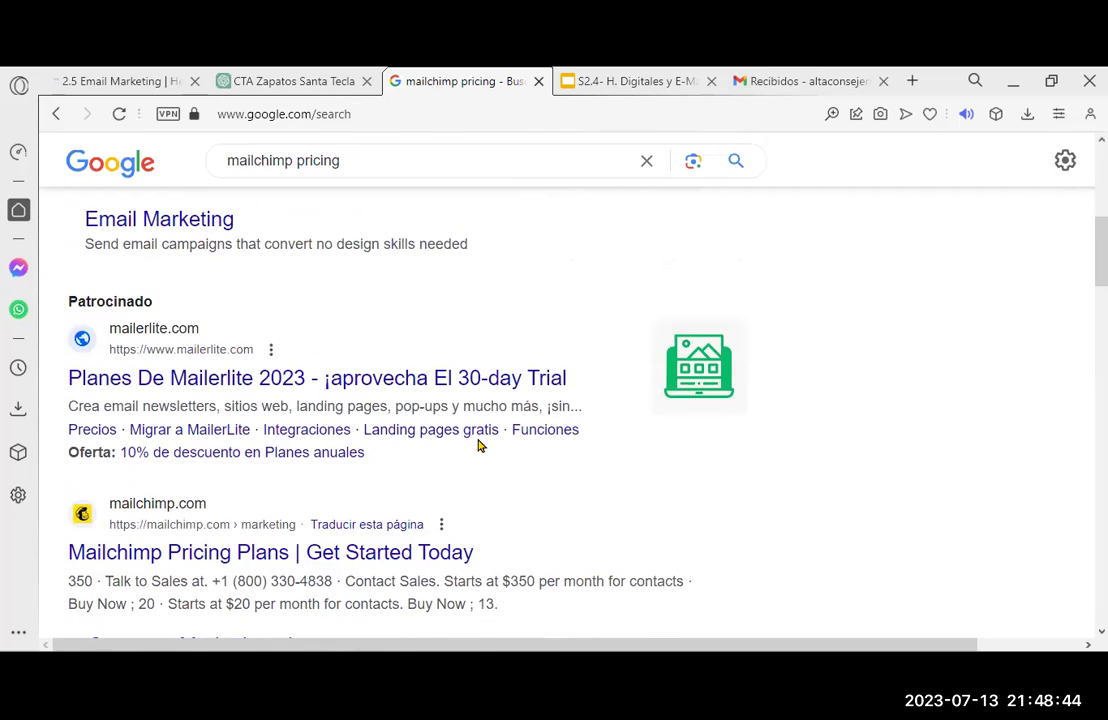
scroll(476, 462, down, 2)
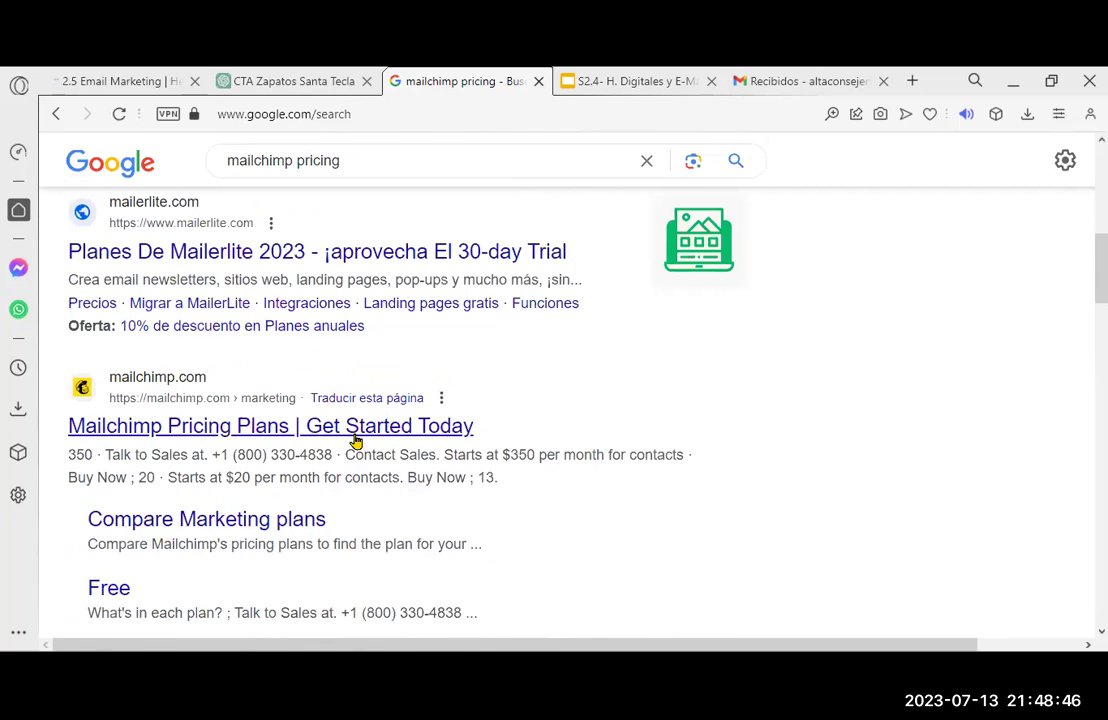
scroll(355, 441, down, 2)
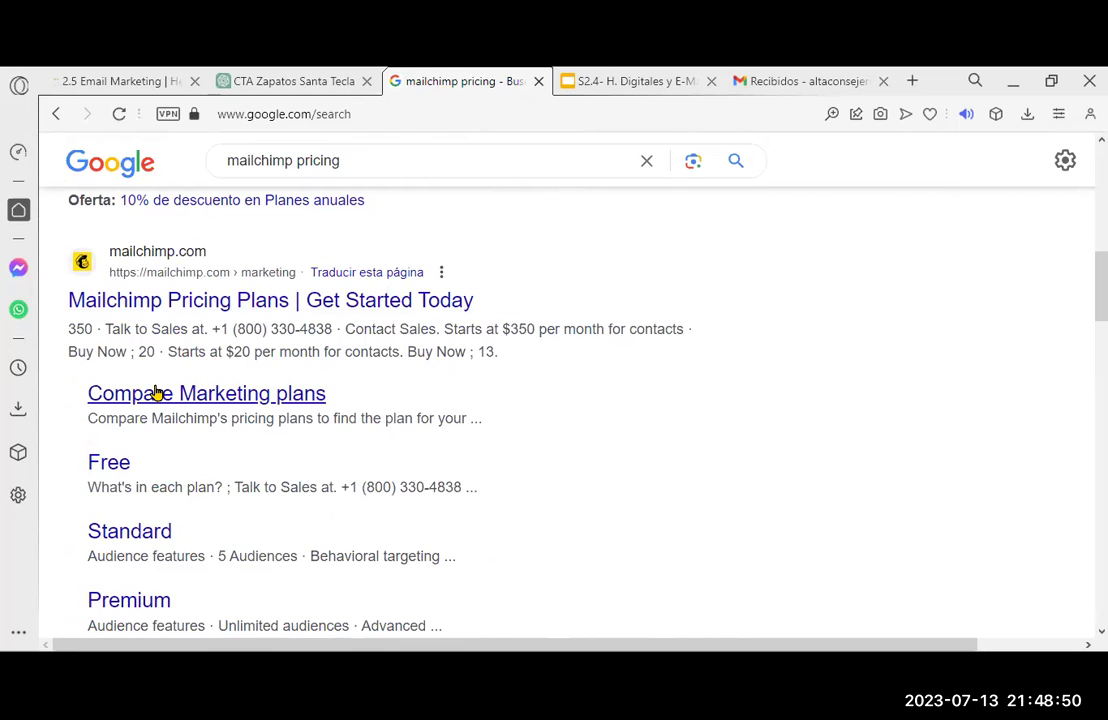
scroll(527, 414, down, 2)
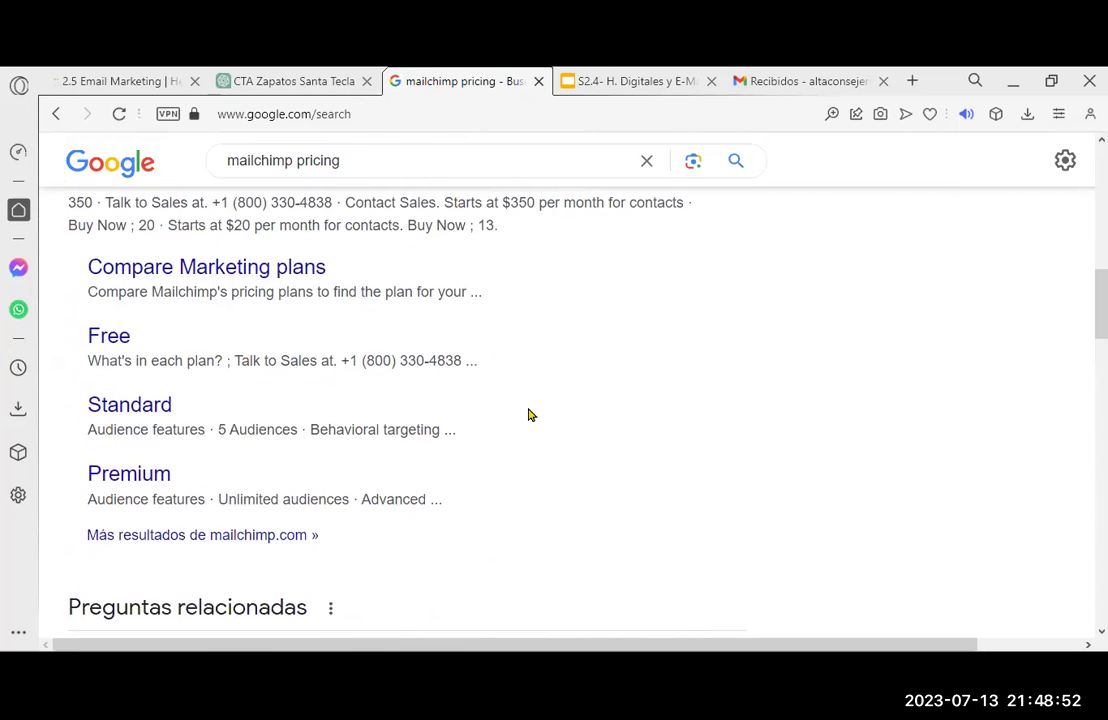
scroll(529, 420, down, 4)
scroll(527, 420, down, 4)
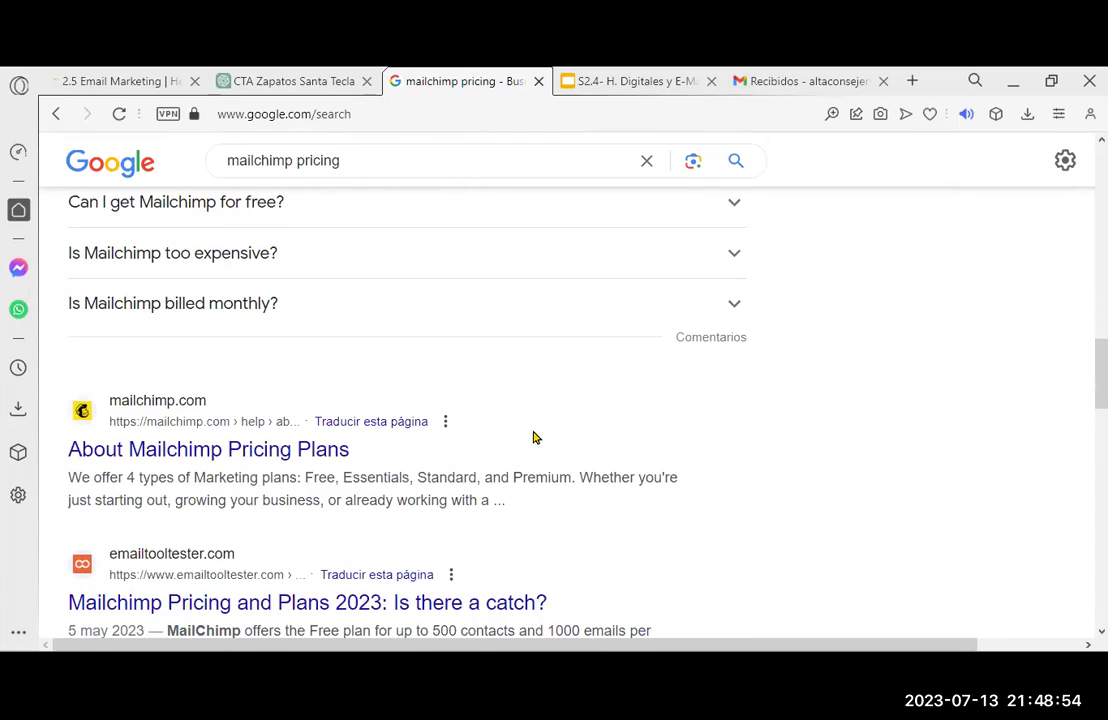
scroll(675, 497, up, 10)
scroll(677, 499, up, 3)
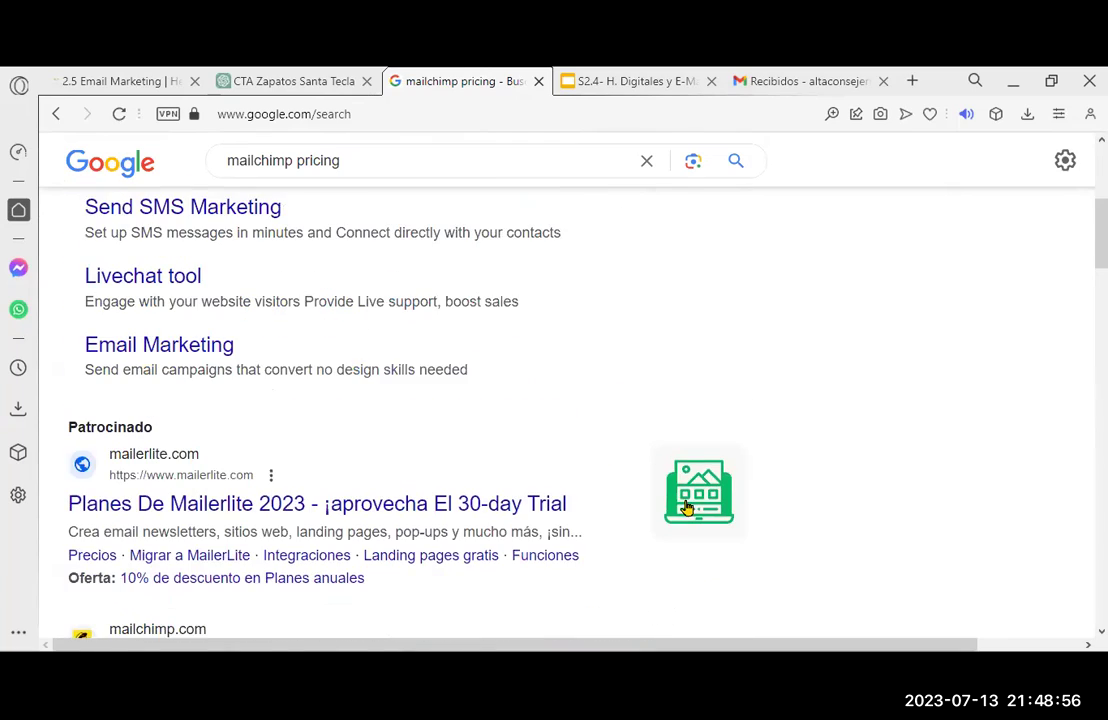
scroll(396, 193, up, 4)
Switch among the Slides, Gmail, ChatGPT and search tabs, viewing the Gmail draft from the top
click(645, 78)
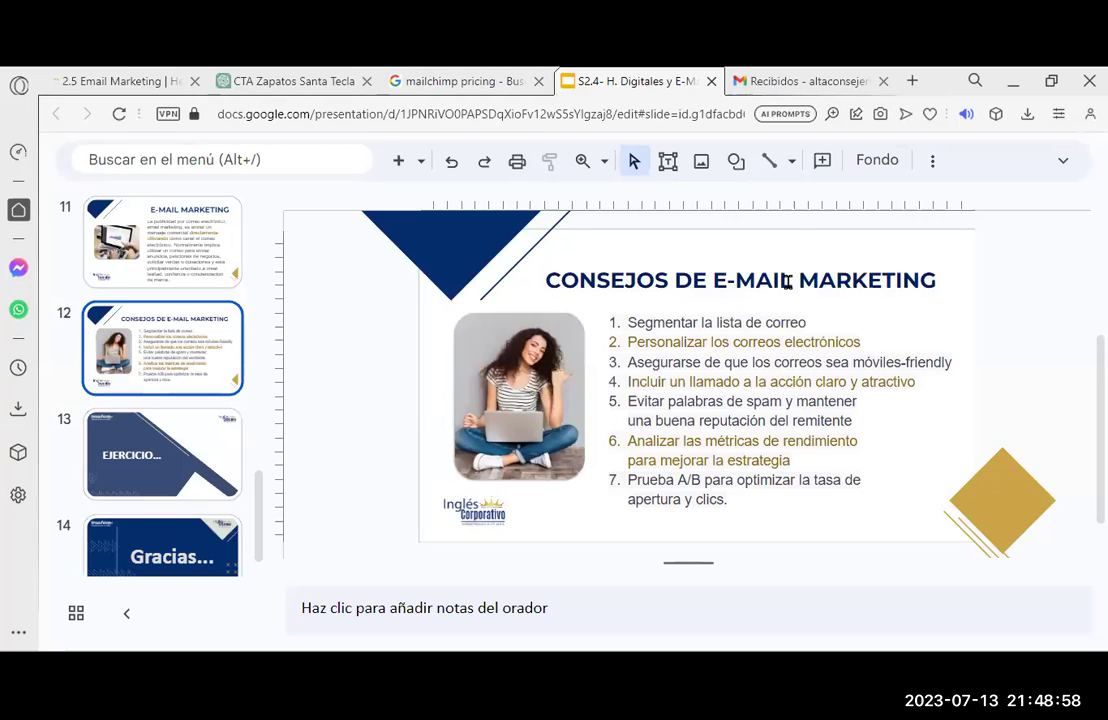
click(804, 78)
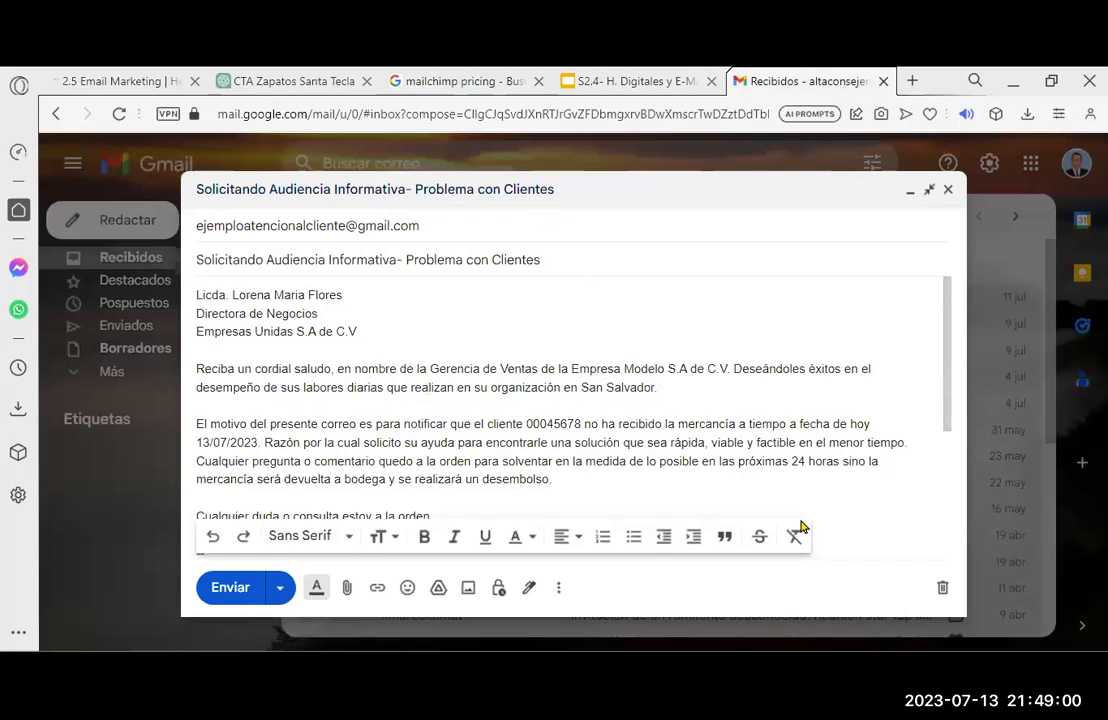
scroll(878, 356, down, 2)
scroll(878, 356, down, 3)
click(302, 78)
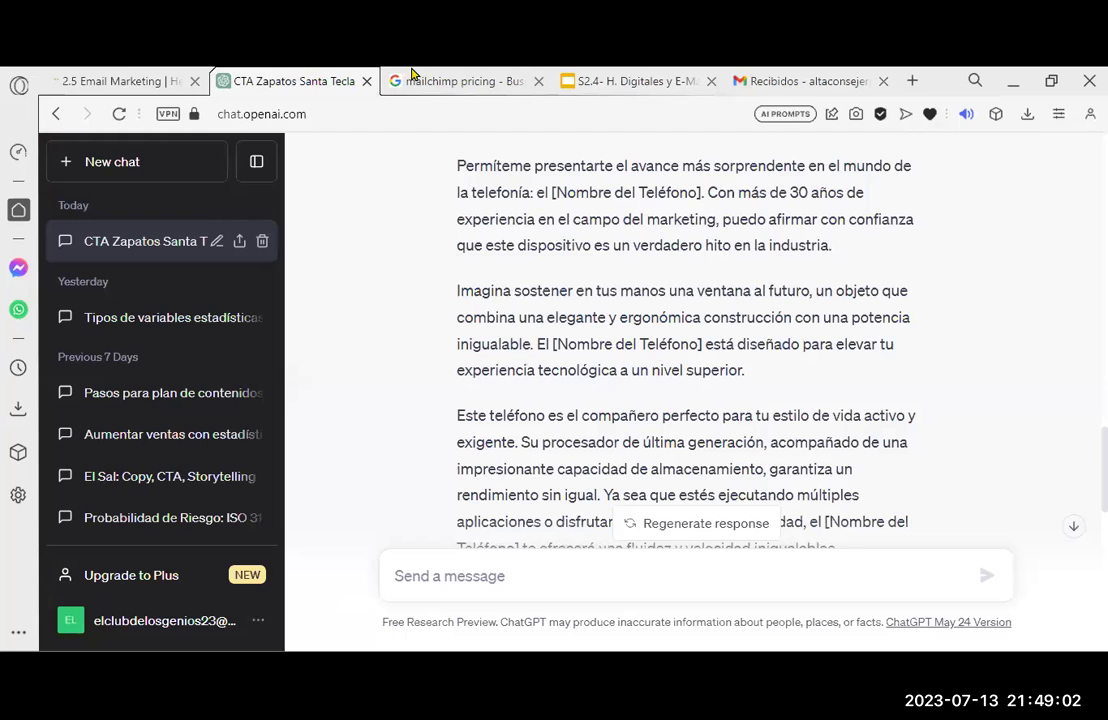
click(413, 78)
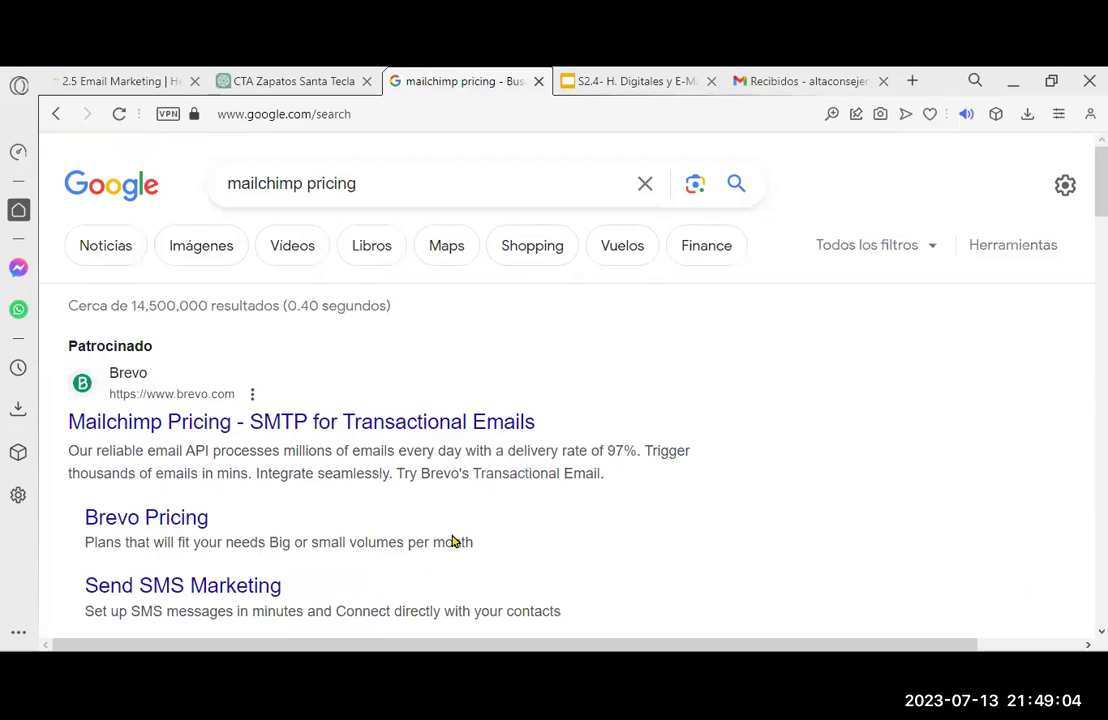
click(576, 80)
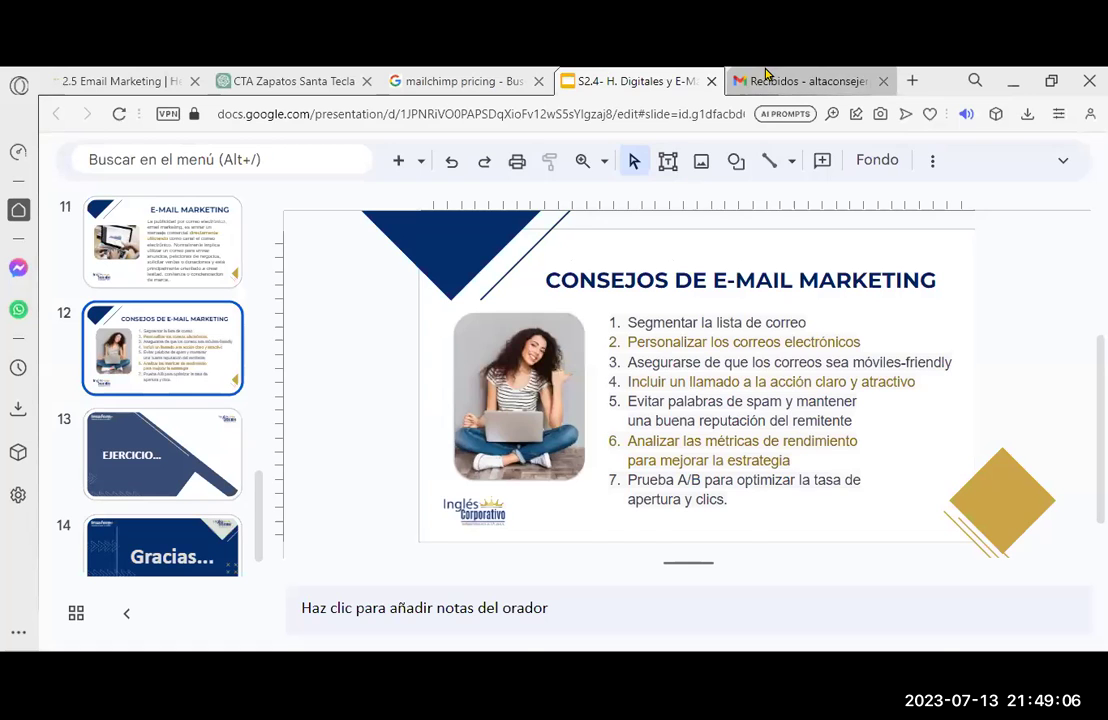
click(768, 80)
scroll(400, 420, up, 3)
scroll(358, 440, up, 2)
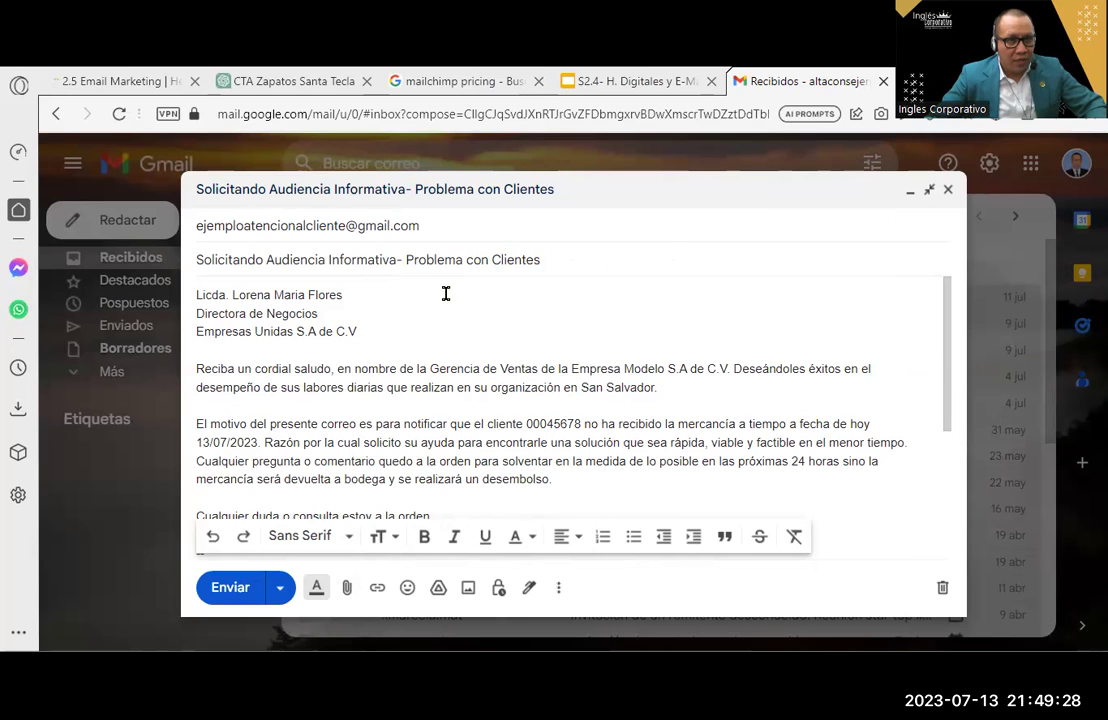
click(272, 76)
Look over the 2.5 Email Marketing course page
click(43, 73)
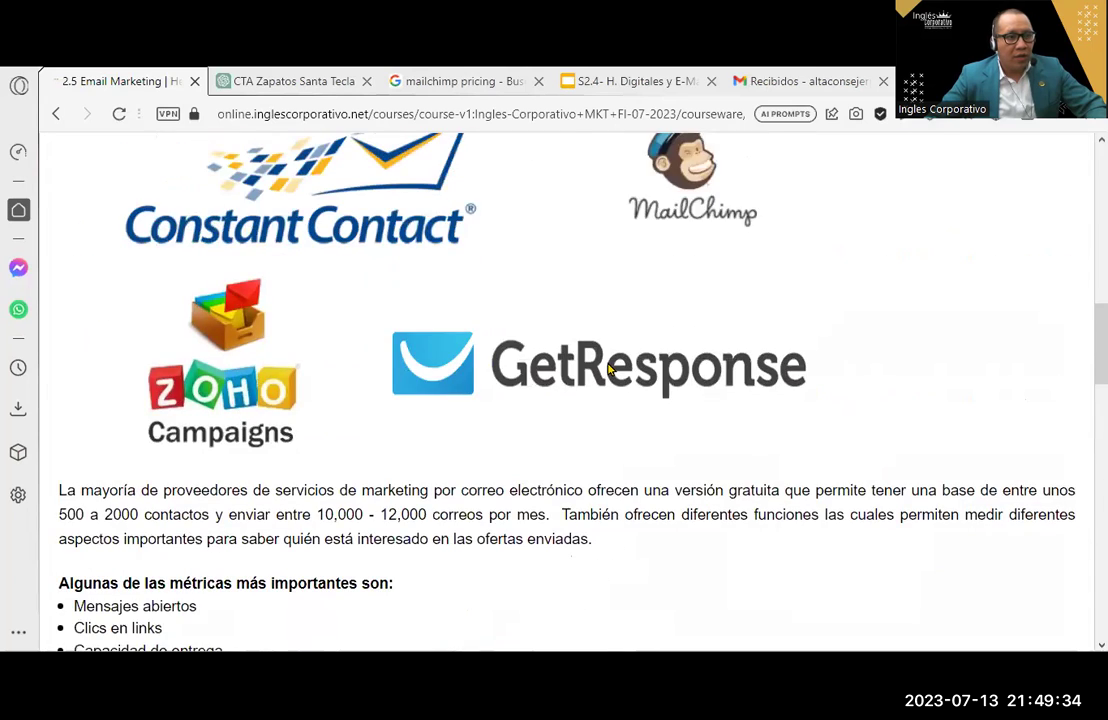
scroll(608, 370, up, 4)
scroll(608, 370, up, 2)
scroll(608, 370, up, 4)
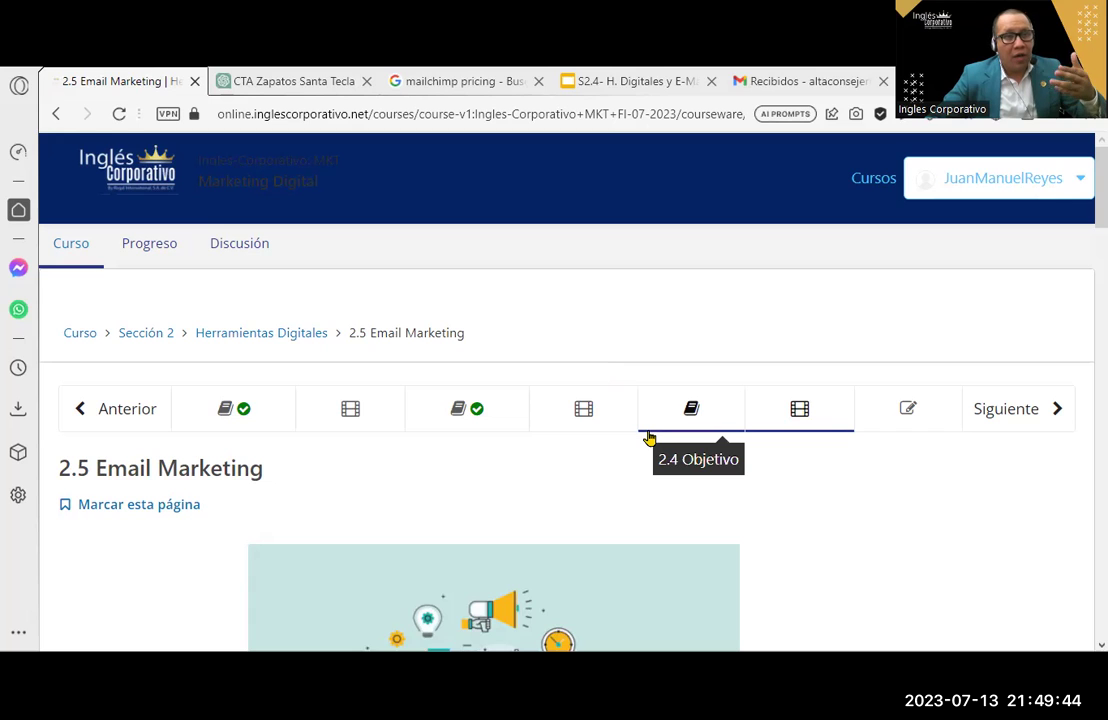
scroll(738, 393, down, 3)
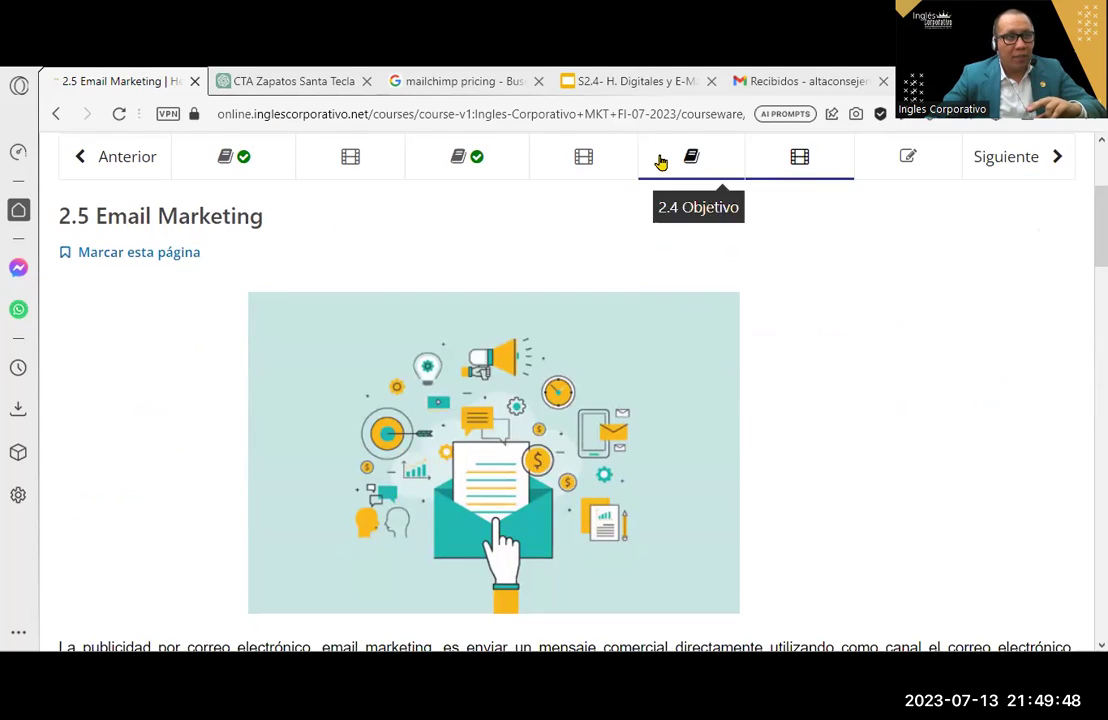
scroll(665, 150, up, 2)
Glance at the Gmail draft, slide 12 and the CTA chat, then return to the lesson
click(759, 76)
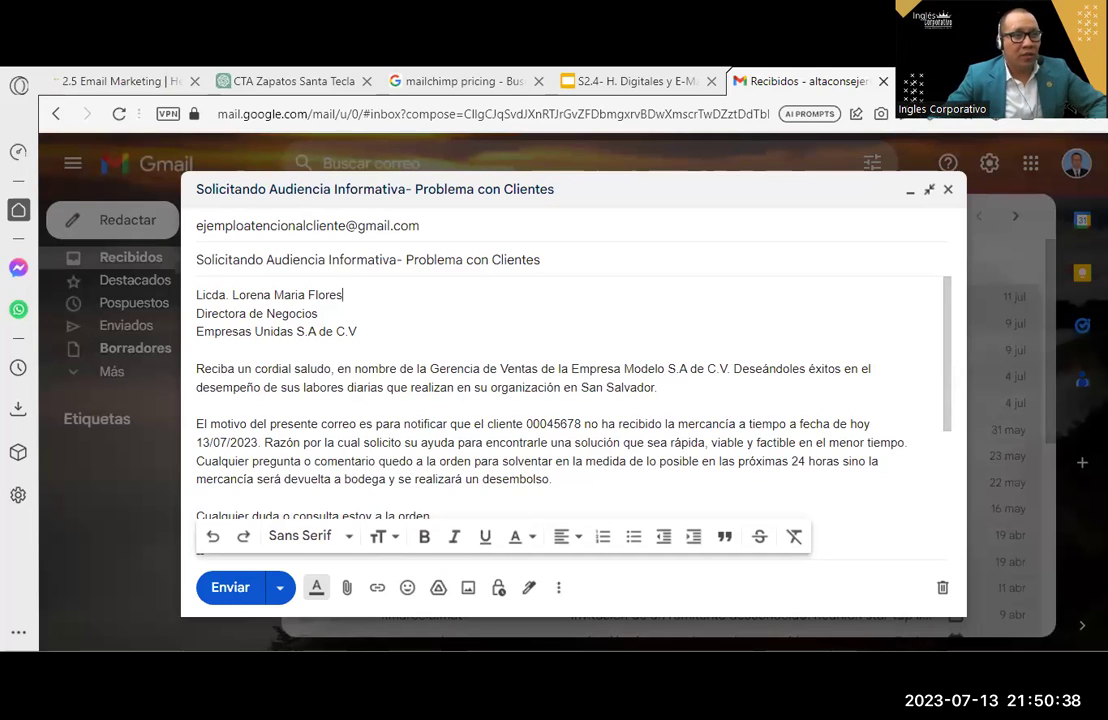
click(575, 80)
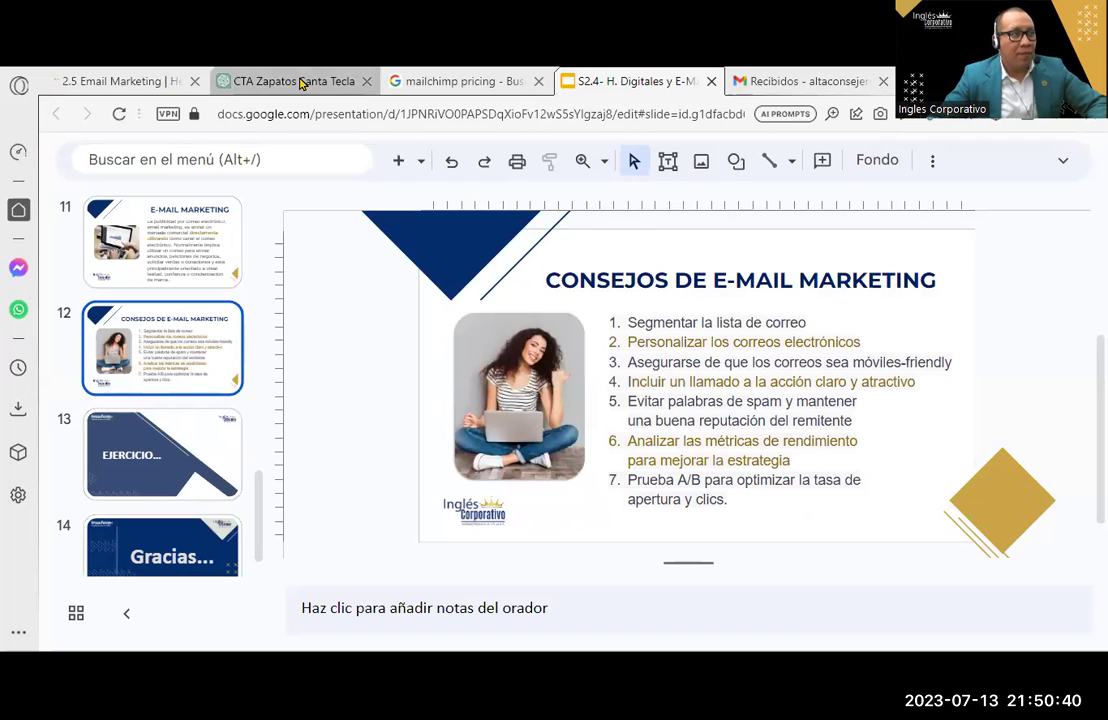
click(240, 76)
click(118, 79)
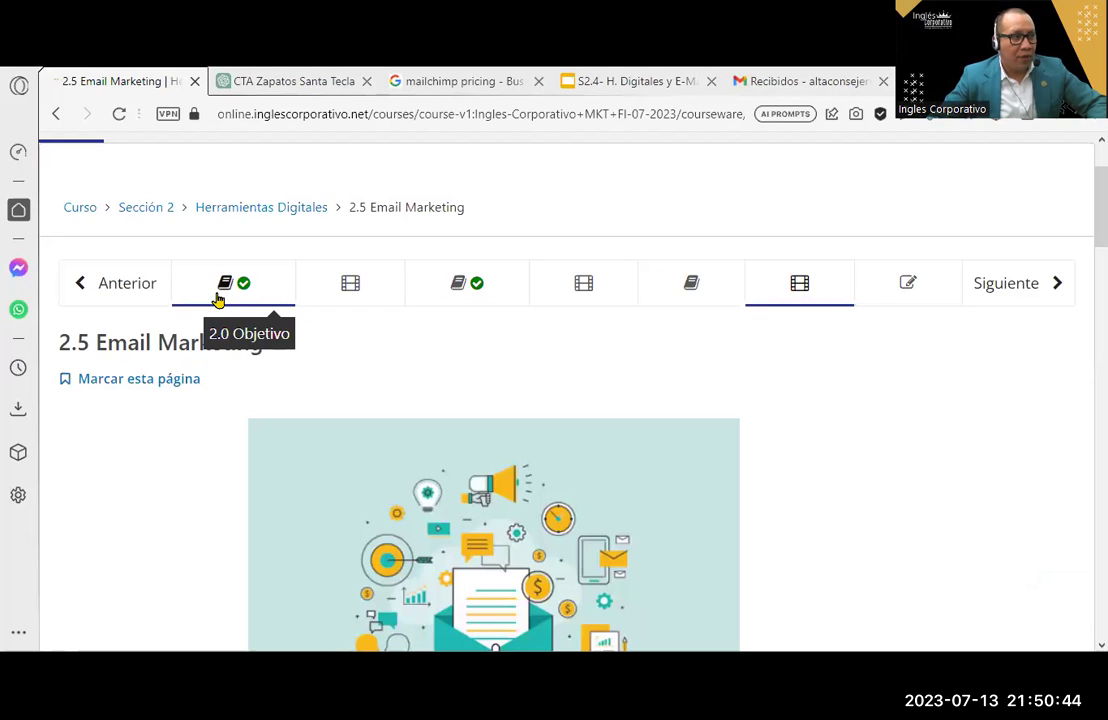
Open 2.1 Social Media and read the Facebook, Instagram, Twitter, LinkedIn, YouTube and Google Plus descriptions
click(340, 298)
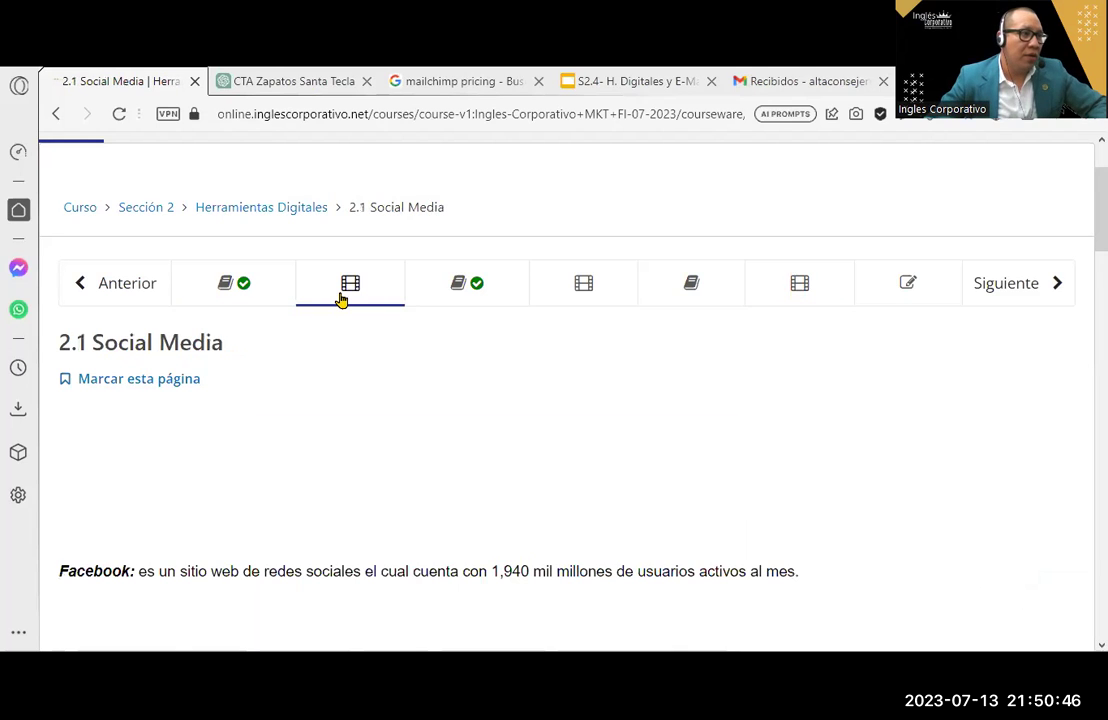
scroll(591, 413, down, 1)
scroll(587, 420, down, 2)
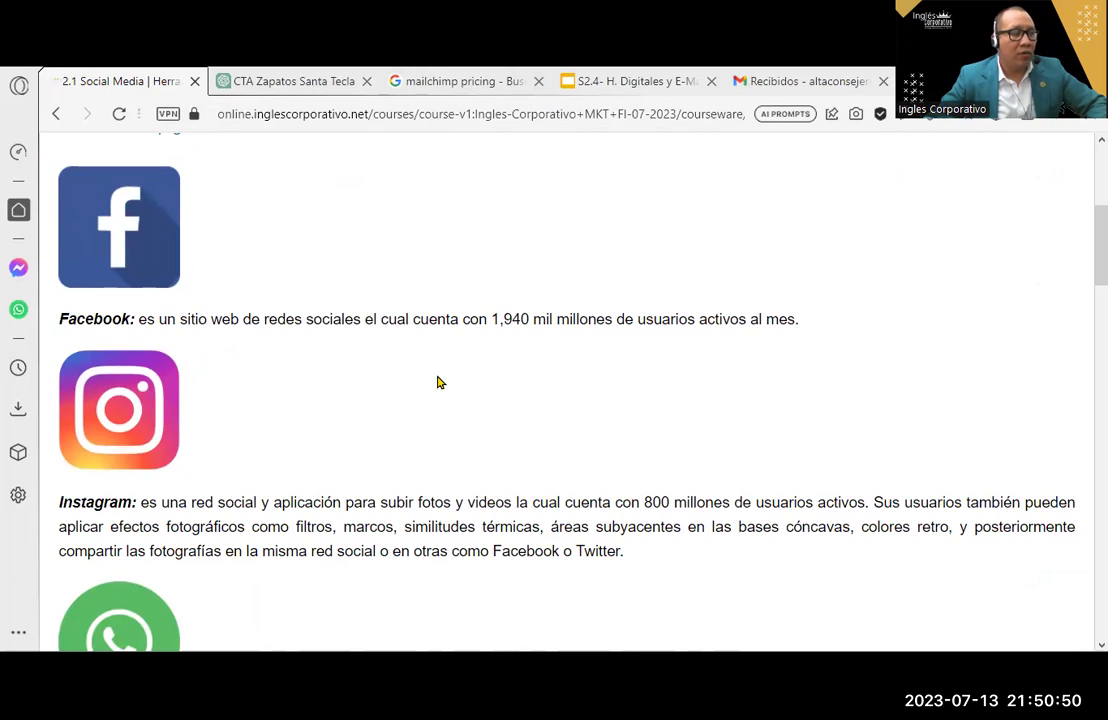
scroll(437, 382, down, 1)
scroll(437, 382, down, 1)
scroll(437, 380, down, 2)
scroll(436, 376, down, 2)
scroll(436, 376, down, 1)
scroll(436, 377, down, 3)
scroll(436, 378, down, 1)
scroll(436, 380, down, 3)
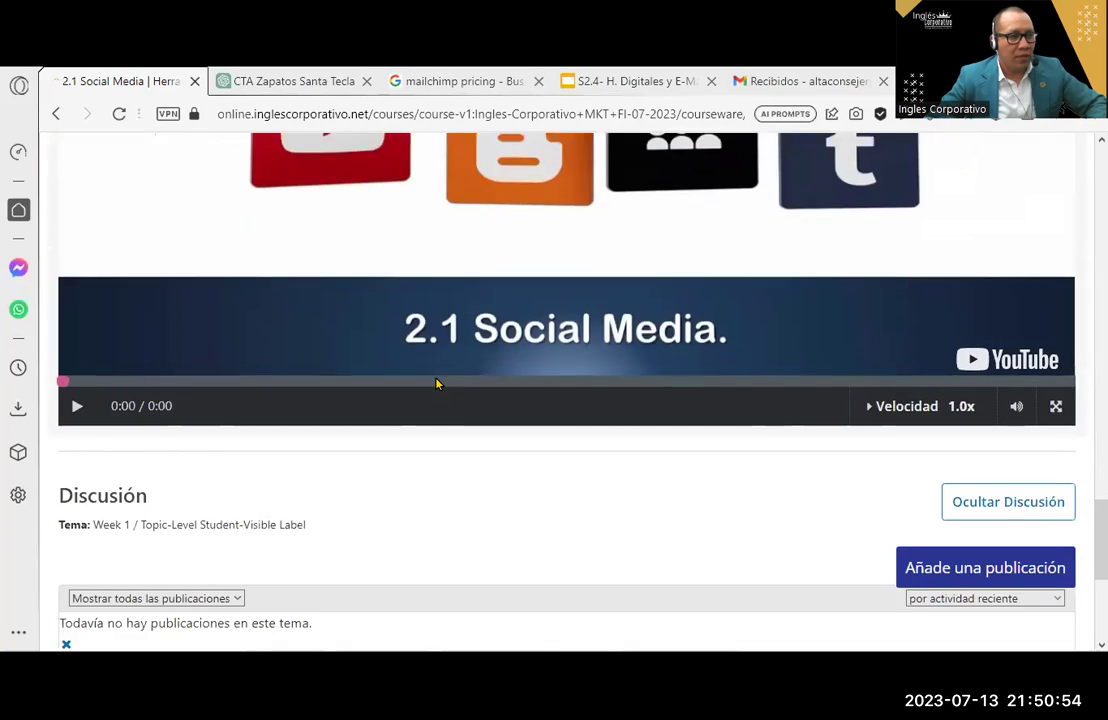
scroll(437, 383, down, 4)
scroll(617, 423, up, 10)
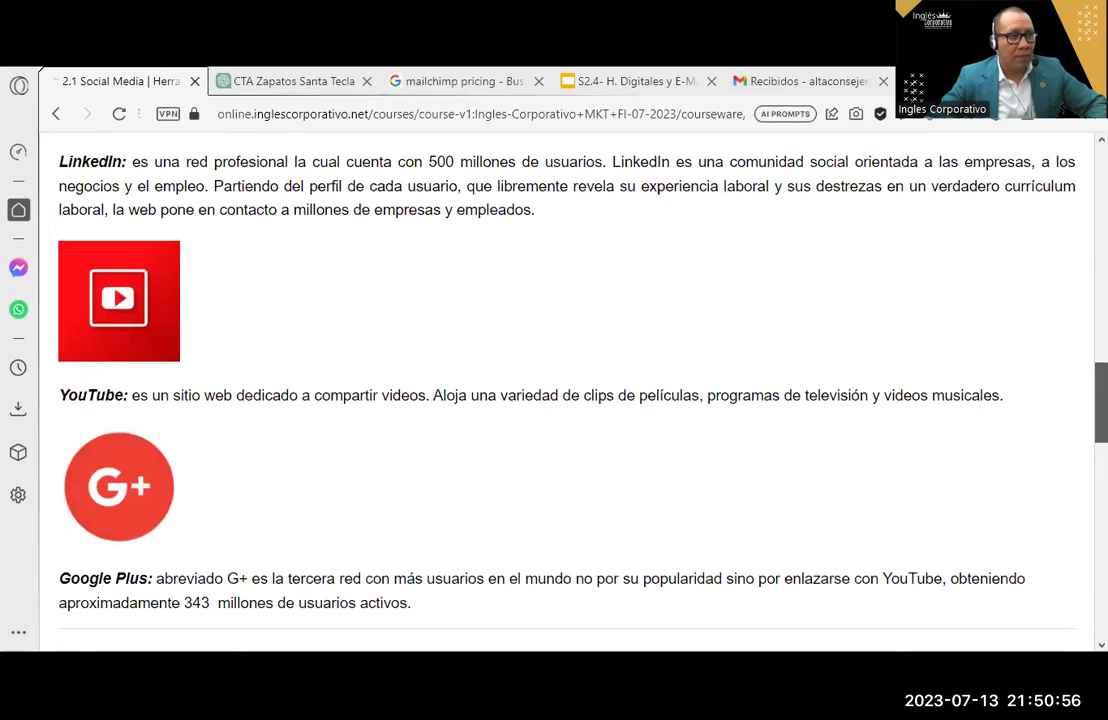
scroll(617, 423, up, 5)
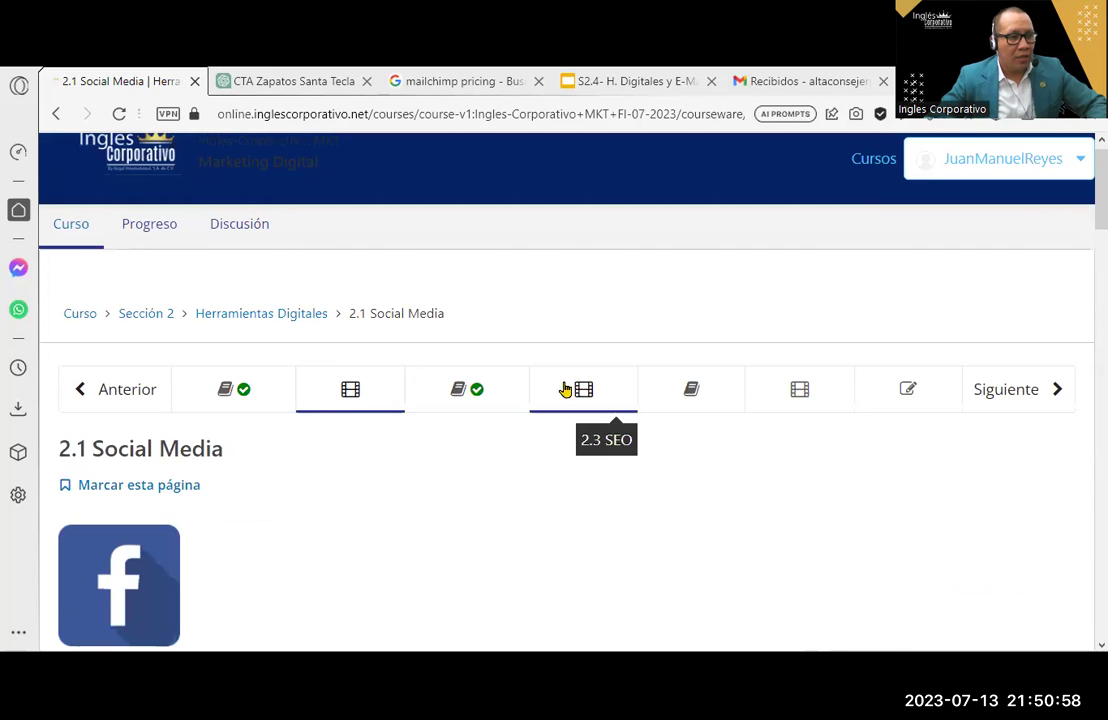
Open unit 2.3 SEO and read through its positioning techniques and video, then return to the top
click(583, 399)
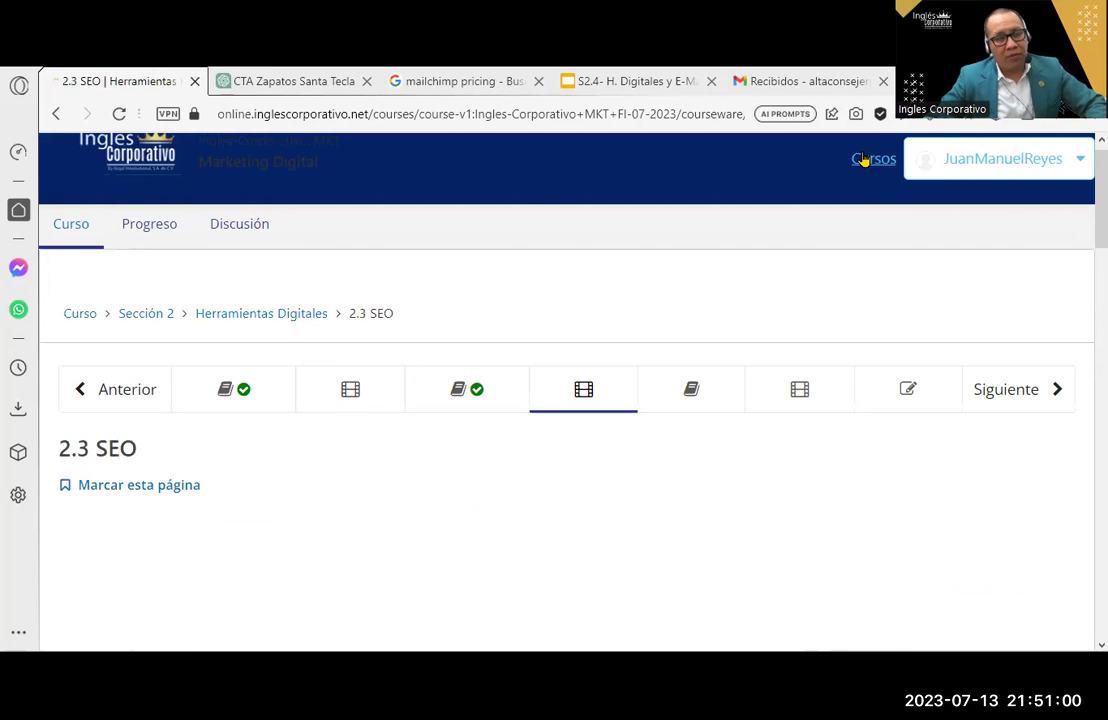
scroll(468, 482, down, 5)
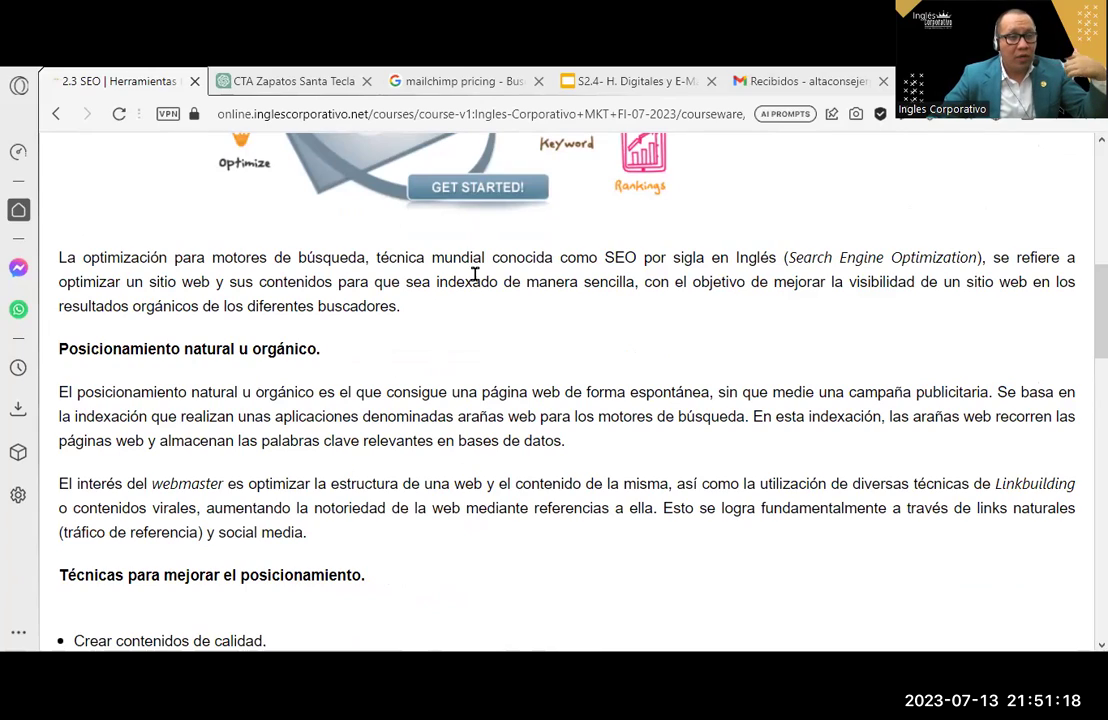
scroll(663, 405, down, 1)
scroll(663, 410, down, 3)
scroll(663, 415, down, 2)
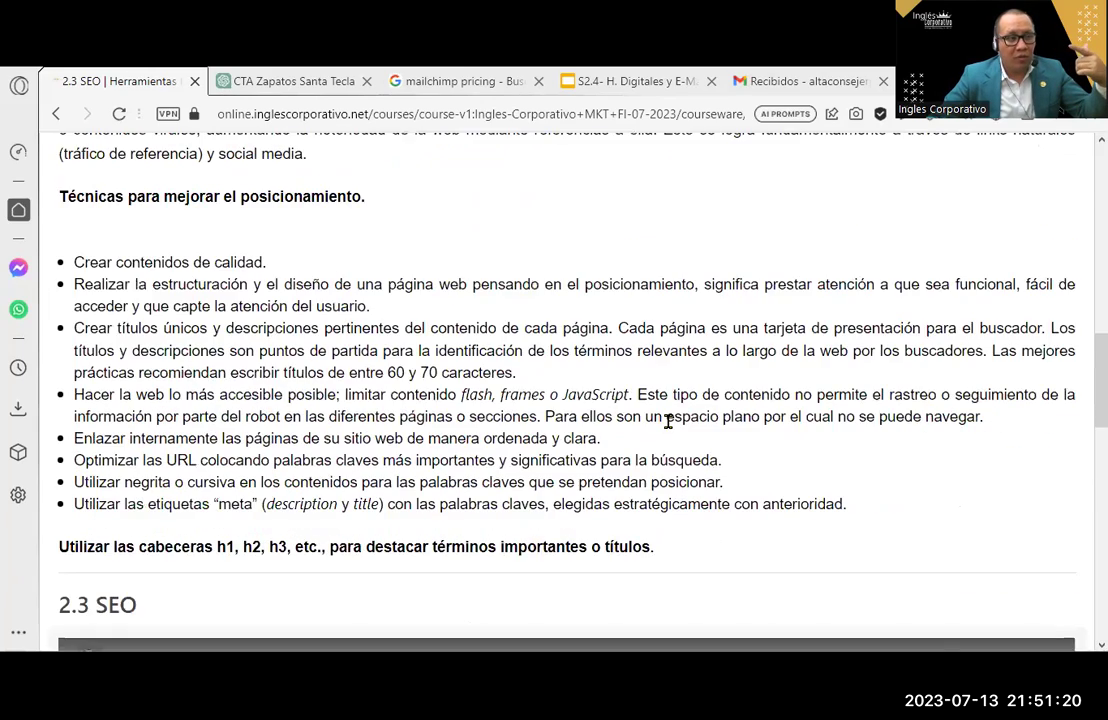
scroll(663, 425, down, 3)
scroll(663, 425, down, 1)
scroll(661, 423, down, 2)
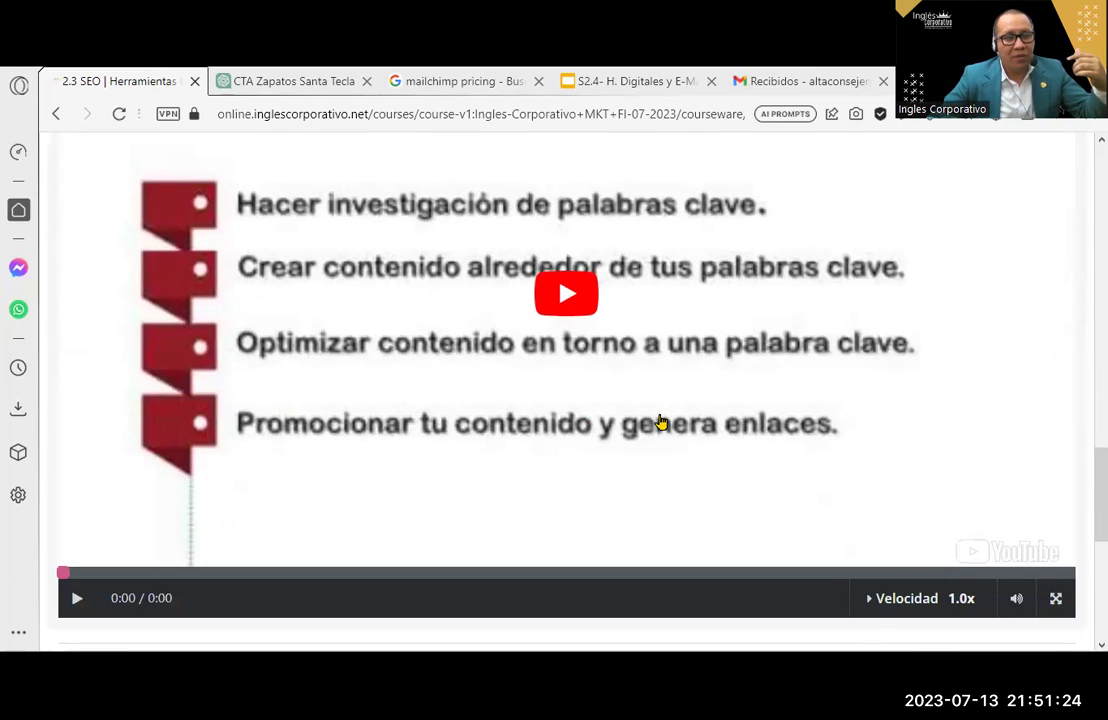
scroll(660, 422, up, 5)
scroll(655, 421, up, 5)
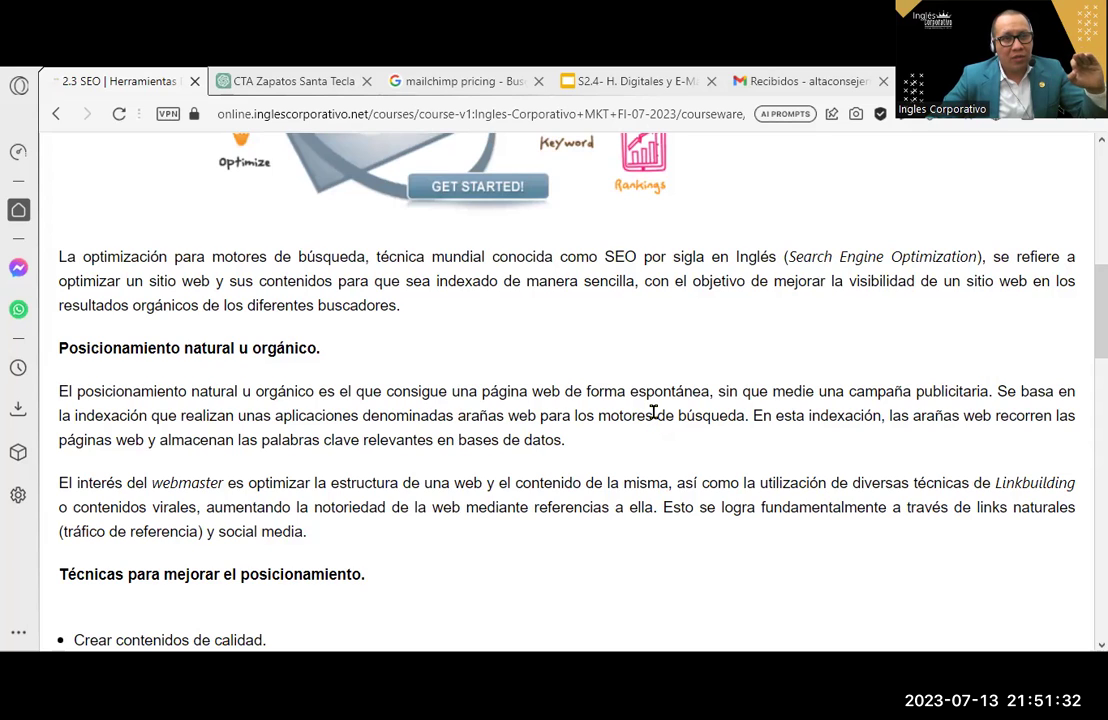
scroll(652, 412, up, 5)
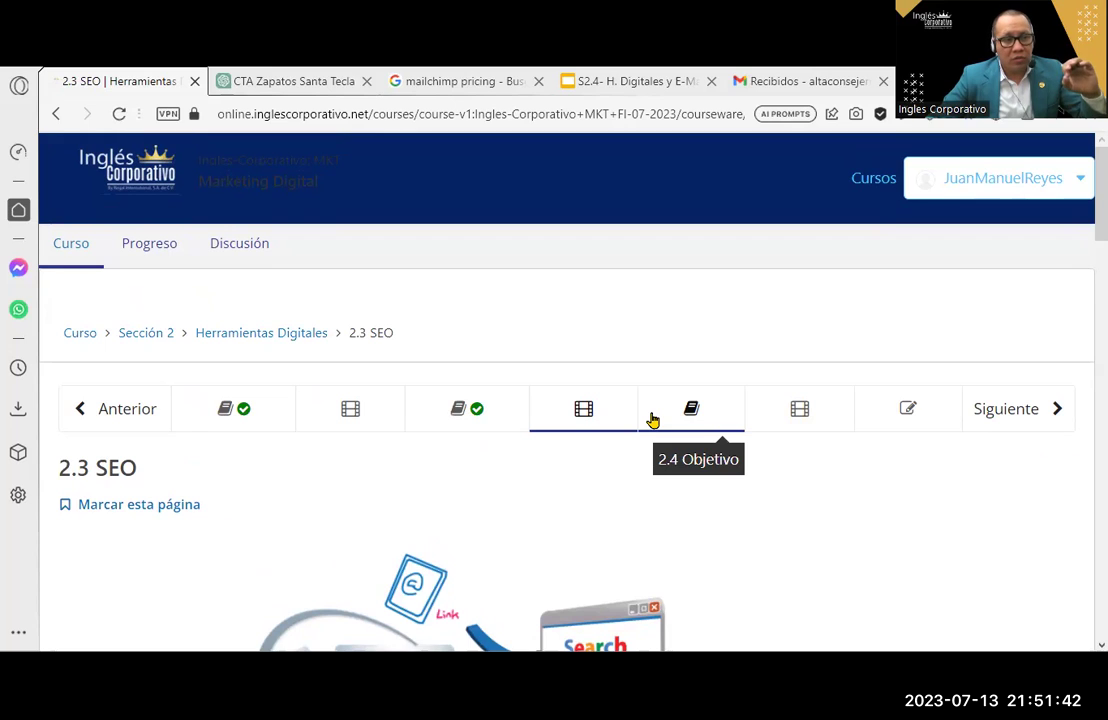
Jump to the 2.5 Email Marketing lesson and read down through its content
click(822, 410)
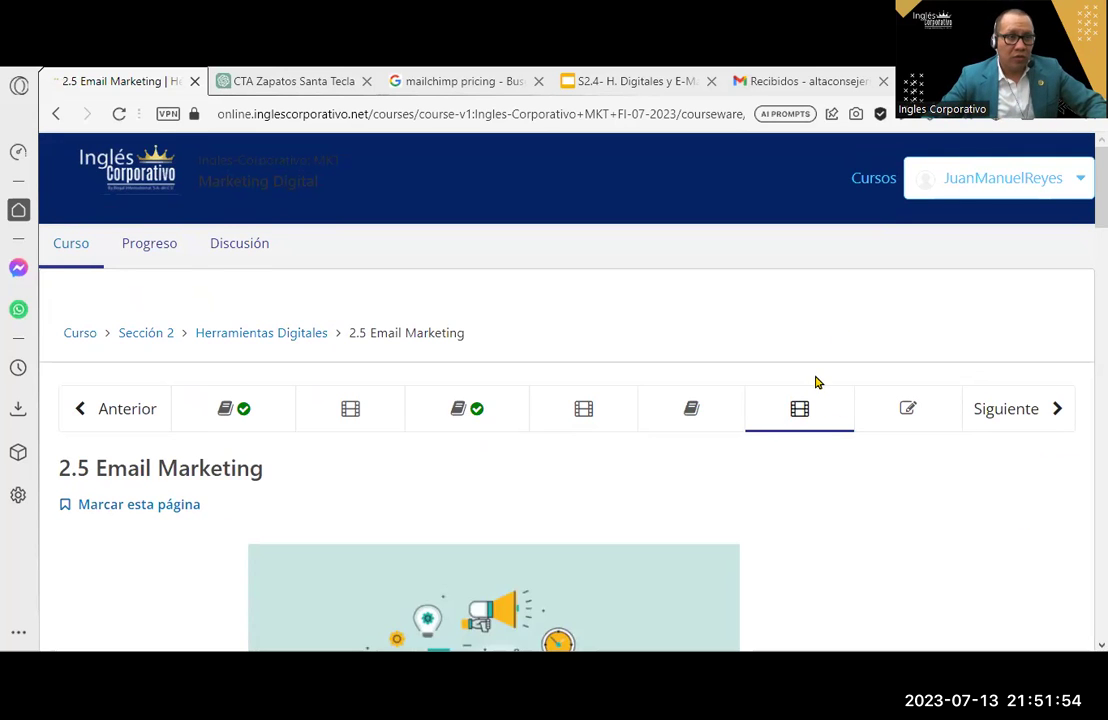
scroll(811, 381, down, 1)
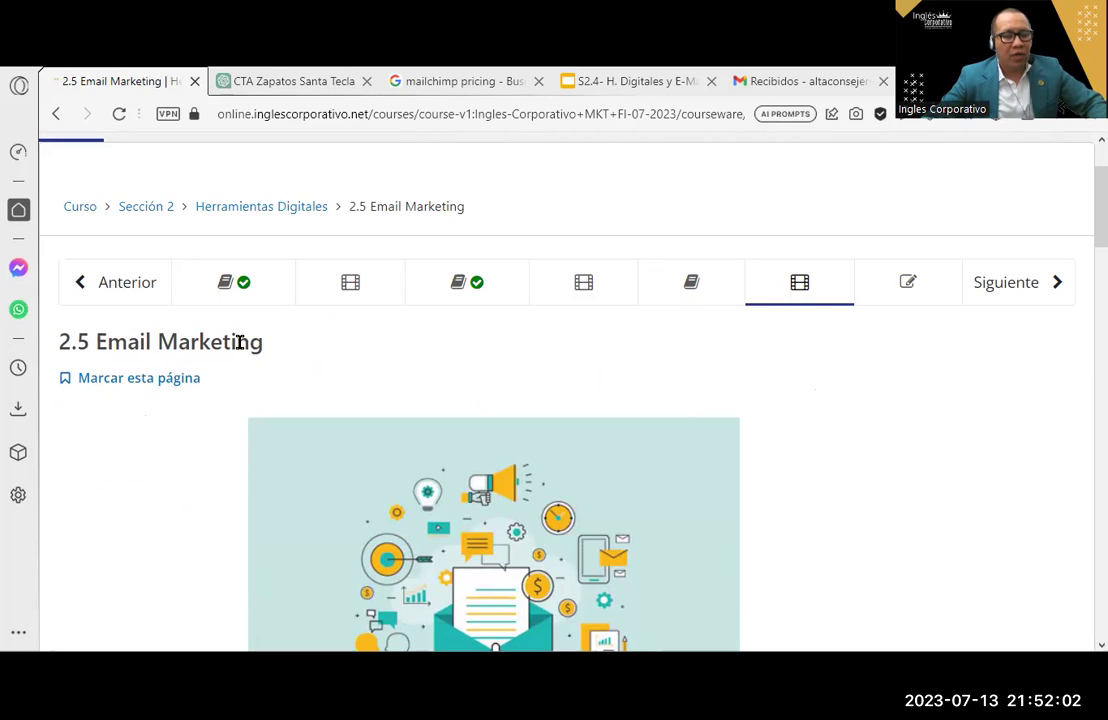
scroll(240, 342, down, 2)
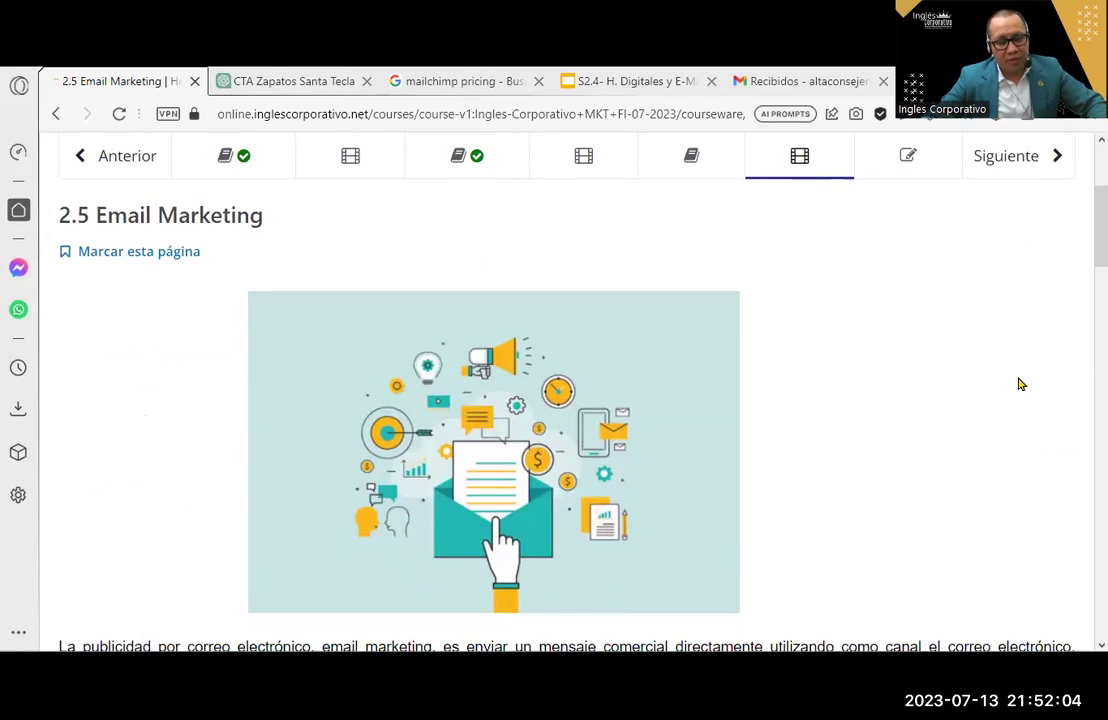
scroll(816, 512, down, 2)
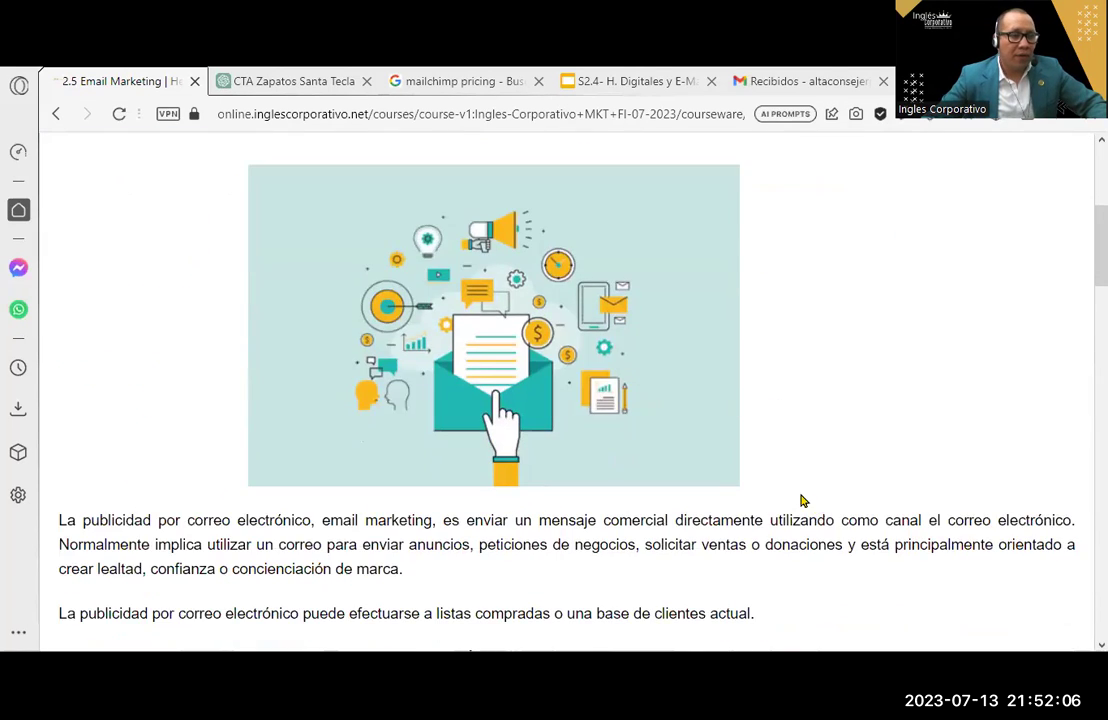
scroll(800, 499, down, 3)
scroll(798, 498, down, 4)
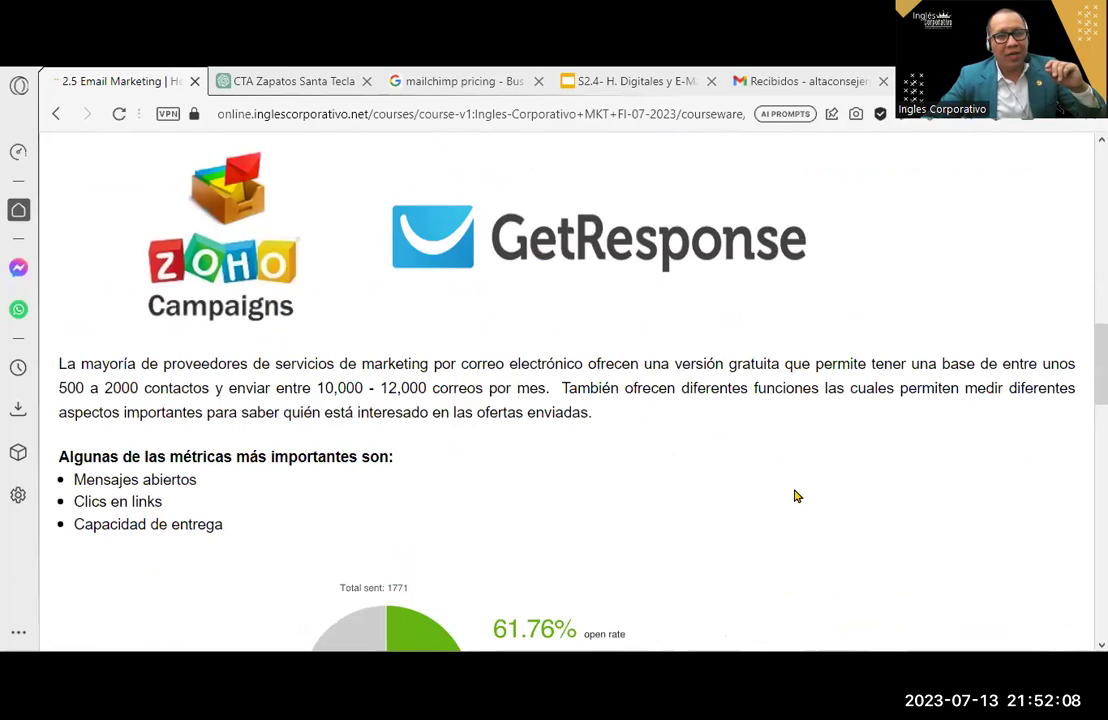
scroll(791, 494, down, 5)
scroll(791, 494, down, 2)
scroll(791, 494, down, 4)
scroll(791, 494, down, 1)
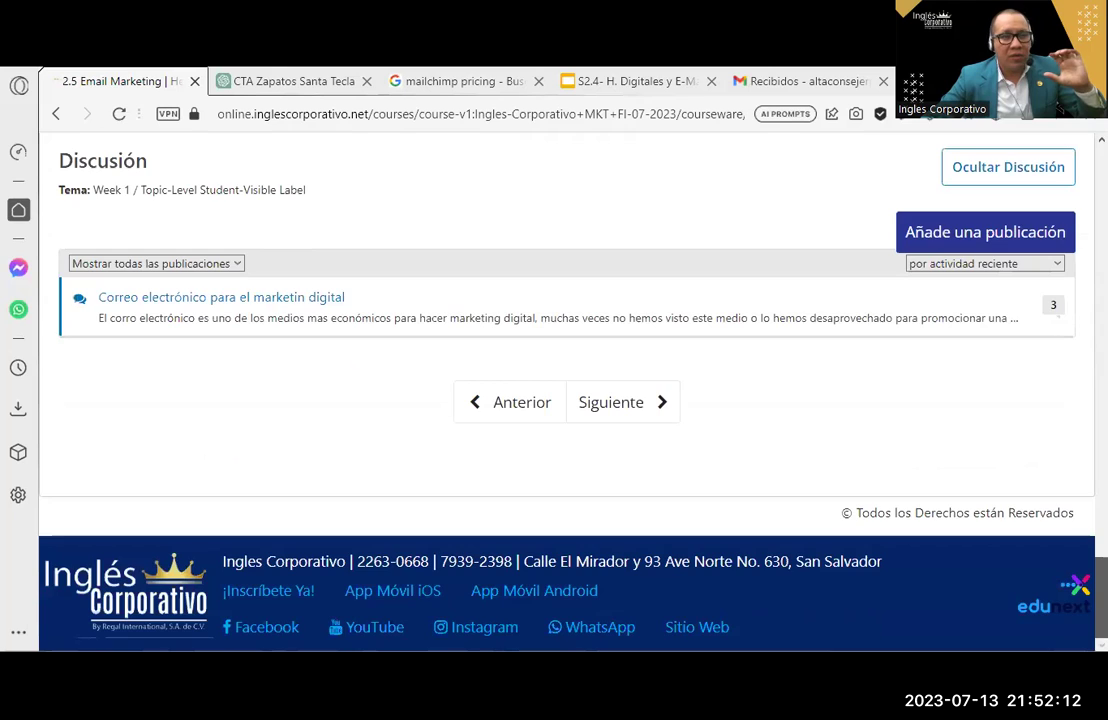
Scroll back up to the top of the 2.5 Email Marketing lesson
scroll(791, 494, up, 3)
scroll(566, 390, up, 2)
scroll(566, 390, down, 5)
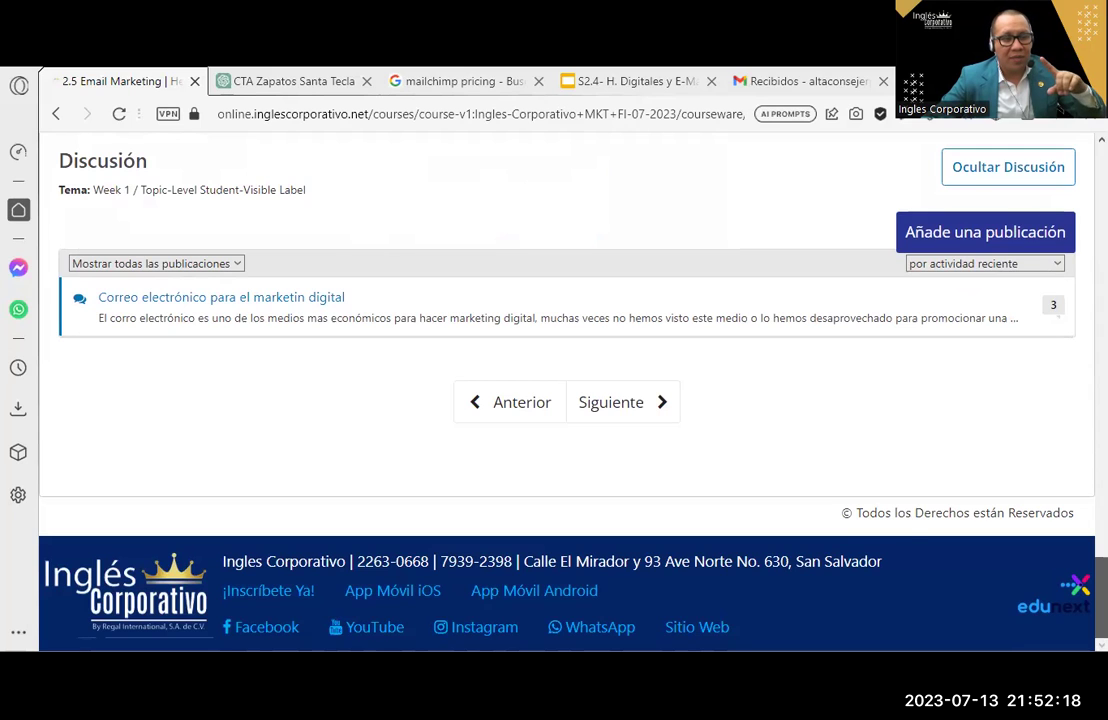
scroll(1063, 310, up, 10)
scroll(1063, 310, up, 10)
scroll(1063, 310, up, 2)
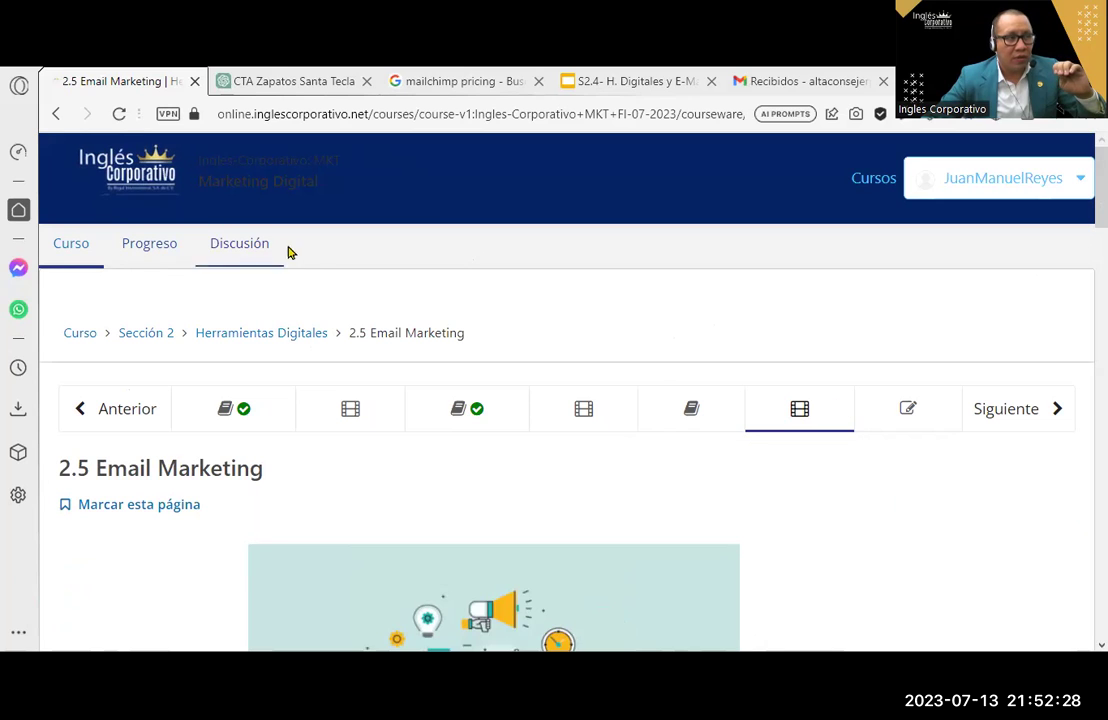
click(886, 414)
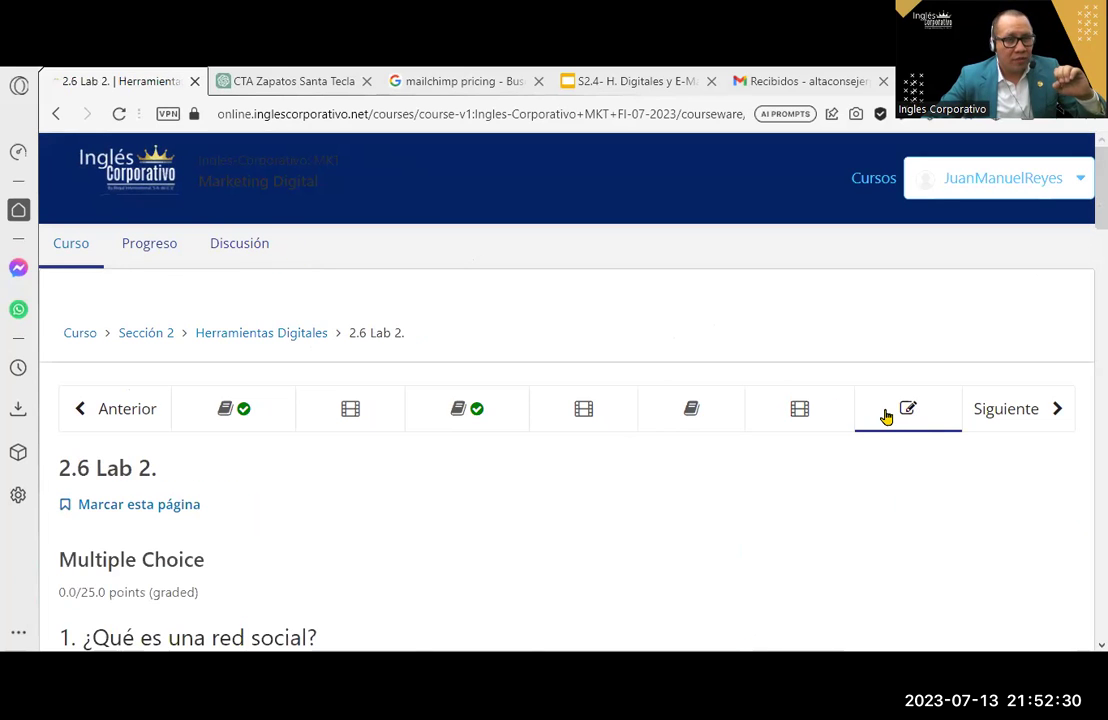
scroll(895, 410, down, 3)
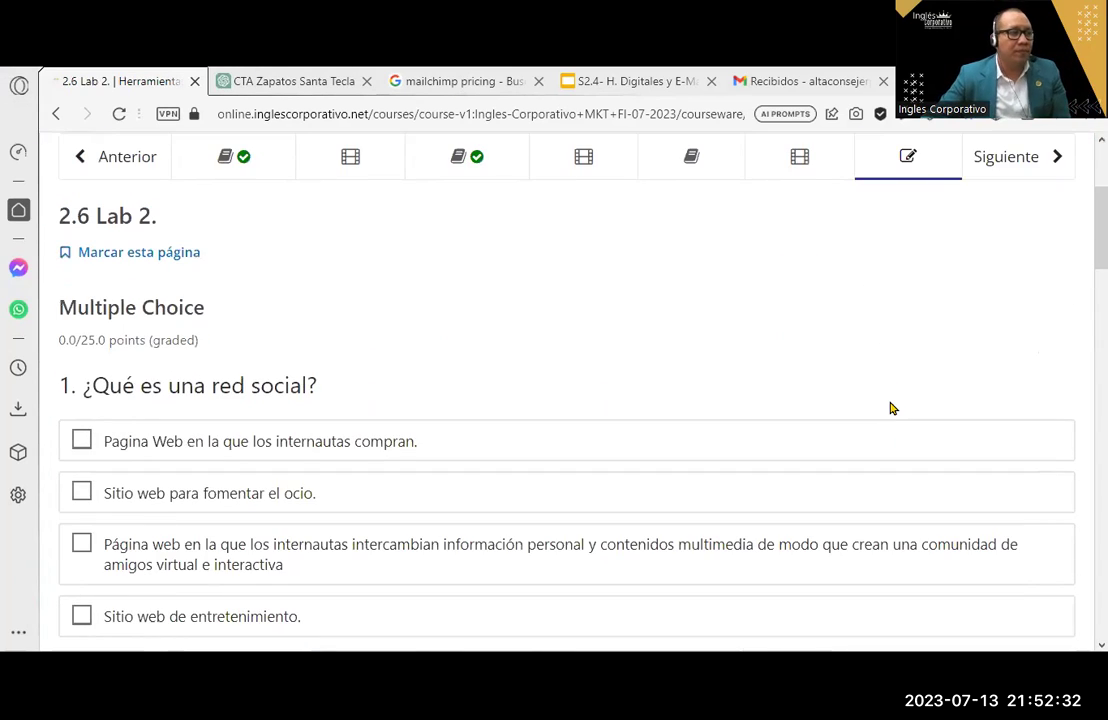
scroll(893, 410, down, 3)
scroll(906, 422, down, 3)
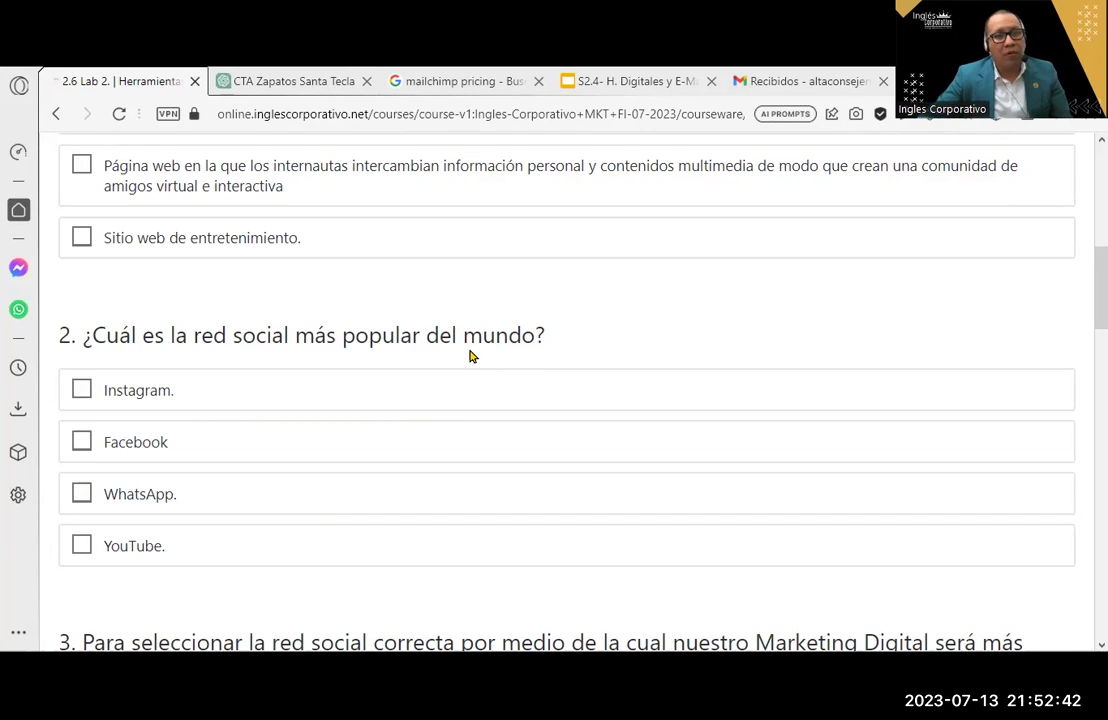
scroll(471, 355, down, 2)
scroll(471, 355, down, 1)
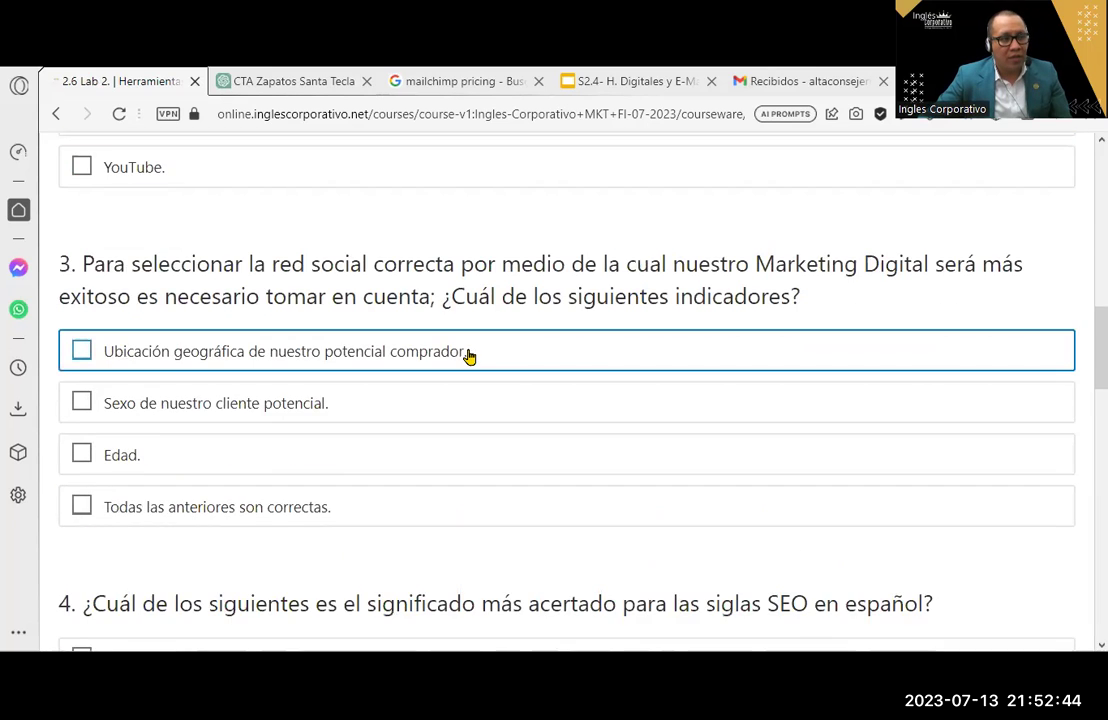
scroll(470, 357, down, 2)
scroll(470, 358, down, 1)
scroll(476, 362, down, 3)
scroll(475, 400, down, 1)
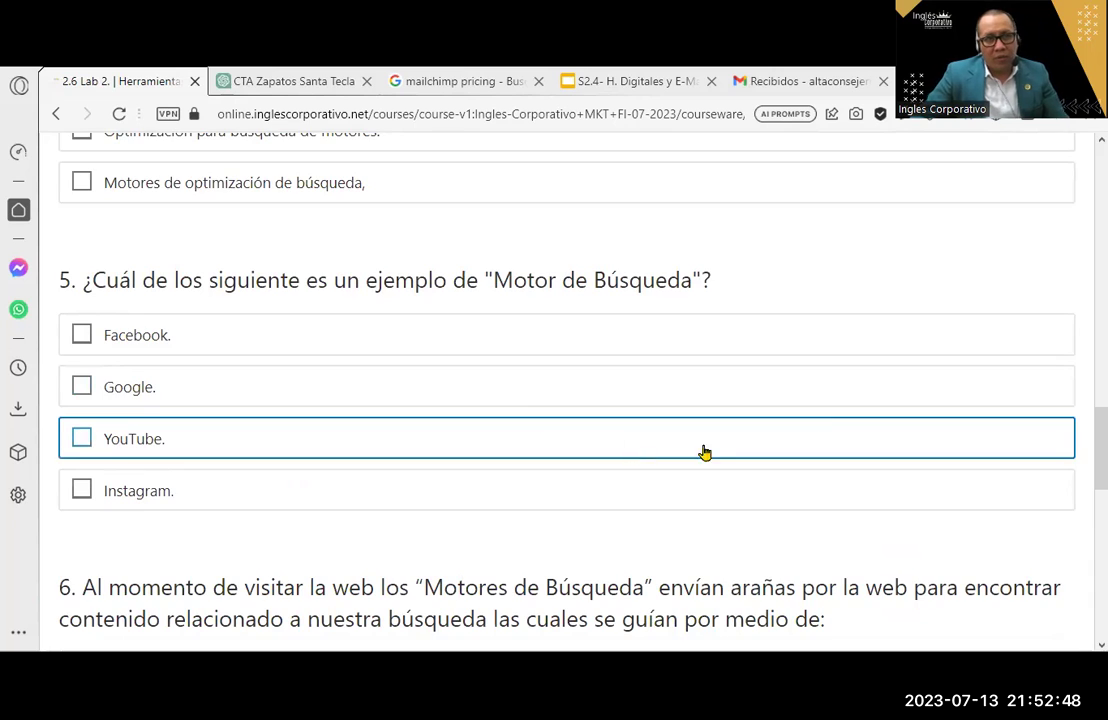
scroll(875, 450, down, 3)
scroll(875, 450, down, 2)
scroll(877, 450, down, 4)
scroll(877, 448, up, 5)
scroll(877, 445, up, 4)
scroll(877, 445, up, 4)
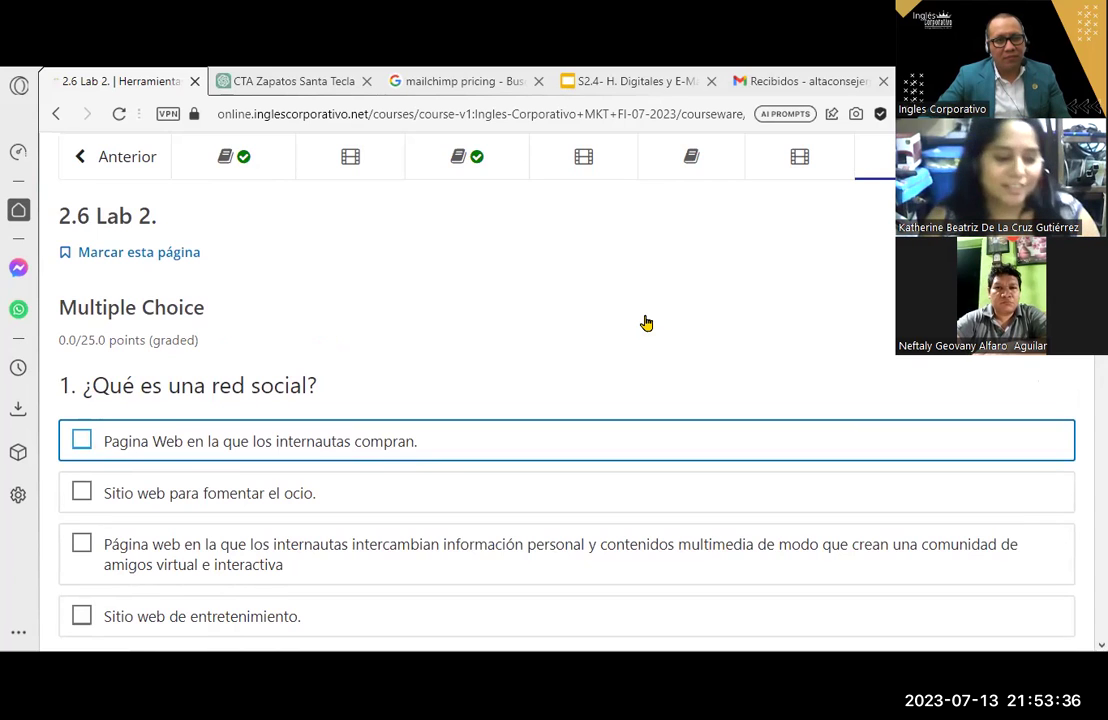
Switch to the Gmail 'Recibidos' tab showing the 'Solicitando Audiencia Informativa- Problema con Clientes' draft
click(797, 76)
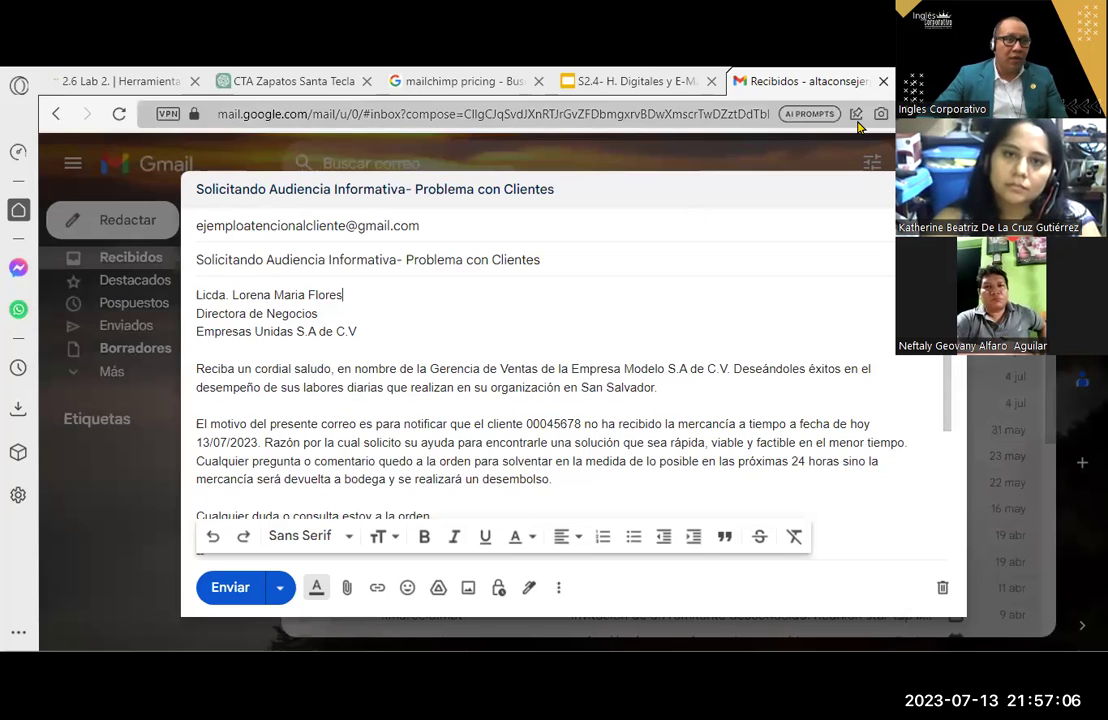
Open a new browser tab and bring up the Google home page
key(ctrl+t)
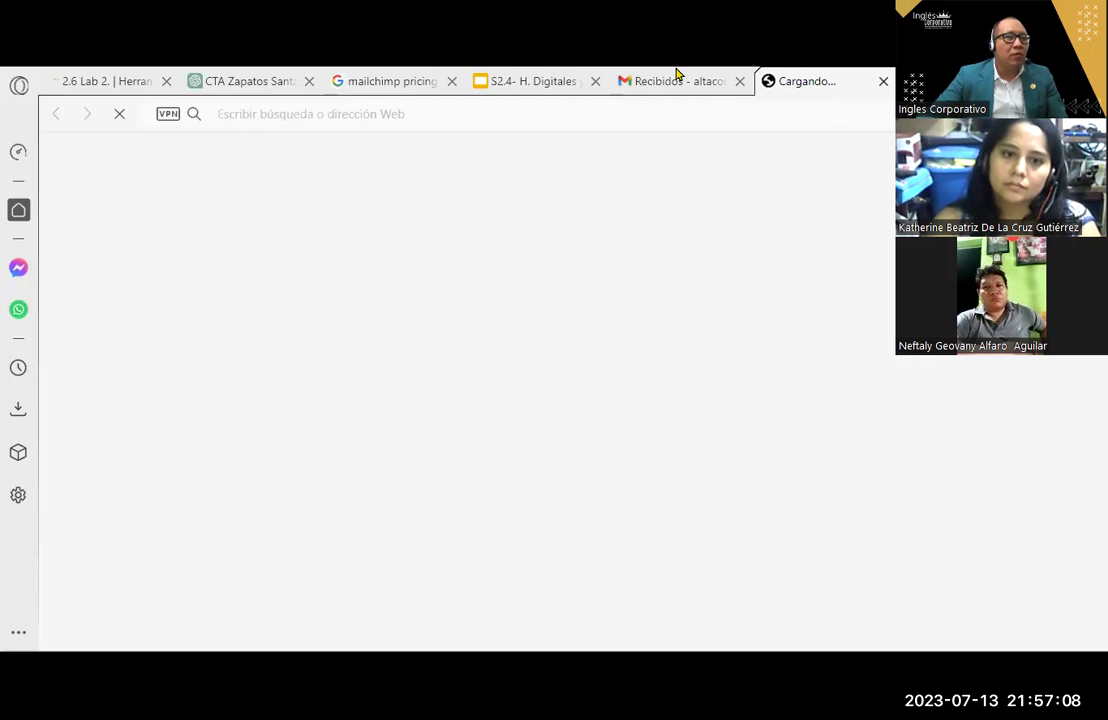
click(680, 80)
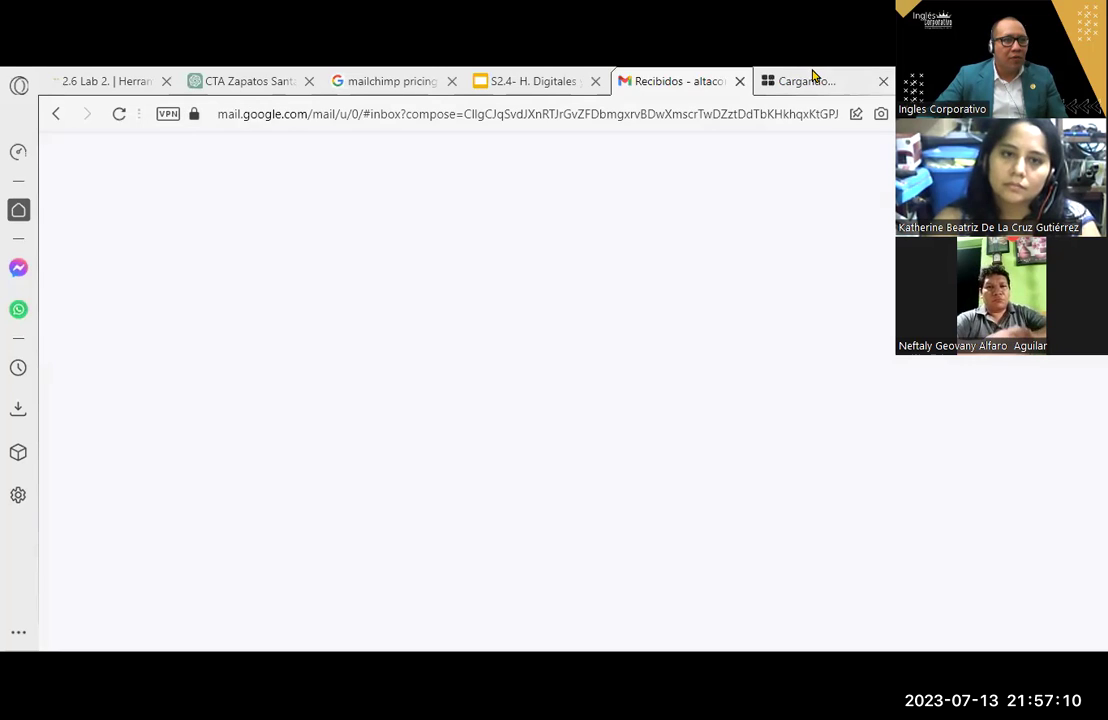
click(805, 80)
click(668, 75)
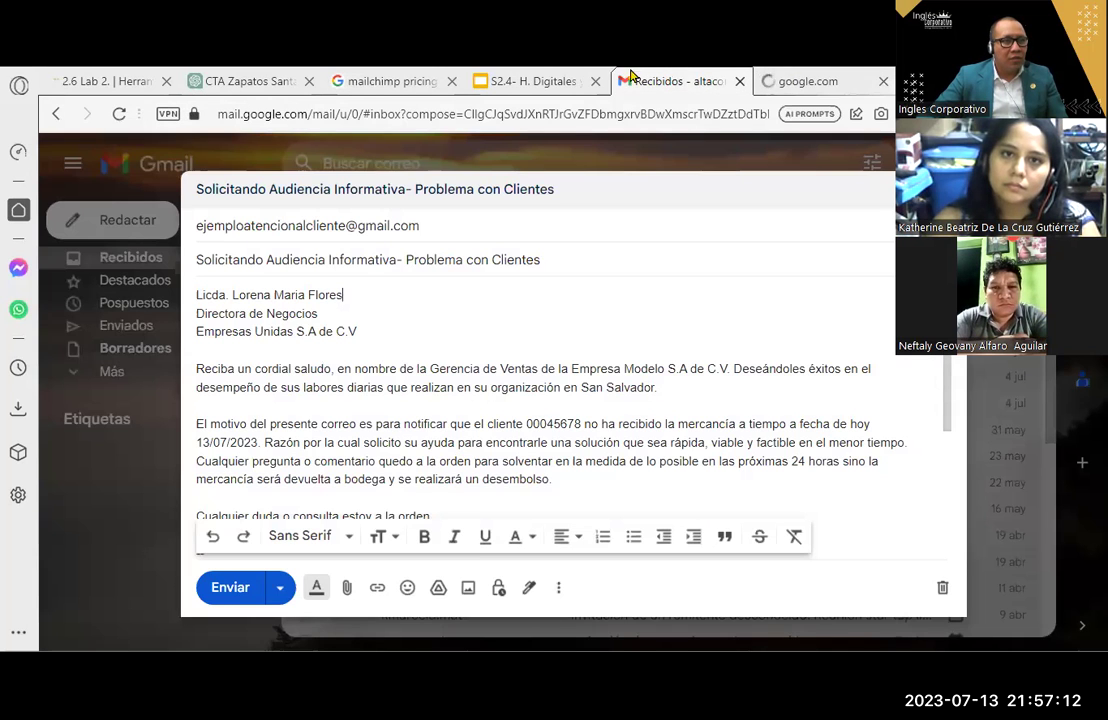
Search Google for 'las contraseñas mas faciles 2023' and skim the results
click(460, 339)
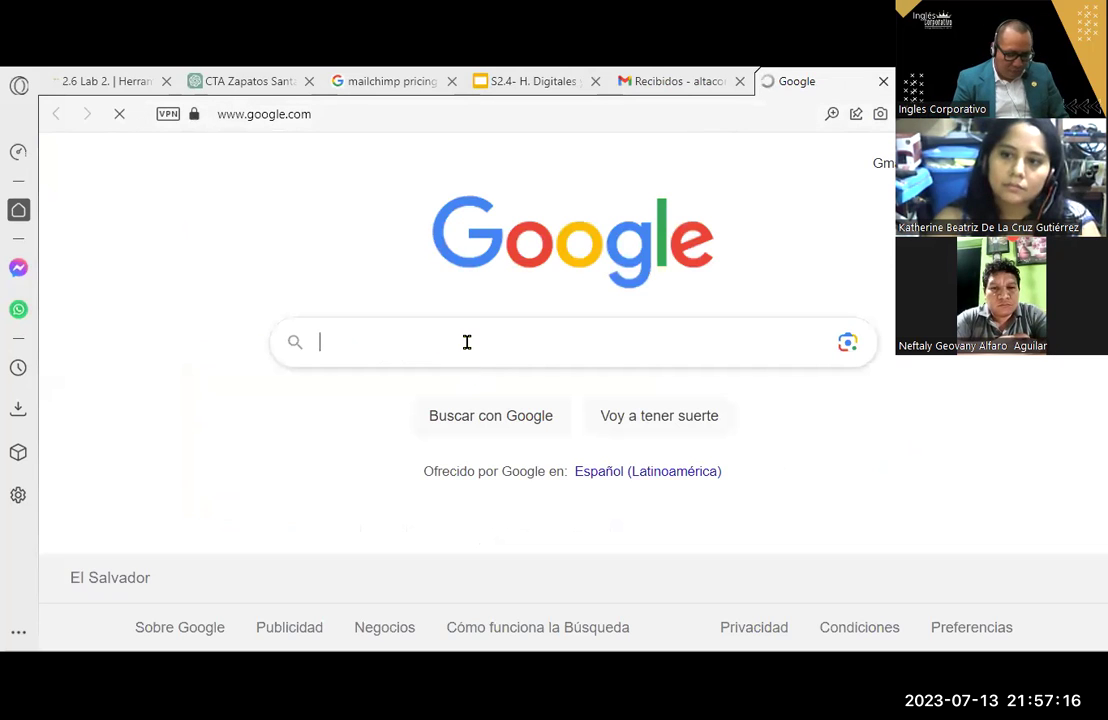
text(las contras)
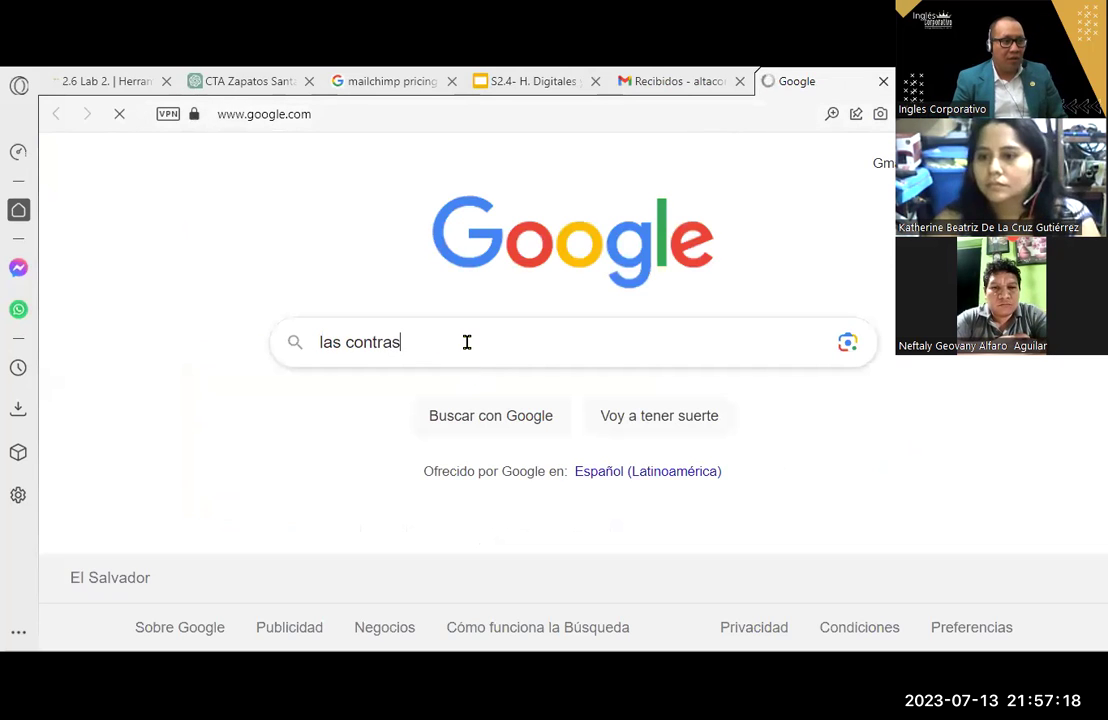
text(eñas mas fac)
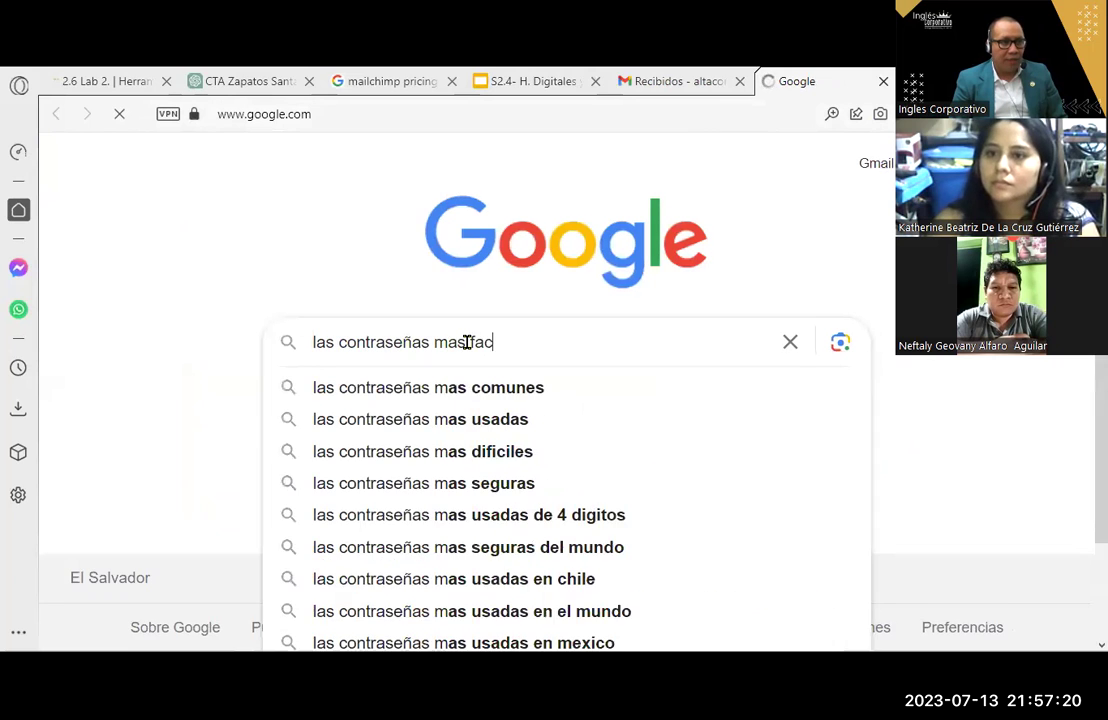
text(iles 2)
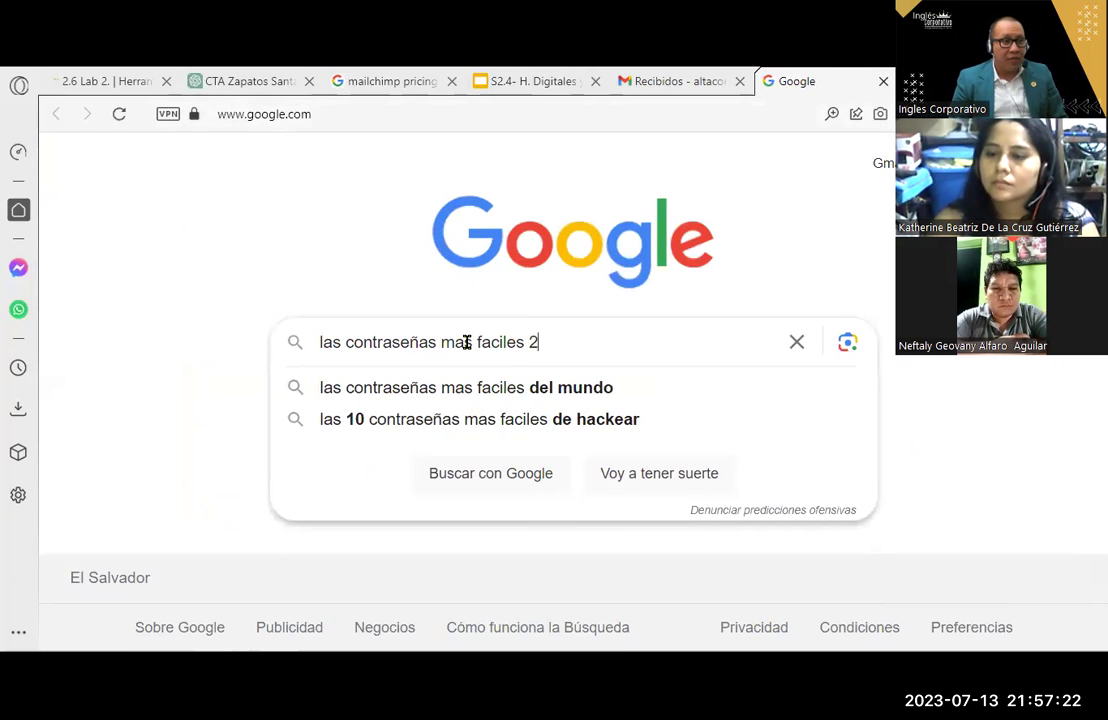
text(023)
key(Return)
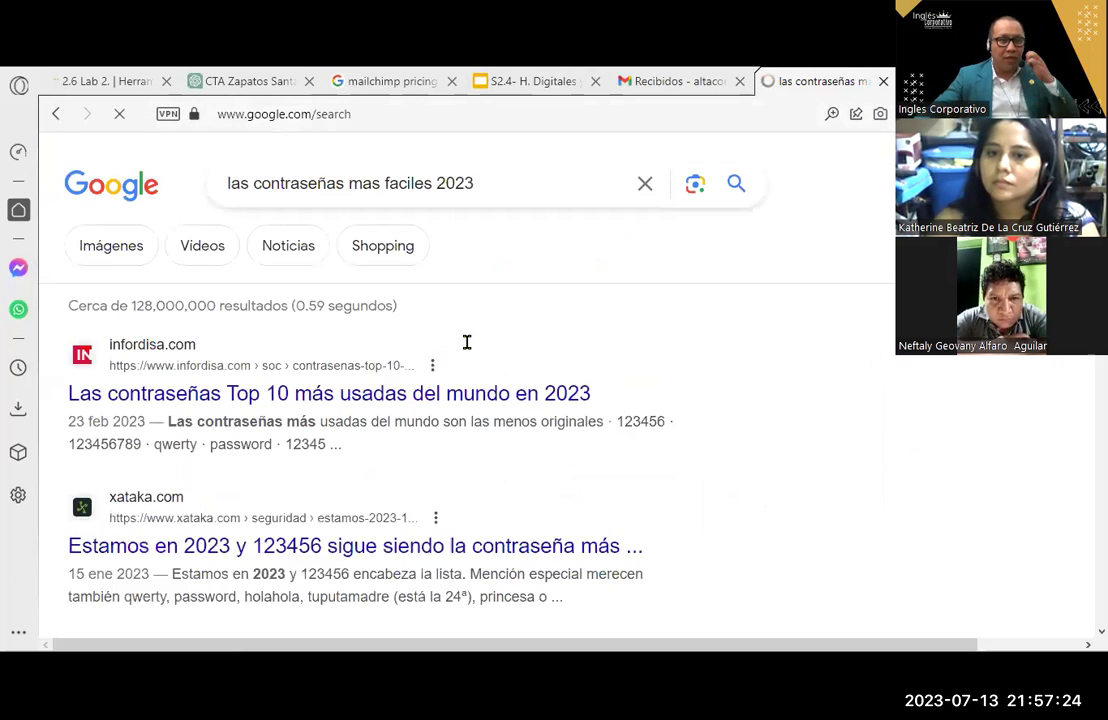
scroll(466, 342, down, 4)
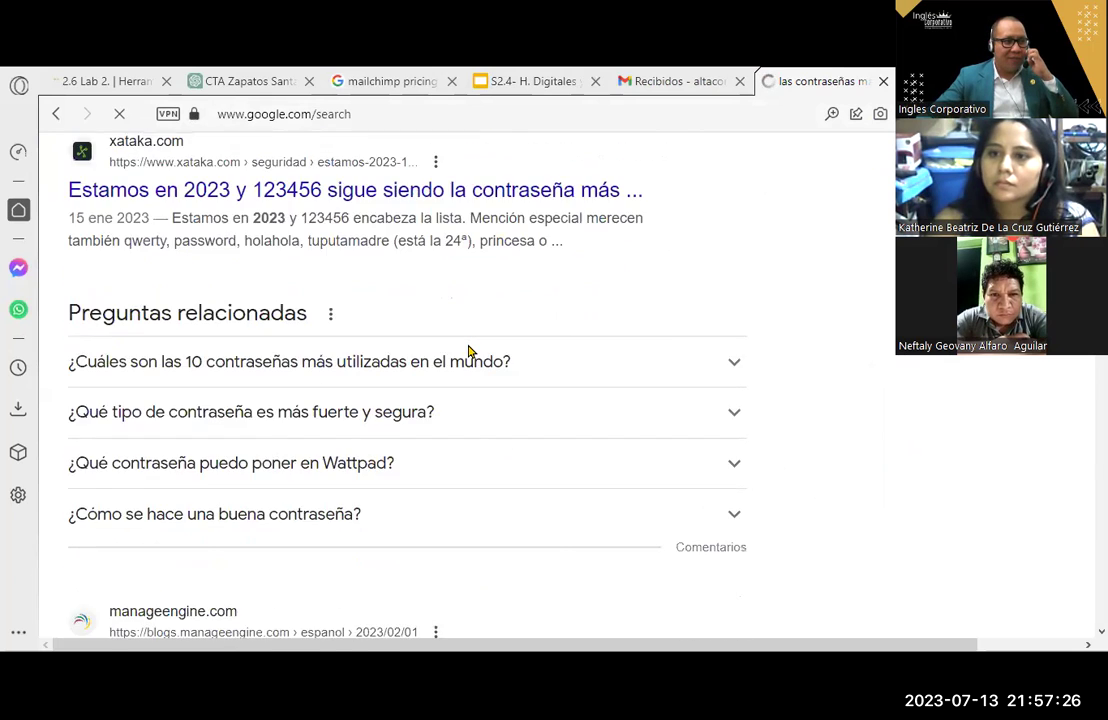
scroll(468, 350, down, 2)
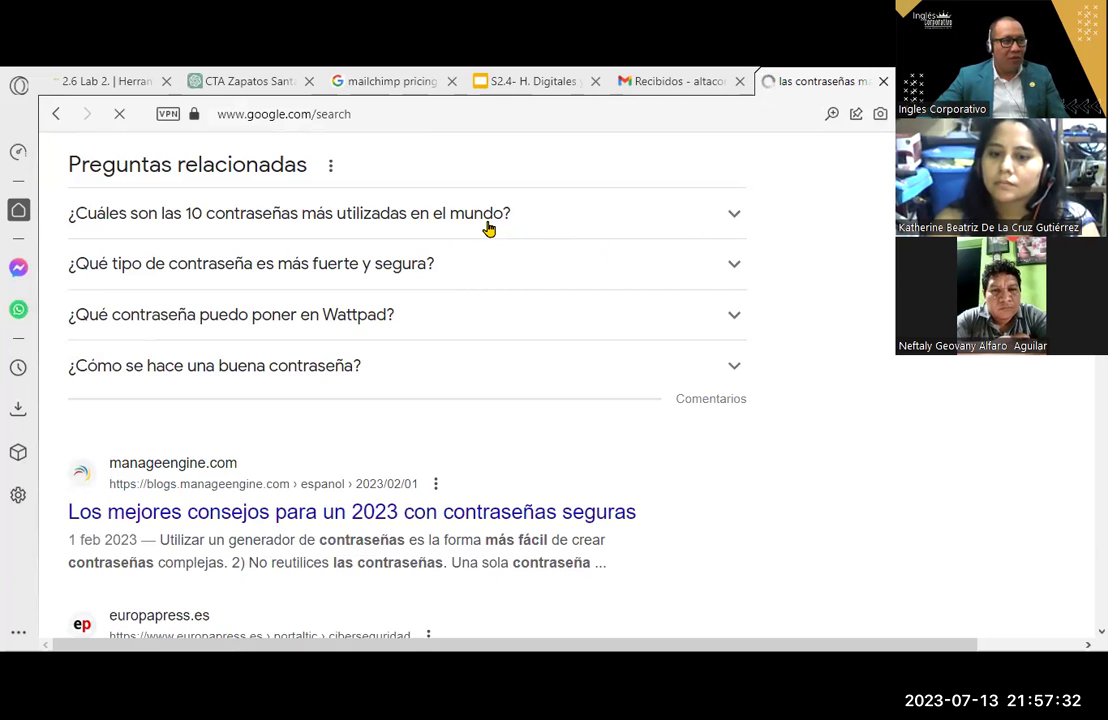
scroll(738, 405, up, 3)
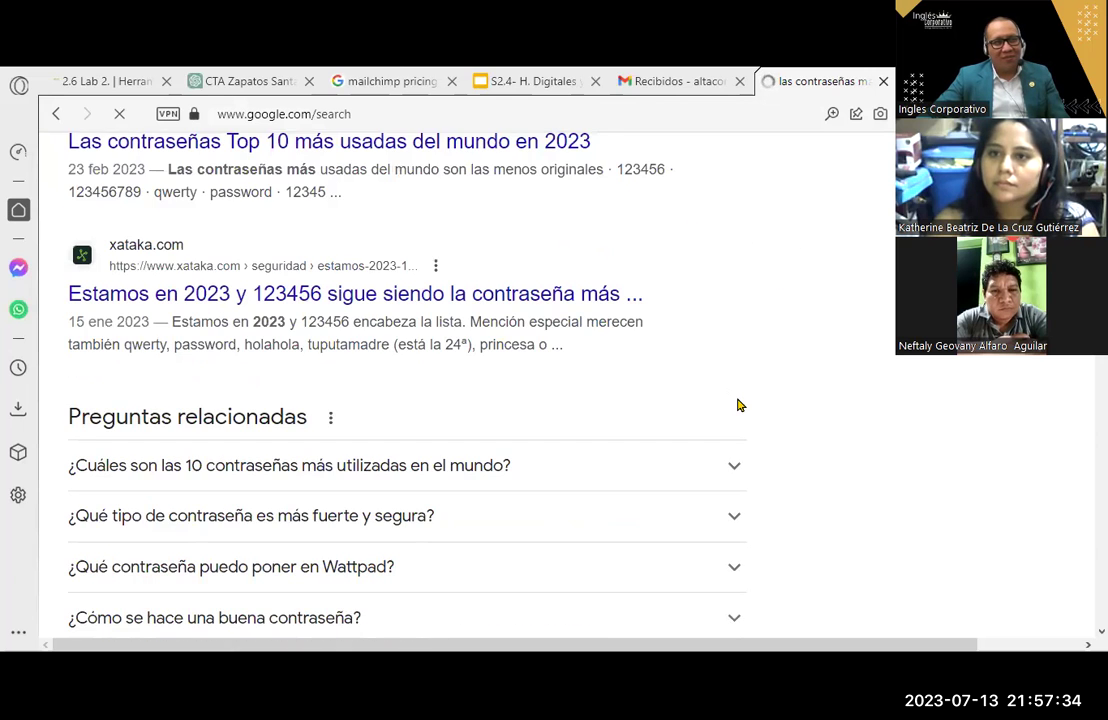
Expand the related question on the 10 most-used passwords, then select the query text
click(734, 465)
scroll(732, 396, down, 3)
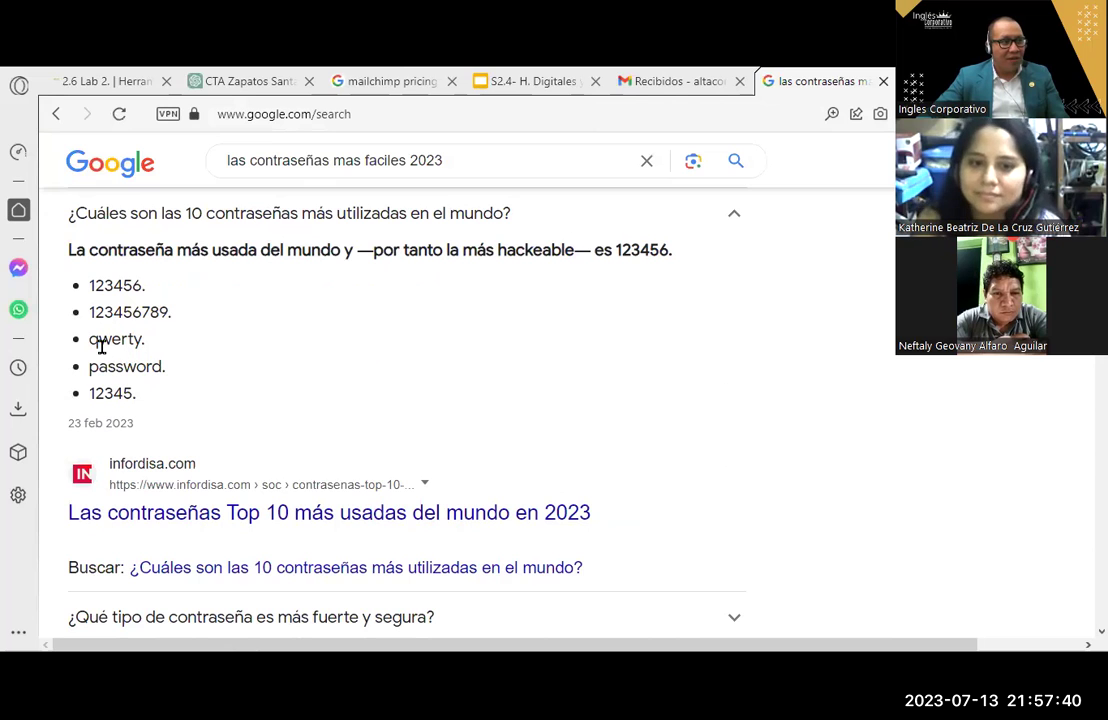
scroll(388, 414, down, 3)
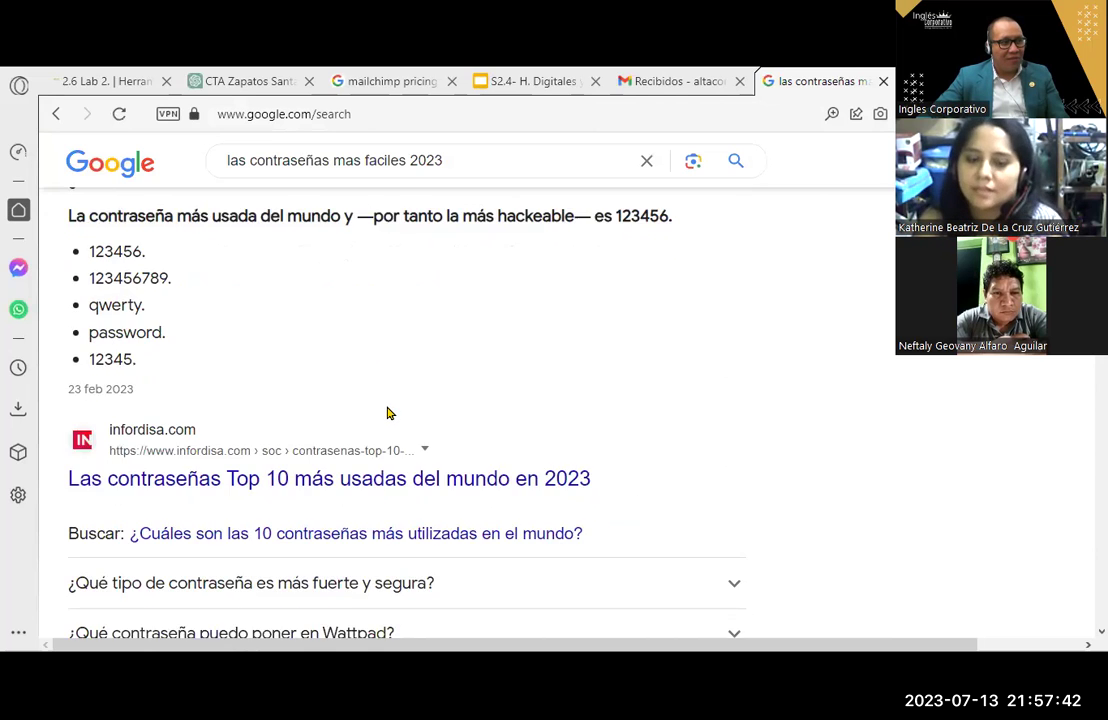
scroll(388, 414, down, 4)
scroll(606, 482, up, 8)
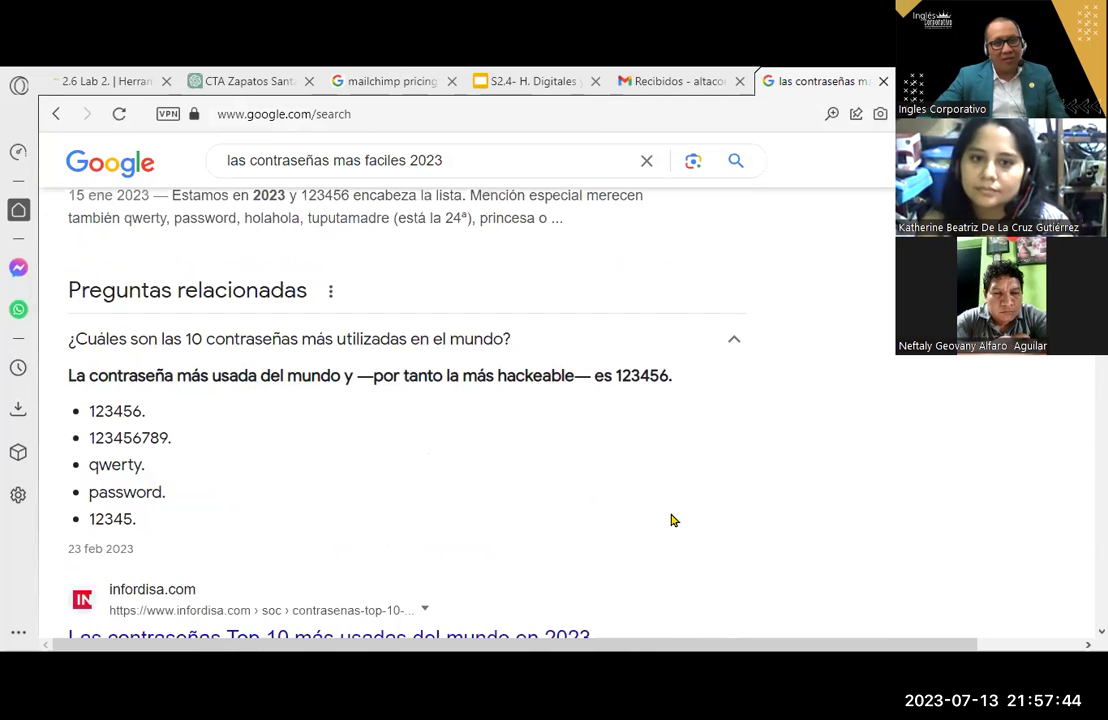
scroll(672, 520, up, 3)
drag(512, 178, 5, 197)
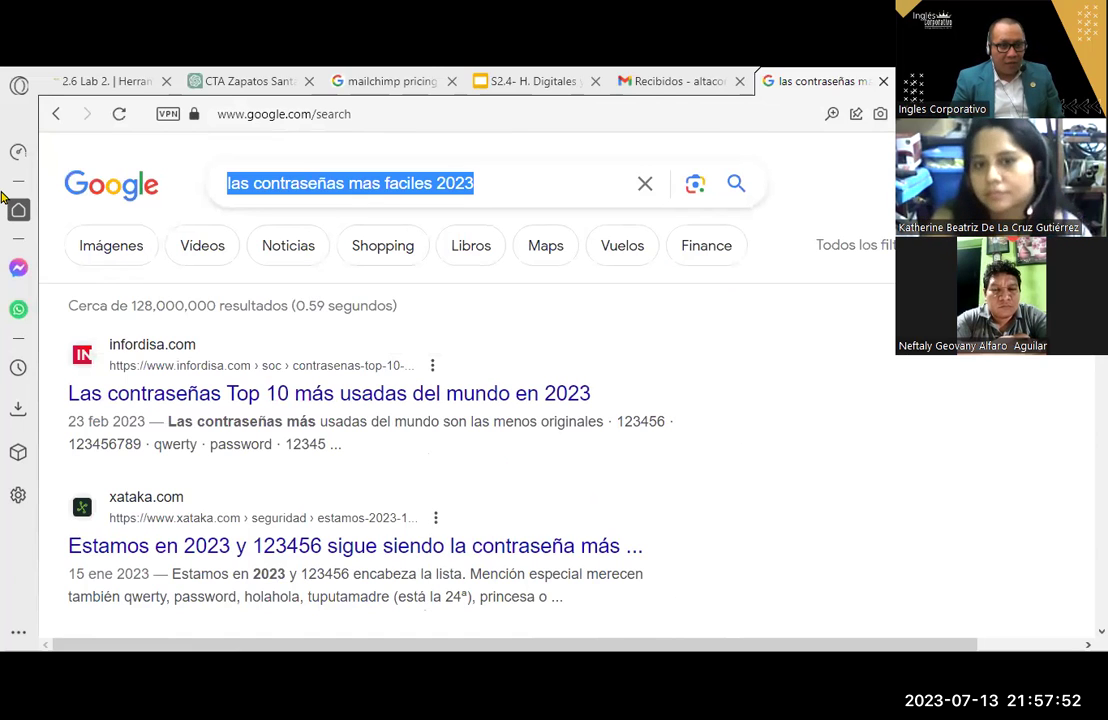
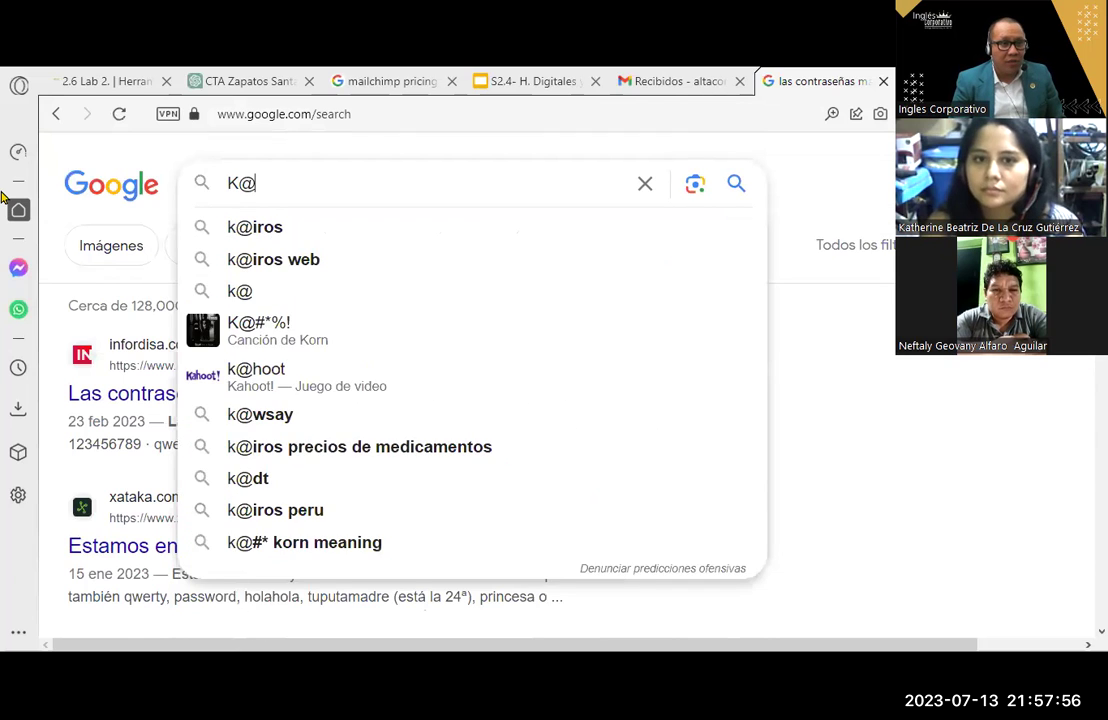
Type a sample strong password mixing cases, digits and symbols into the search box, fixing typos
key(BackSpace)
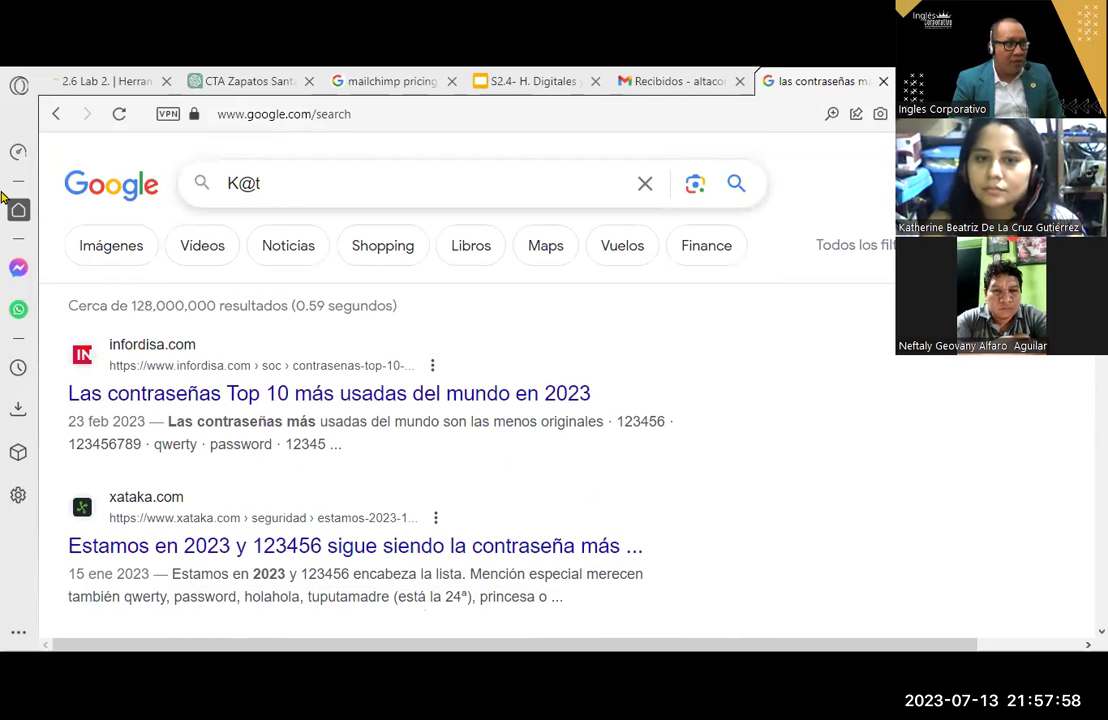
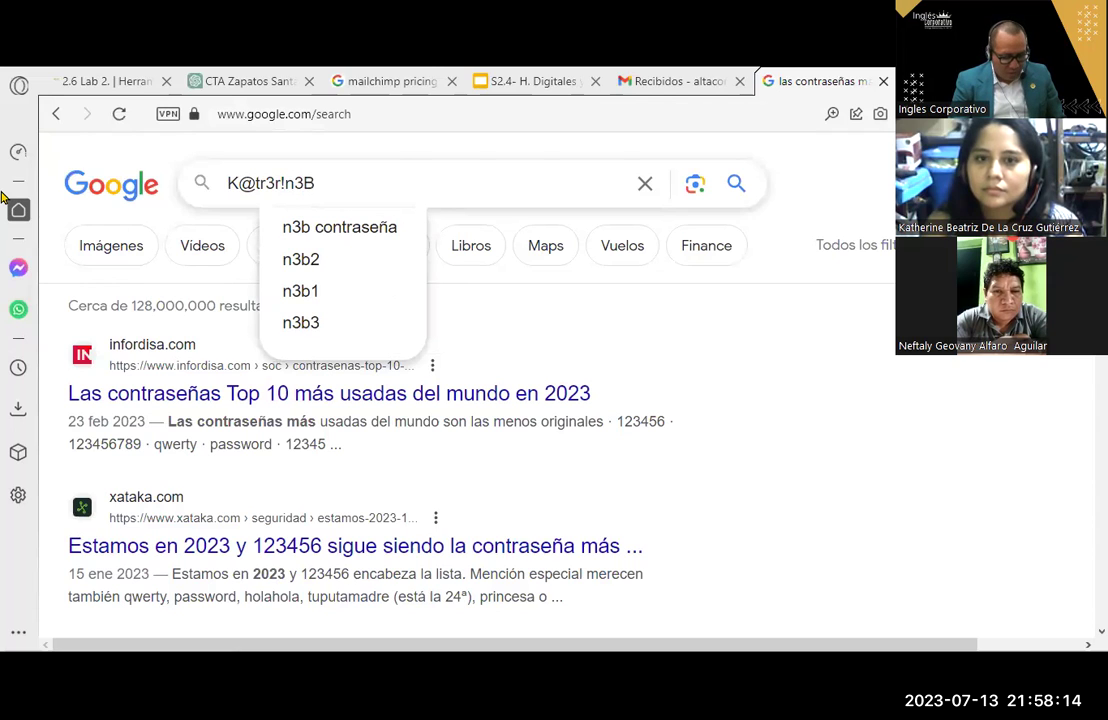
key(BackSpace)
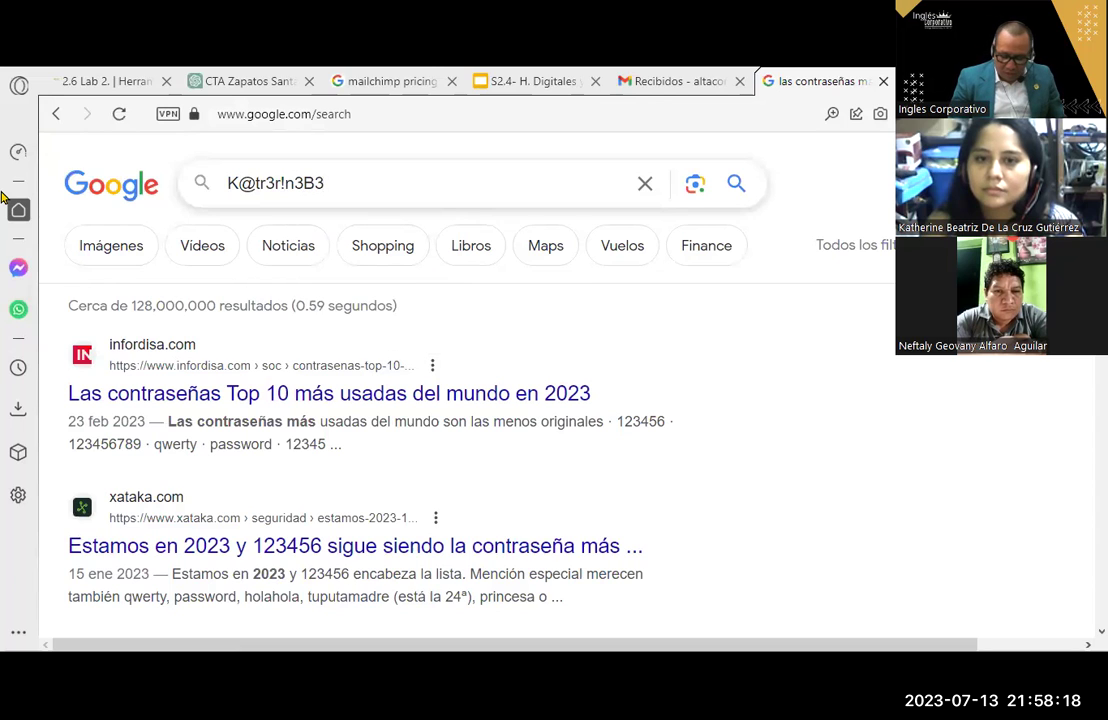
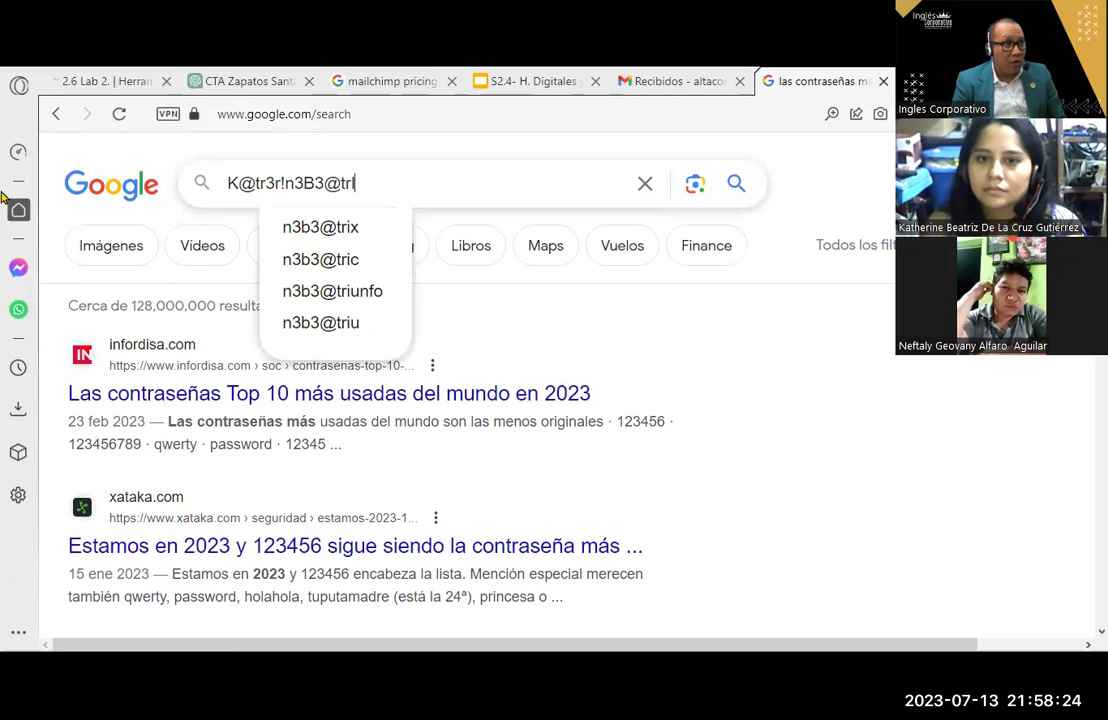
key(BackSpace)
key(BackSpace)
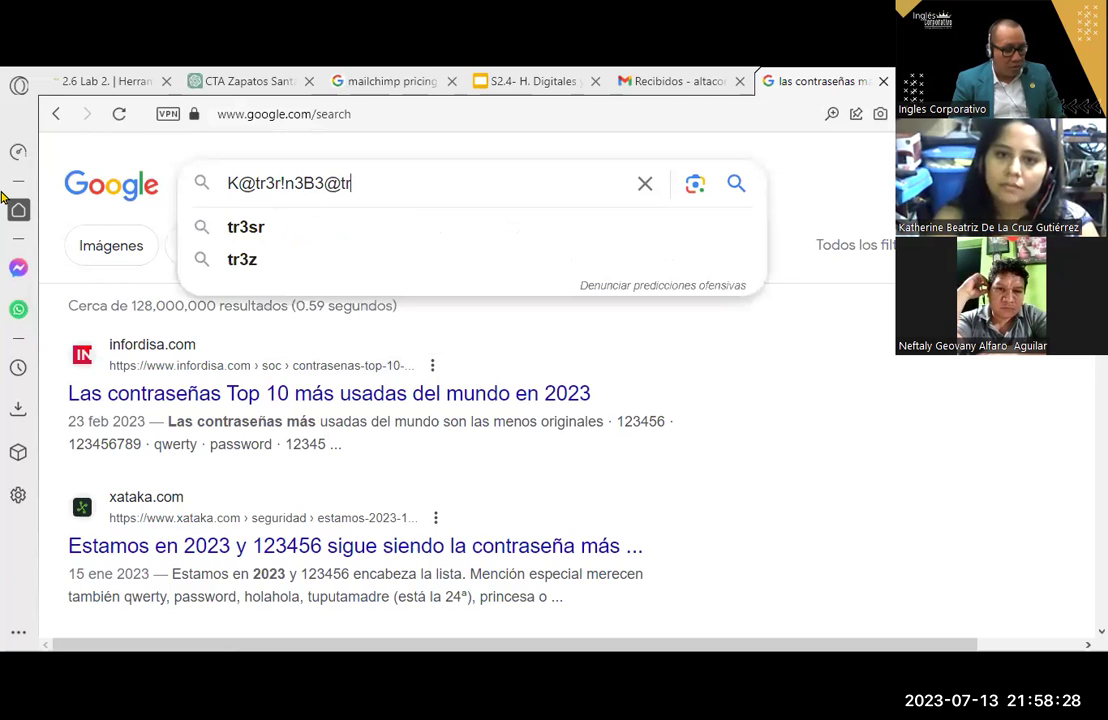
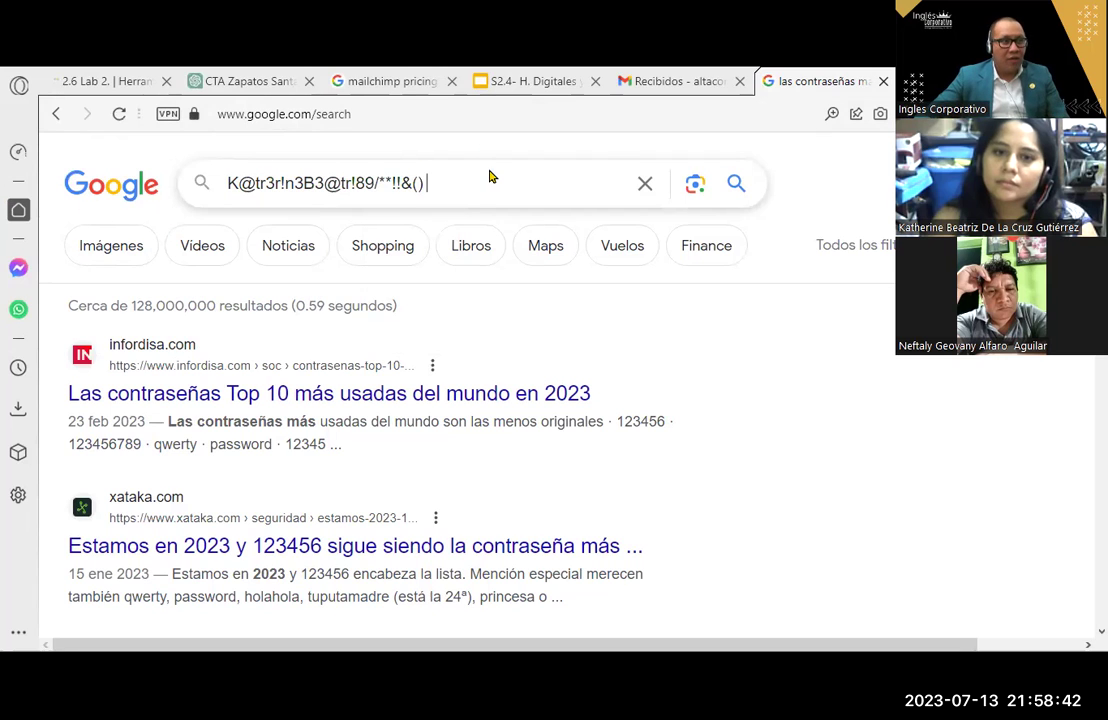
drag(458, 184, 170, 193)
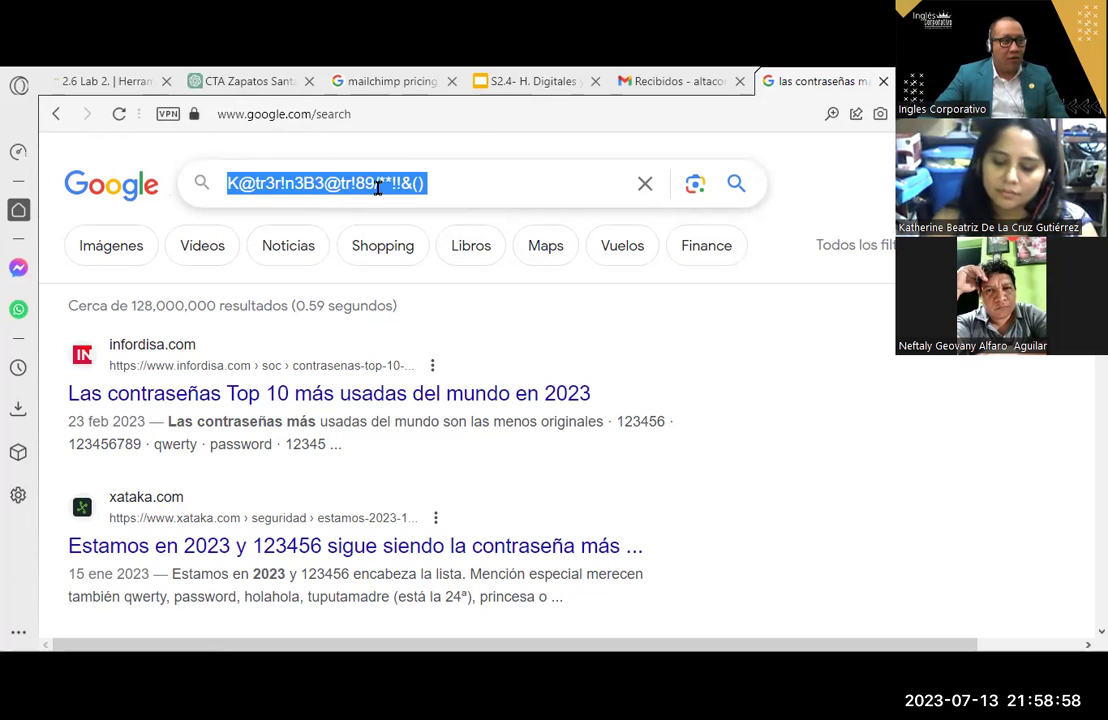
click(430, 183)
drag(430, 183, 220, 183)
click(466, 177)
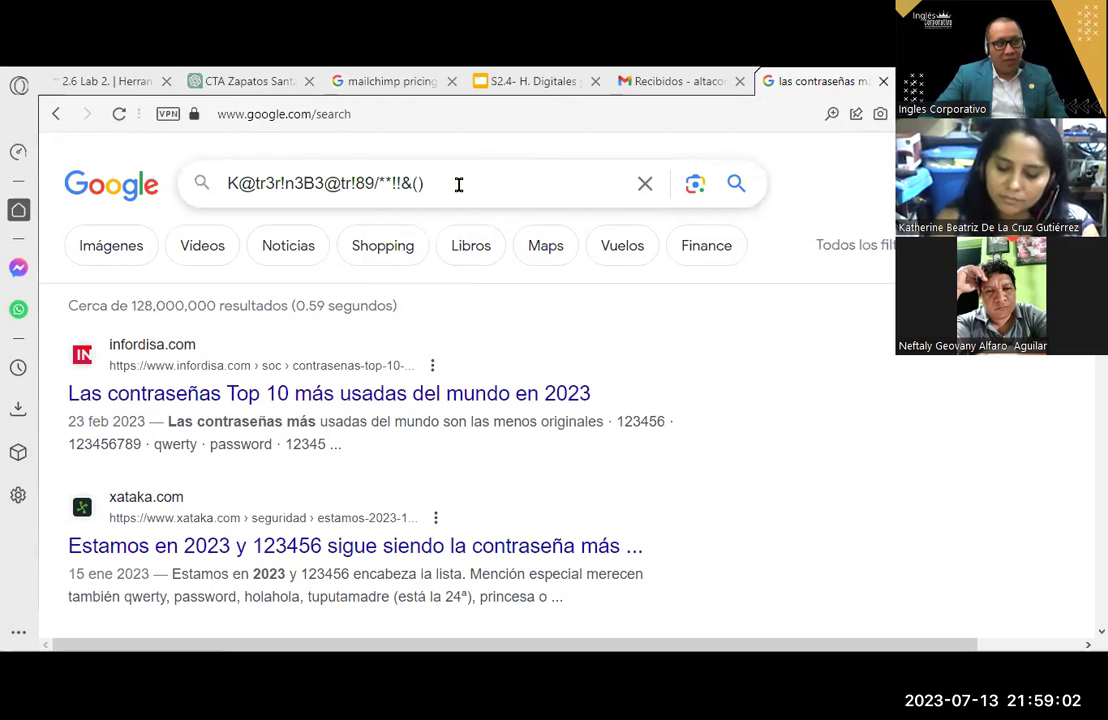
drag(432, 183, 175, 183)
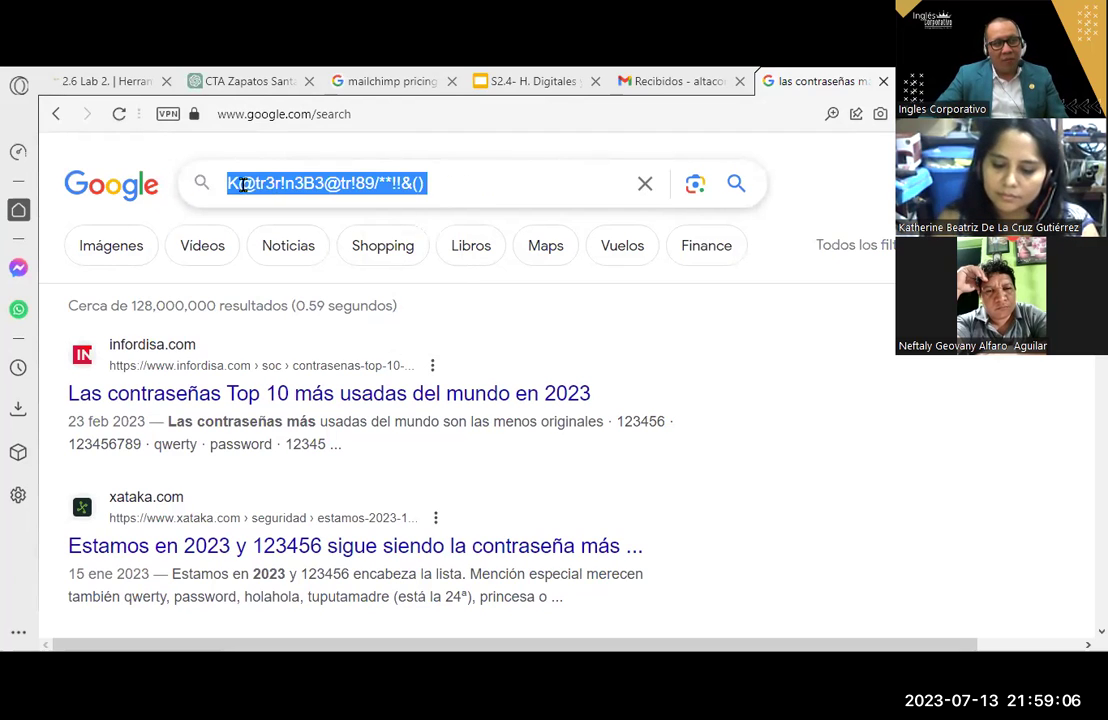
click(507, 190)
triple_click(430, 166)
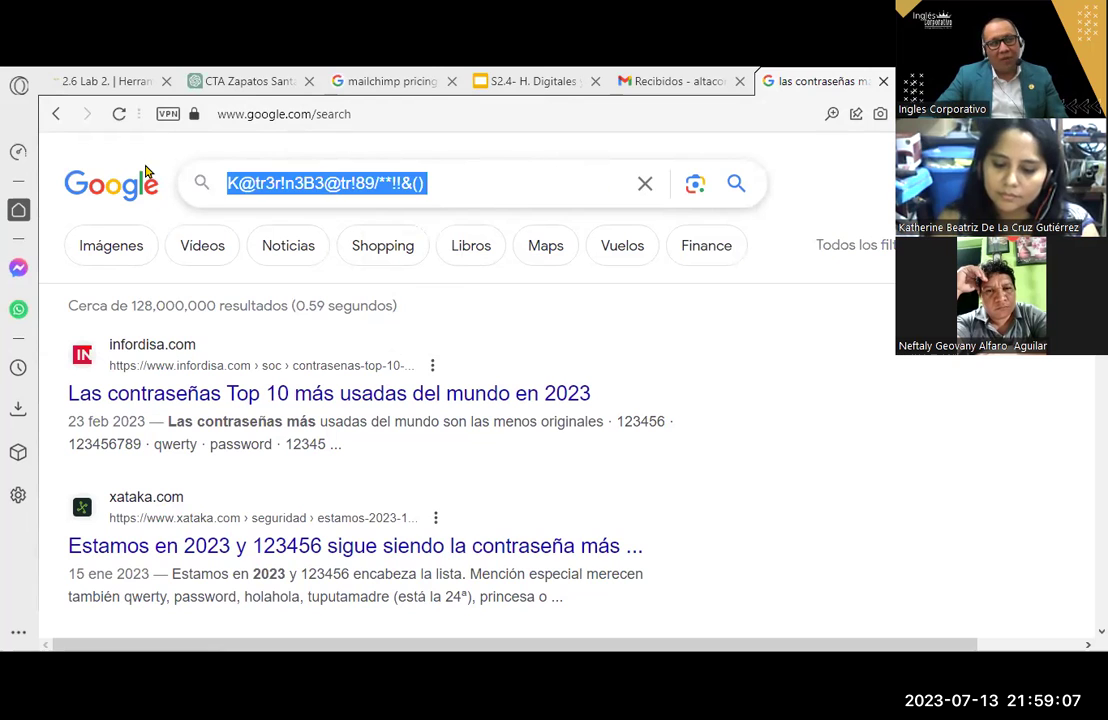
click(440, 185)
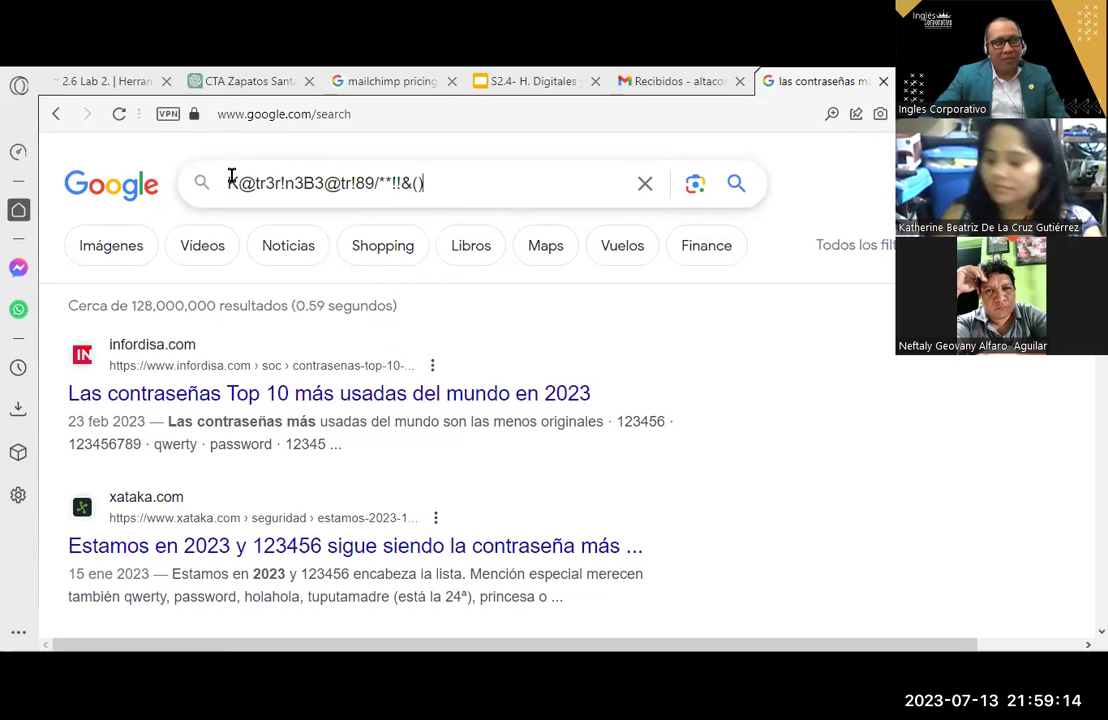
drag(229, 180, 452, 178)
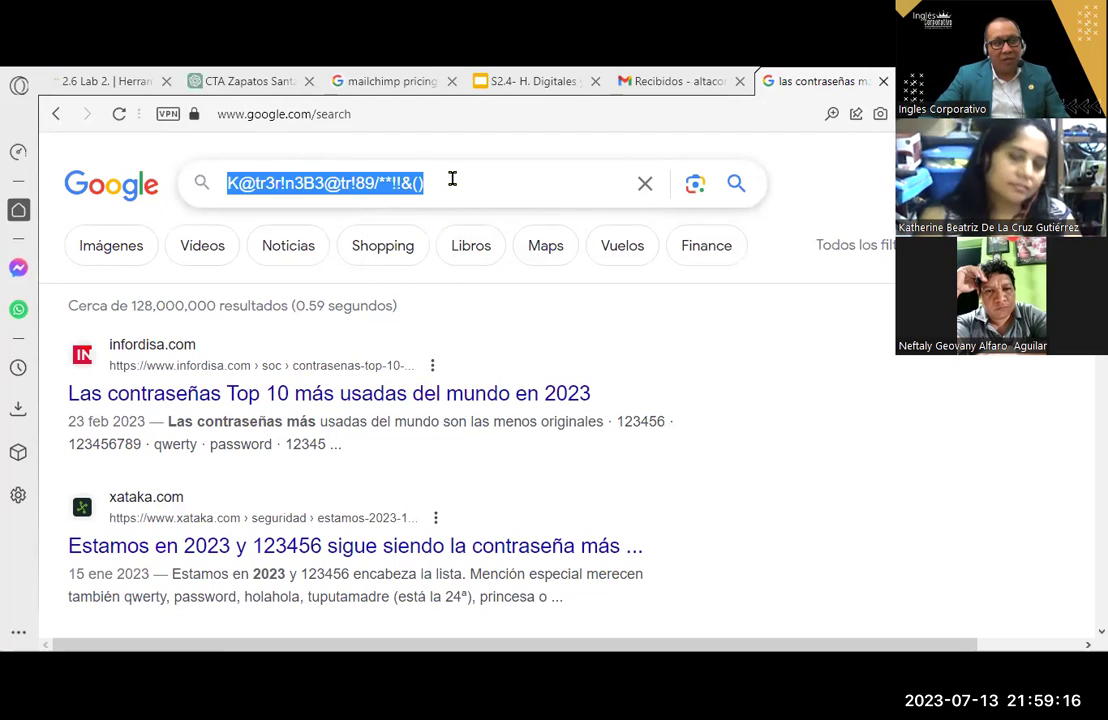
click(440, 178)
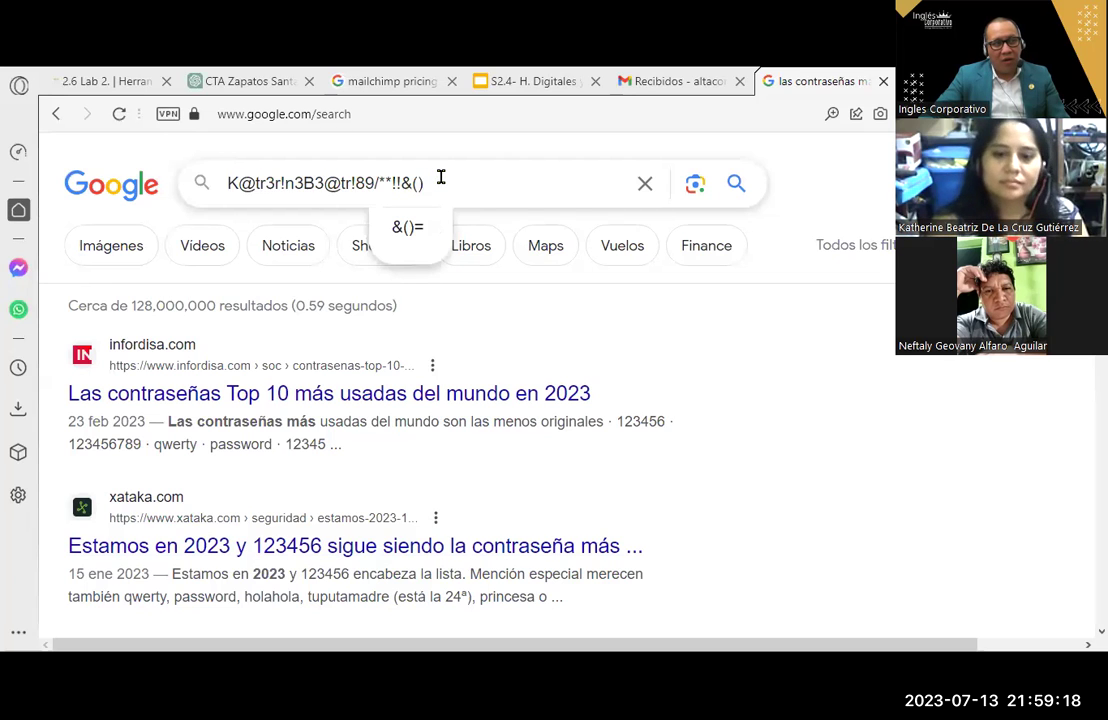
triple_click(366, 180)
click(560, 182)
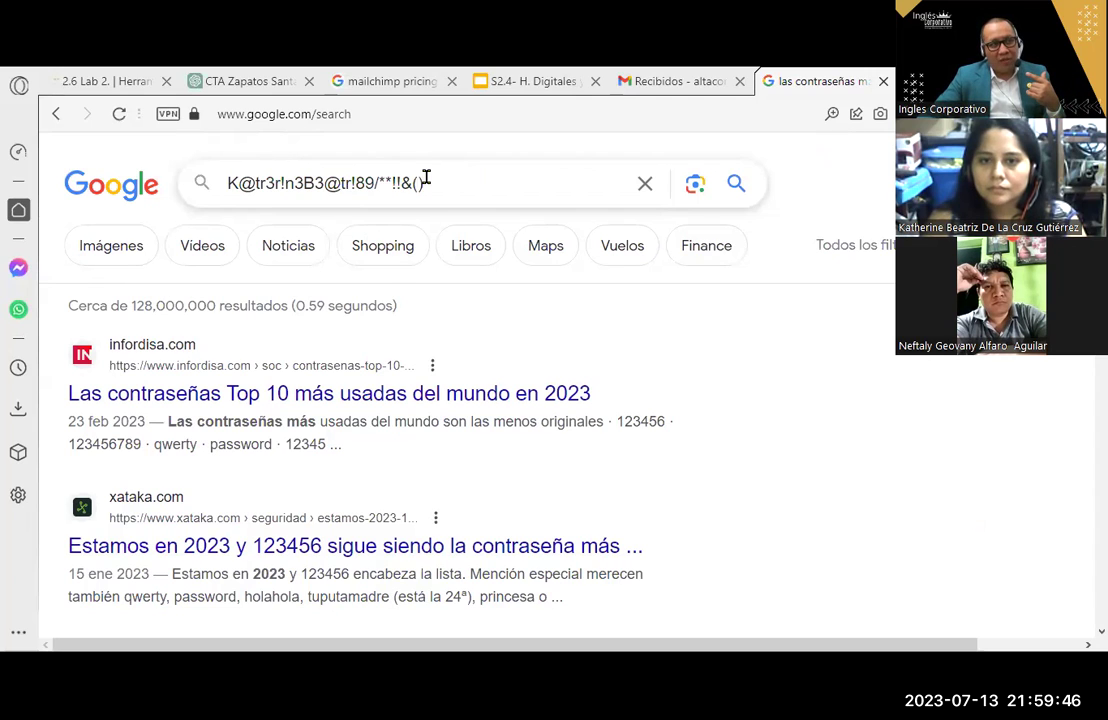
drag(425, 180, 172, 180)
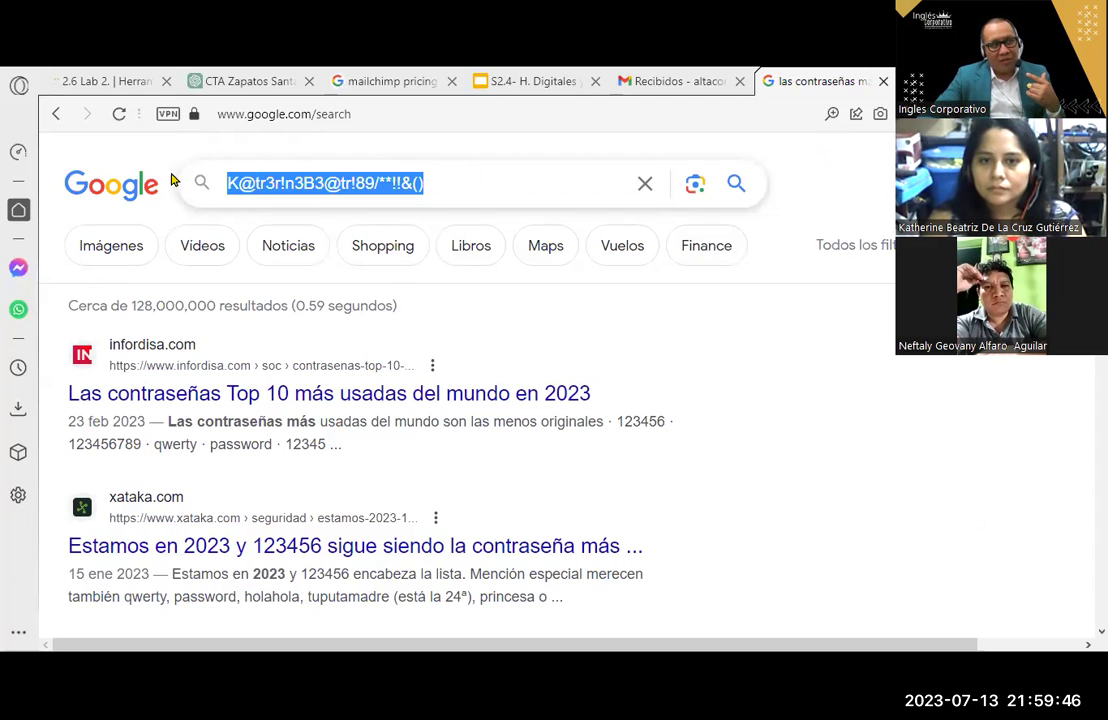
right_click(310, 186)
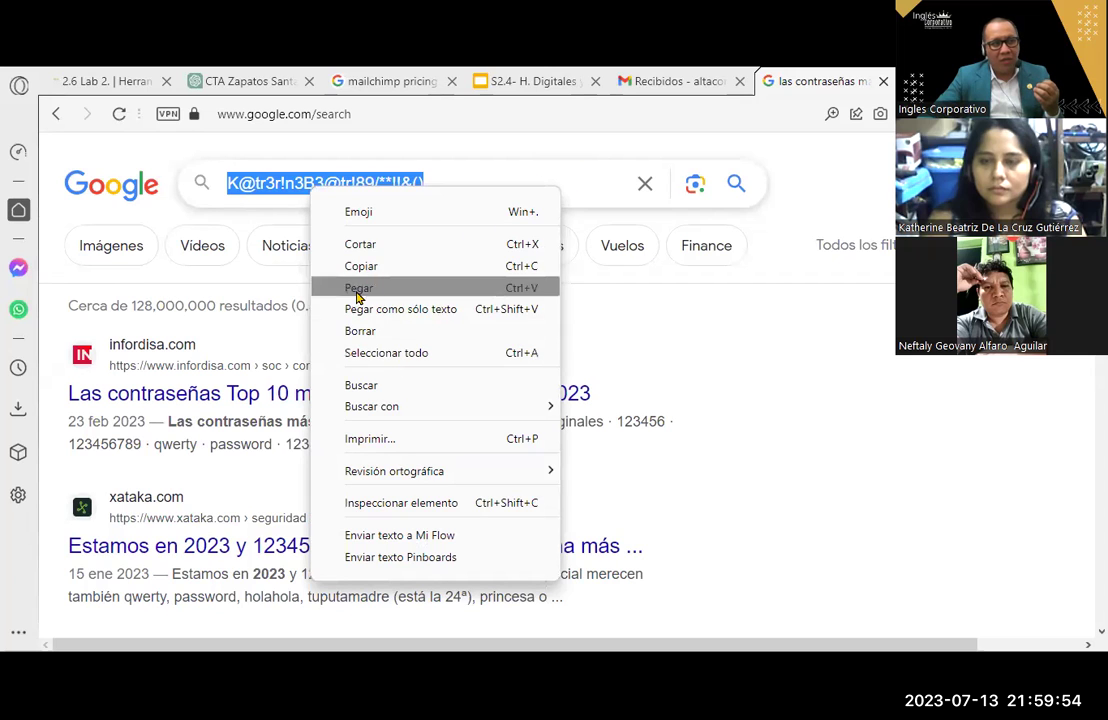
click(507, 166)
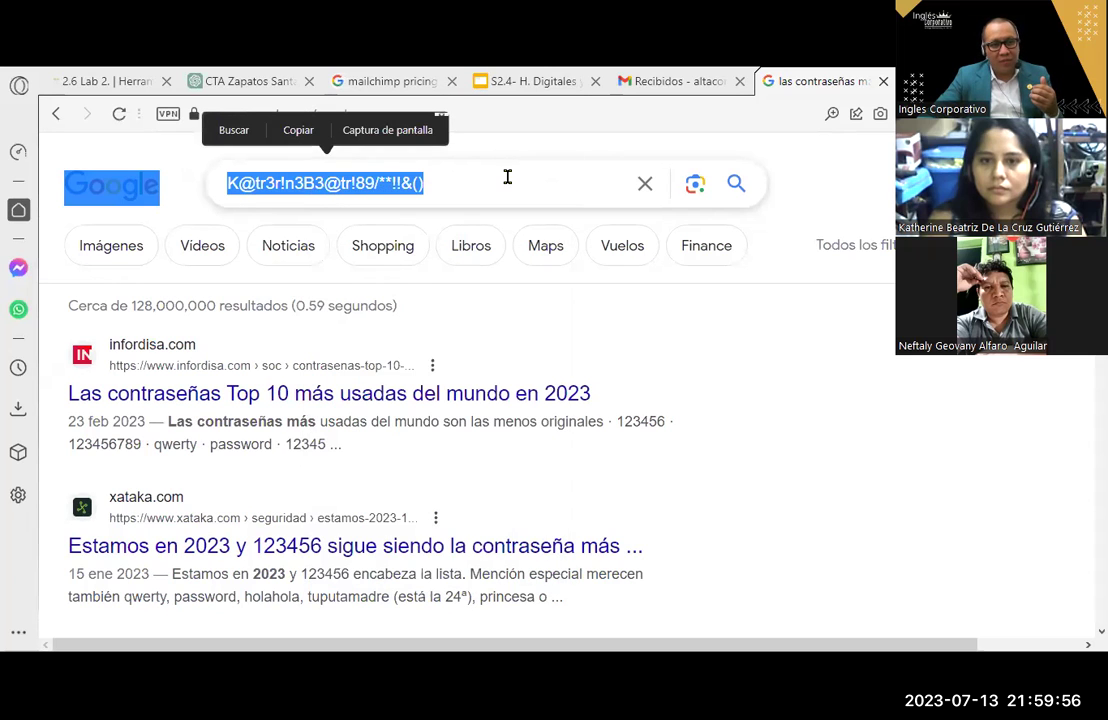
click(507, 176)
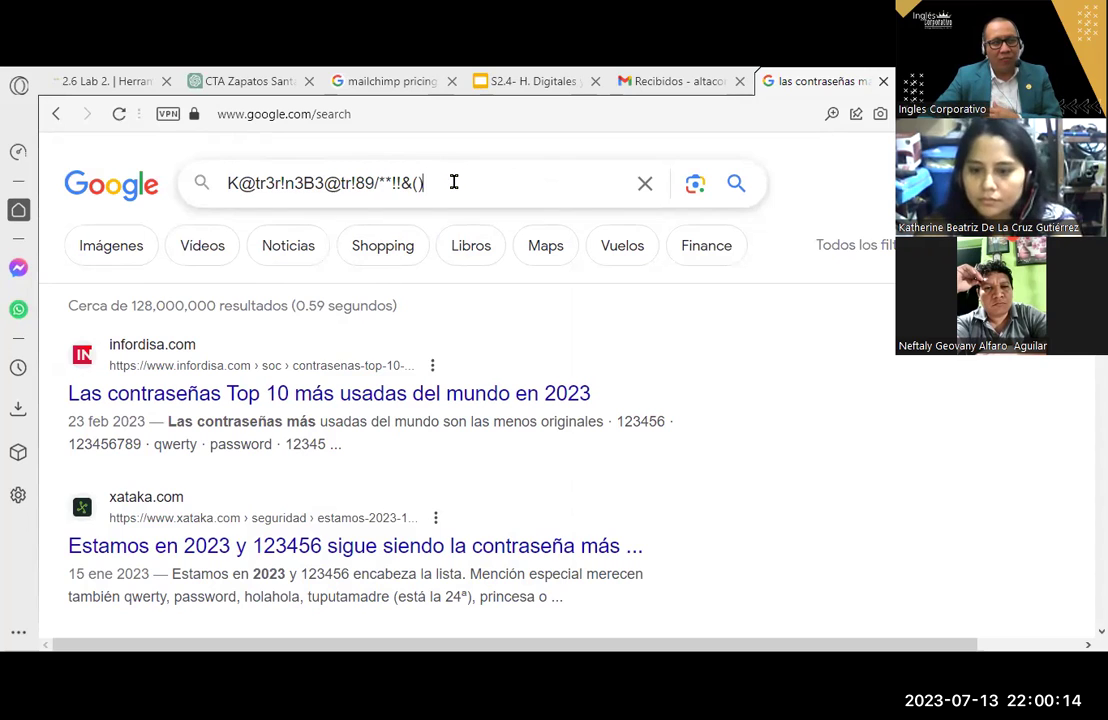
triple_click(274, 180)
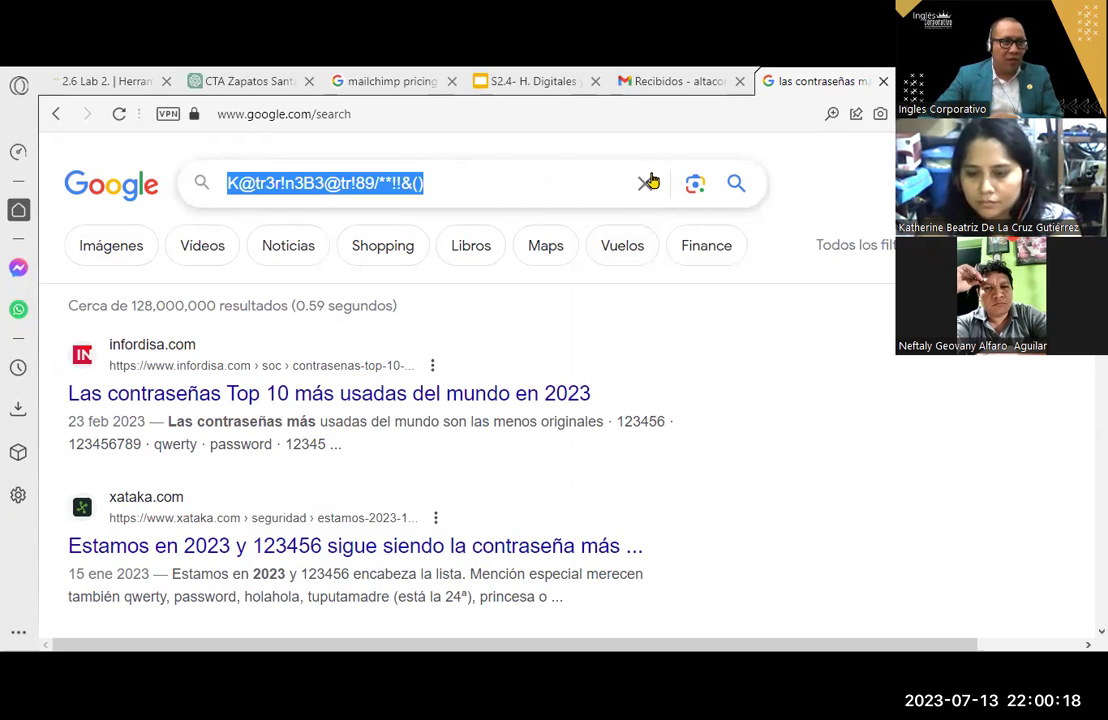
click(502, 178)
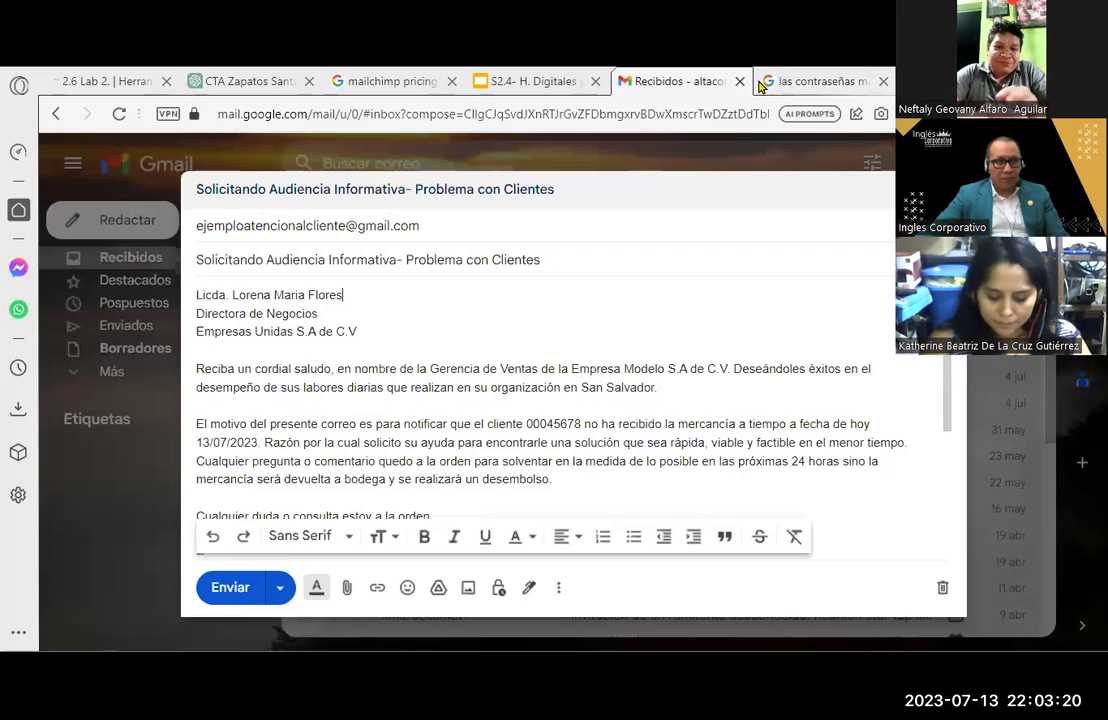
Close the Gmail, mailchimp pricing and password search tabs
click(668, 81)
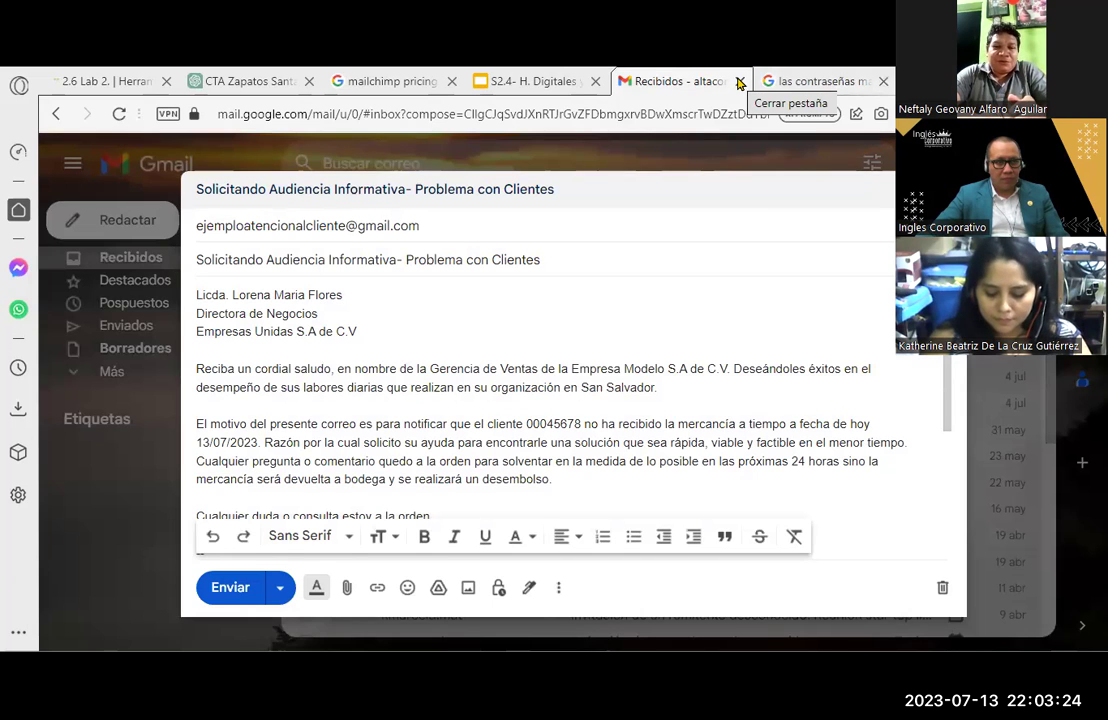
click(740, 82)
click(418, 78)
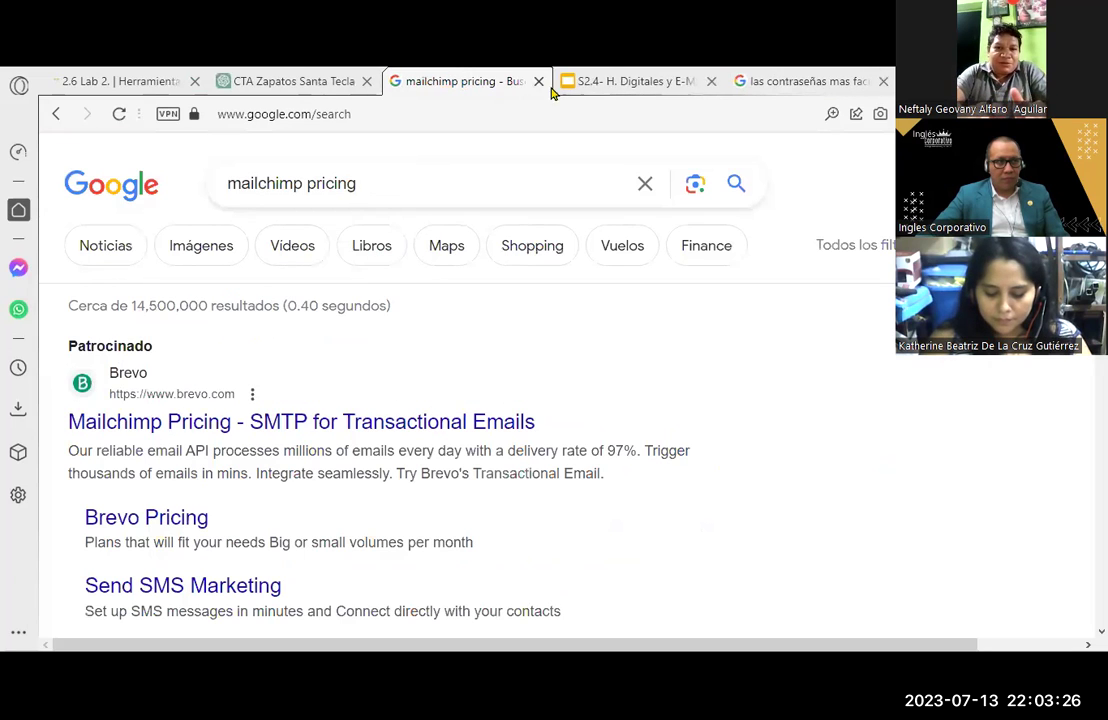
click(540, 82)
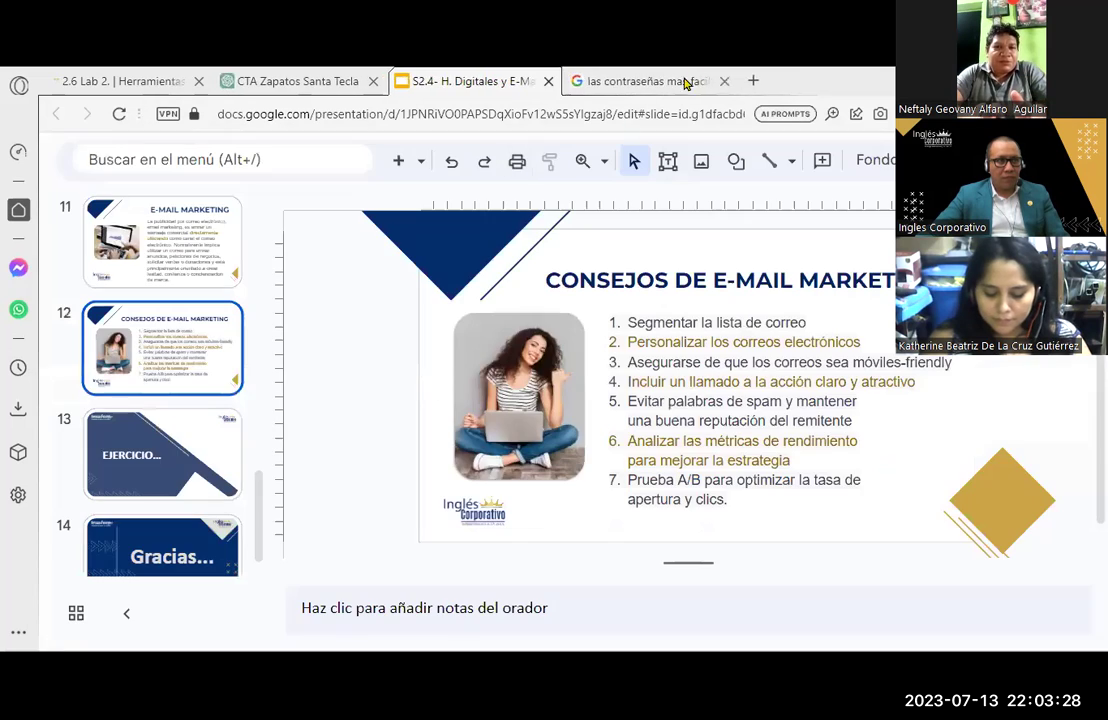
click(710, 80)
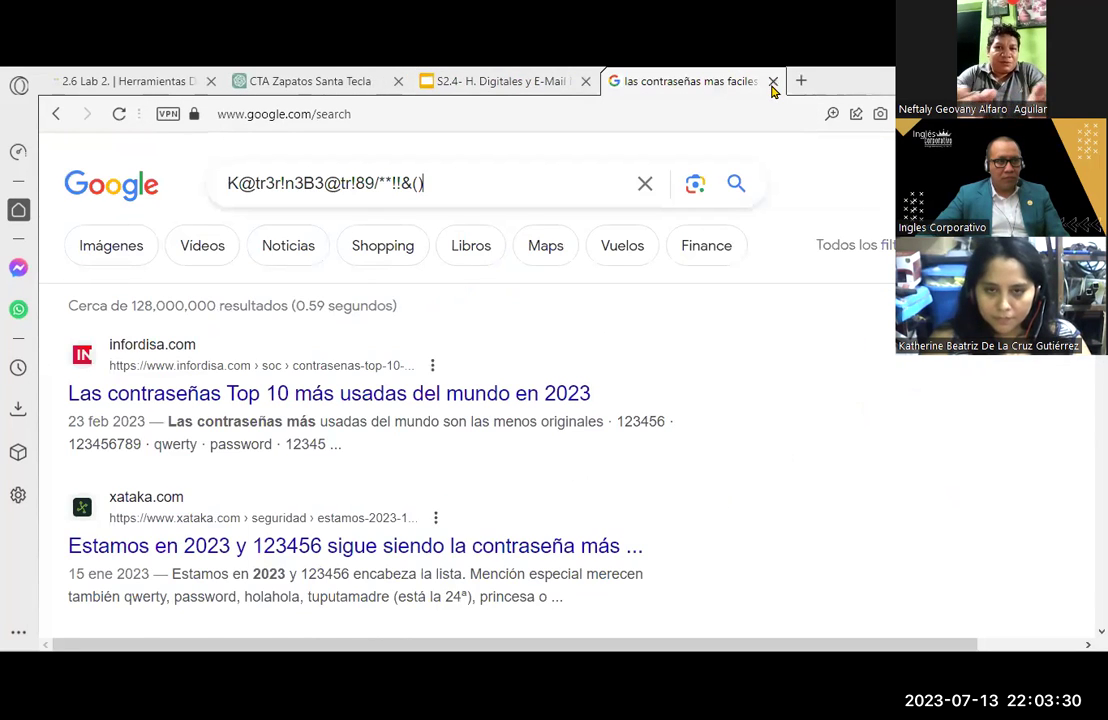
click(773, 82)
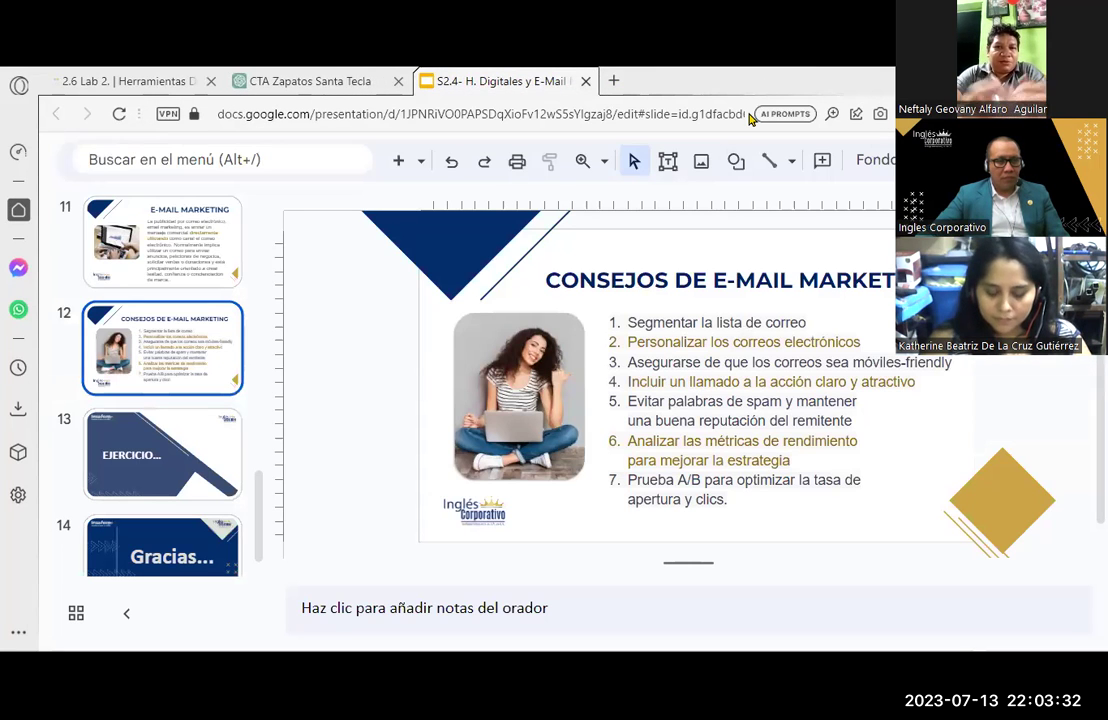